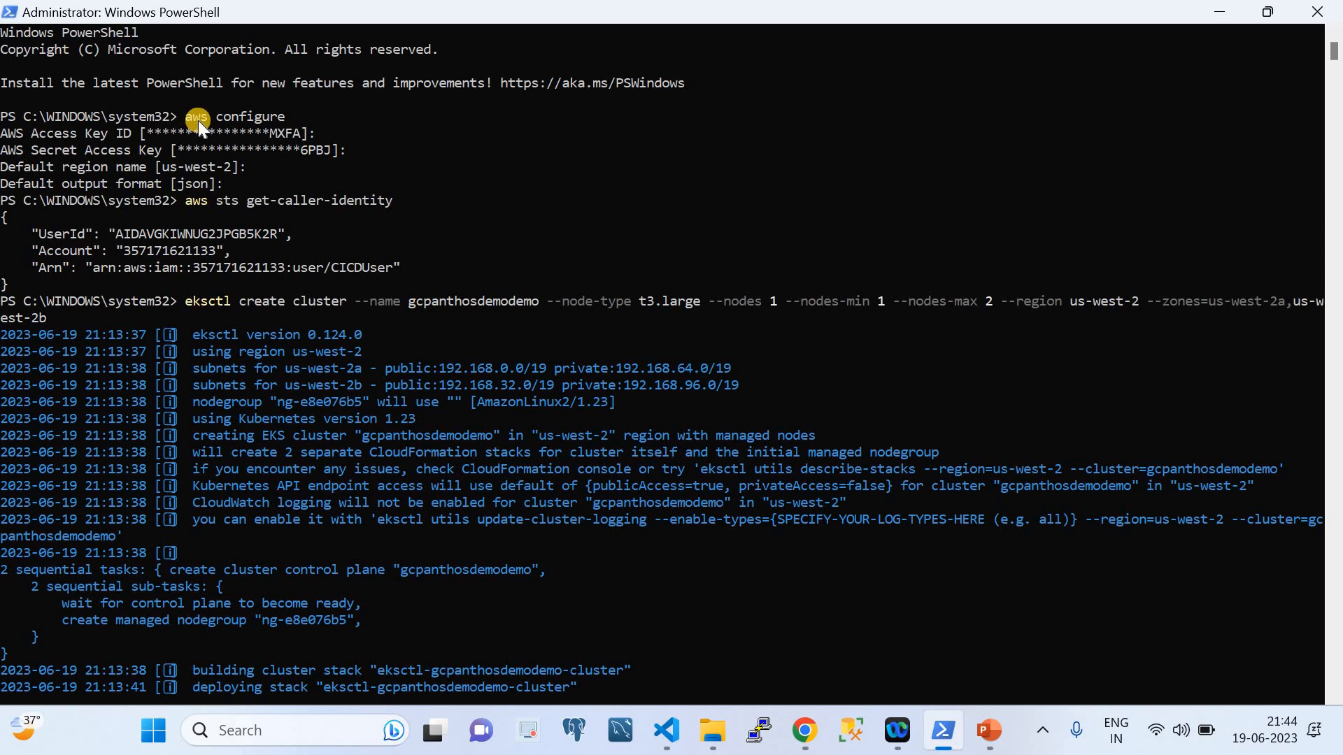
Review the aws configure, aws sts get-caller-identity and eksctl create cluster commands, plus the gcpanthosdemodemo creation log through its kubeconfig line.
drag(187, 119, 275, 119)
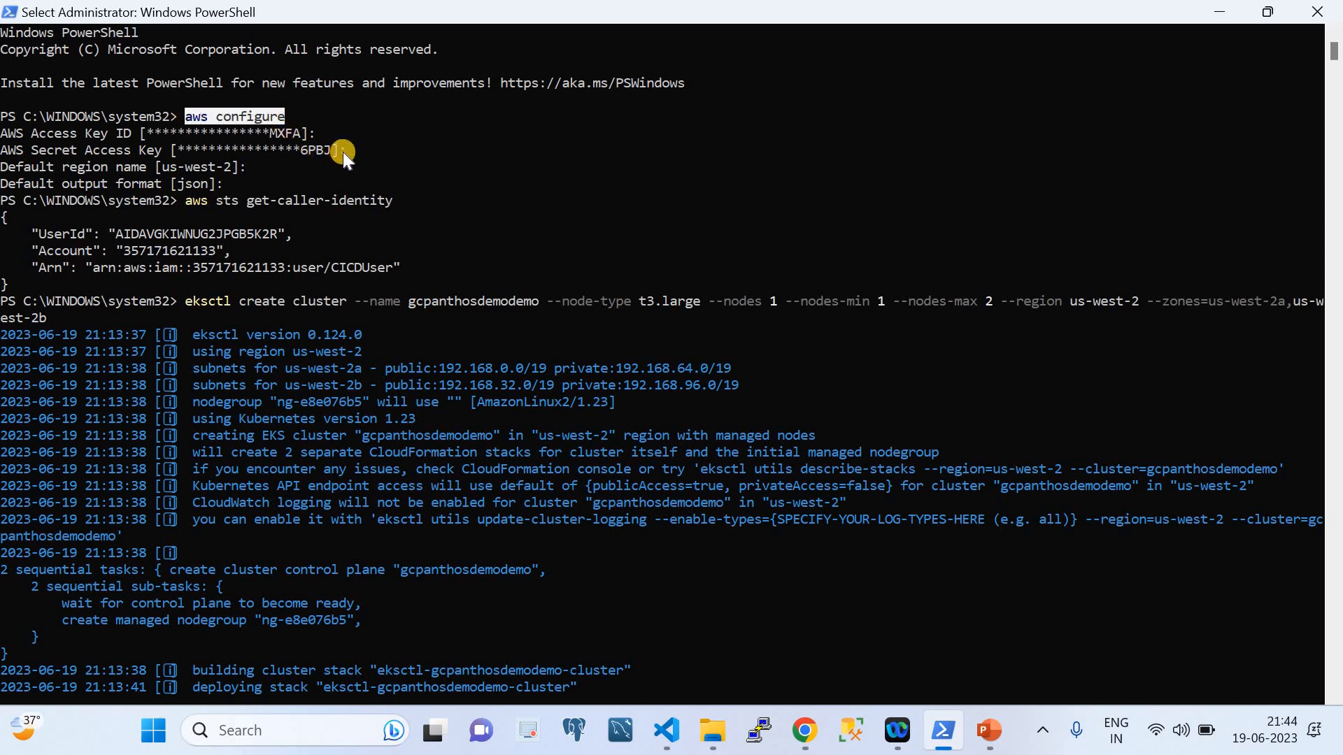
drag(344, 153, 2, 139)
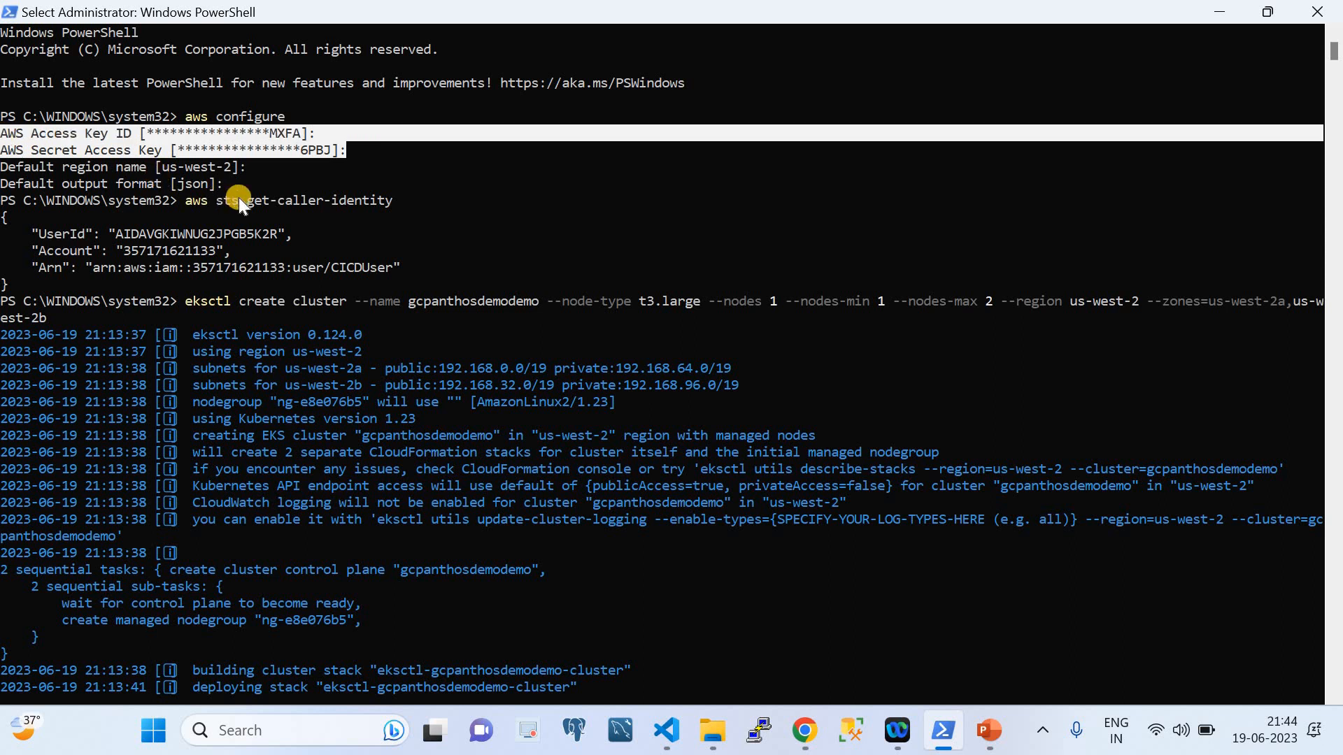
click(234, 165)
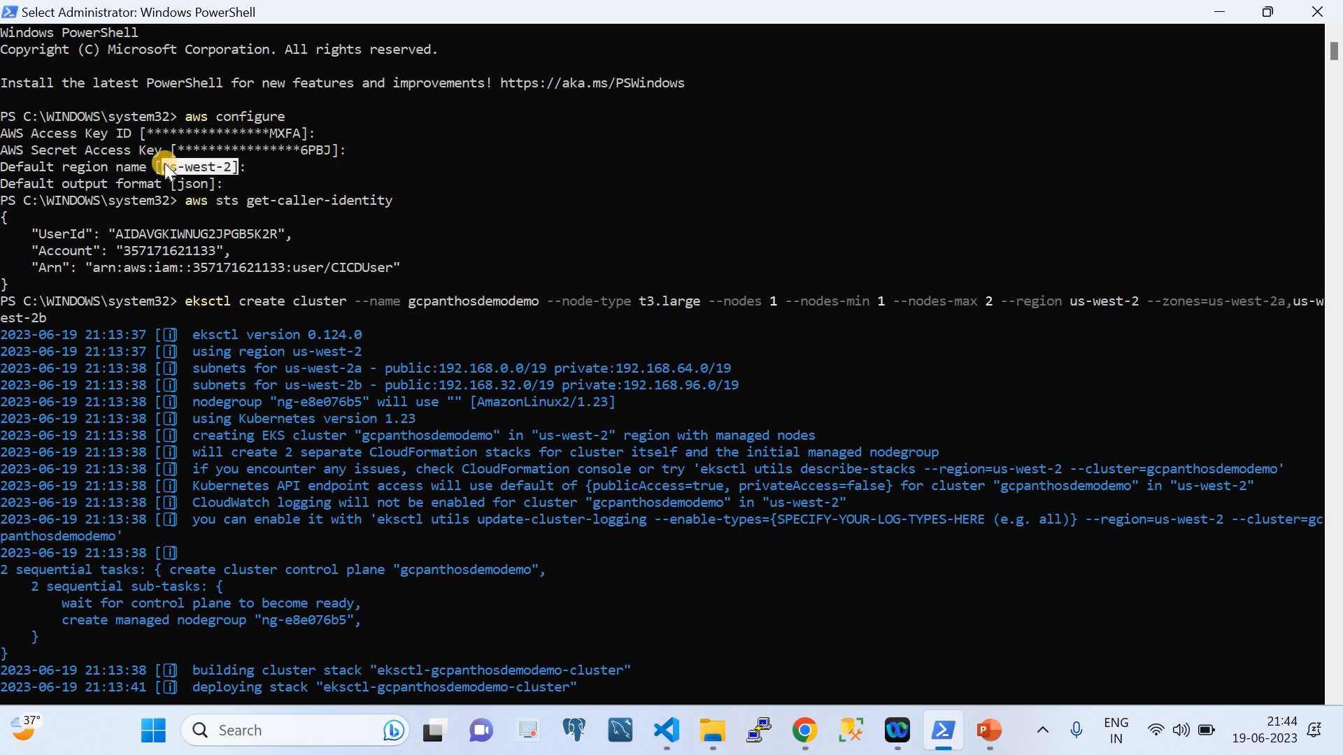
drag(187, 200, 390, 191)
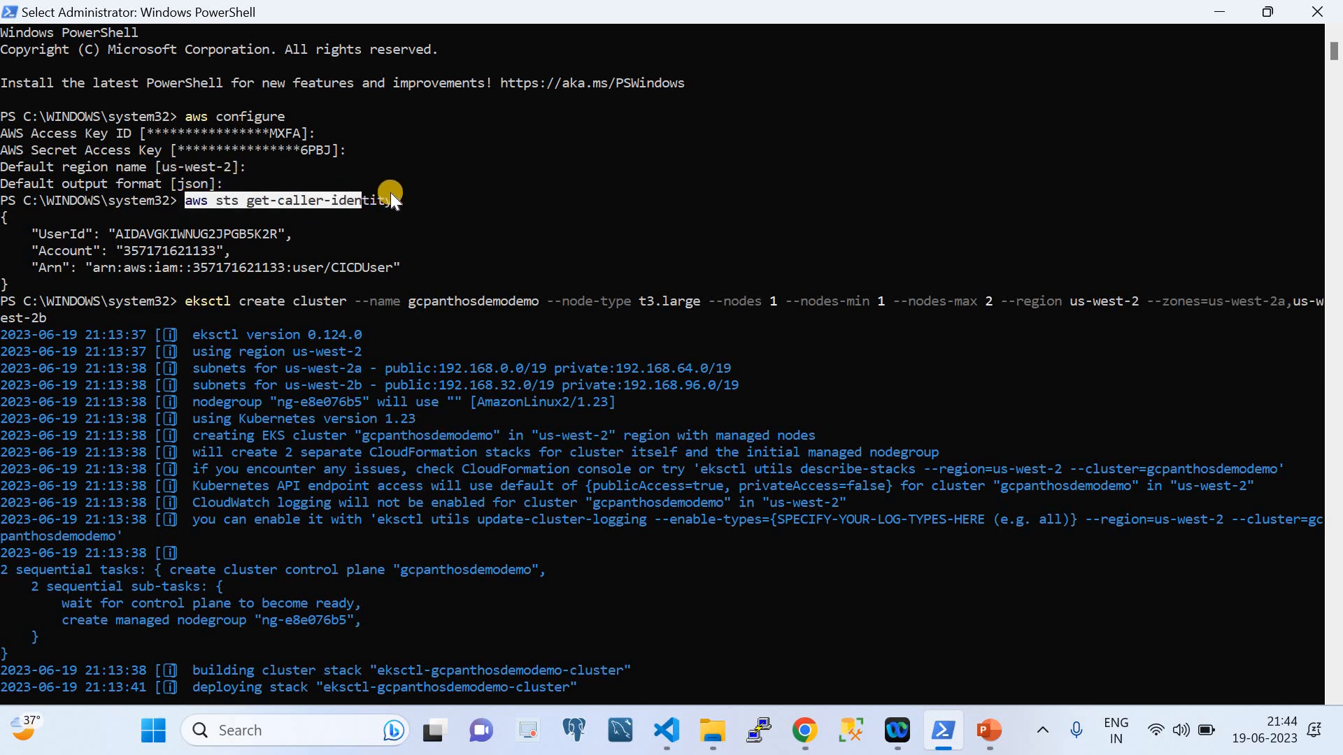
scroll(406, 194, down, 2)
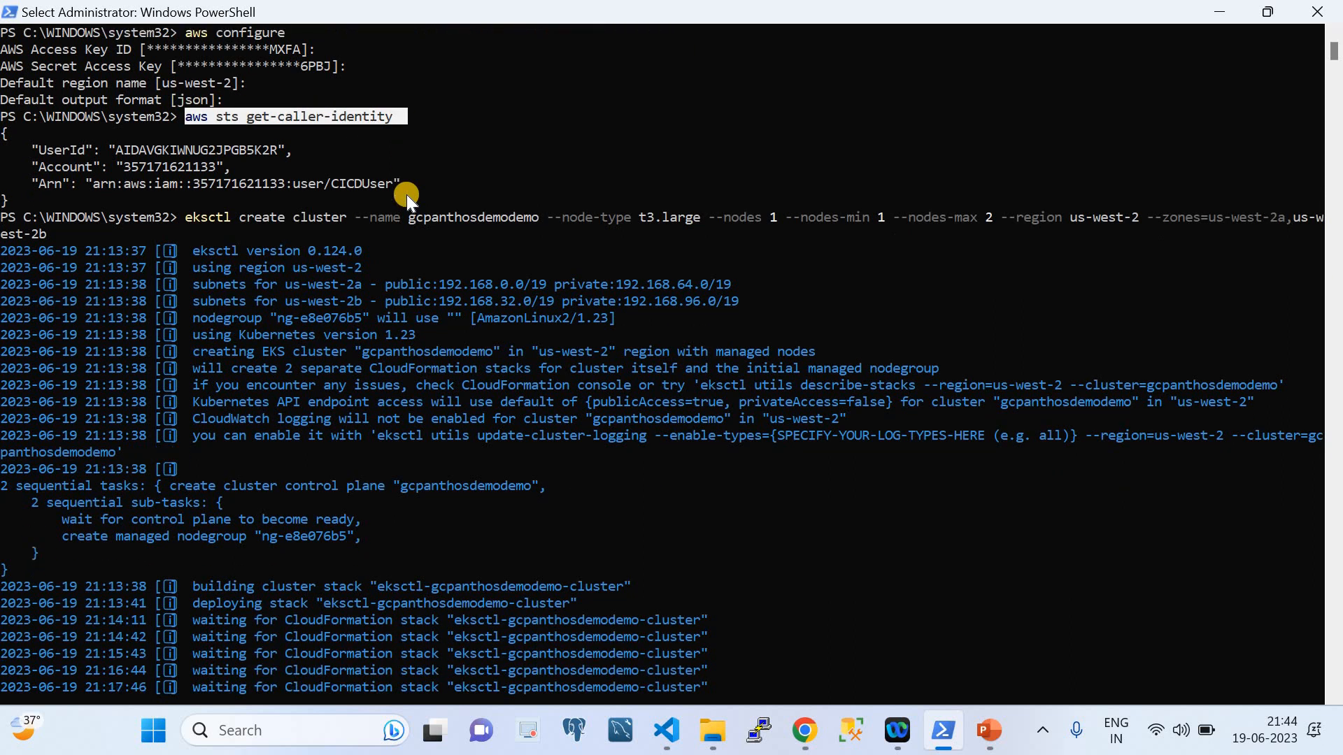
drag(190, 221, 208, 236)
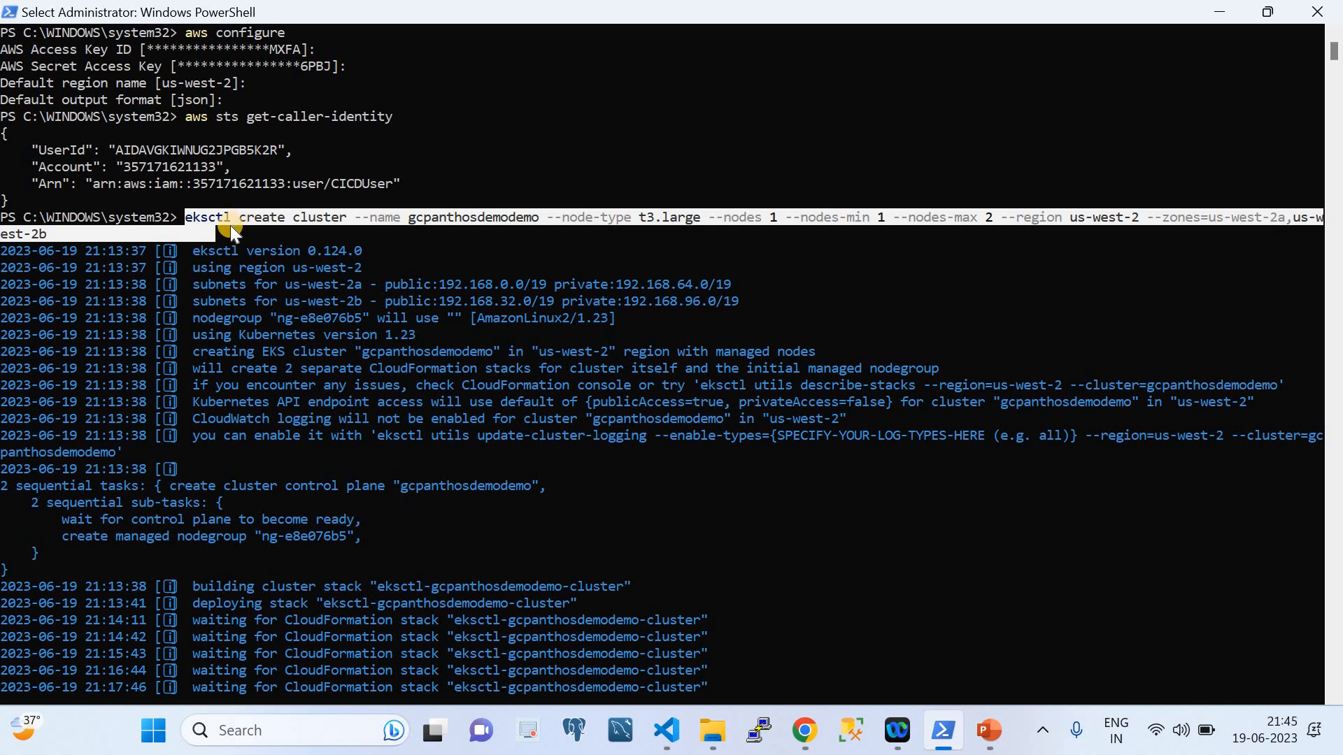
click(228, 226)
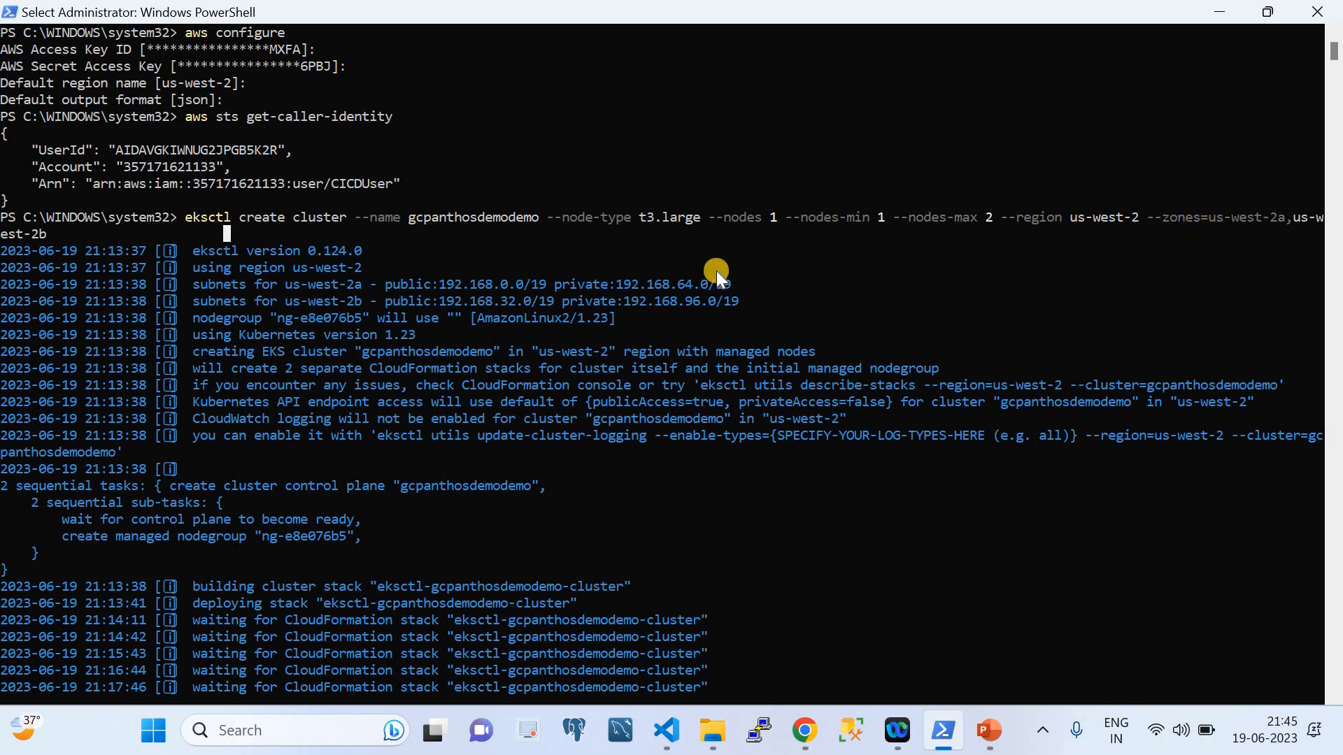
scroll(708, 374, down, 14)
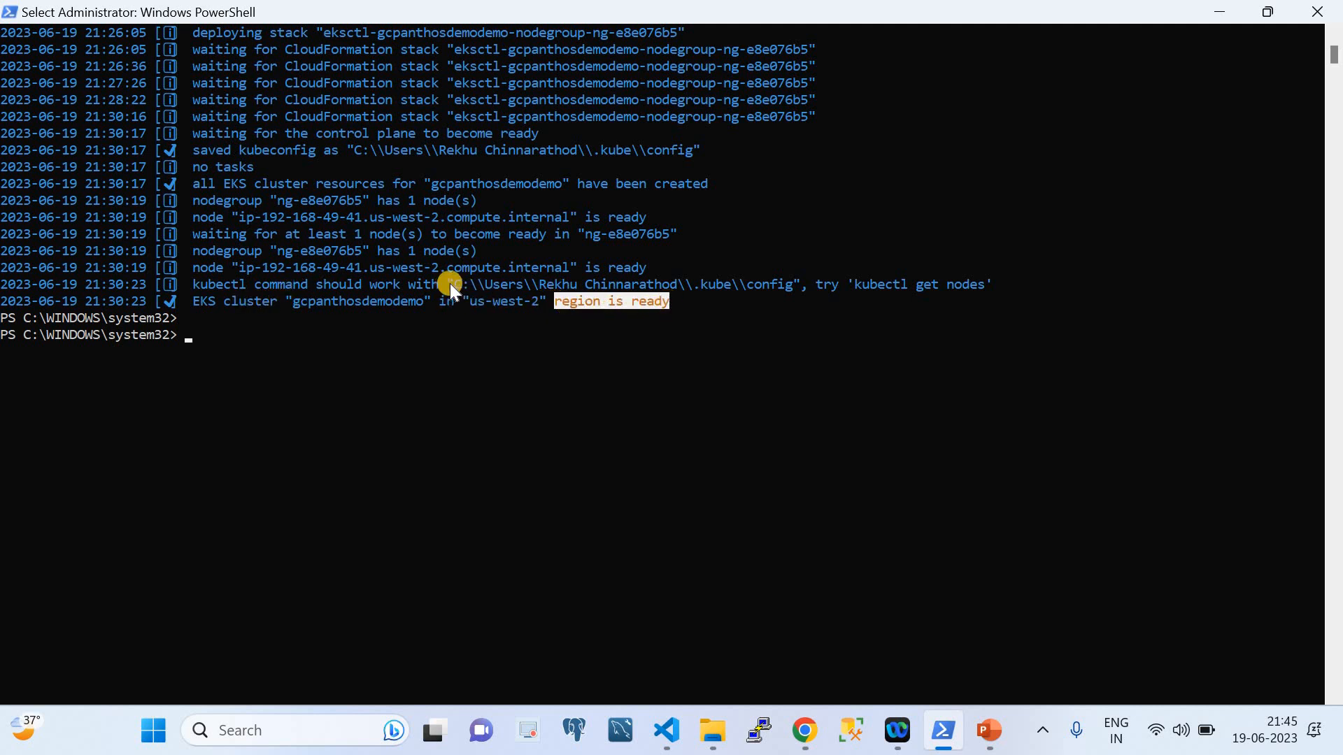
drag(451, 283, 781, 280)
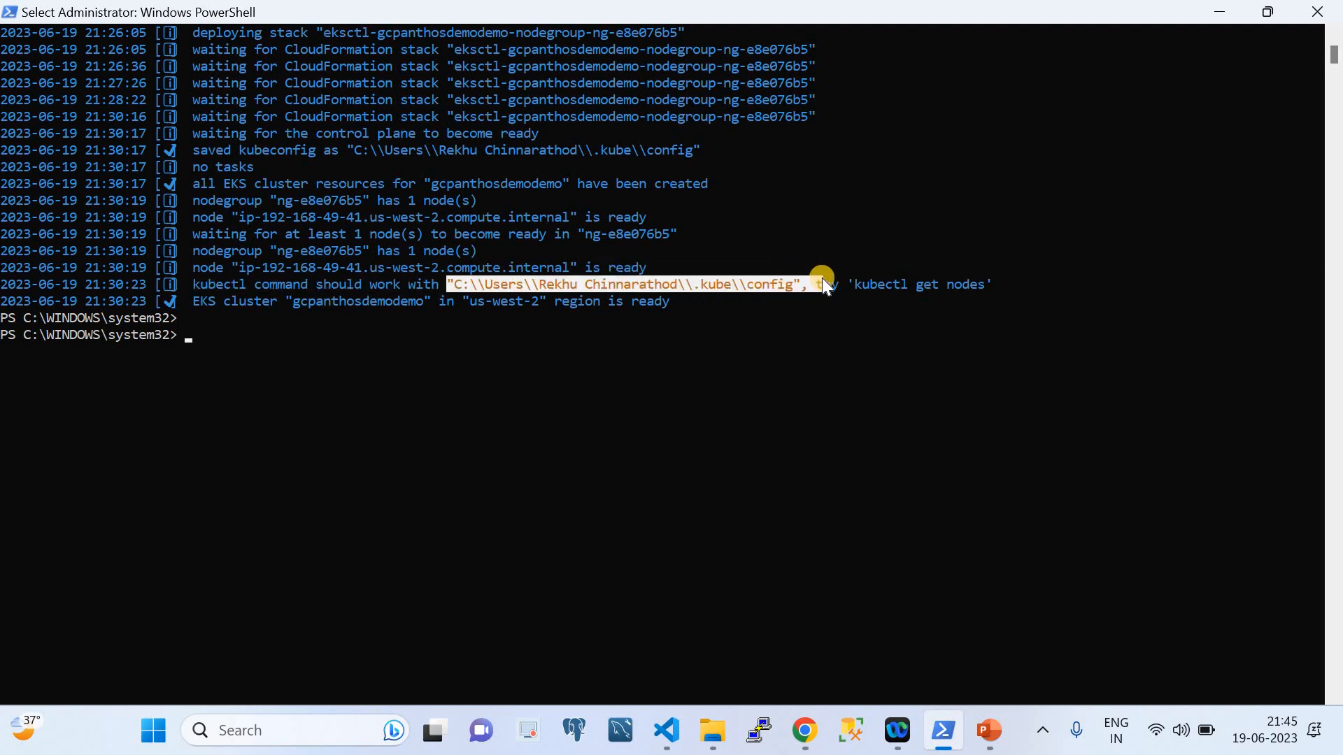
Switch to Chrome, open the gcpanthosdemodemo cluster in Amazon EKS, and examine its overview details and pod resources.
click(805, 729)
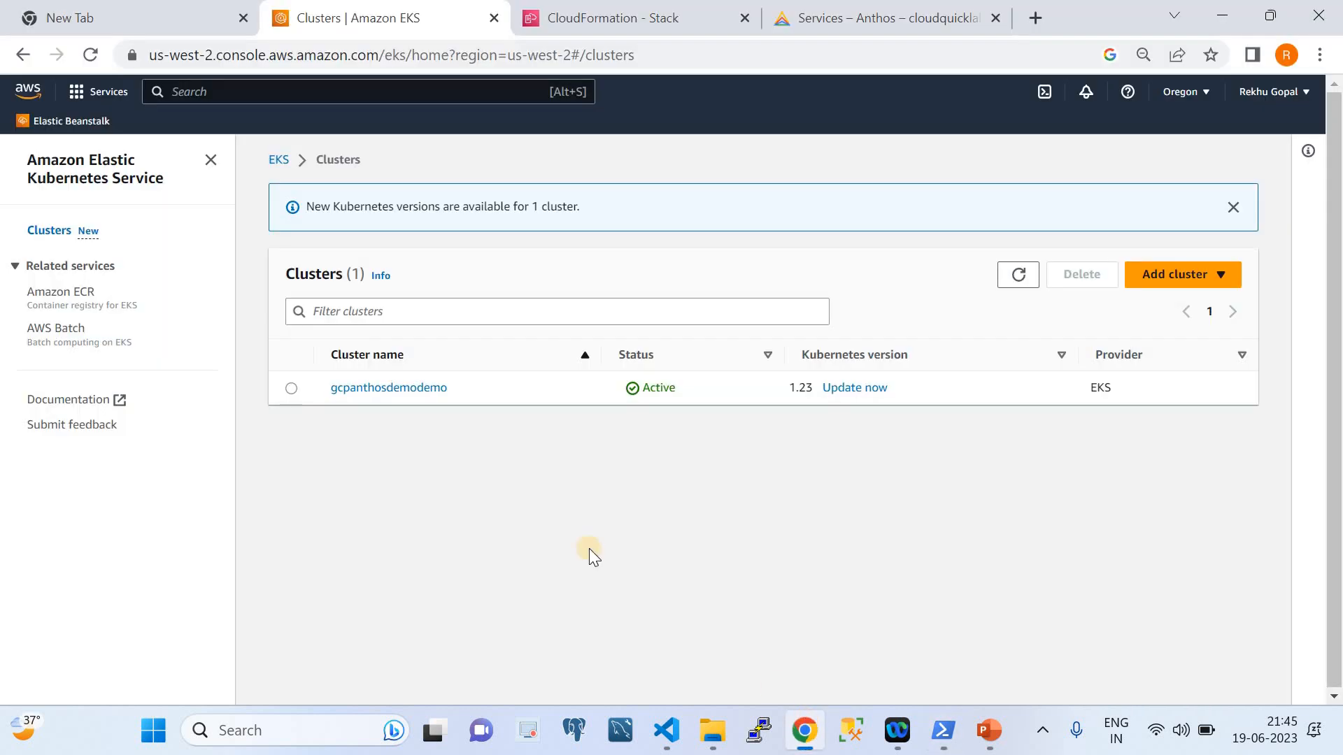
click(381, 385)
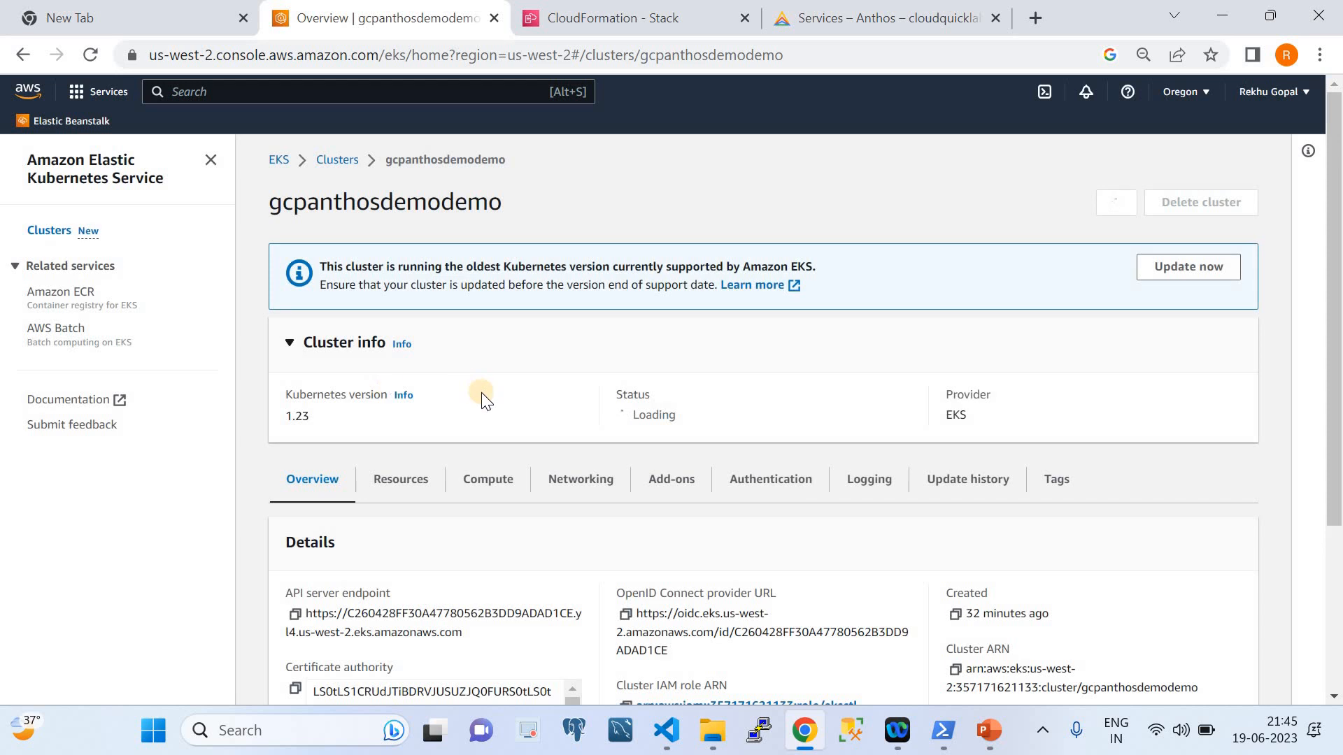
scroll(481, 395, down, 2)
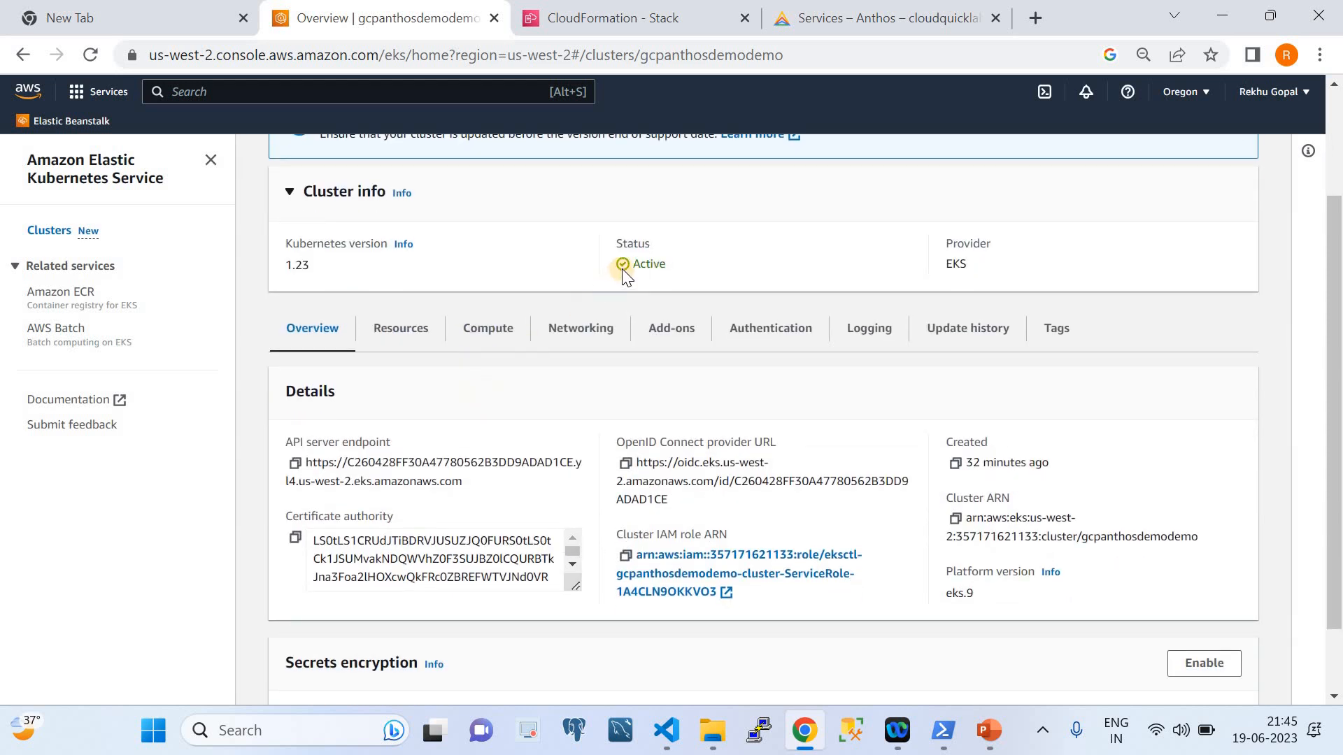
scroll(399, 320, up, 1)
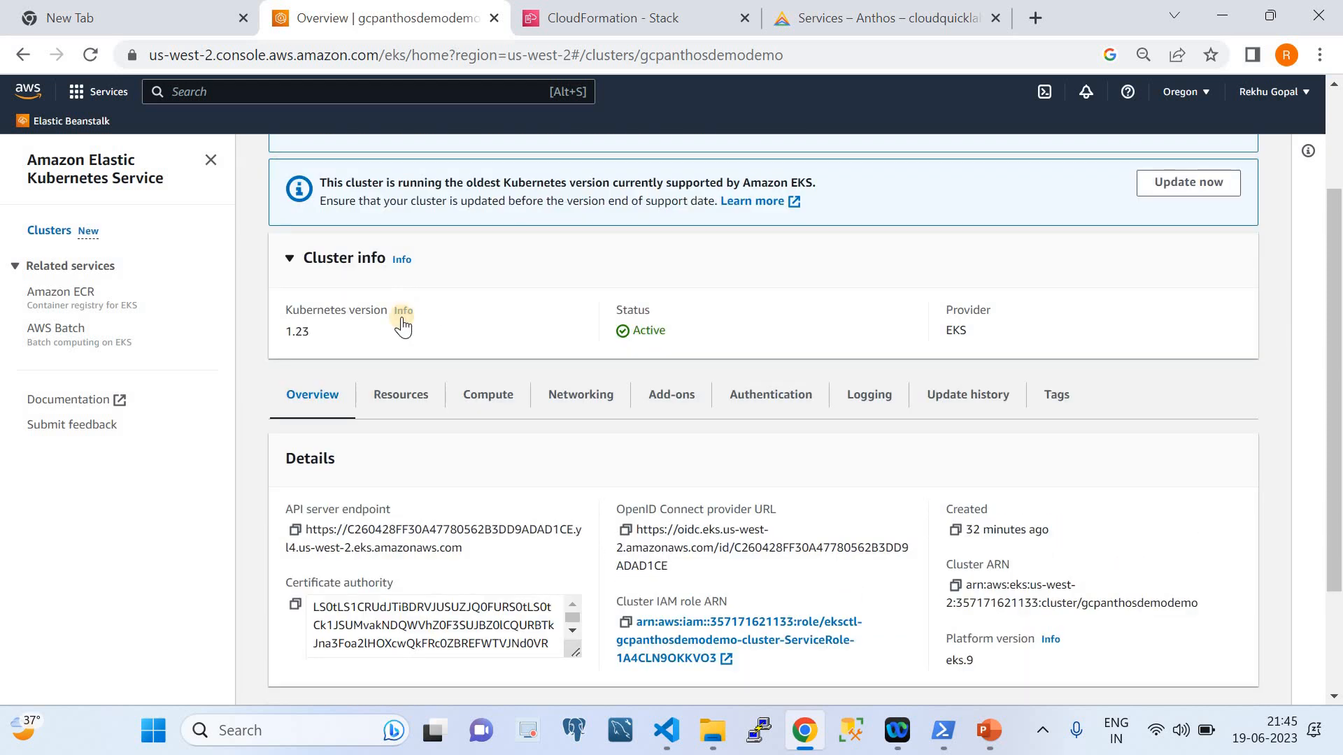
click(399, 406)
scroll(399, 402, down, 3)
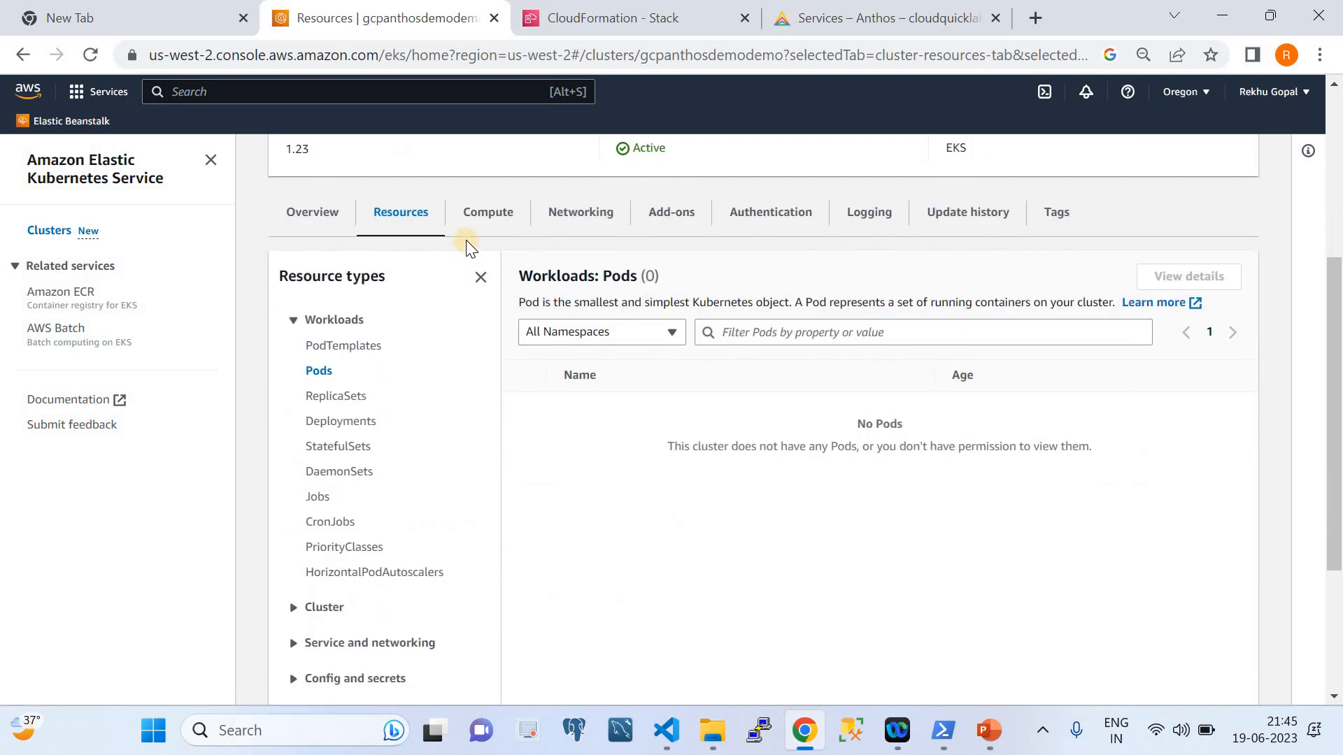
Open the node group from the gcpanthosdemodemo cluster's compute details and view its configuration and node list.
click(475, 219)
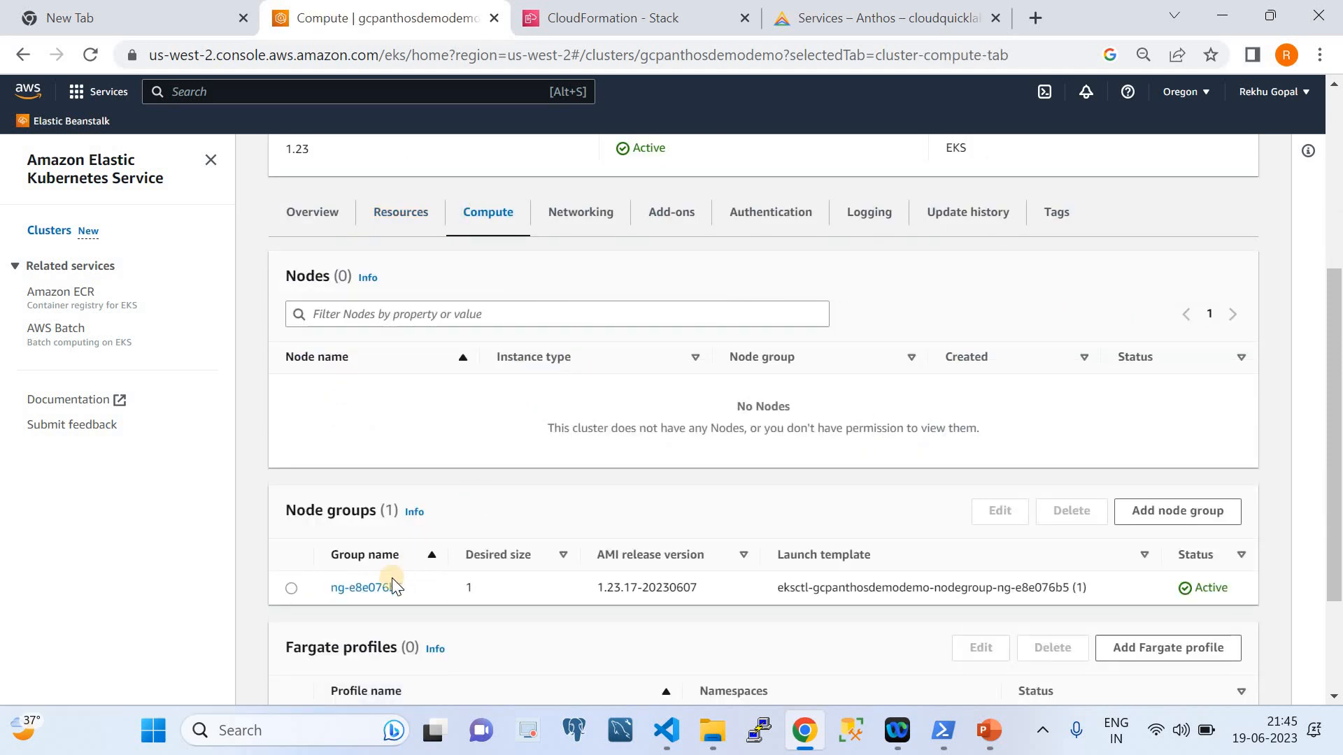
click(362, 590)
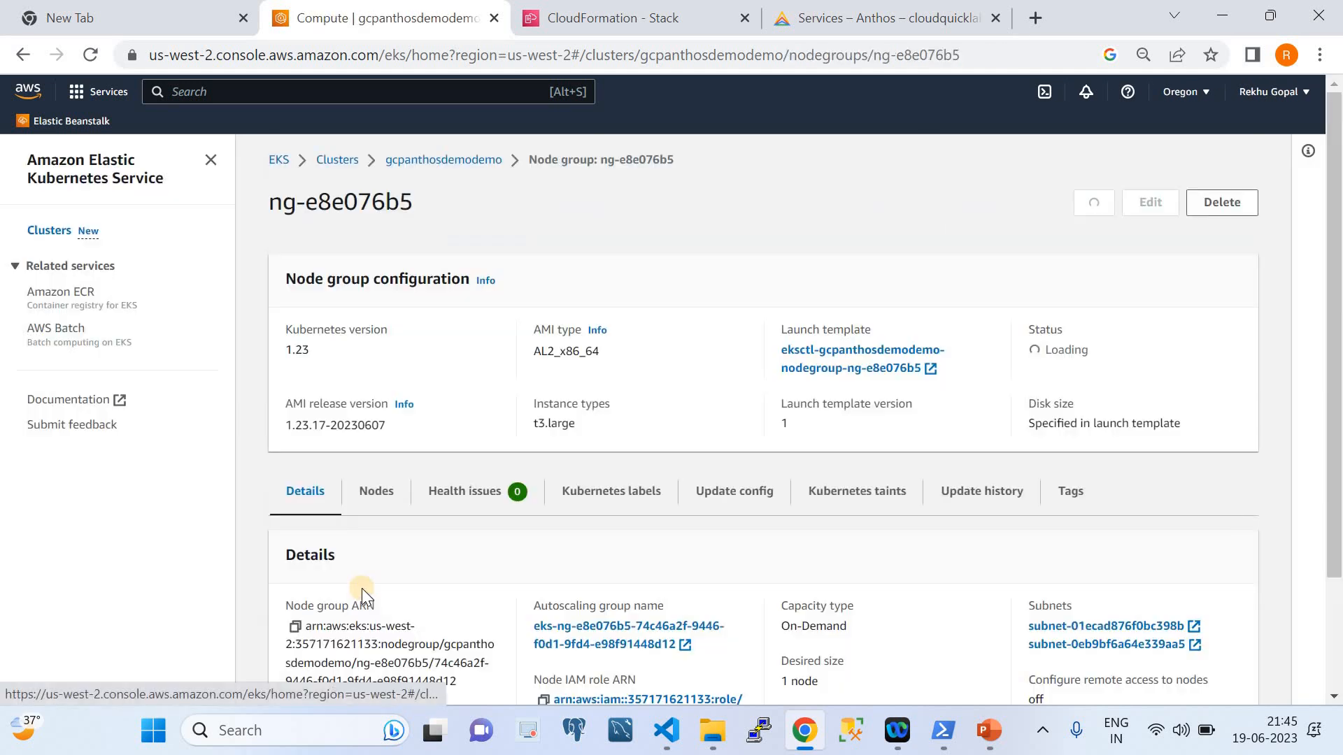
scroll(420, 491, down, 2)
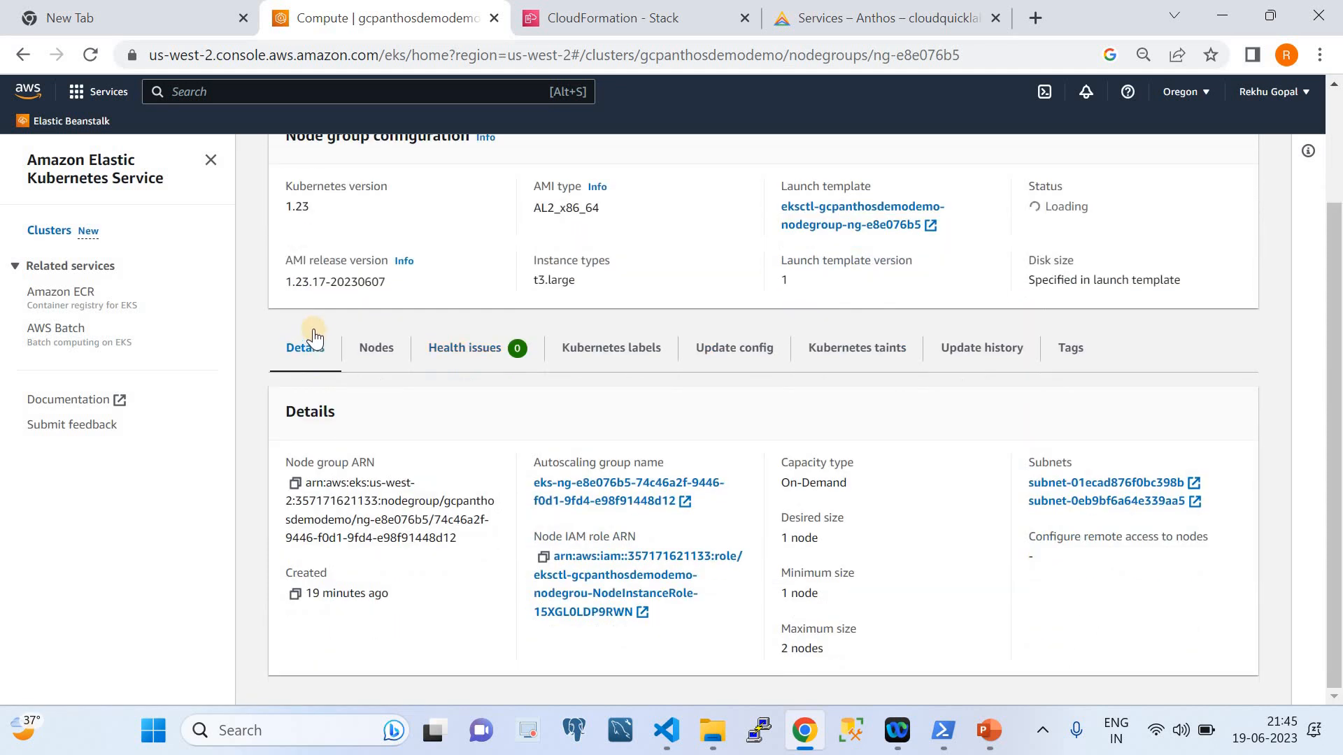
click(384, 354)
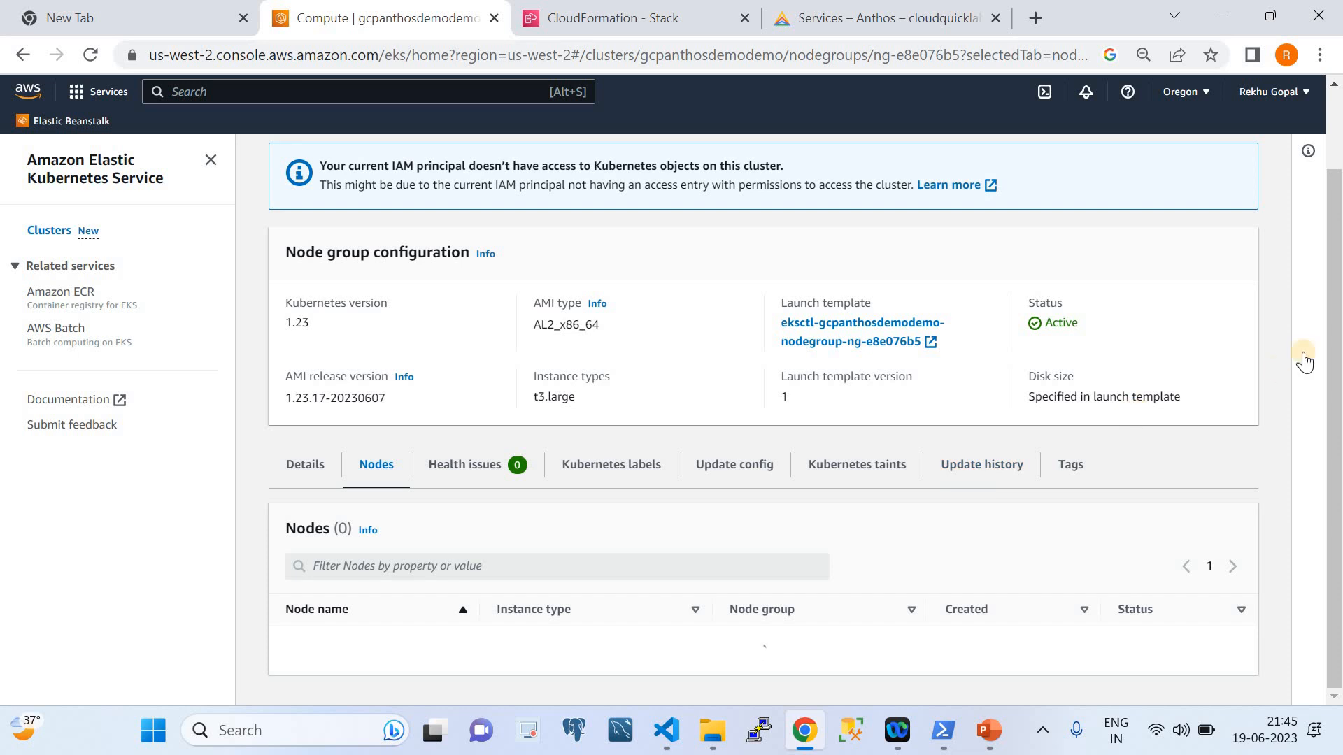
drag(1336, 322, 1334, 523)
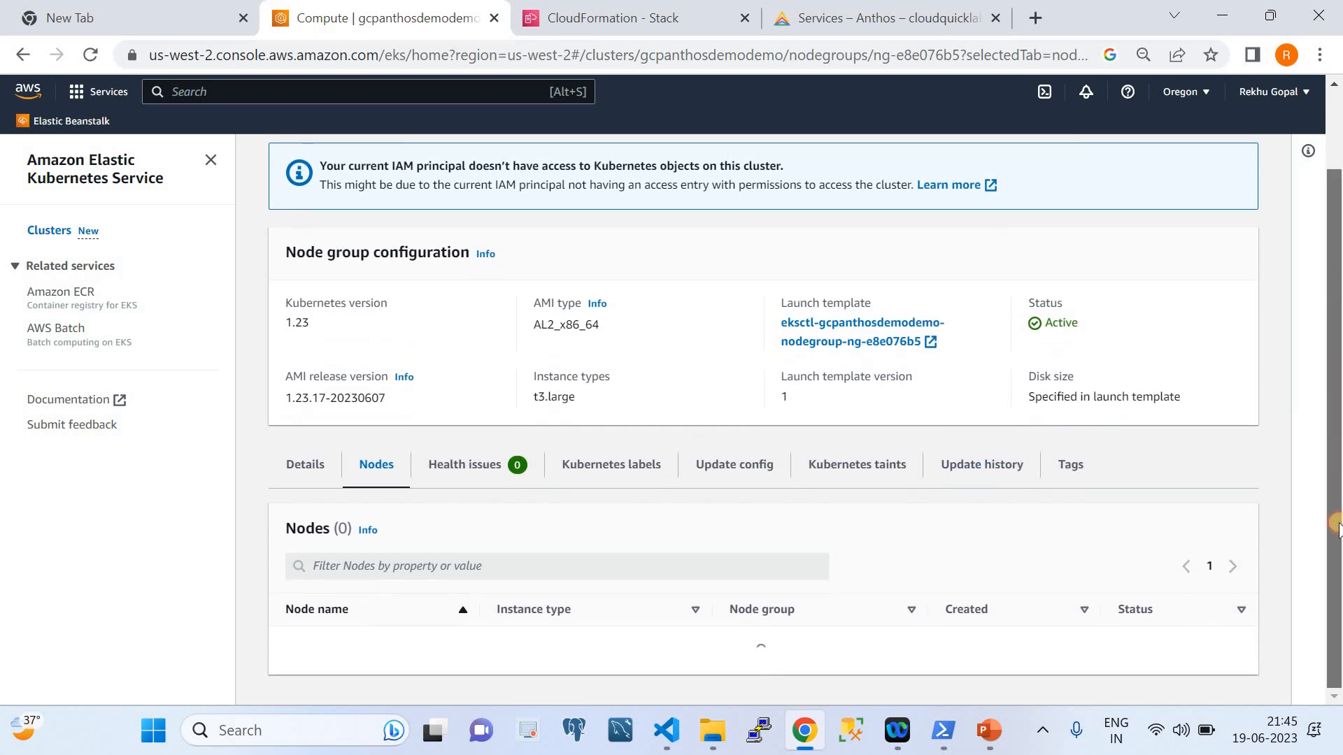
Switch to Windows PowerShell and run kubectl get nodes to list the cluster's nodes.
click(940, 743)
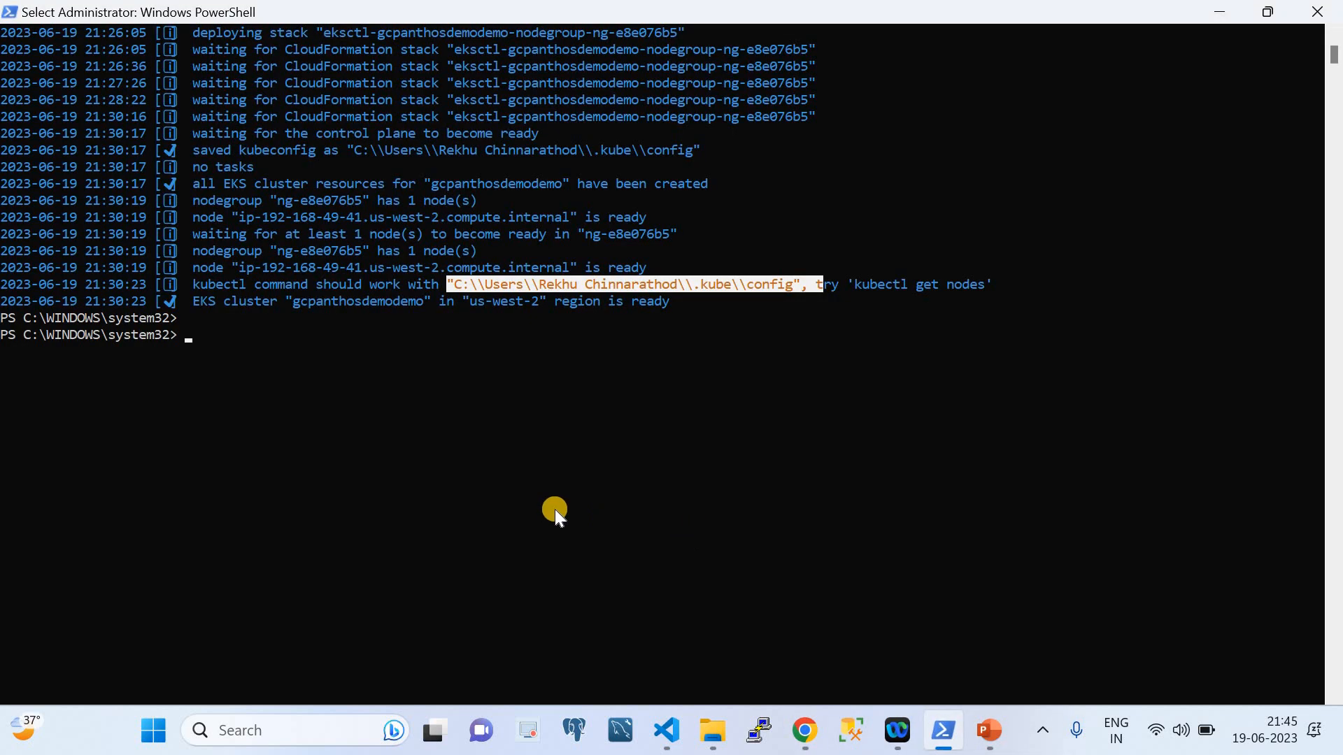
click(555, 511)
text(kubectl )
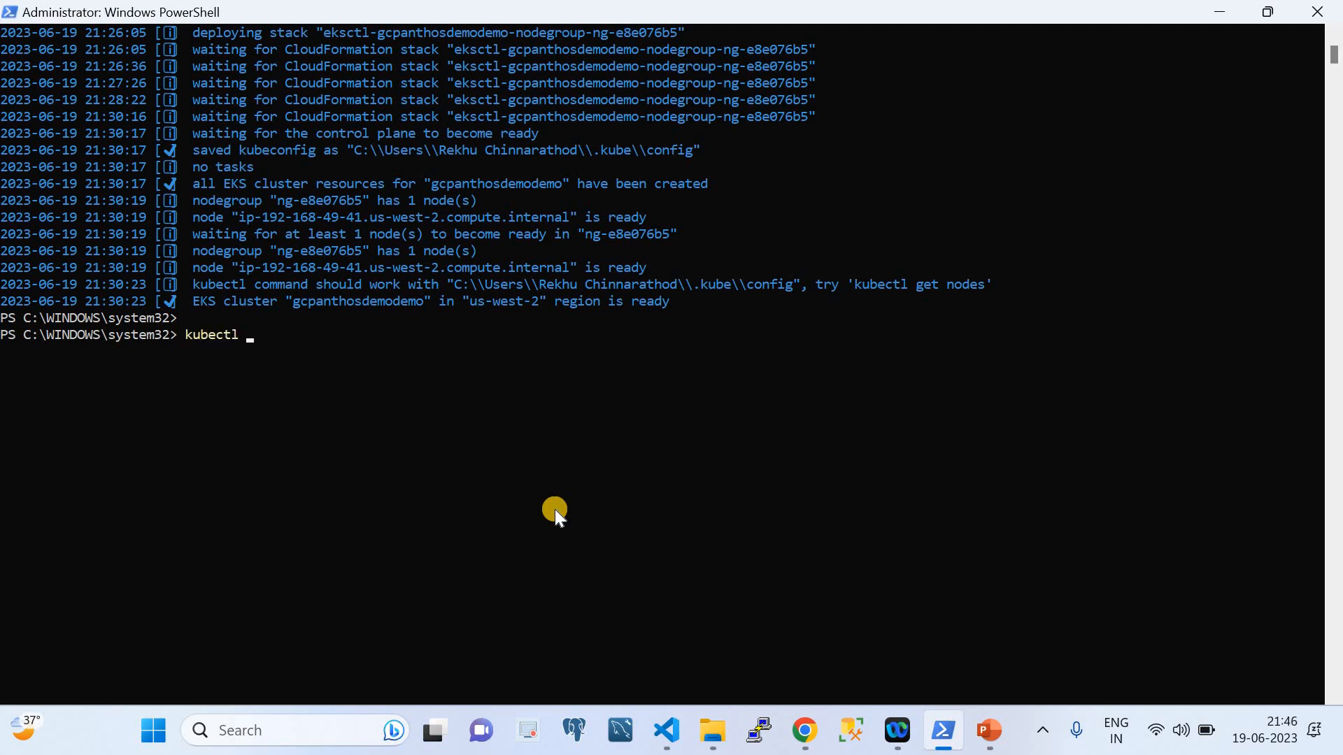
text(get nodes)
key(Return)
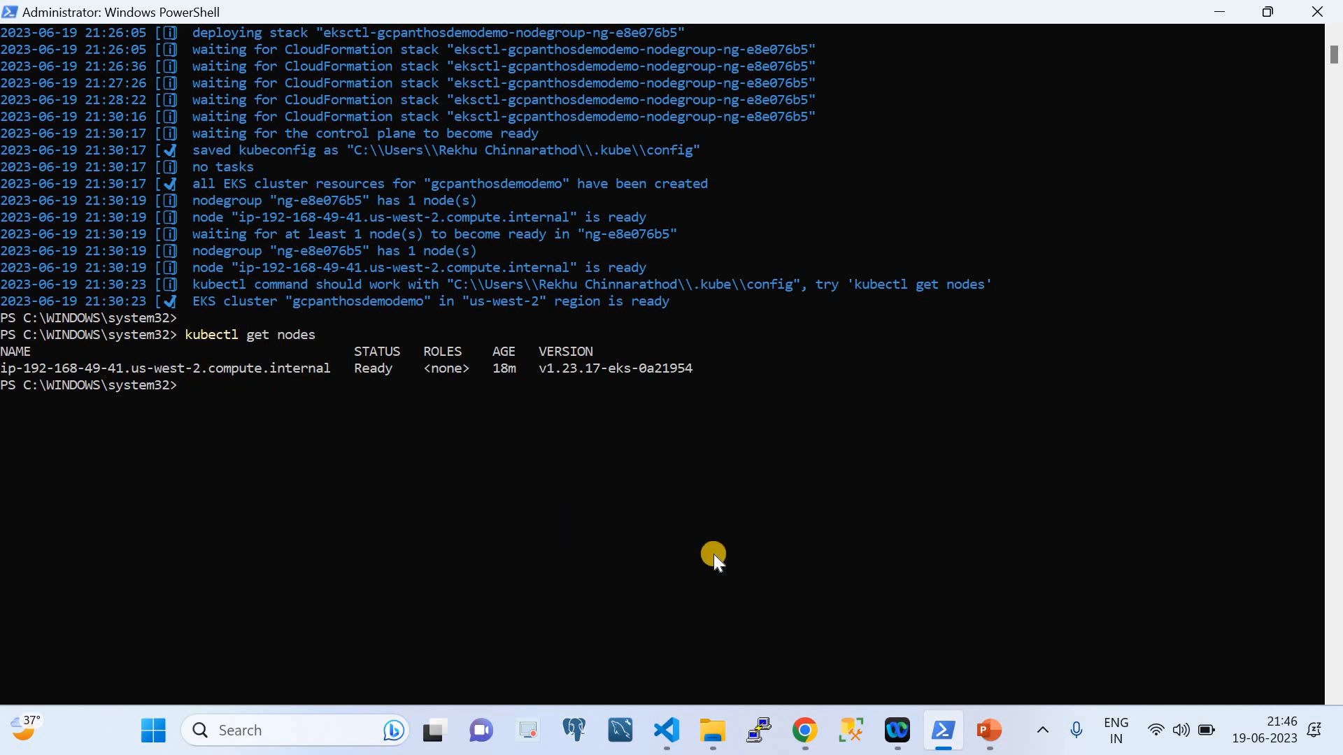
Return to Chrome, reload the EKS node group page and check its node list, glancing at the Anthos architecture slide in PowerPoint.
click(804, 730)
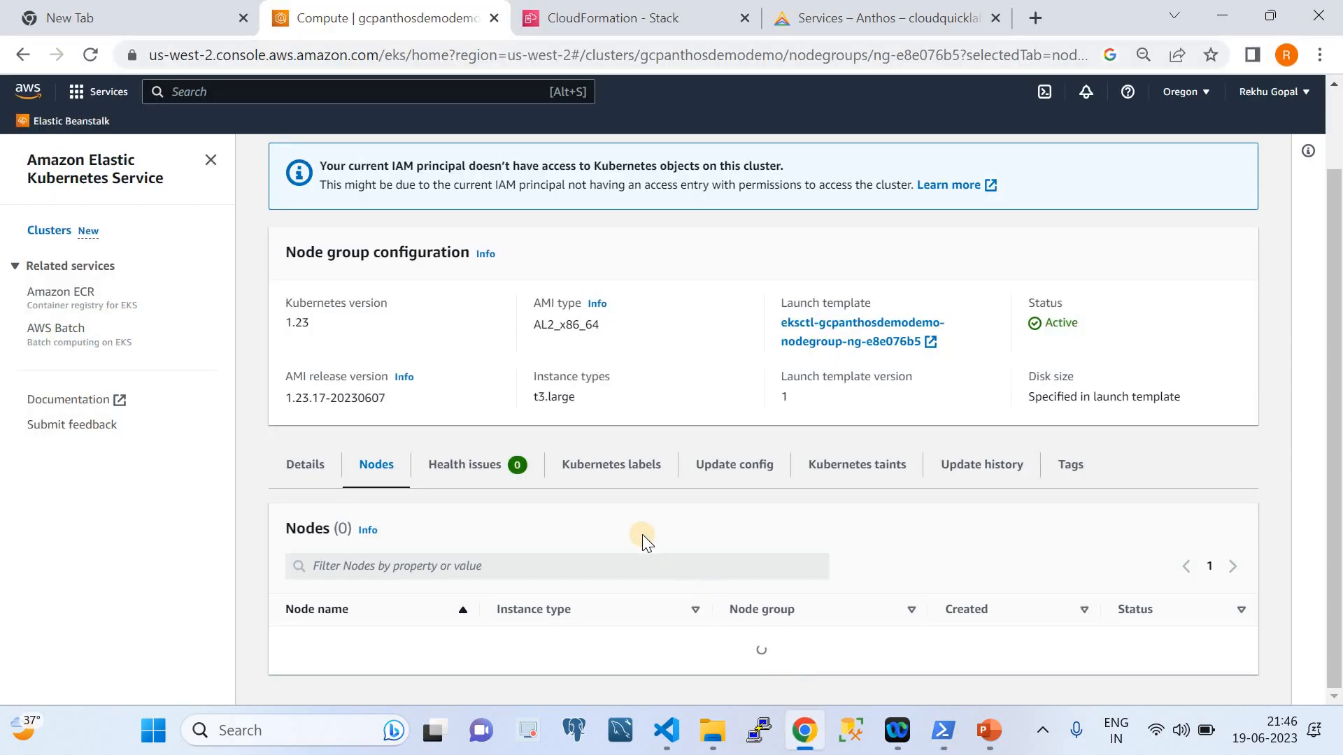
click(98, 56)
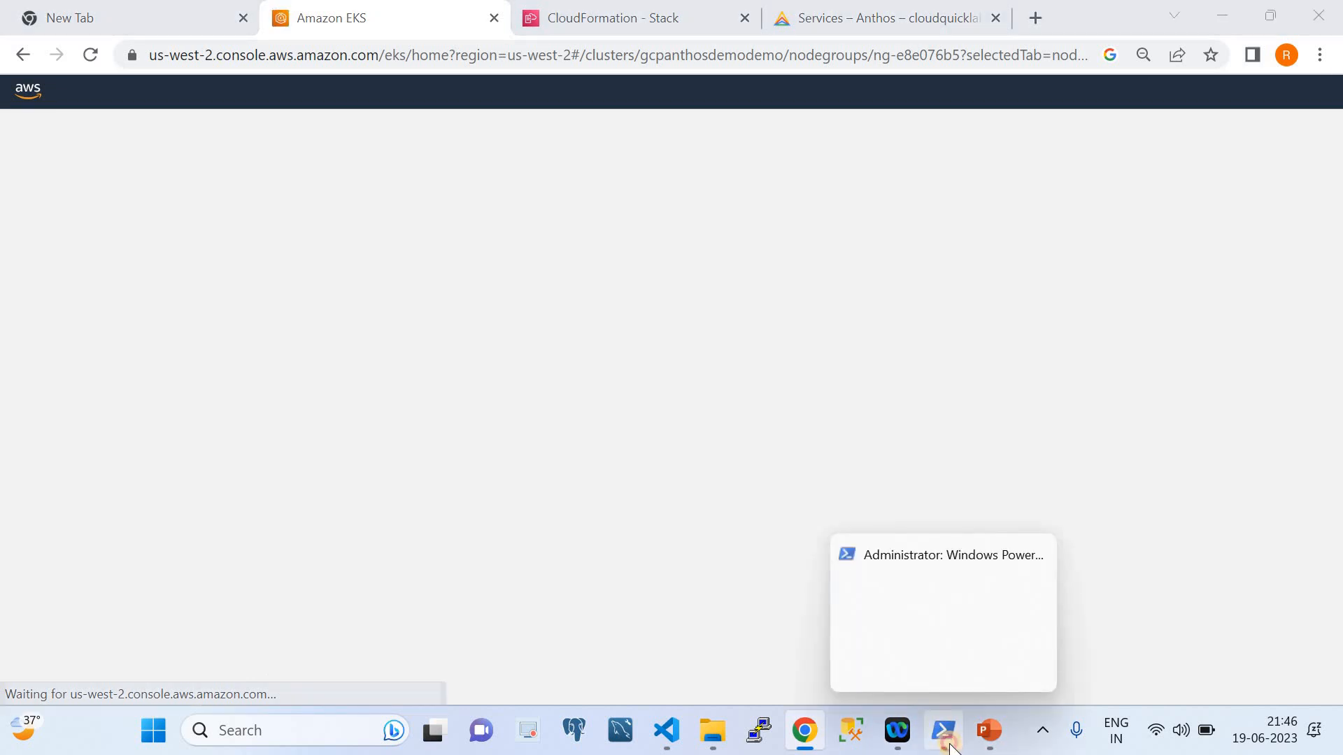
click(948, 747)
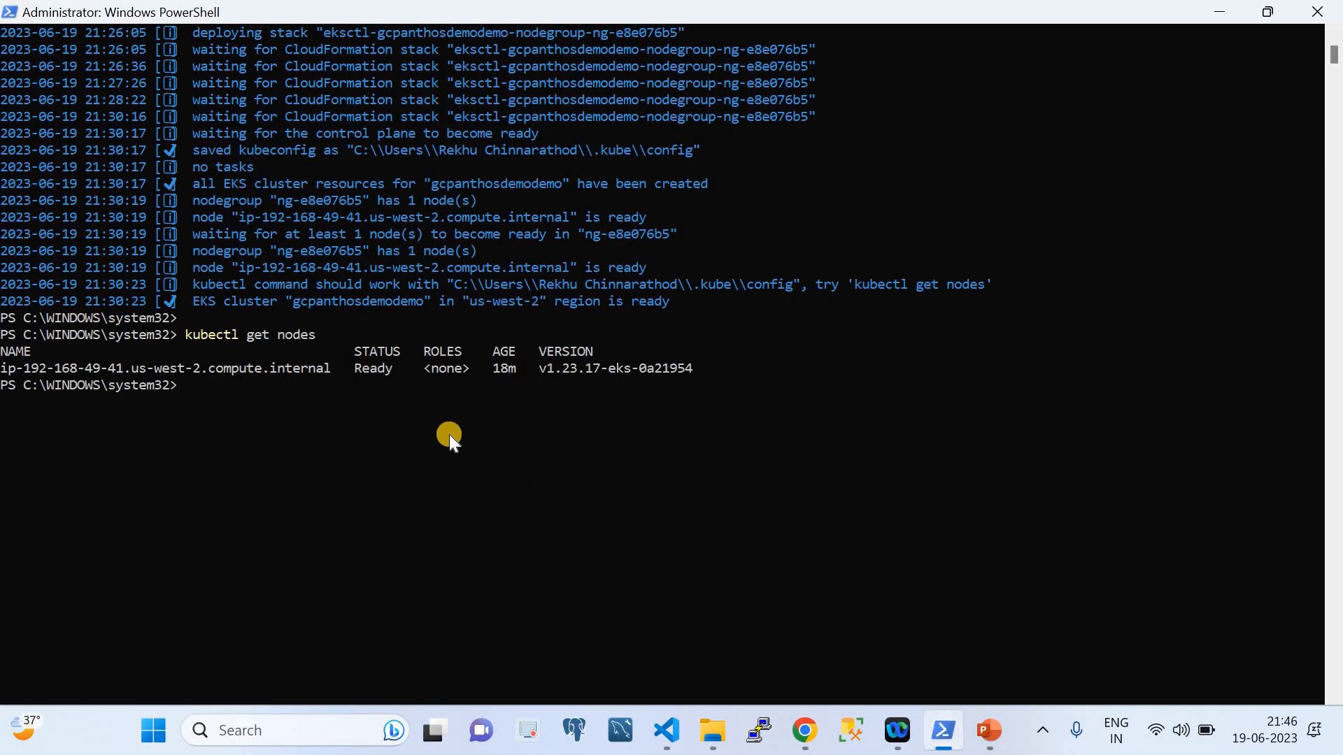
click(805, 730)
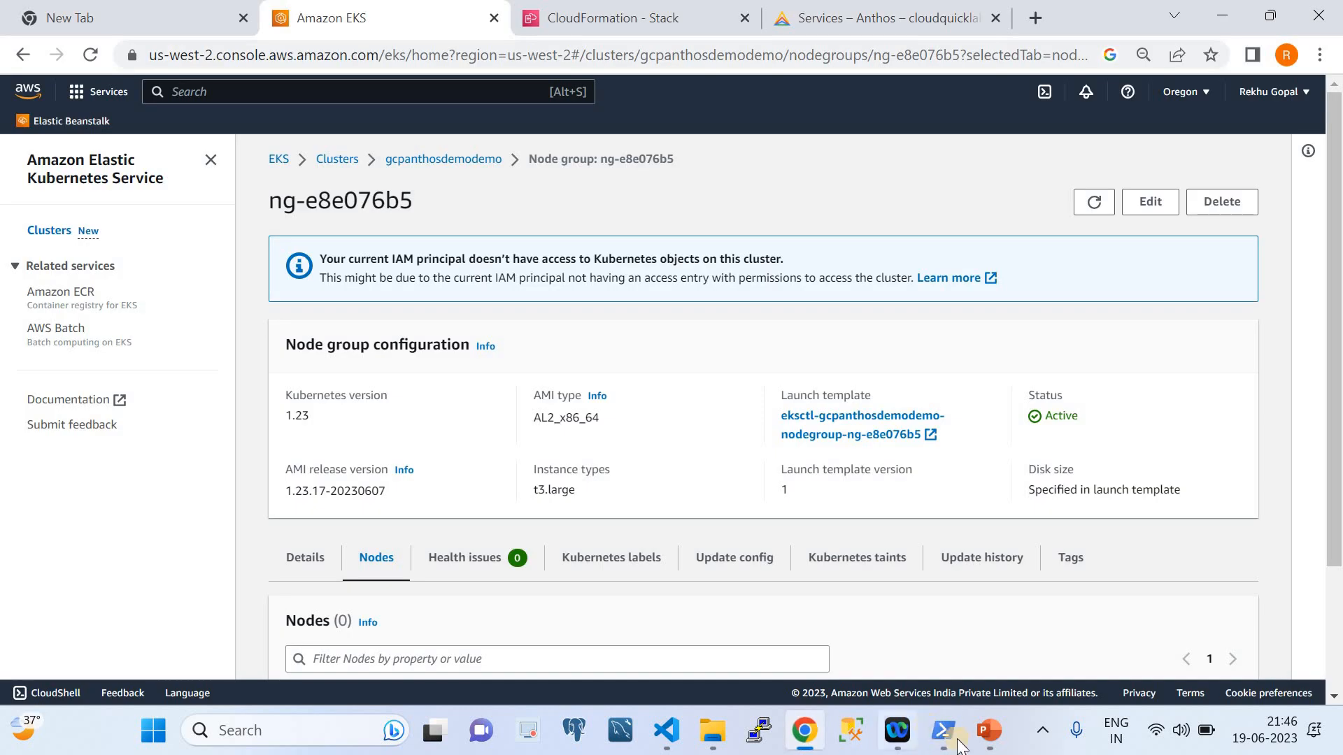
scroll(729, 502, down, 2)
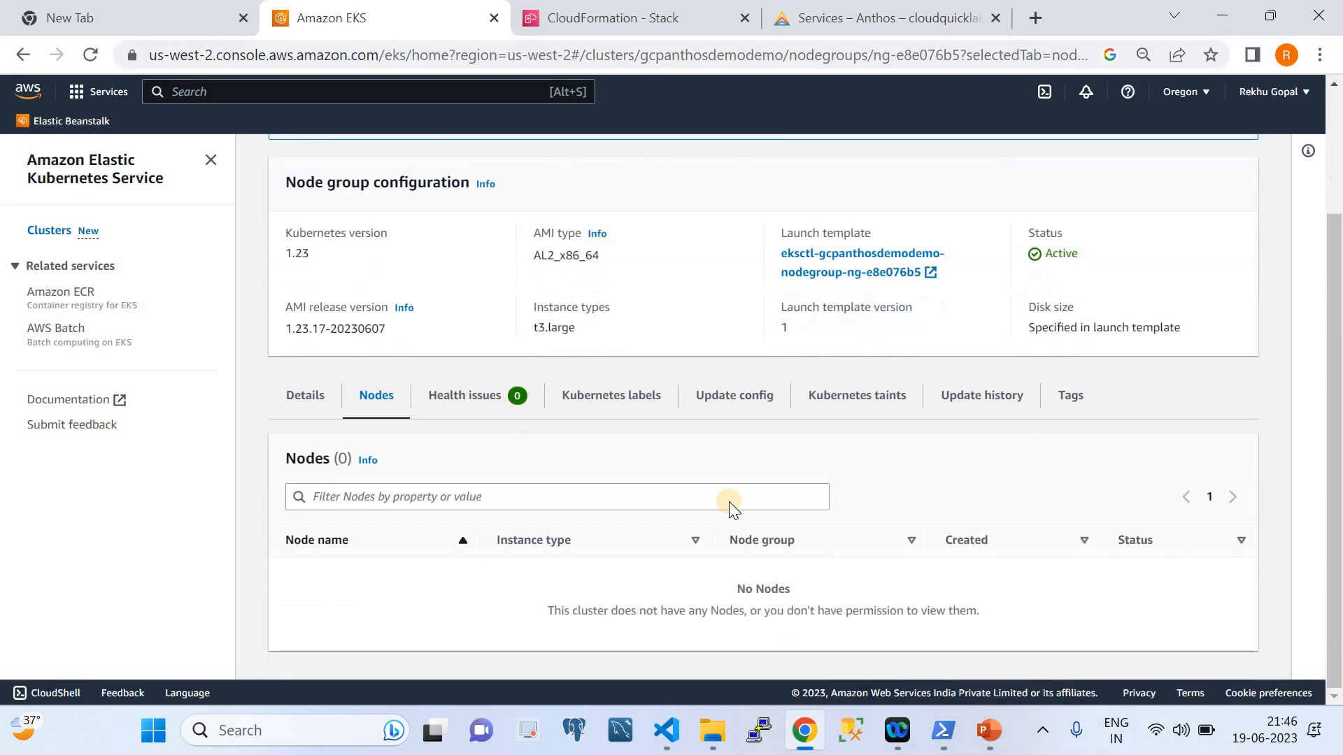
click(988, 730)
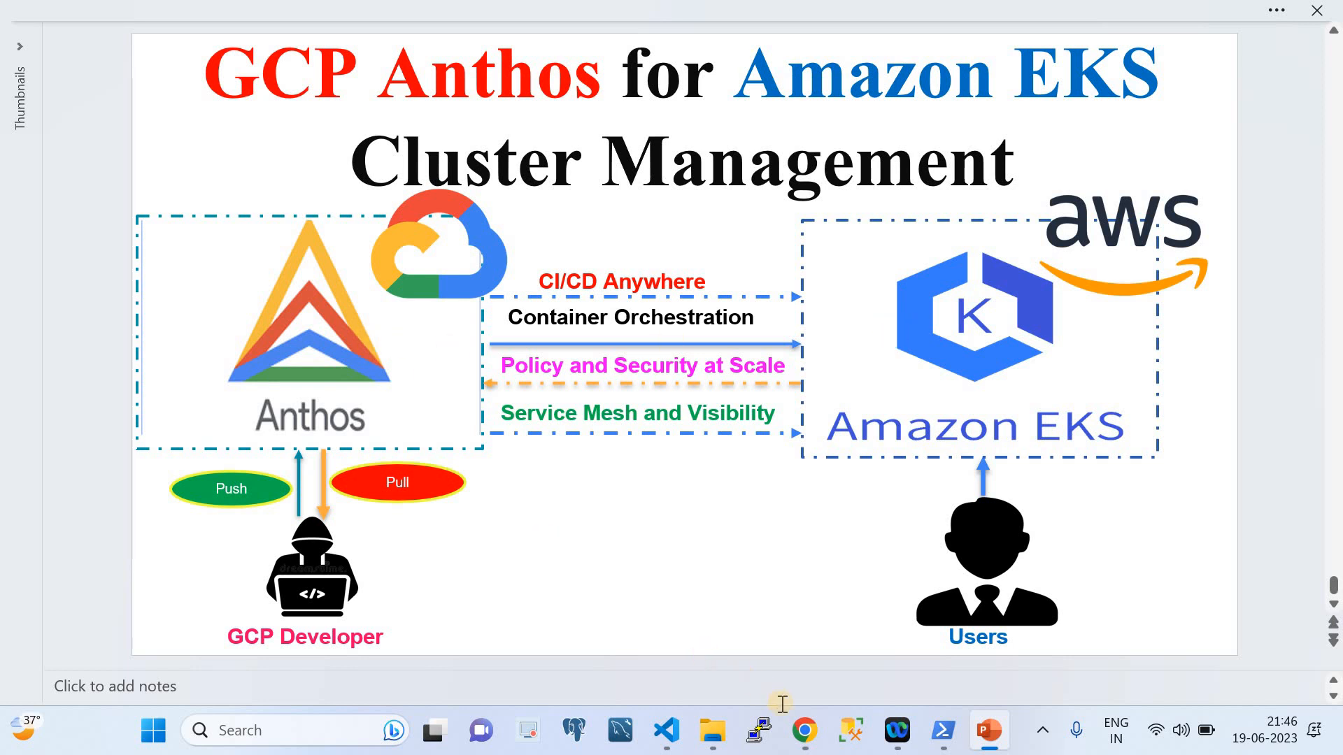
click(805, 730)
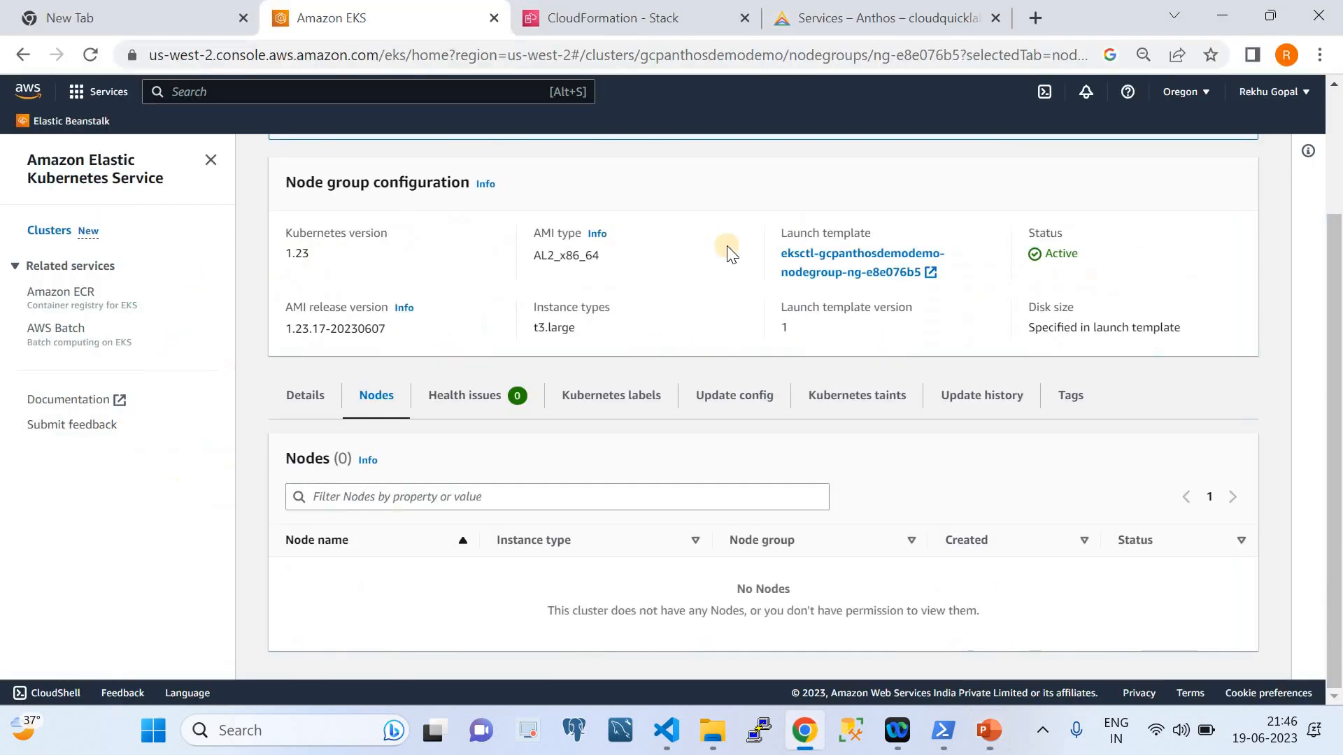
Open the Google Cloud Anthos console, view the cloudquicklab fleet's Overview and Clusters pages, and look through the available Anthos features.
click(814, 21)
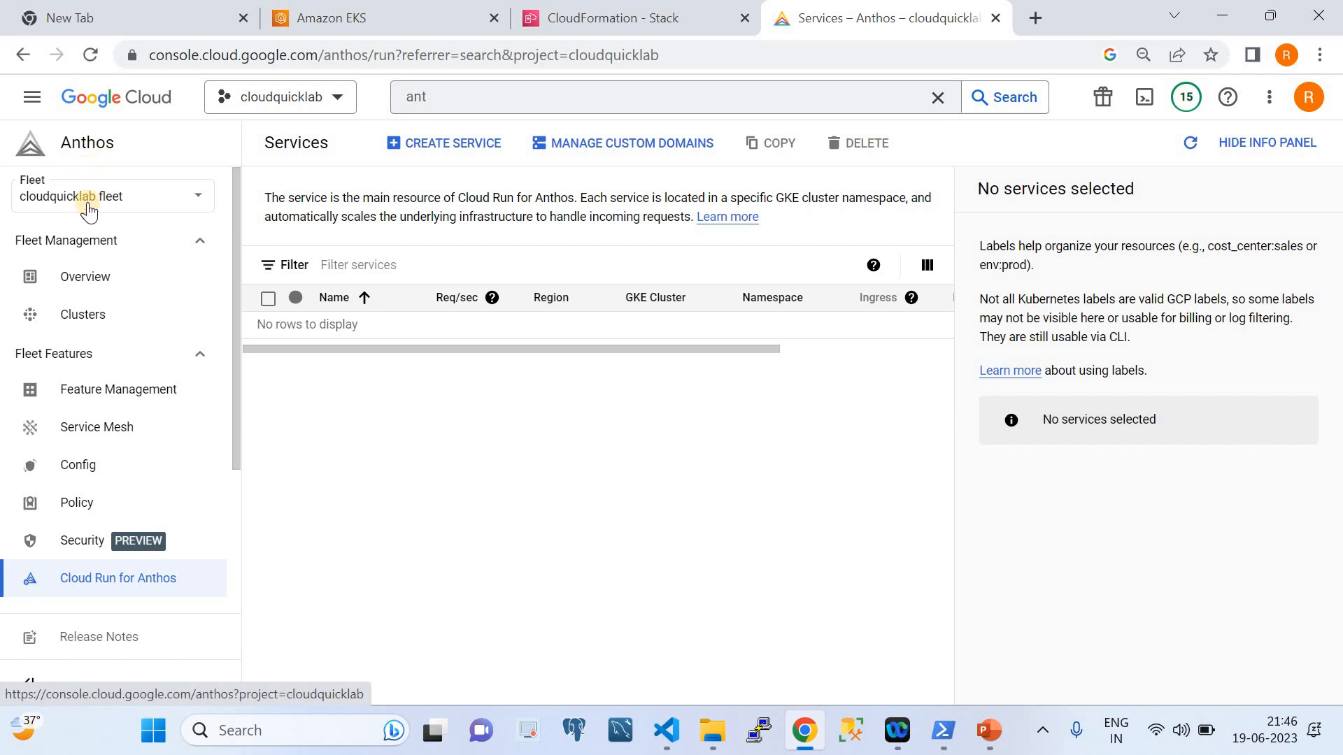
click(82, 321)
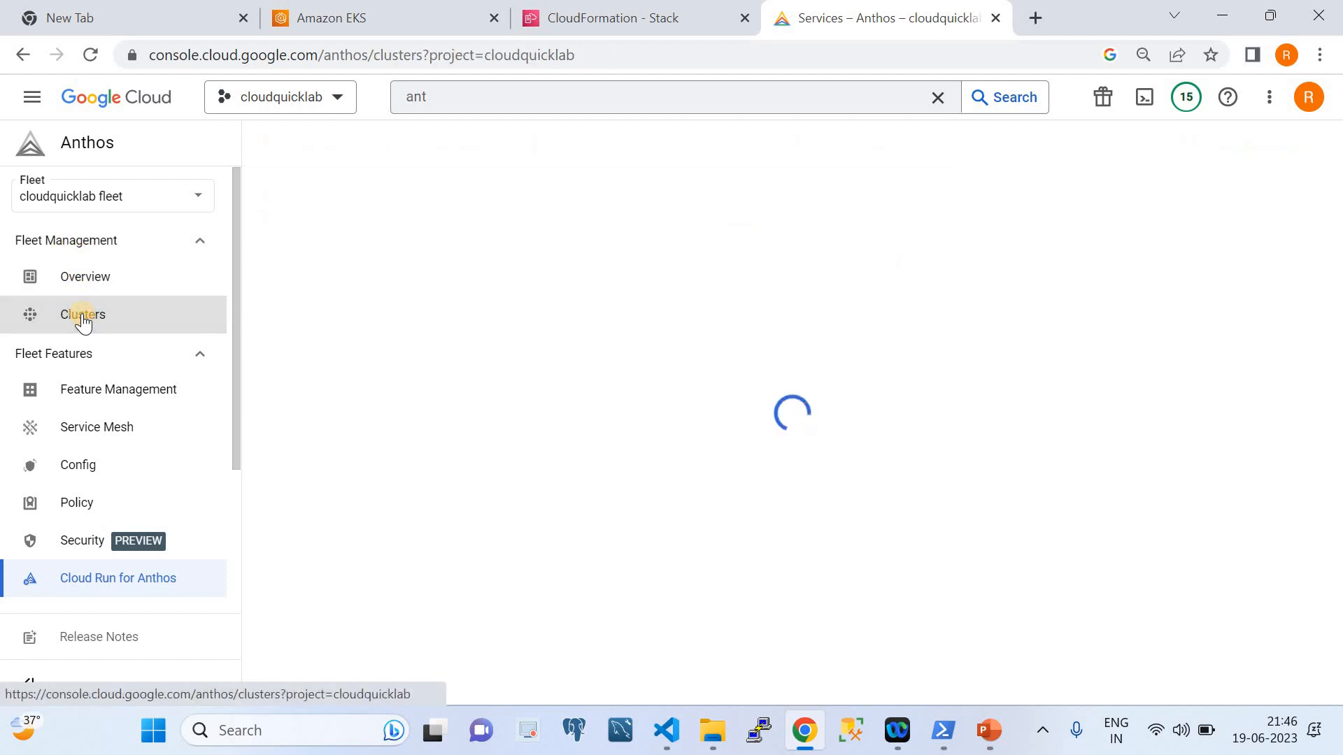
click(91, 287)
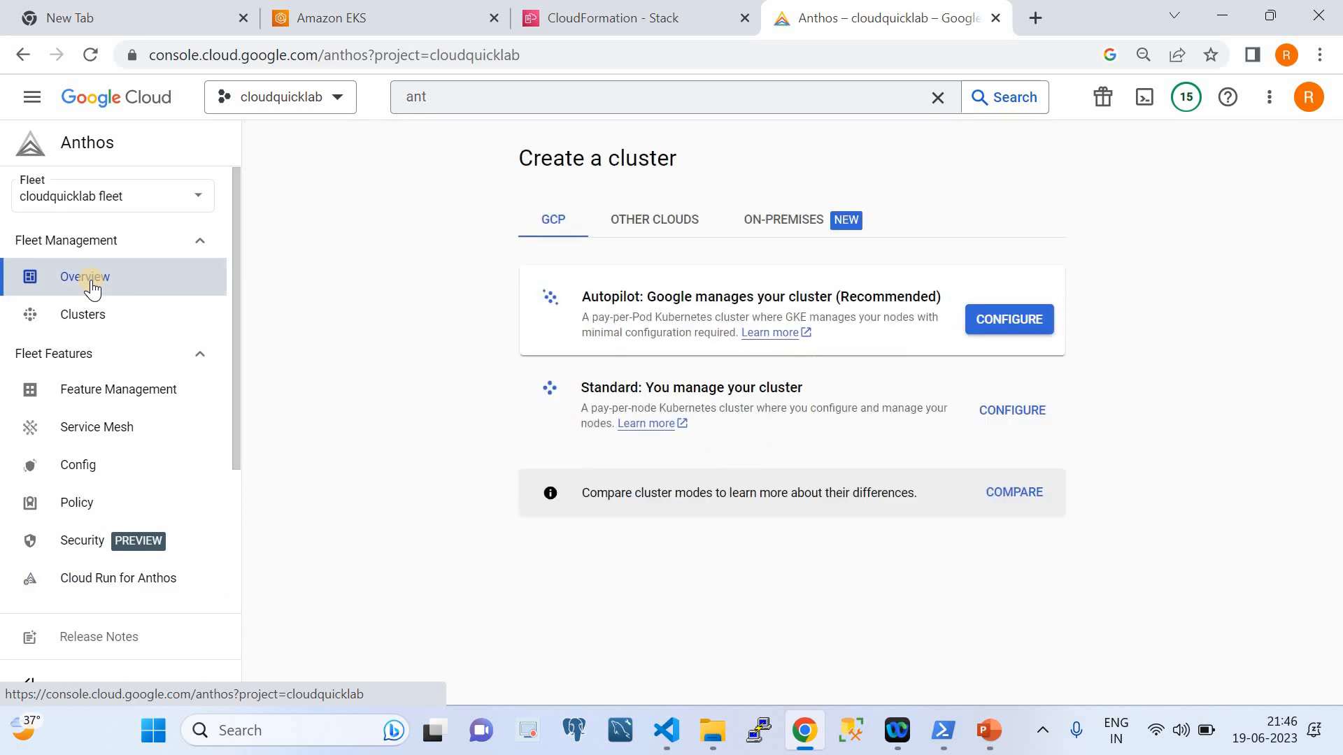
click(100, 314)
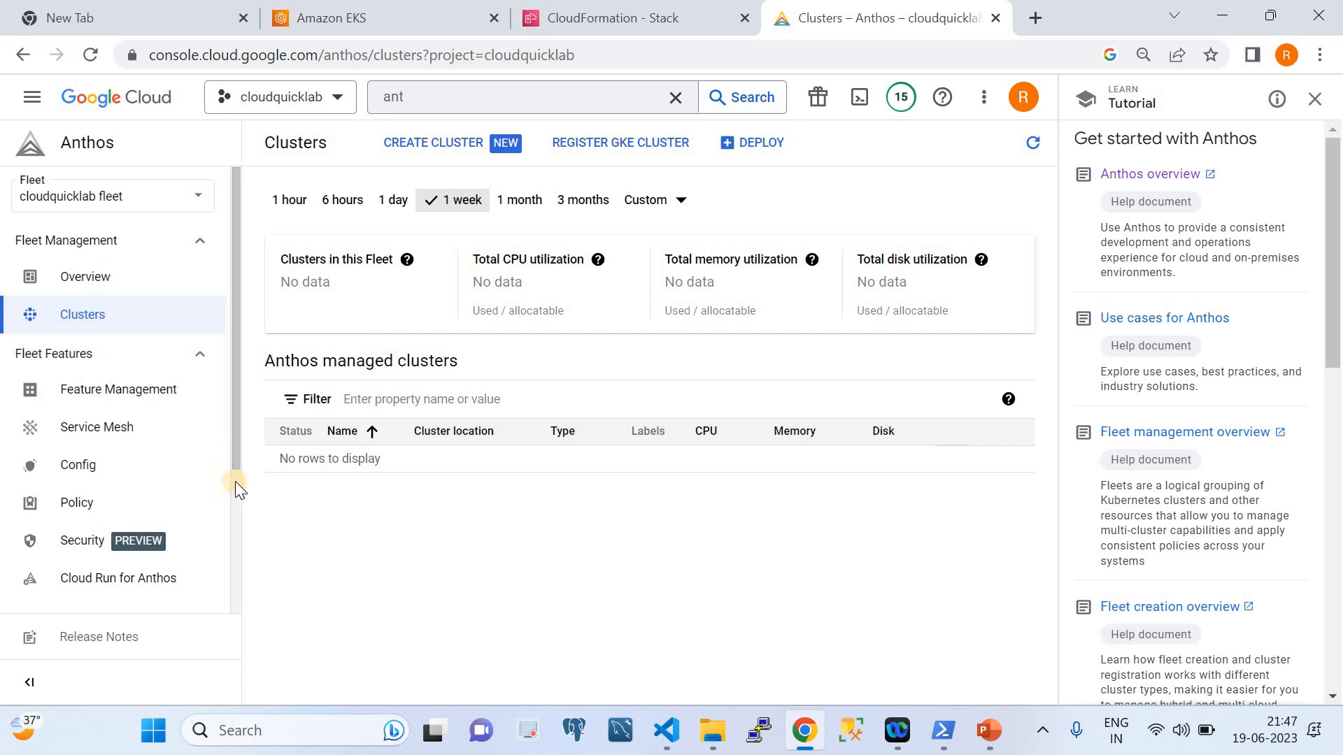
drag(235, 451, 236, 511)
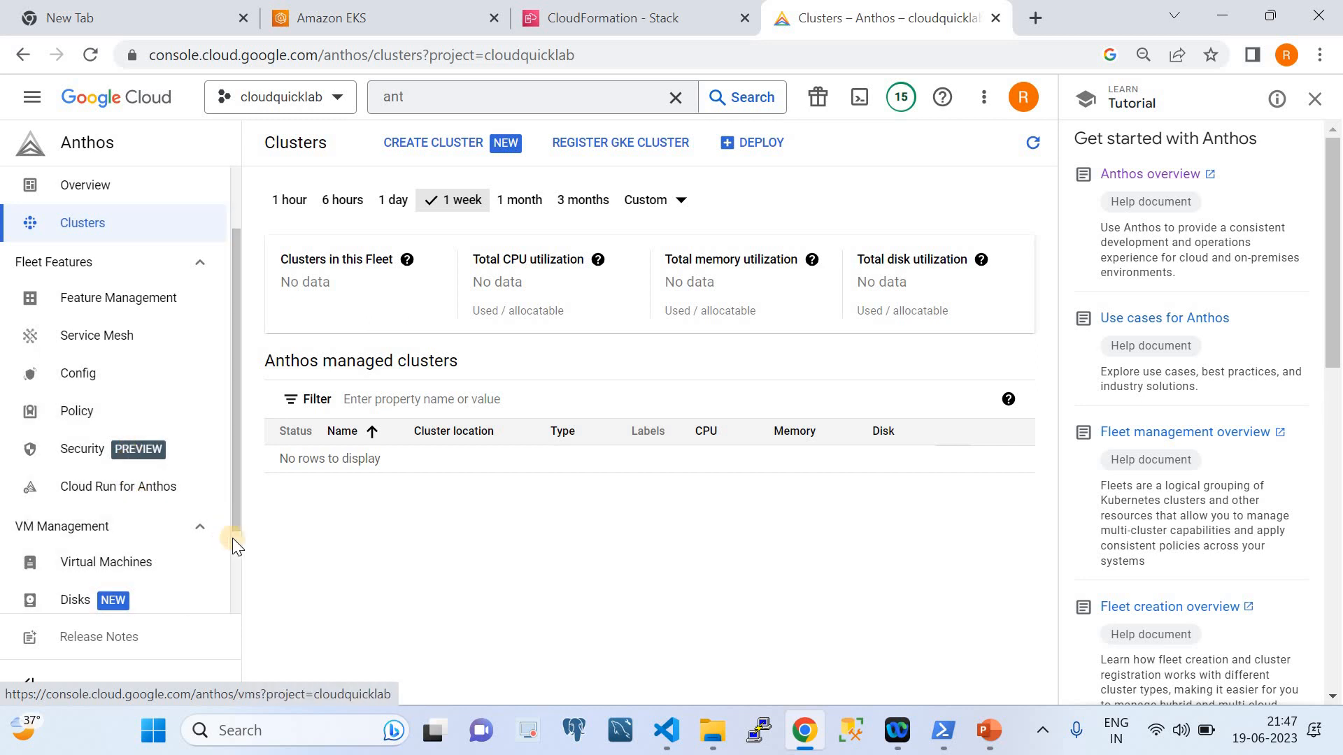
scroll(233, 538, down, 2)
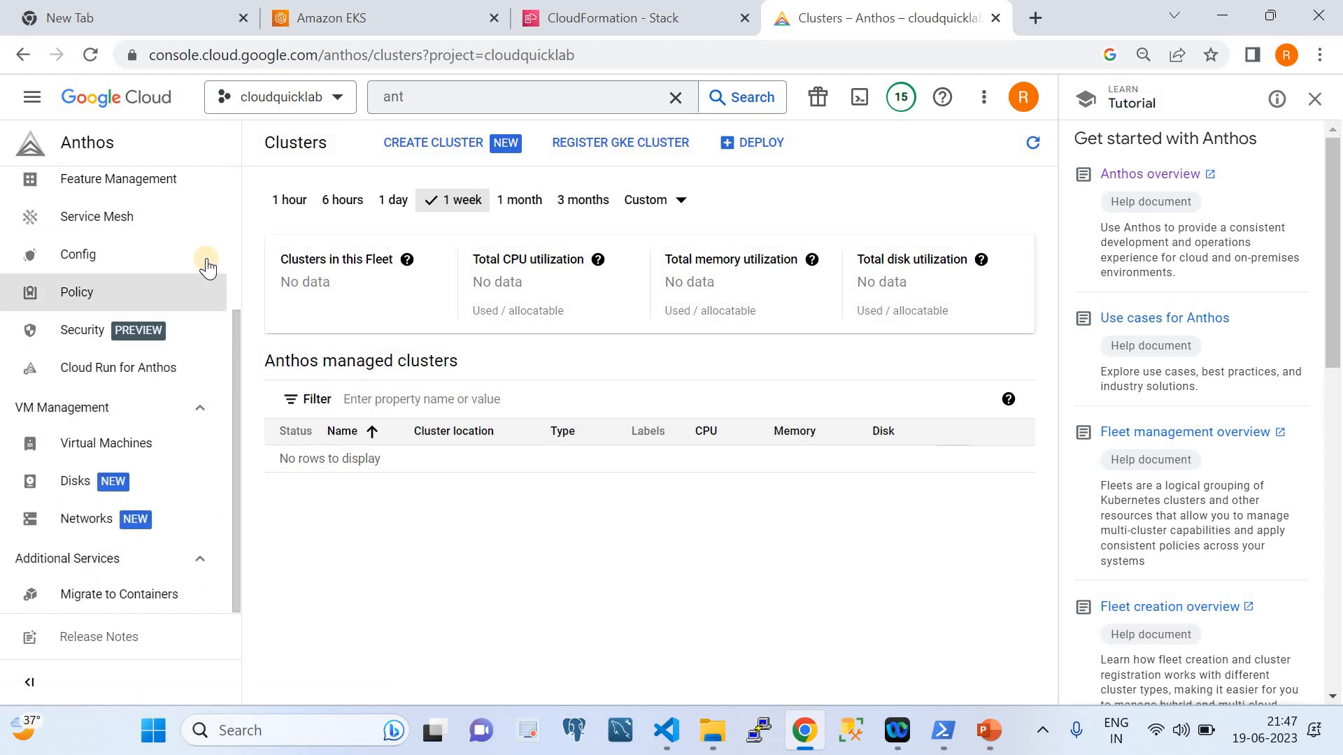
Look through the Anthos navigation entries for fleet features, VM management and additional services.
scroll(237, 284, up, 3)
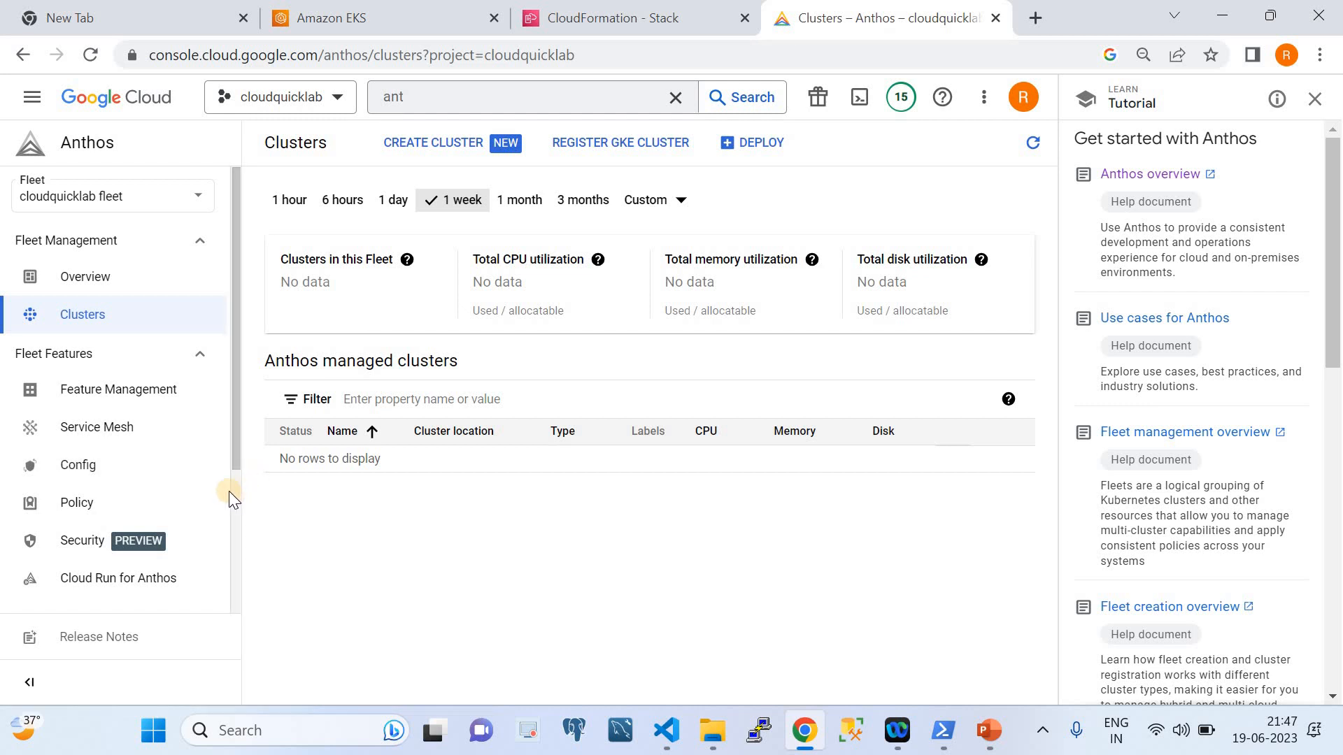
scroll(228, 493, down, 3)
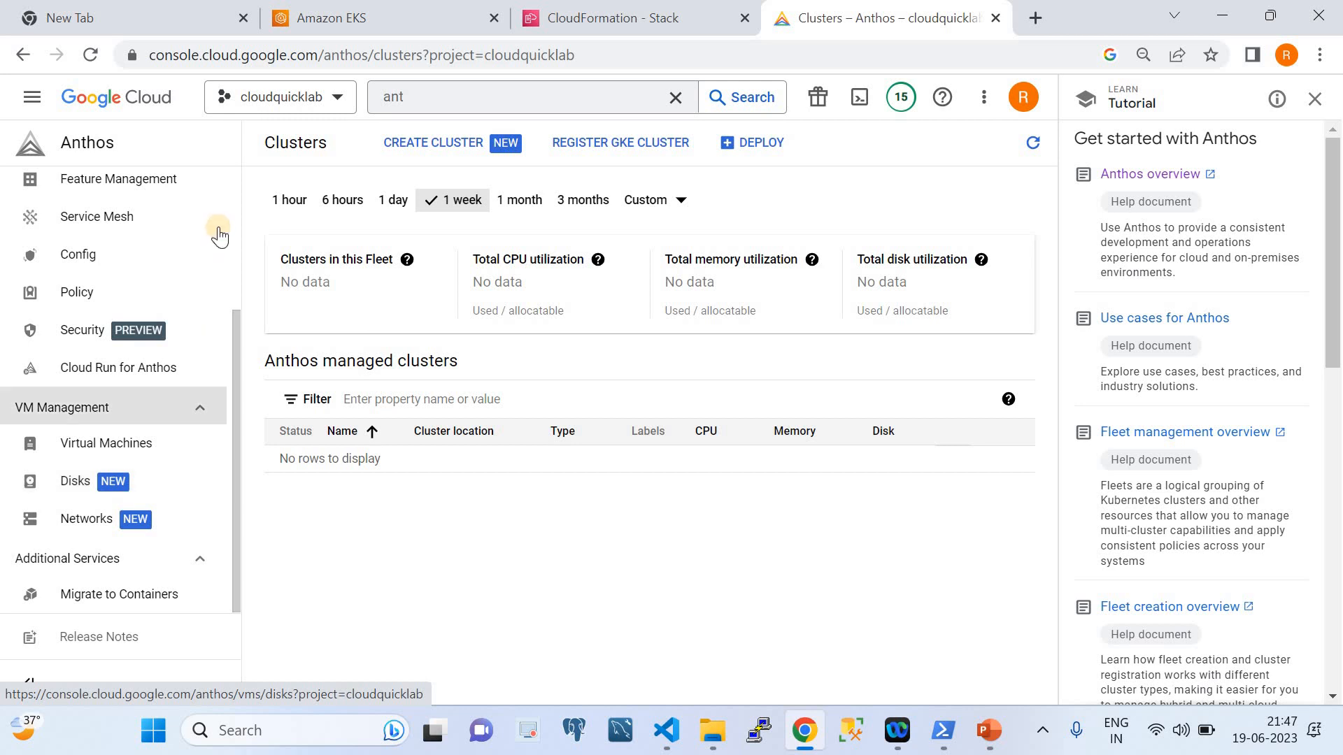
scroll(234, 229, up, 3)
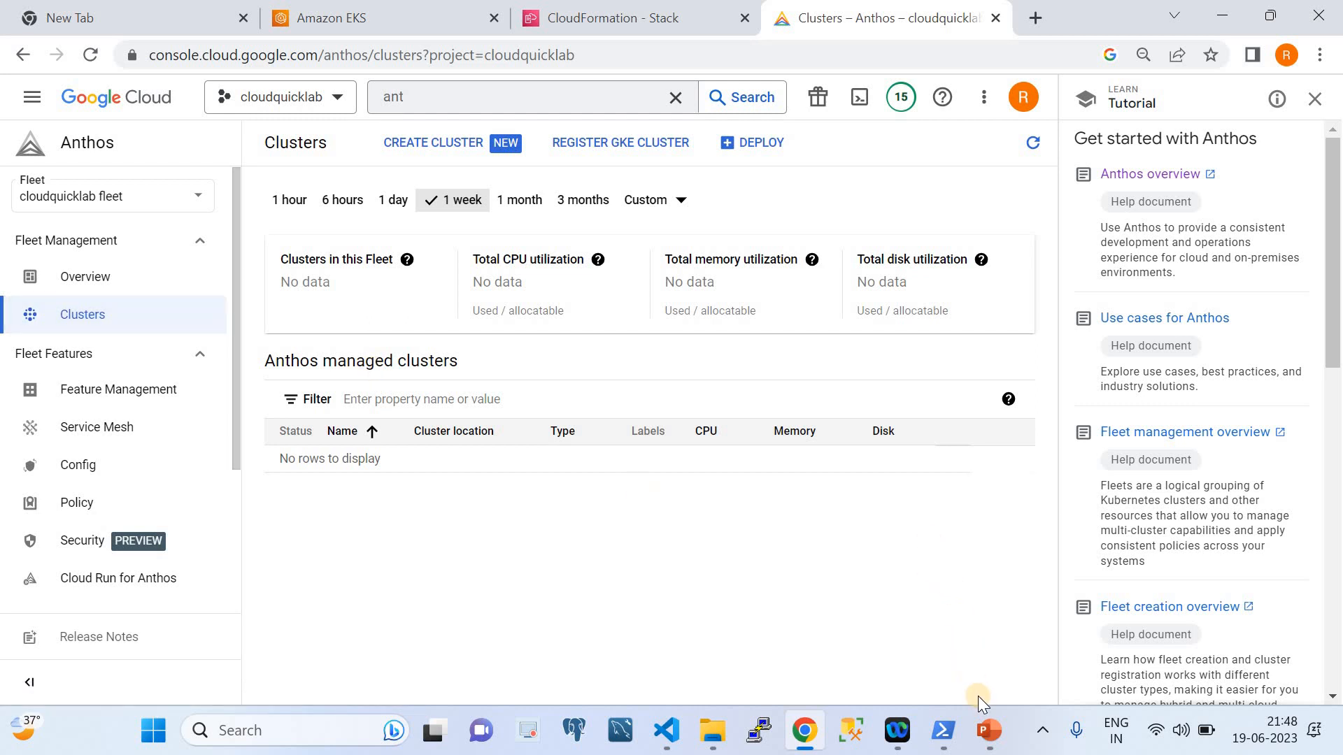
click(988, 733)
click(991, 745)
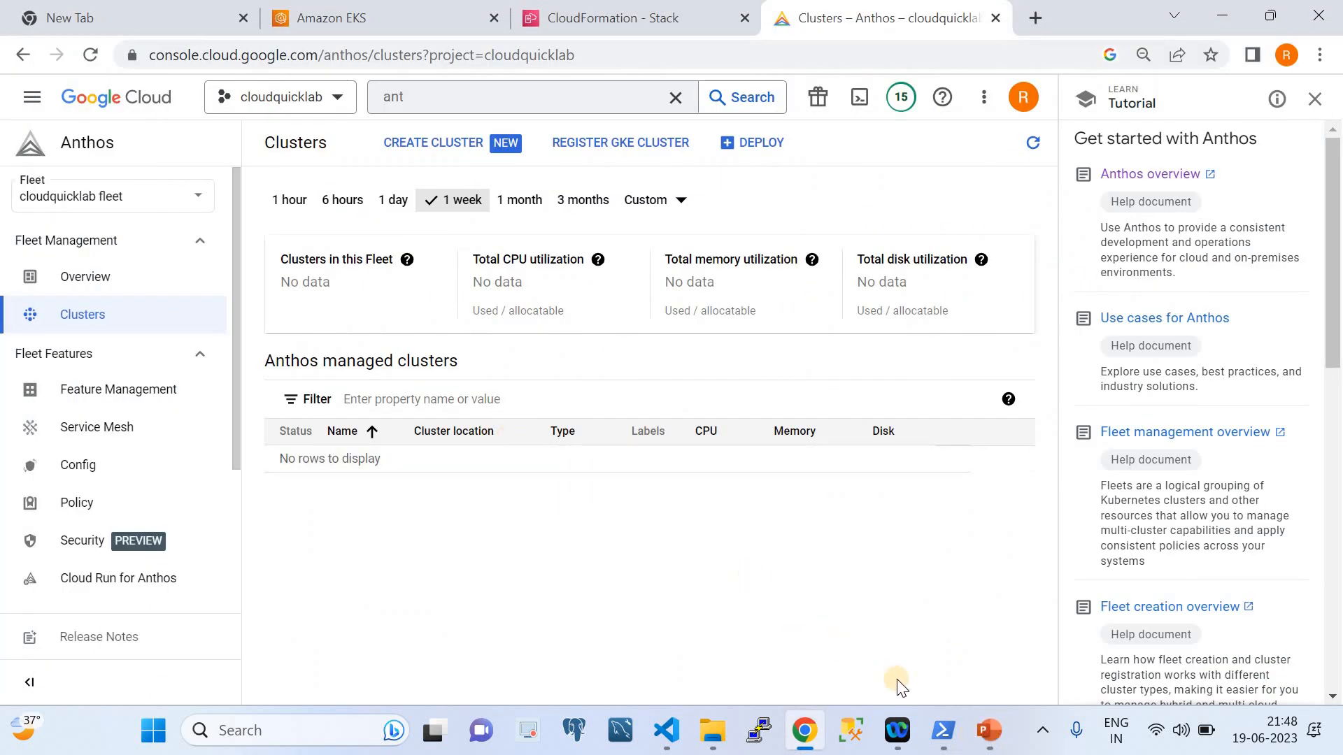
Open the Amazon EKS clusters list, and switch to Windows PowerShell to check the kubectl node output.
click(392, 12)
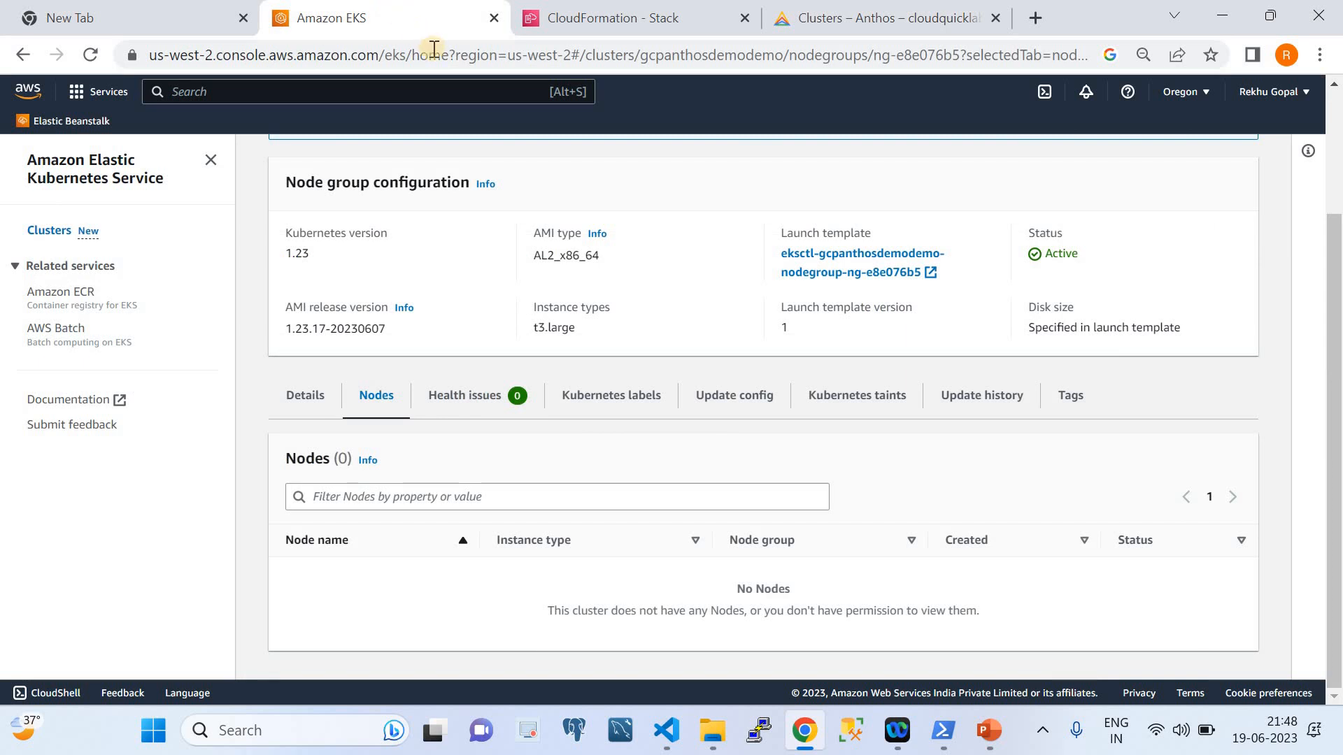
click(52, 231)
click(53, 231)
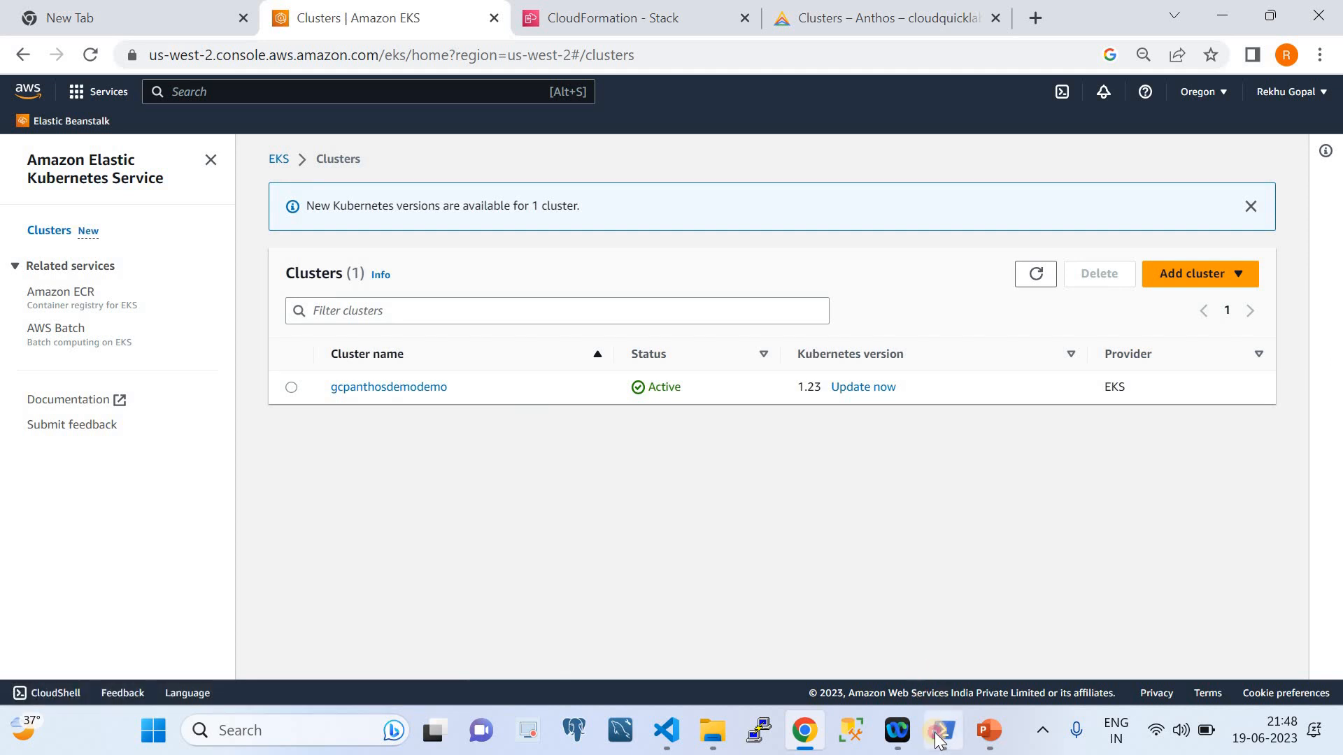
click(942, 730)
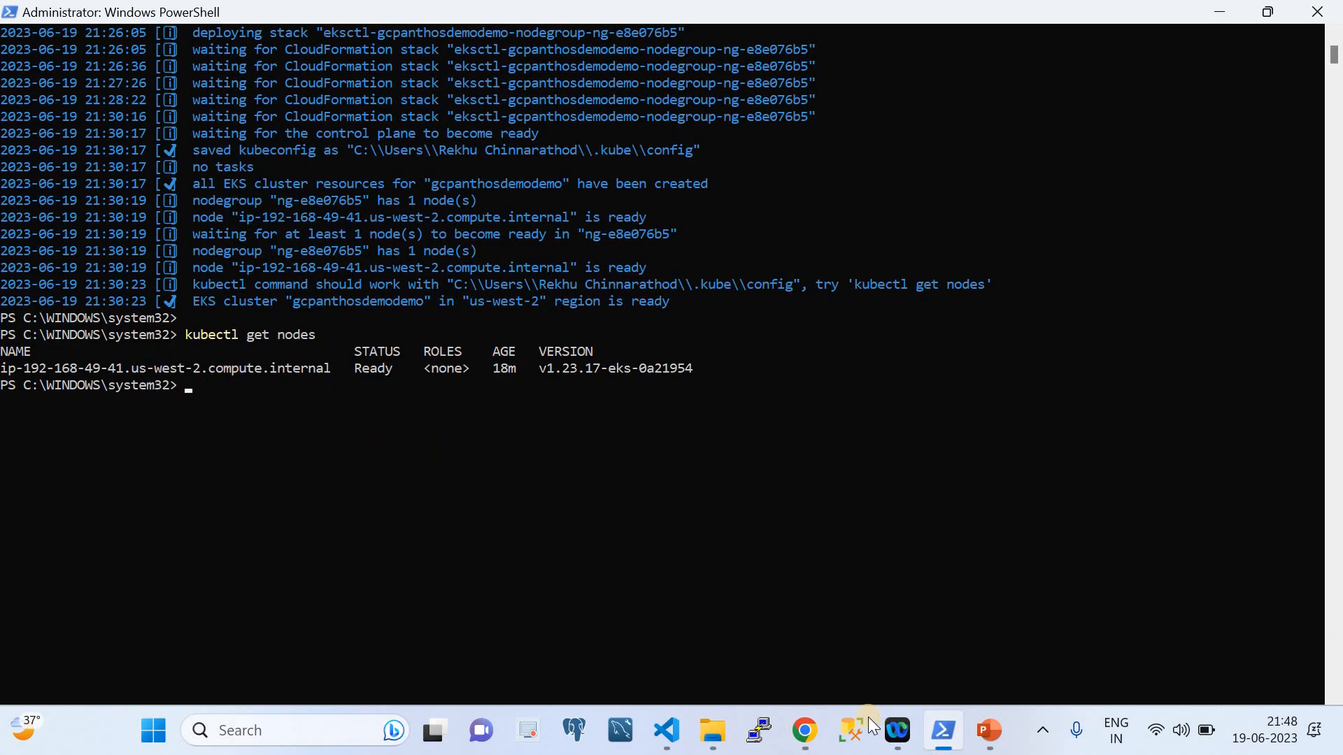
Switch to Visual Studio Code and move the GCP Context command section in Helpfile.txt below the AWS Context section.
click(668, 727)
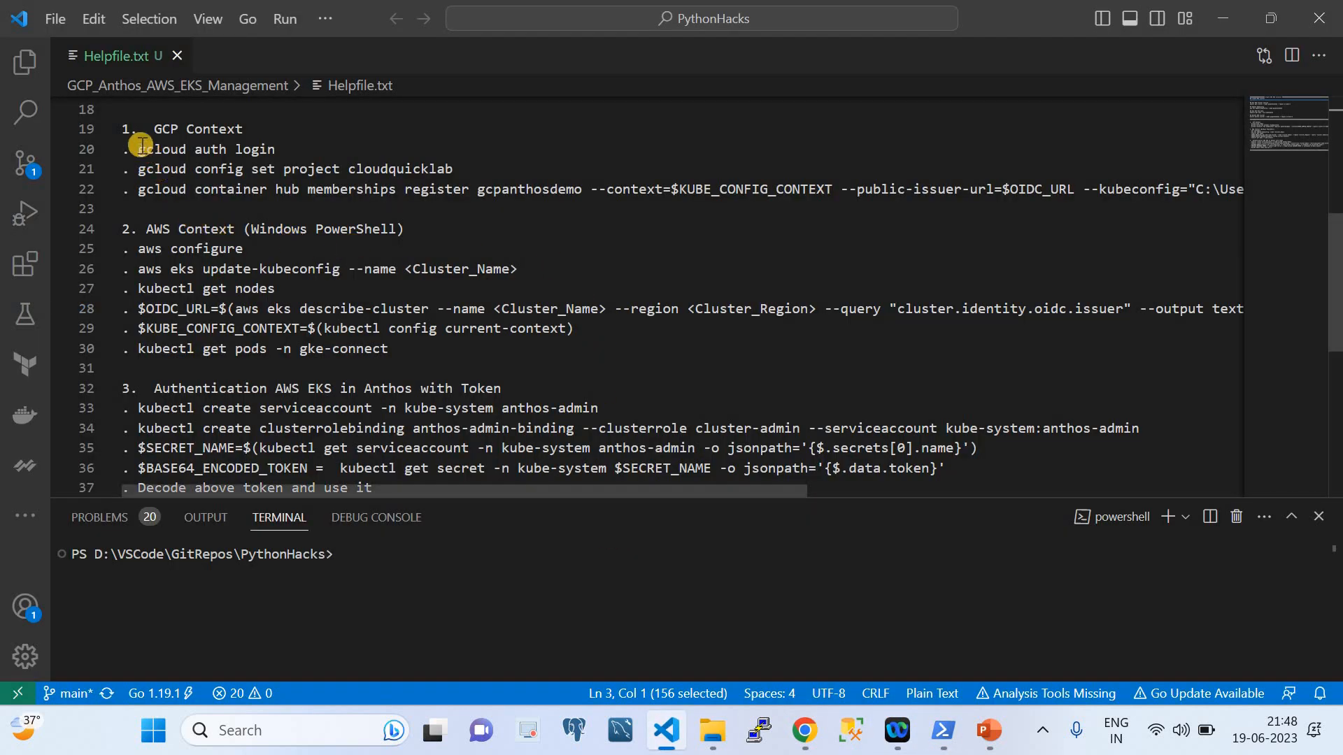
click(148, 207)
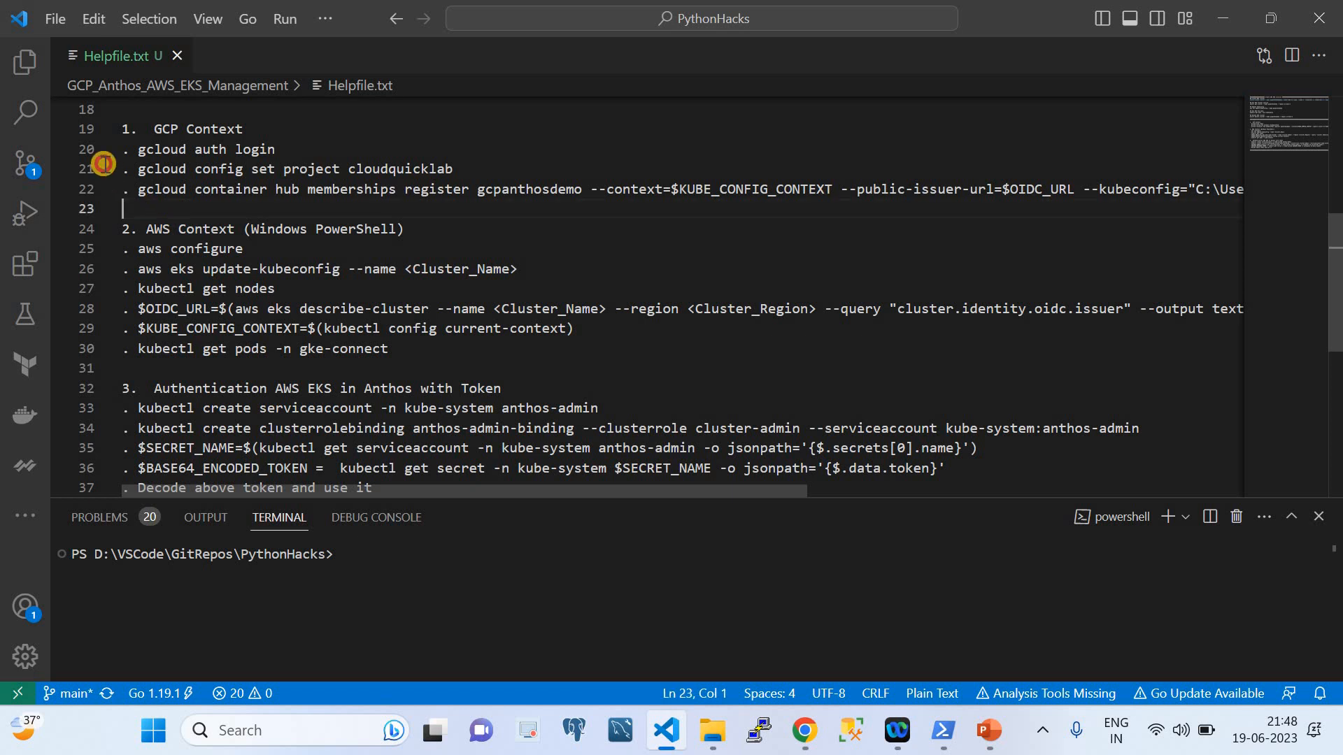
drag(103, 163, 112, 128)
key(ctrl+c)
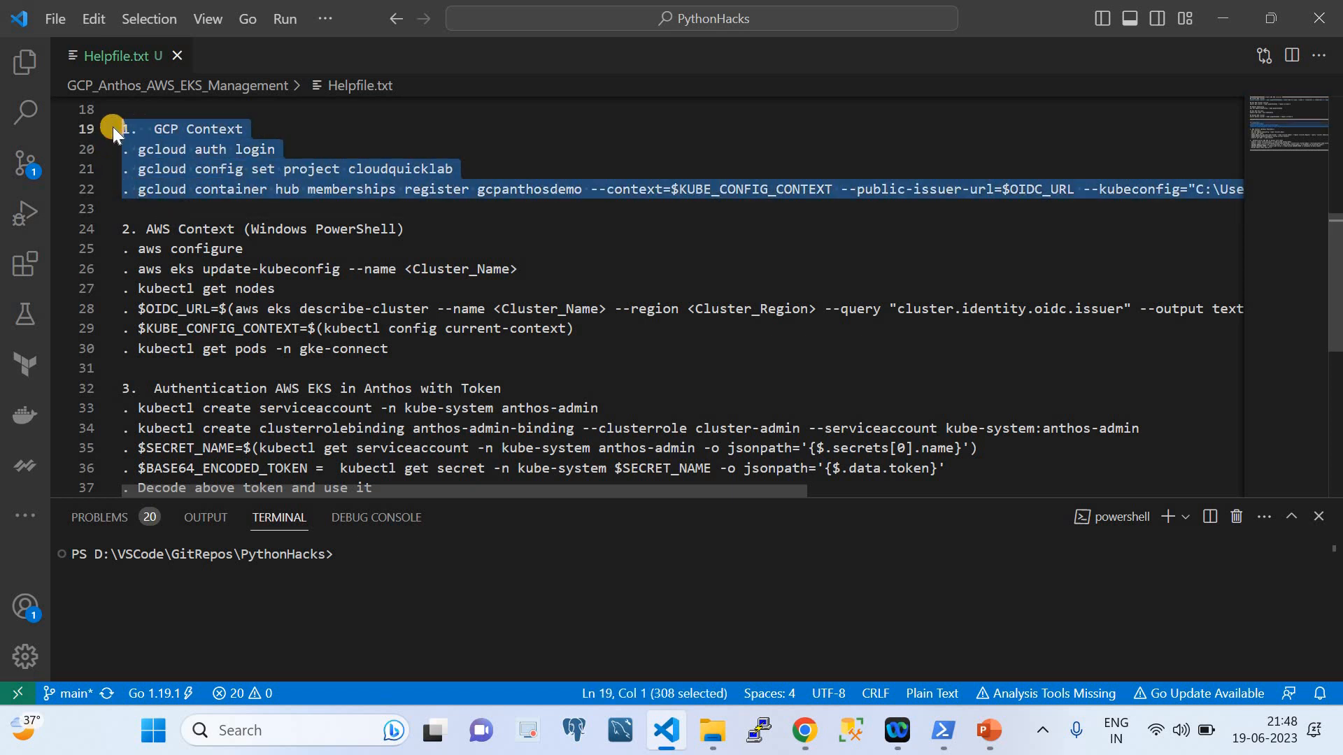
key(Delete)
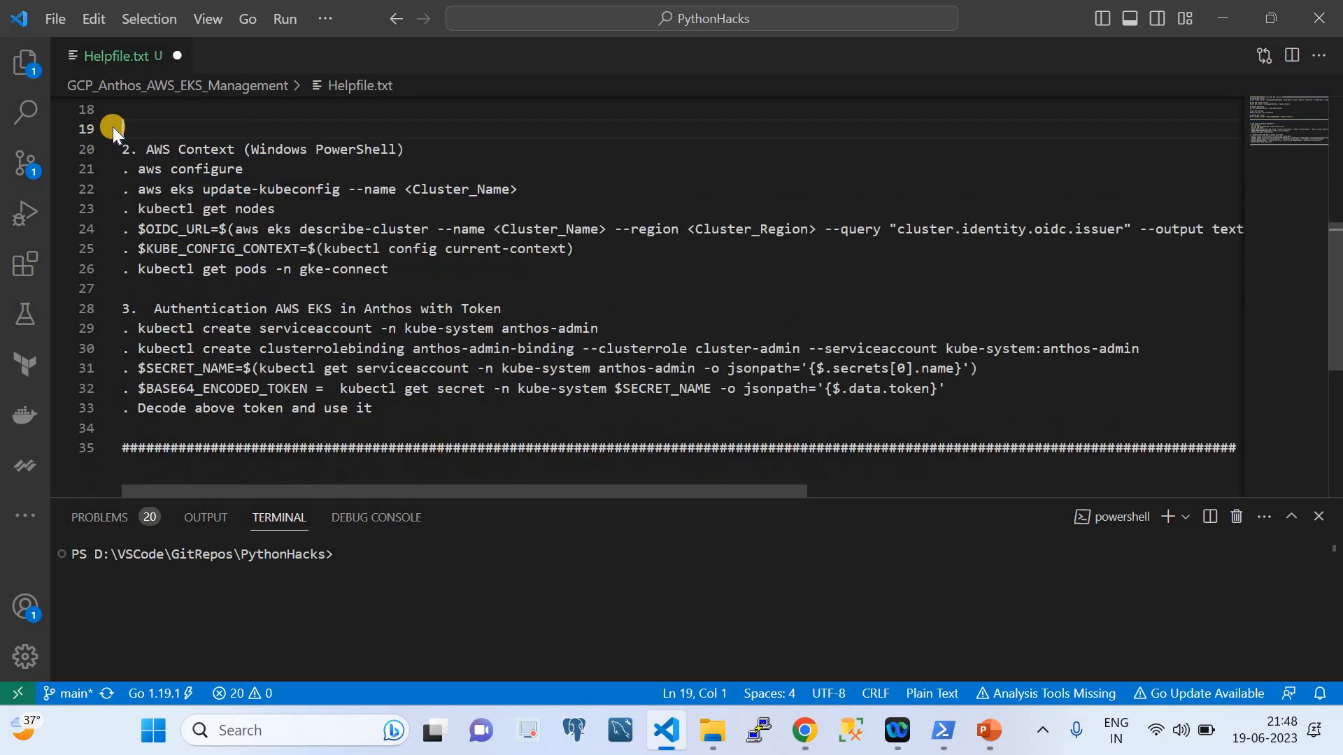
click(434, 263)
key(Return)
key(Return)
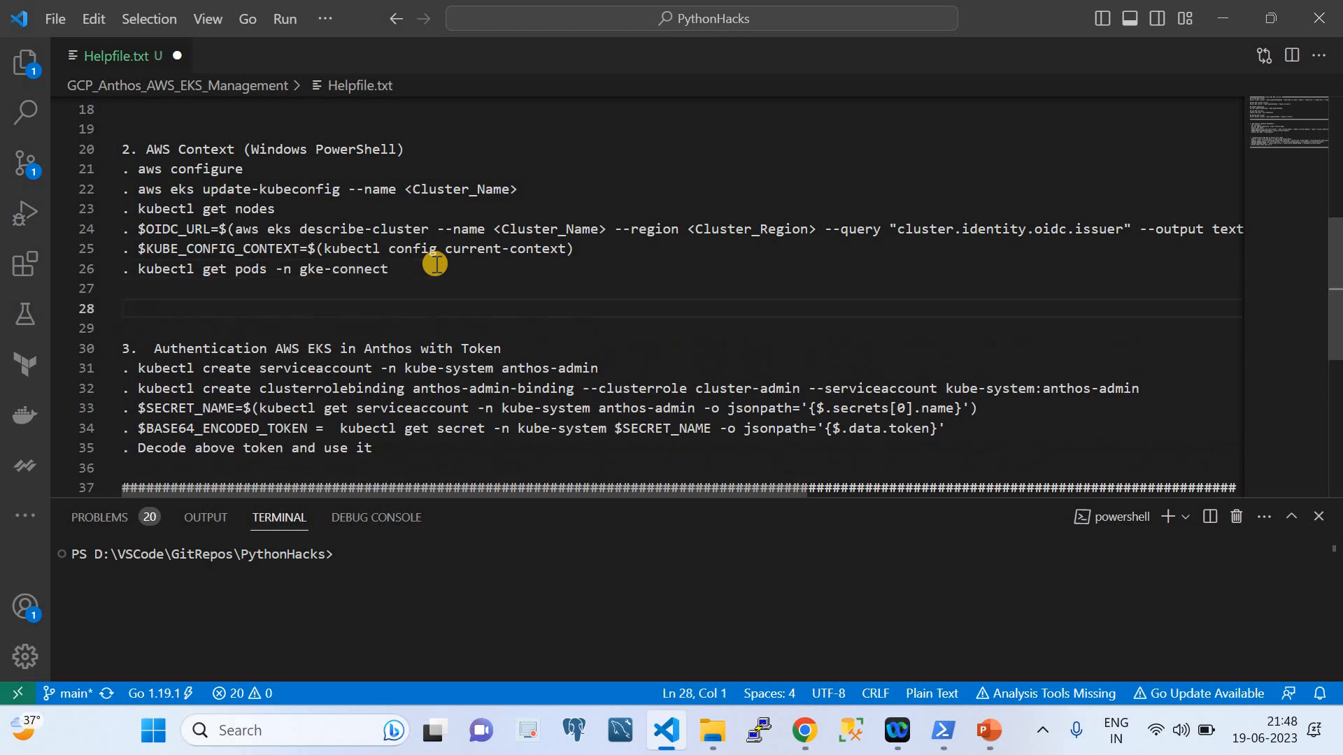
key(ctrl+v)
Renumber the GCP Context heading to 2 and AWS Context to 1, remove the extra blank line above AWS Context, and save Helpfile.txt.
click(128, 308)
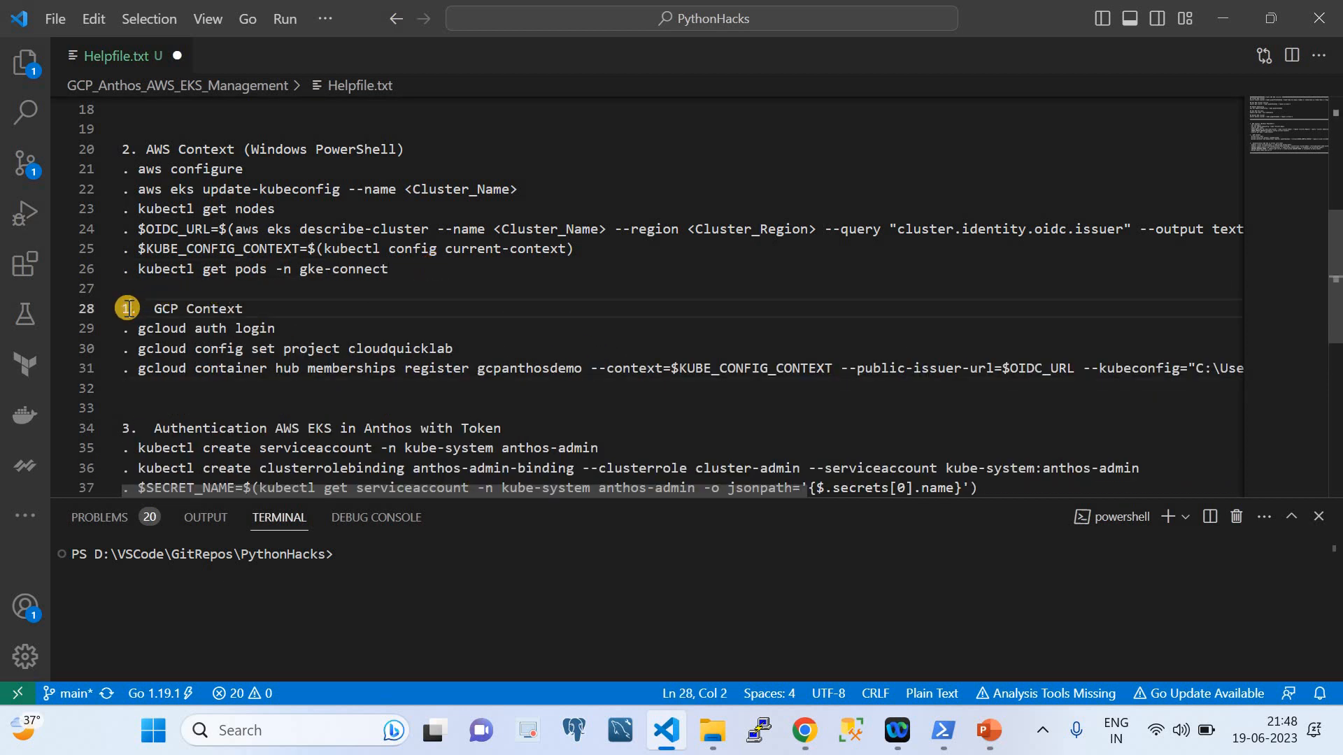
key(BackSpace)
text(2)
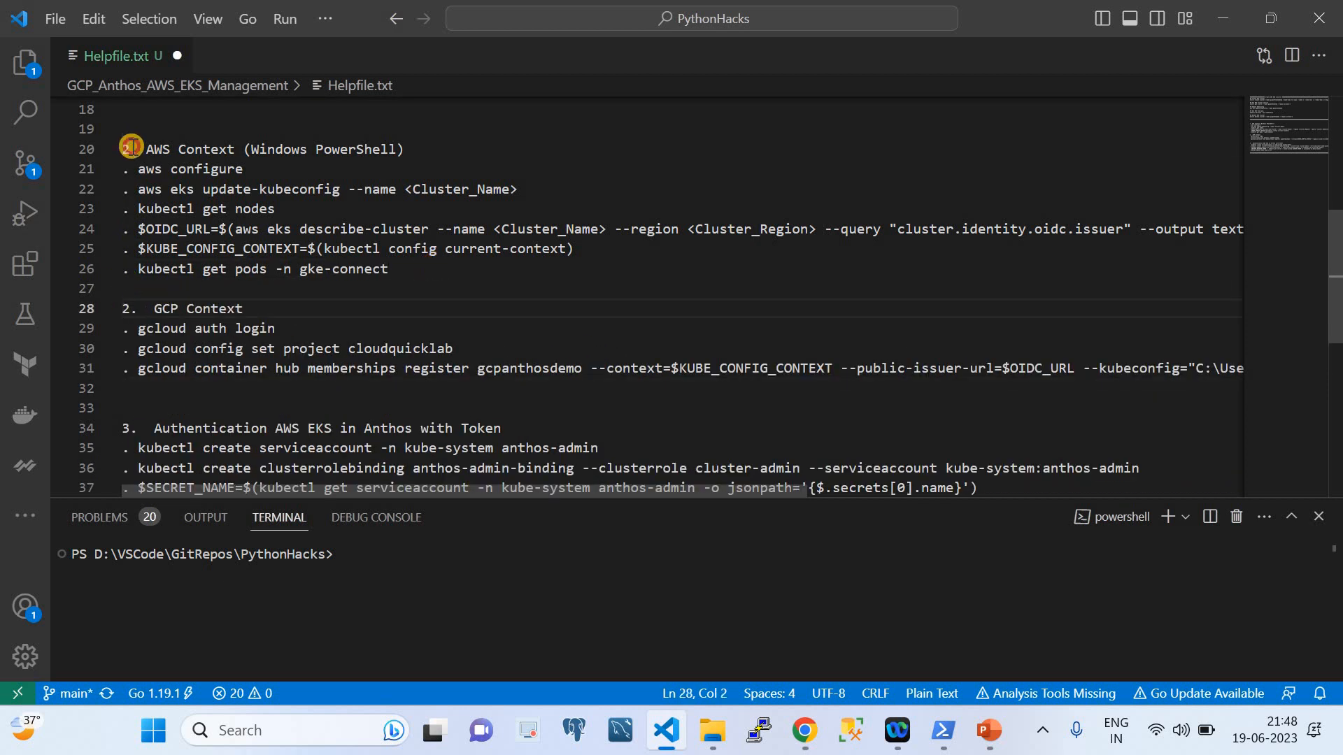
click(130, 148)
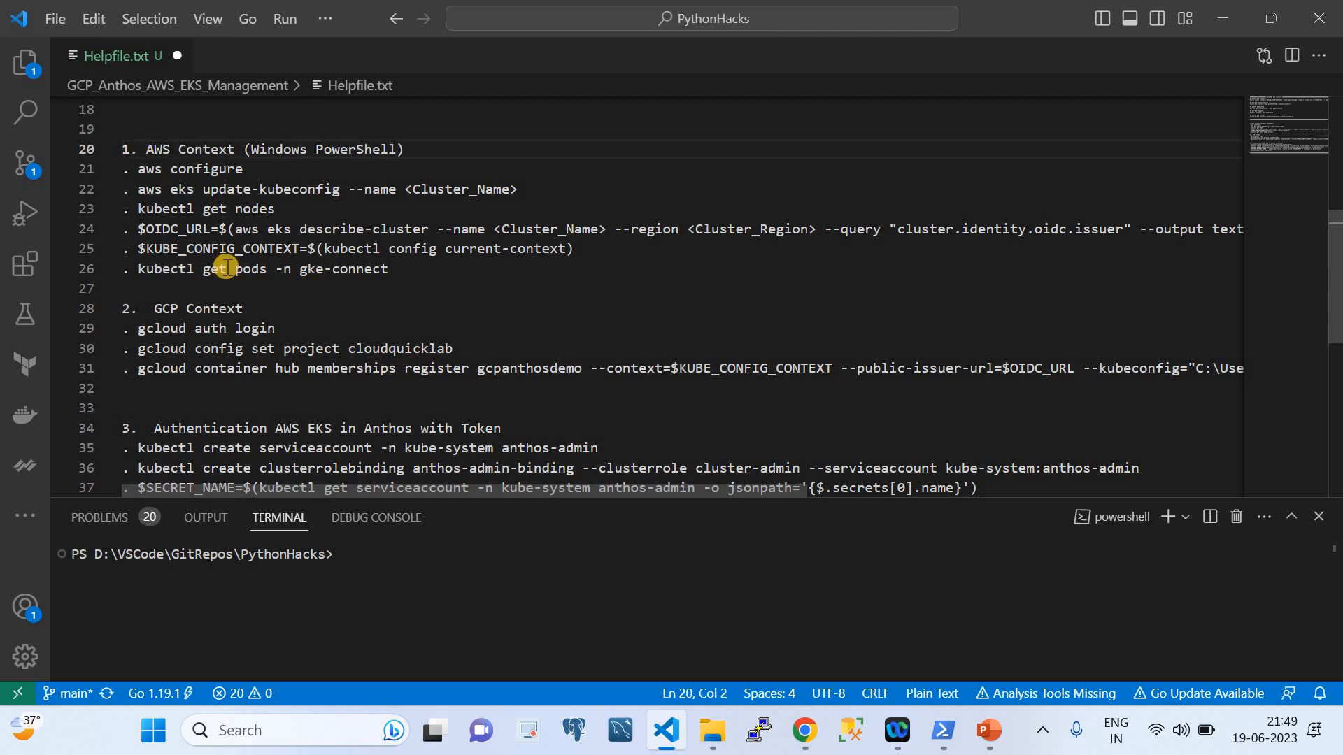
scroll(182, 259, up, 2)
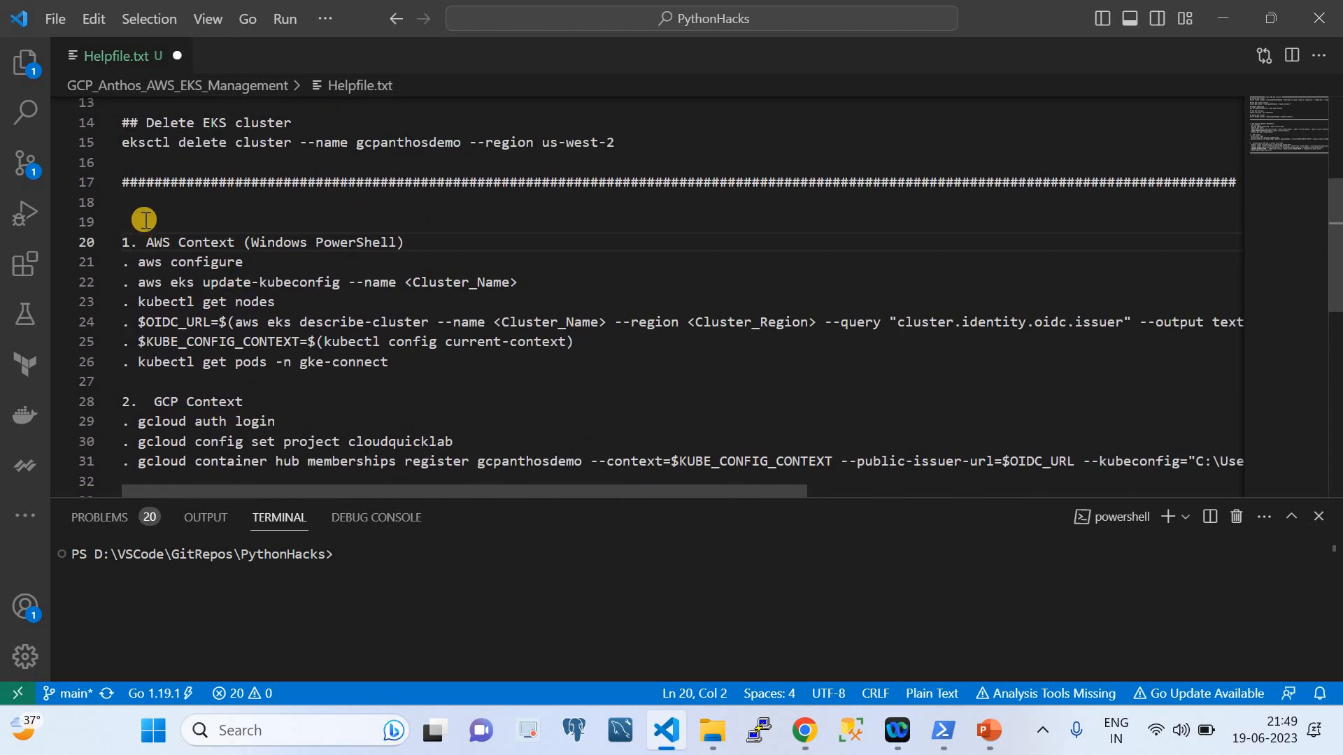
click(140, 219)
key(BackSpace)
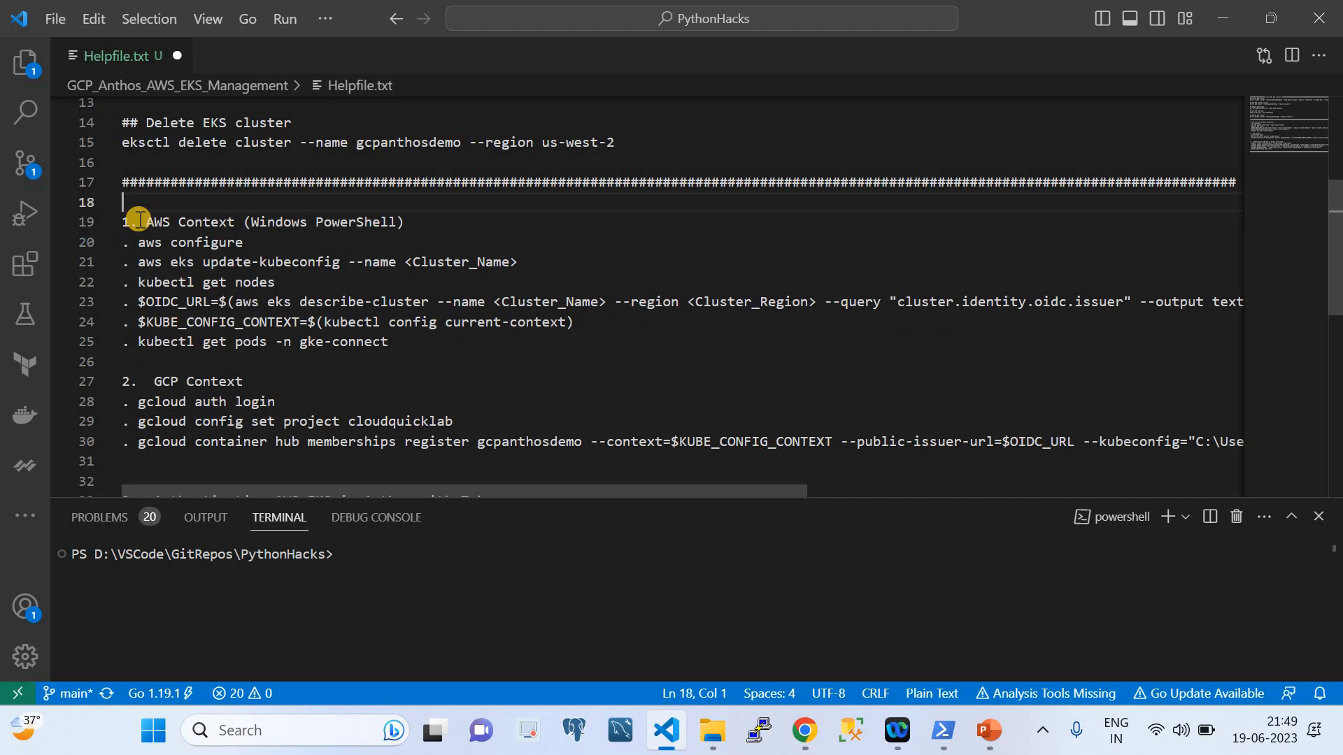
key(ctrl+s)
Copy the gcloud auth login command from the GCP Context section and run it in Windows PowerShell.
scroll(270, 295, down, 2)
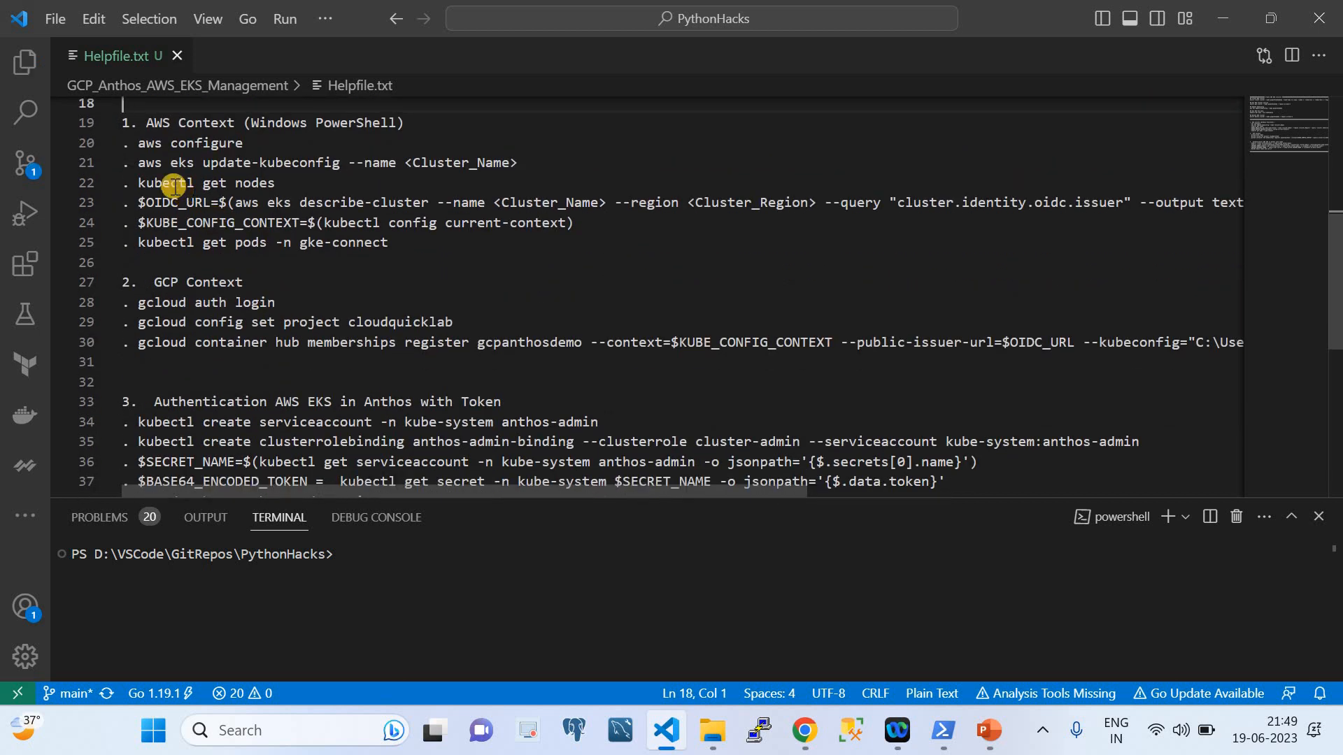
click(278, 182)
drag(277, 183, 130, 182)
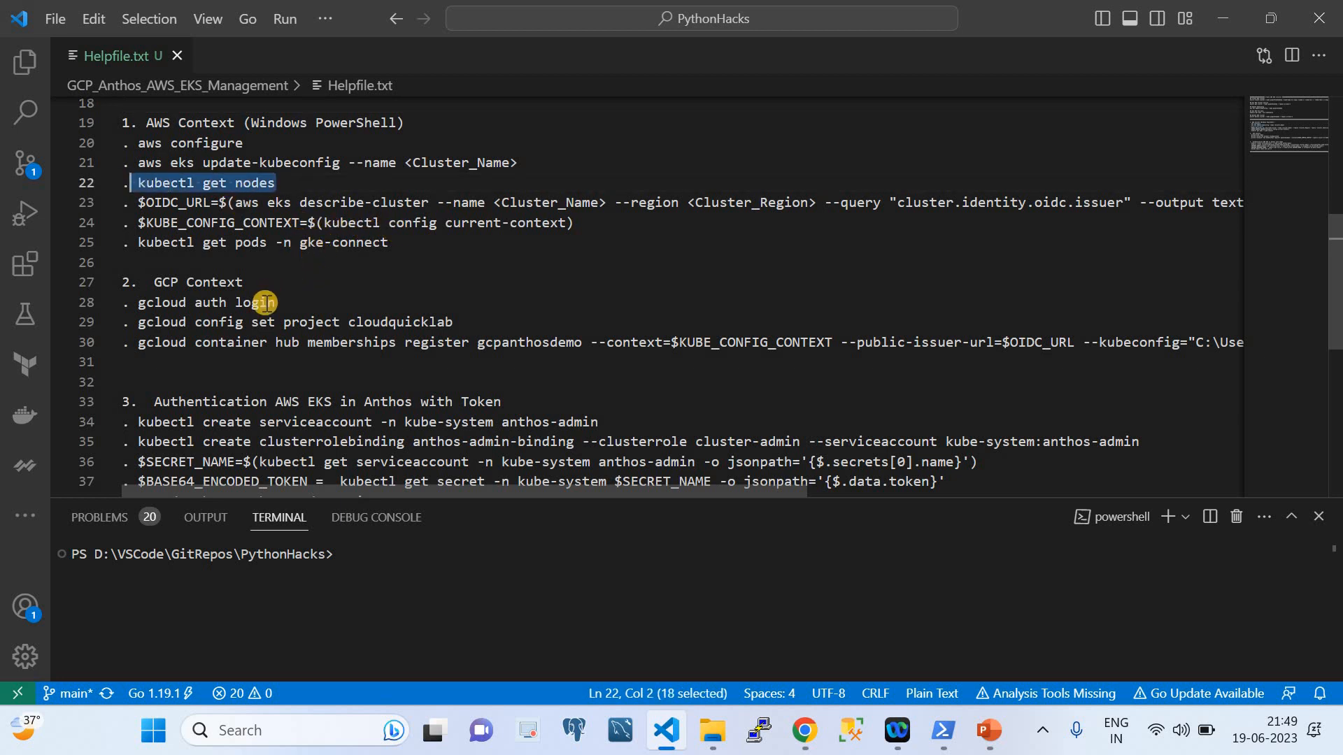
drag(275, 302, 132, 303)
key(ctrl+c)
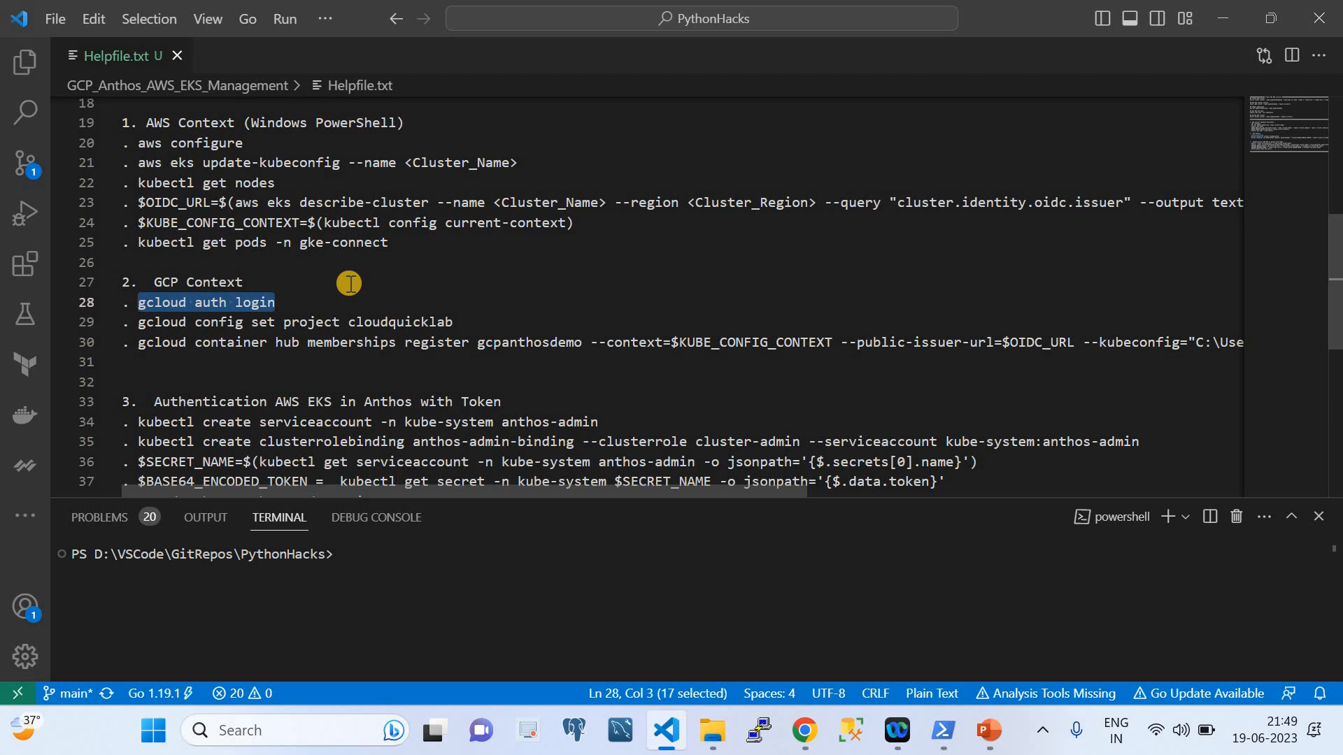
click(941, 738)
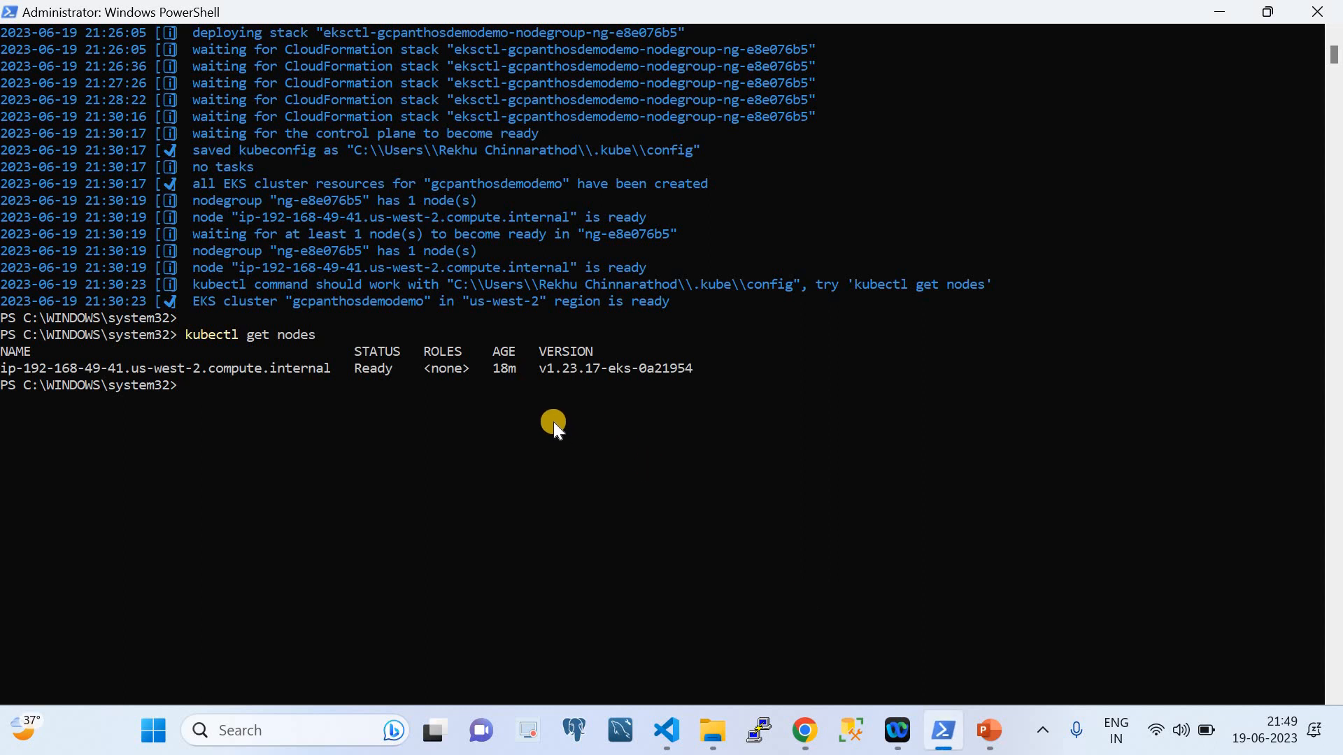
key(ctrl+v)
key(Return)
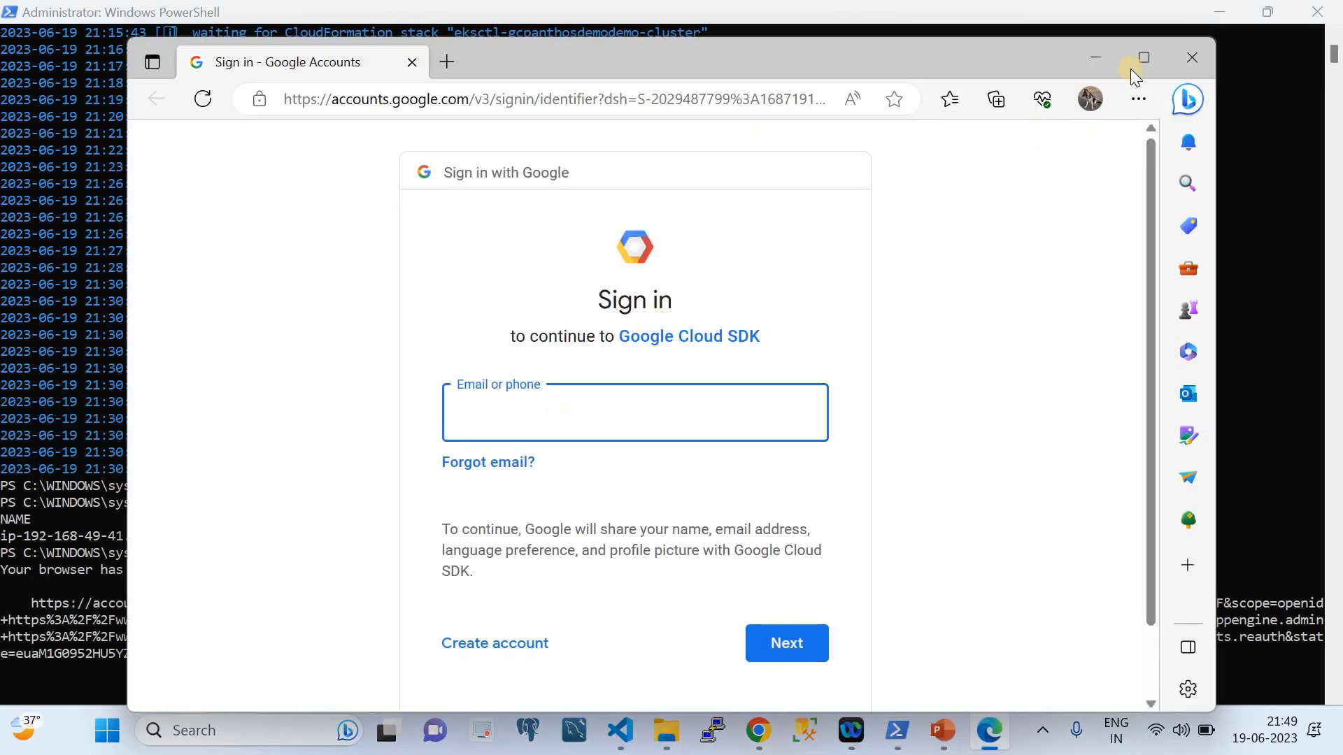
Close the Edge sign-in window and open the Google authentication URL printed in PowerShell in a new Chrome tab.
click(1194, 52)
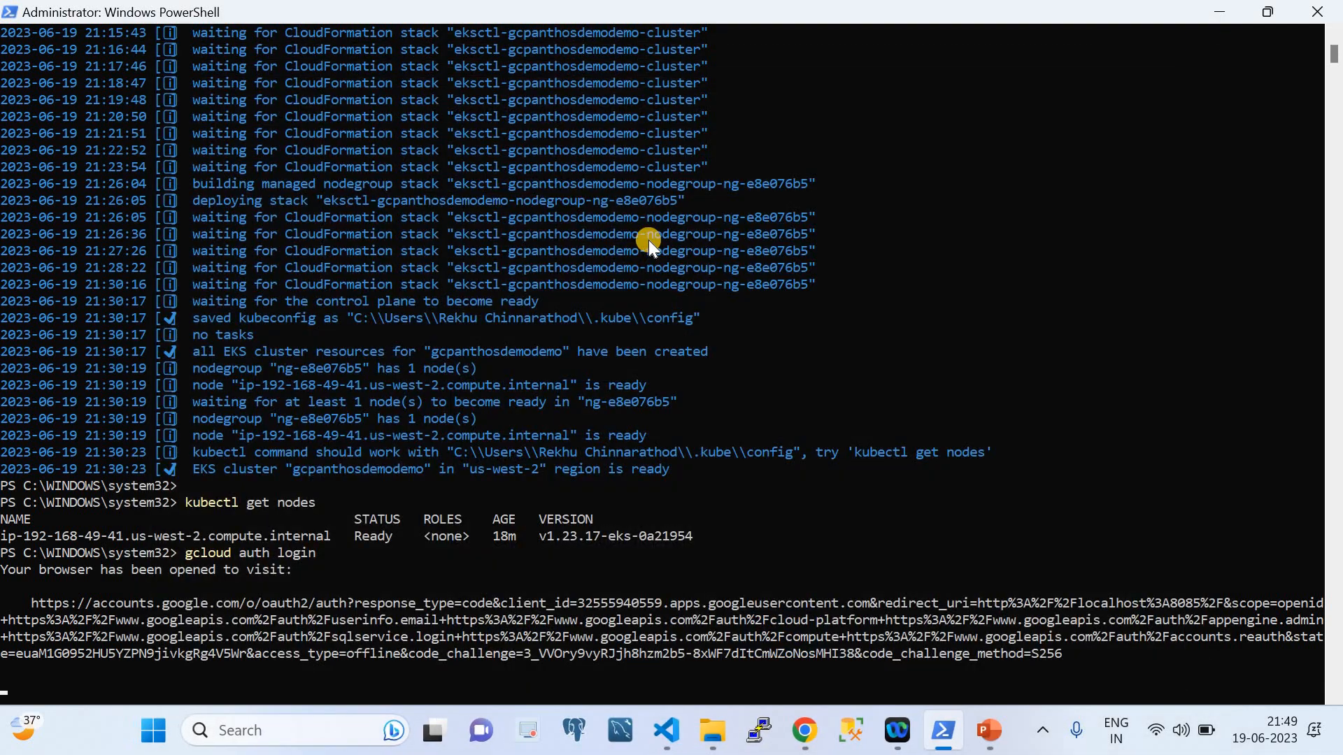
scroll(665, 321, down, 2)
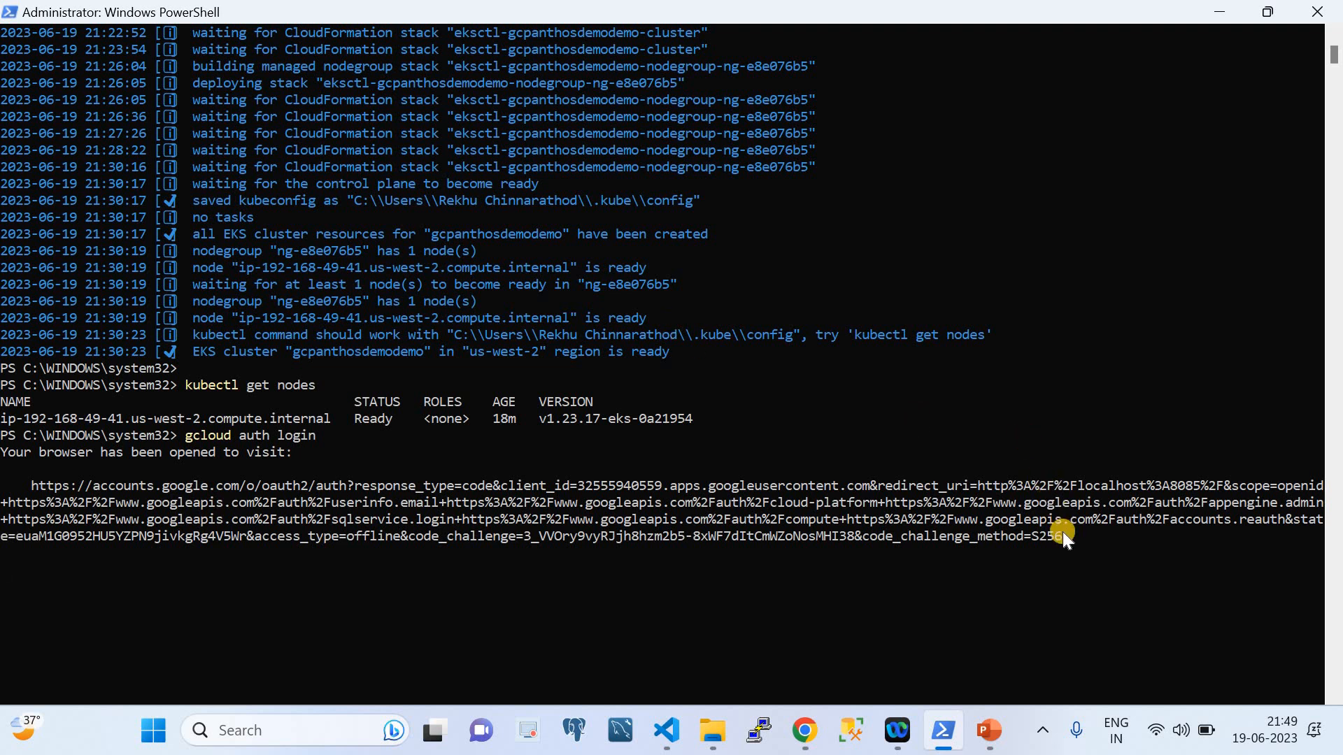
drag(1063, 531, 30, 486)
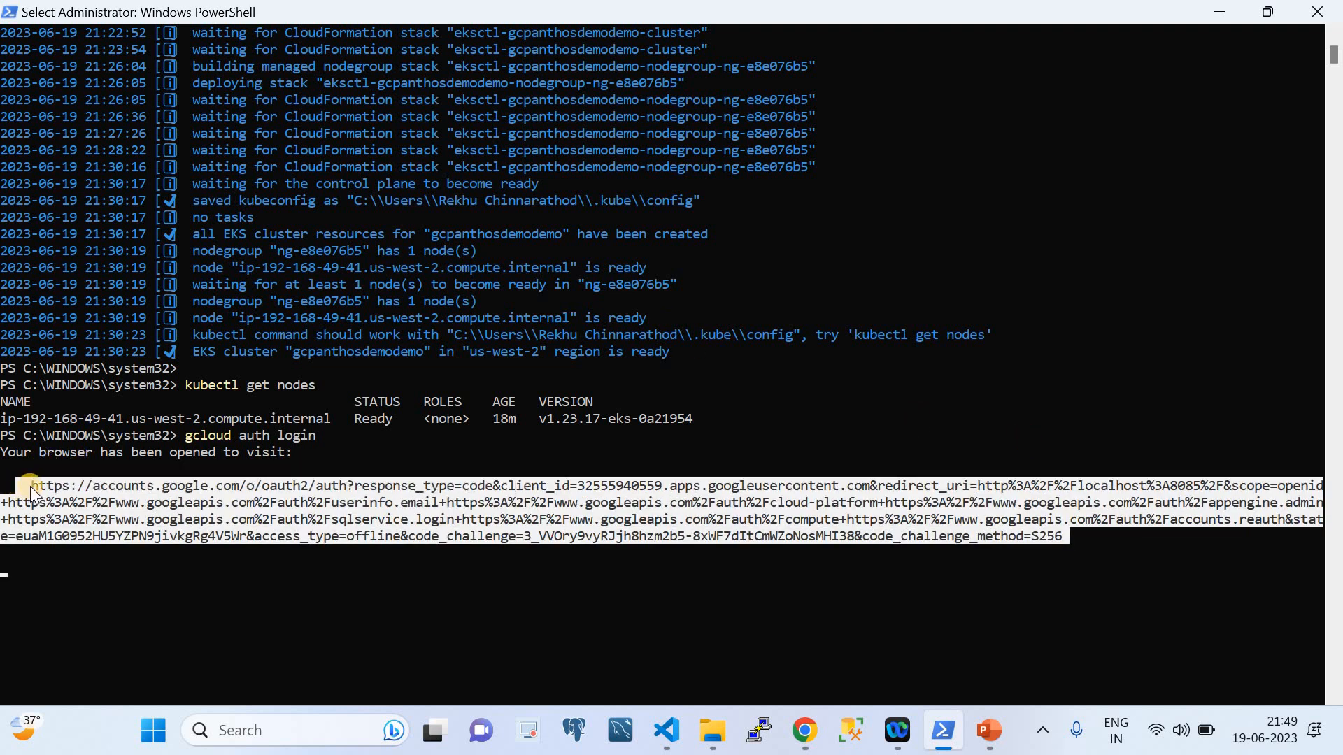
key(ctrl+c)
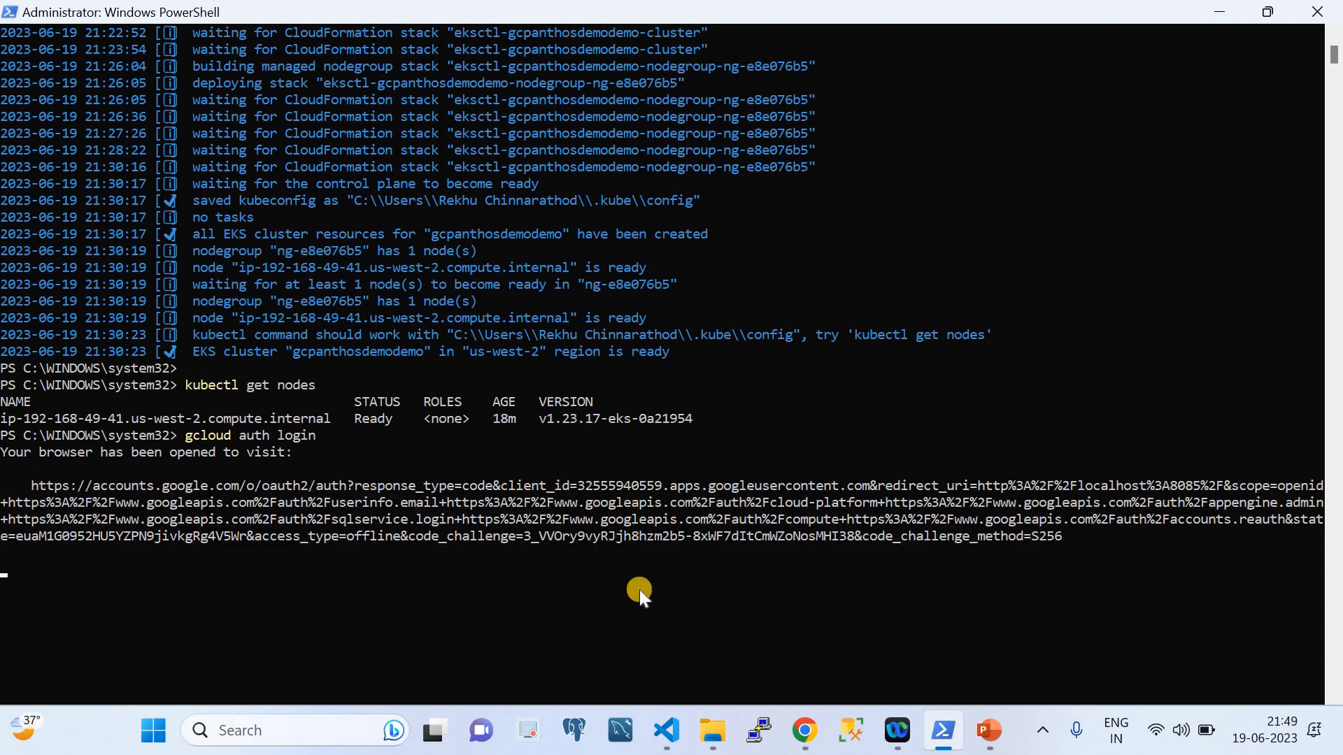
click(805, 730)
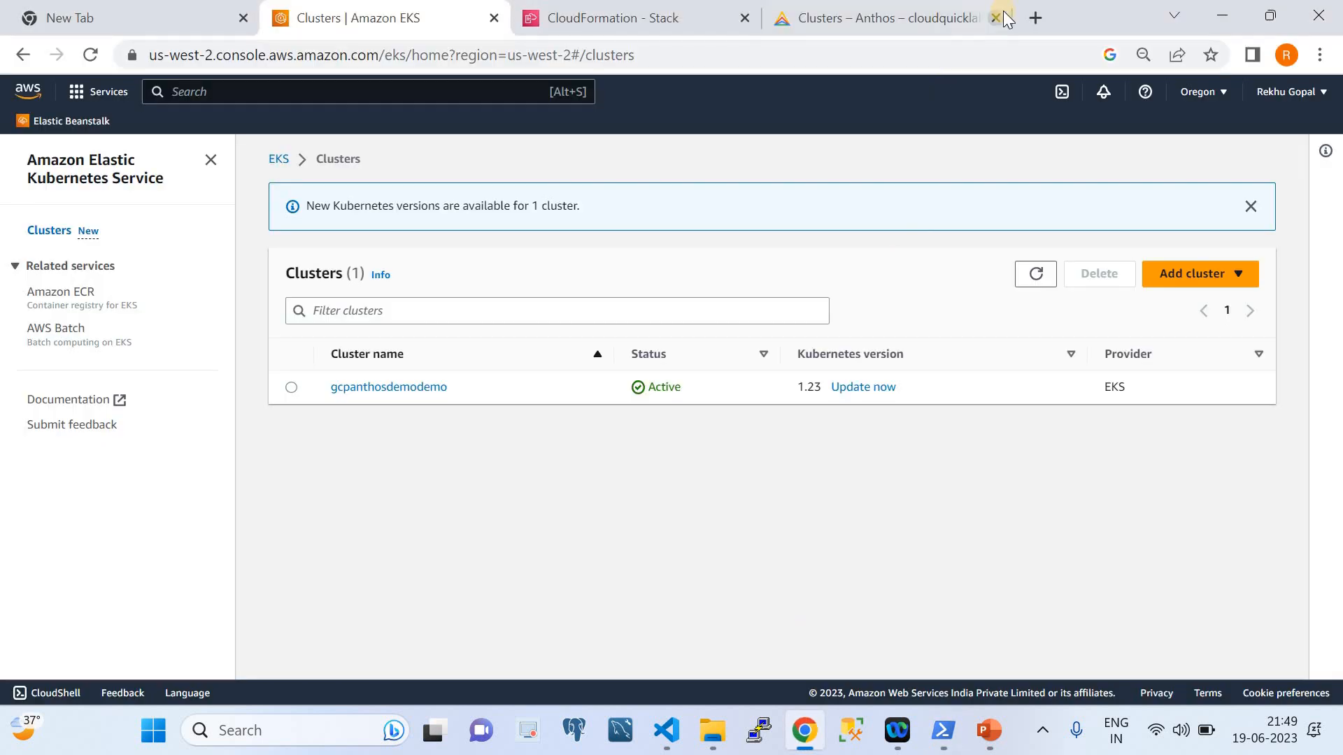
click(1028, 22)
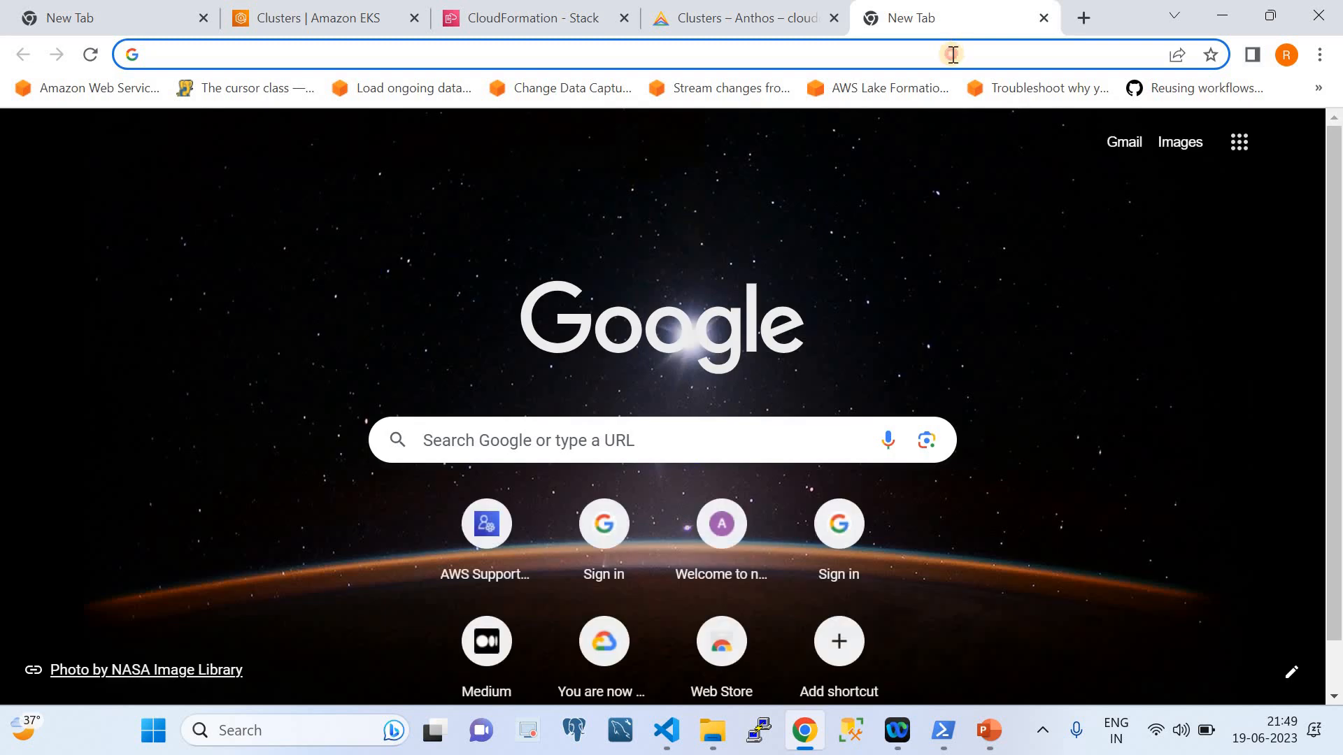
click(952, 54)
key(ctrl+v)
key(Return)
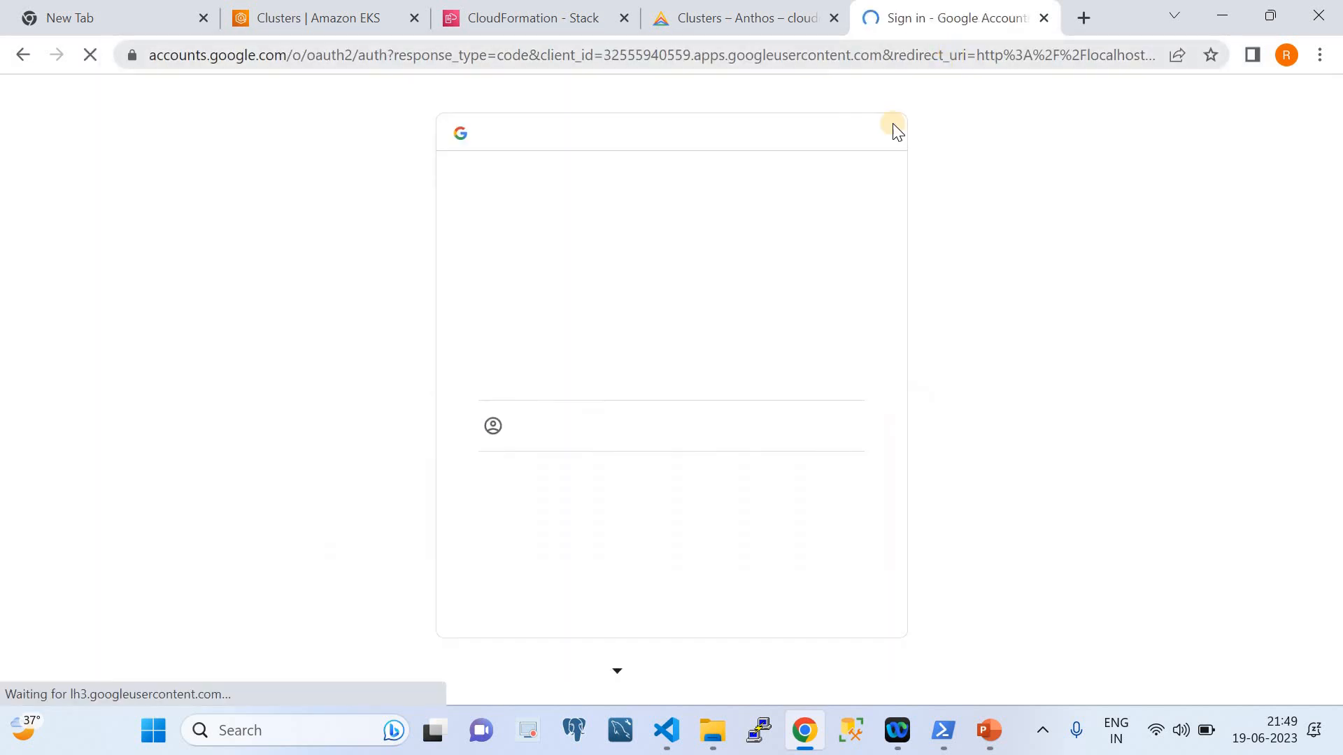
Choose the Google account, review the requested permissions and allow Google Cloud SDK access to it.
click(707, 362)
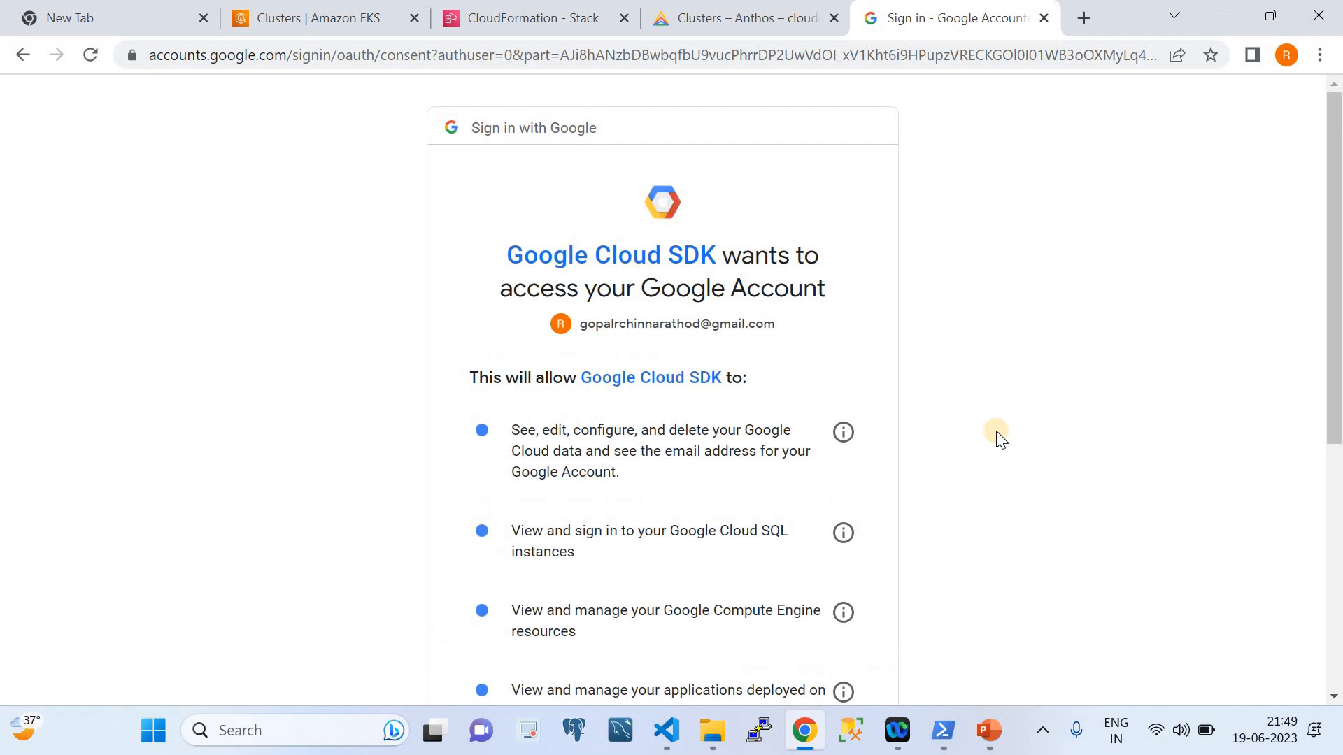
scroll(996, 431, down, 5)
scroll(929, 387, up, 5)
scroll(994, 391, down, 5)
click(775, 550)
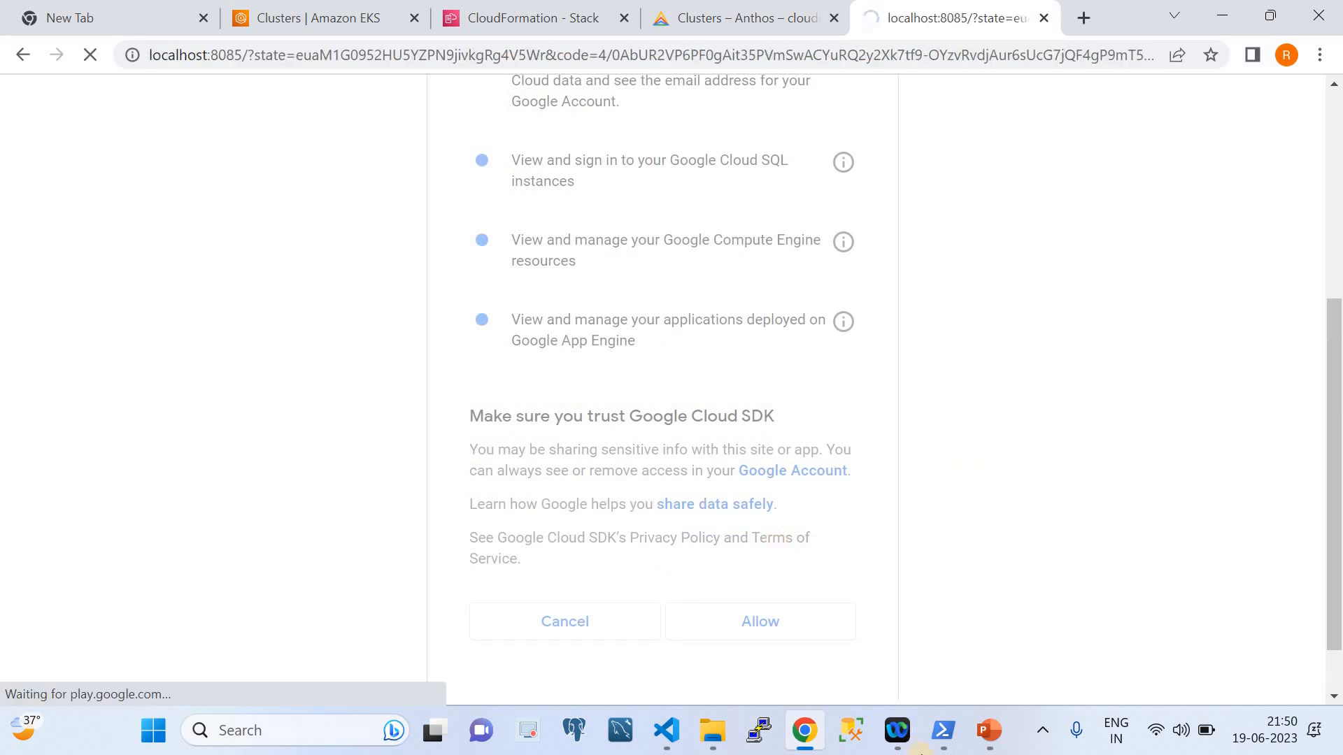
Return to Windows PowerShell and run gcloud config set project cloudquicklab, reusing the command and project name from the login output.
click(943, 742)
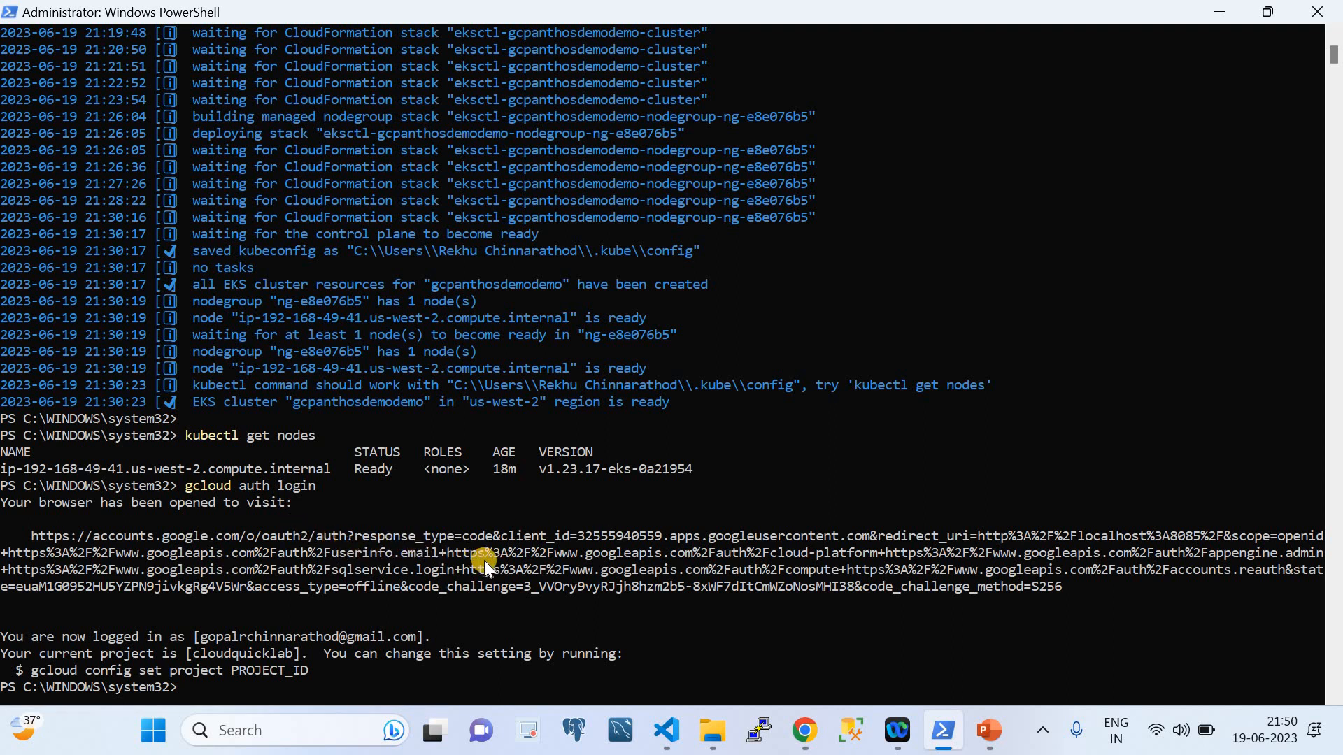
scroll(483, 560, down, 2)
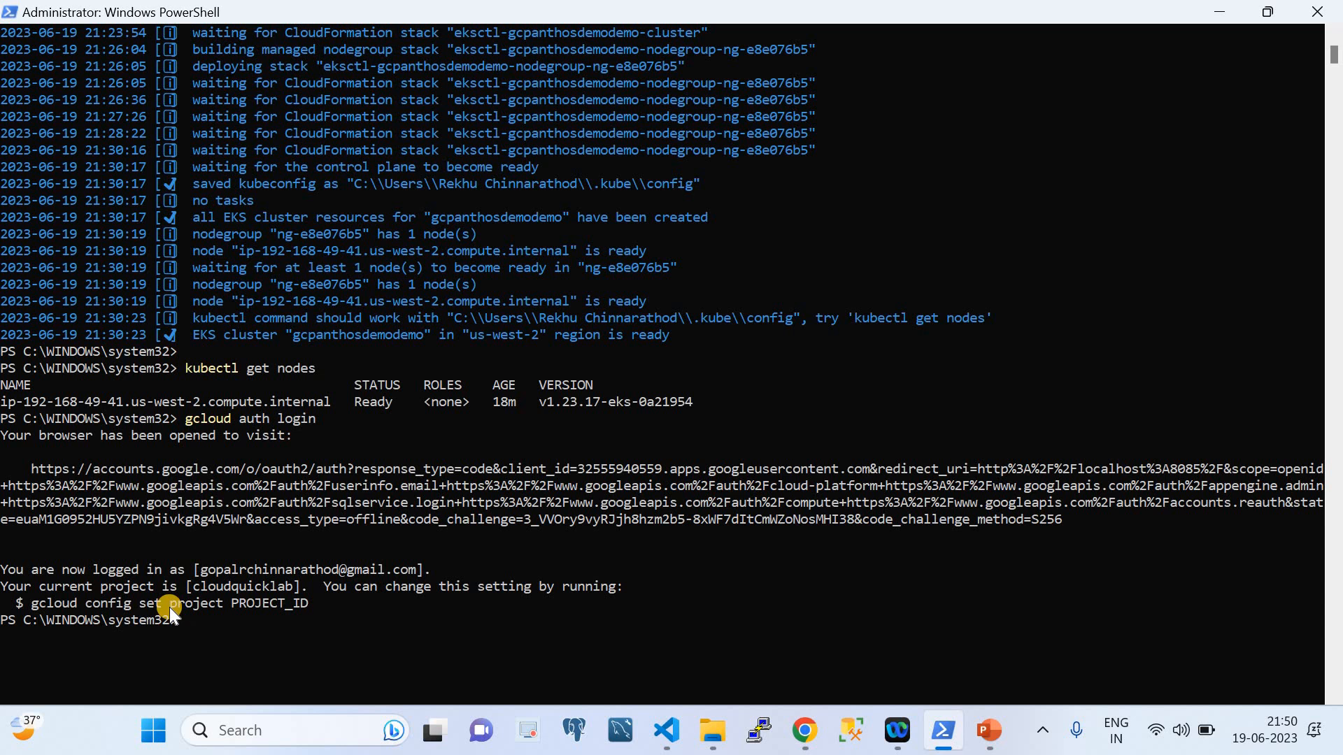
drag(224, 602, 32, 605)
right_click(32, 606)
right_click(175, 627)
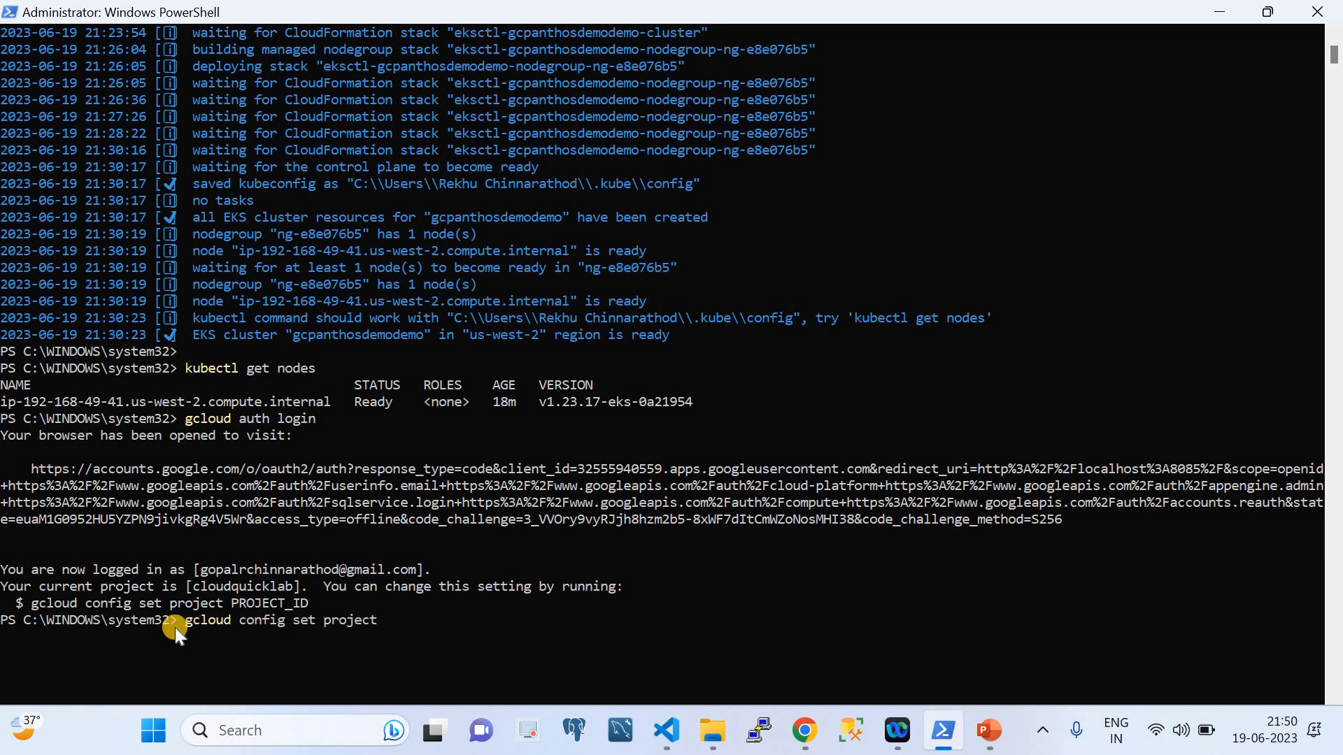
drag(195, 588, 288, 586)
right_click(343, 590)
right_click(427, 617)
scroll(508, 520, down, 4)
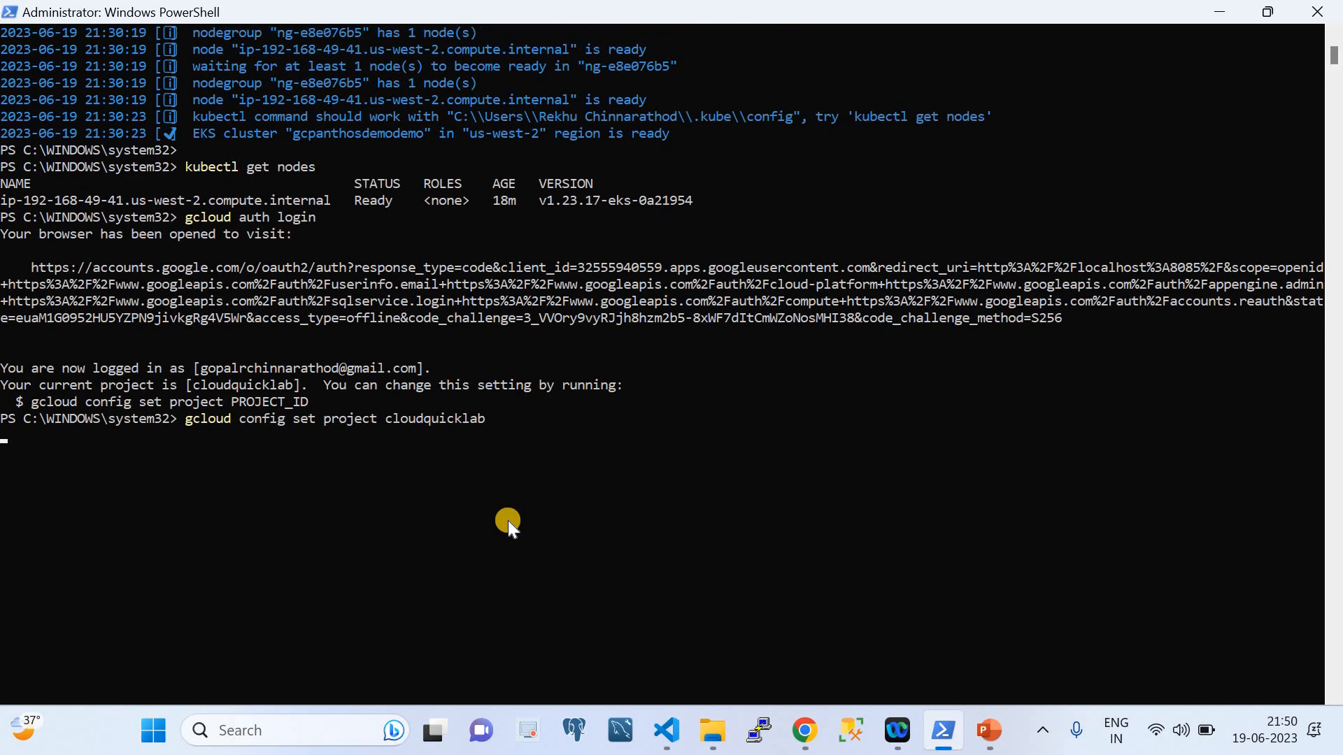
Submit the pending project configuration command in PowerShell and check its output.
key(Return)
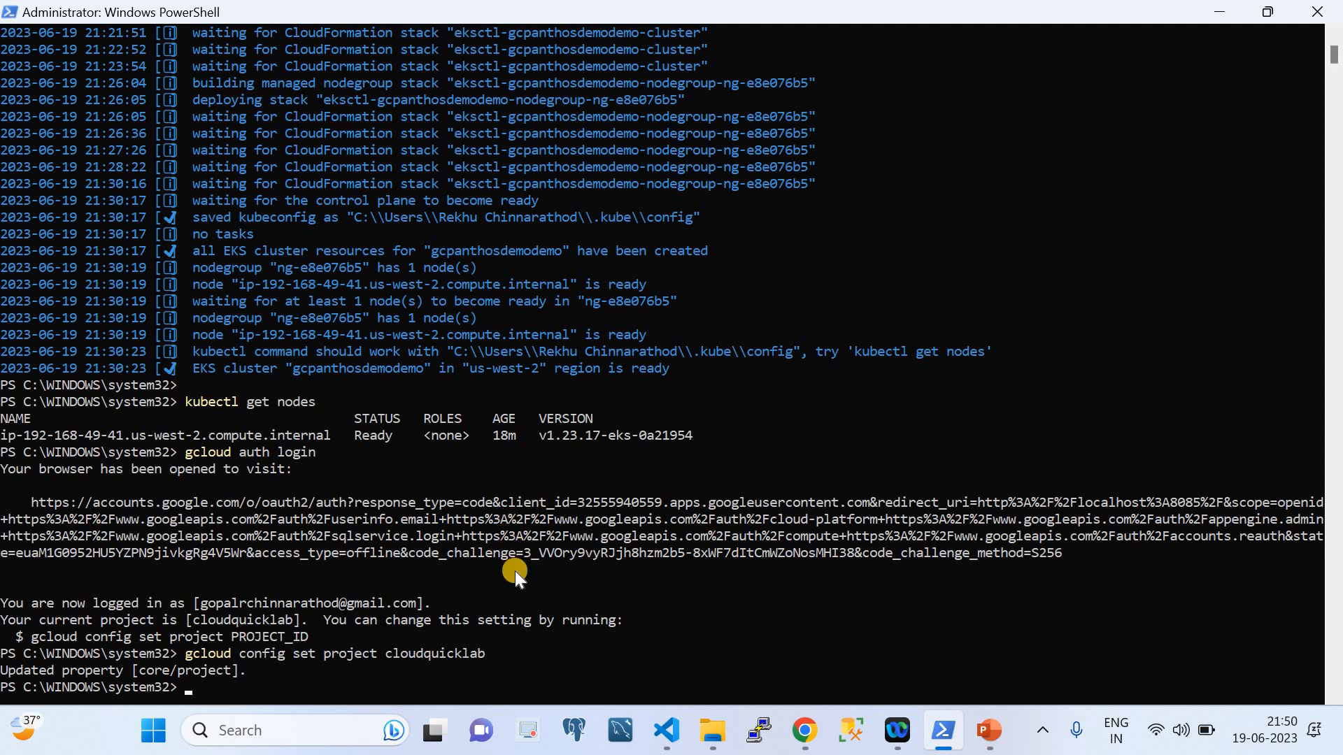
scroll(515, 571, down, 3)
scroll(515, 570, up, 1)
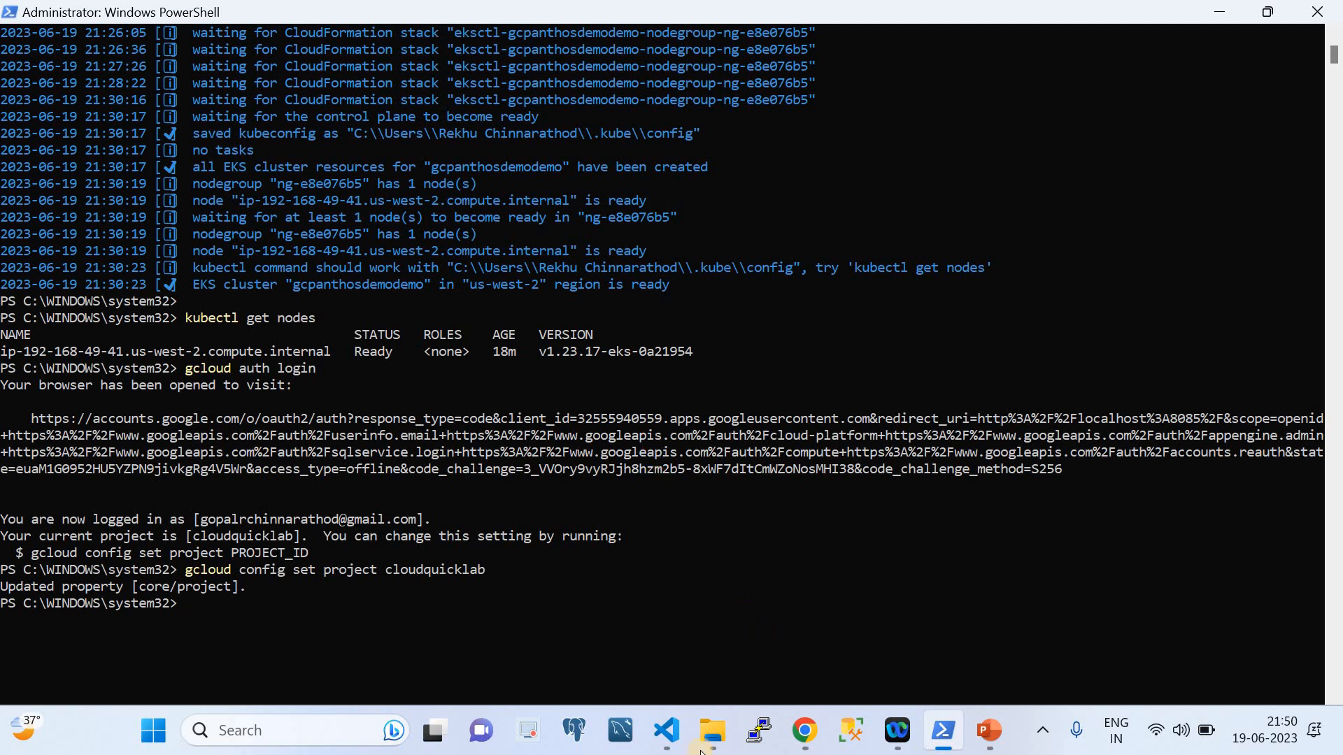
Switch to Helpfile.txt in VS Code and examine the gcloud container hub memberships register command and its membership name.
click(666, 731)
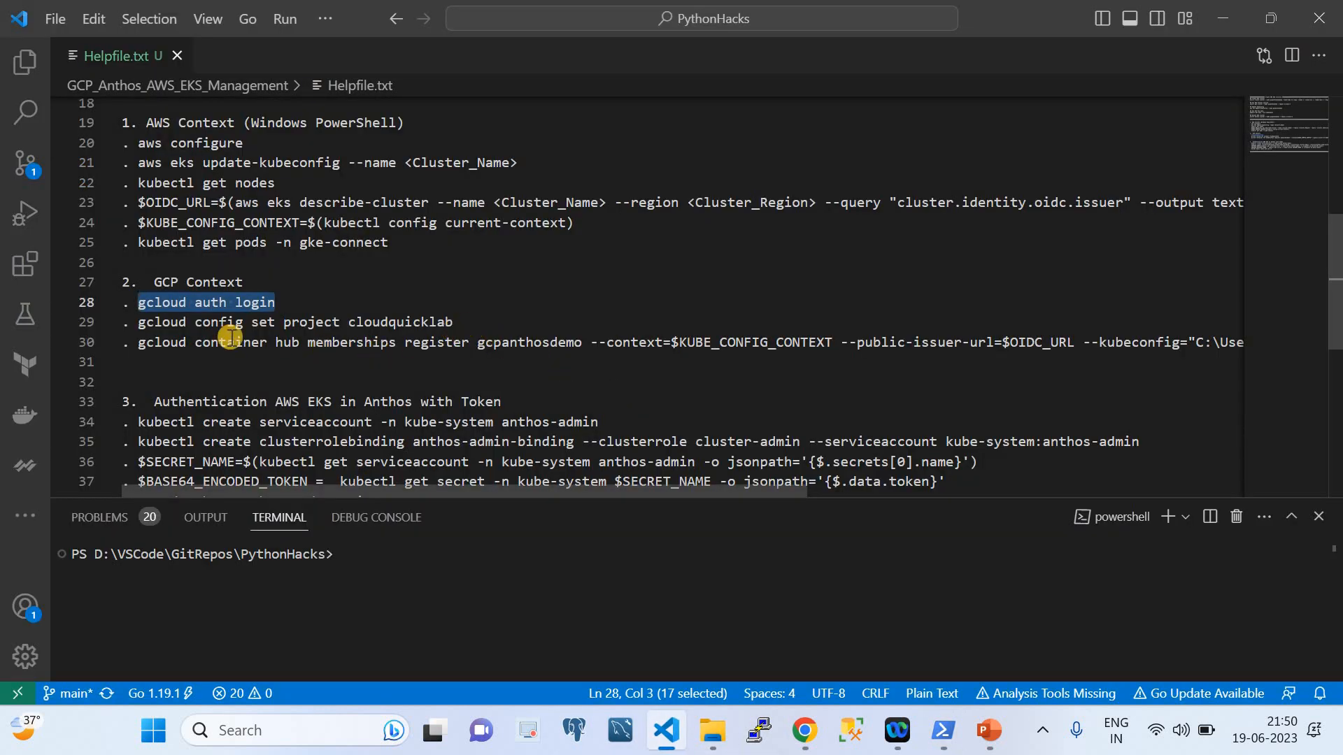
drag(137, 342, 378, 343)
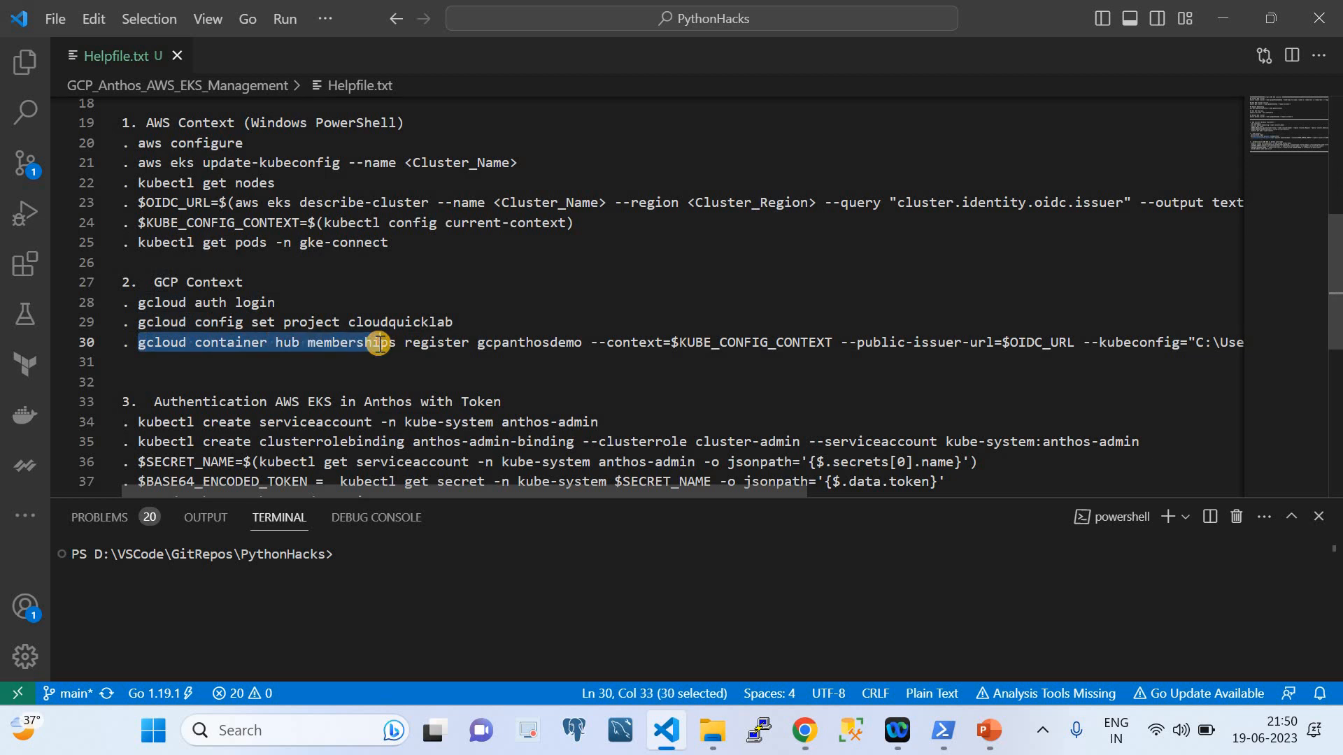
click(503, 342)
double_click(502, 341)
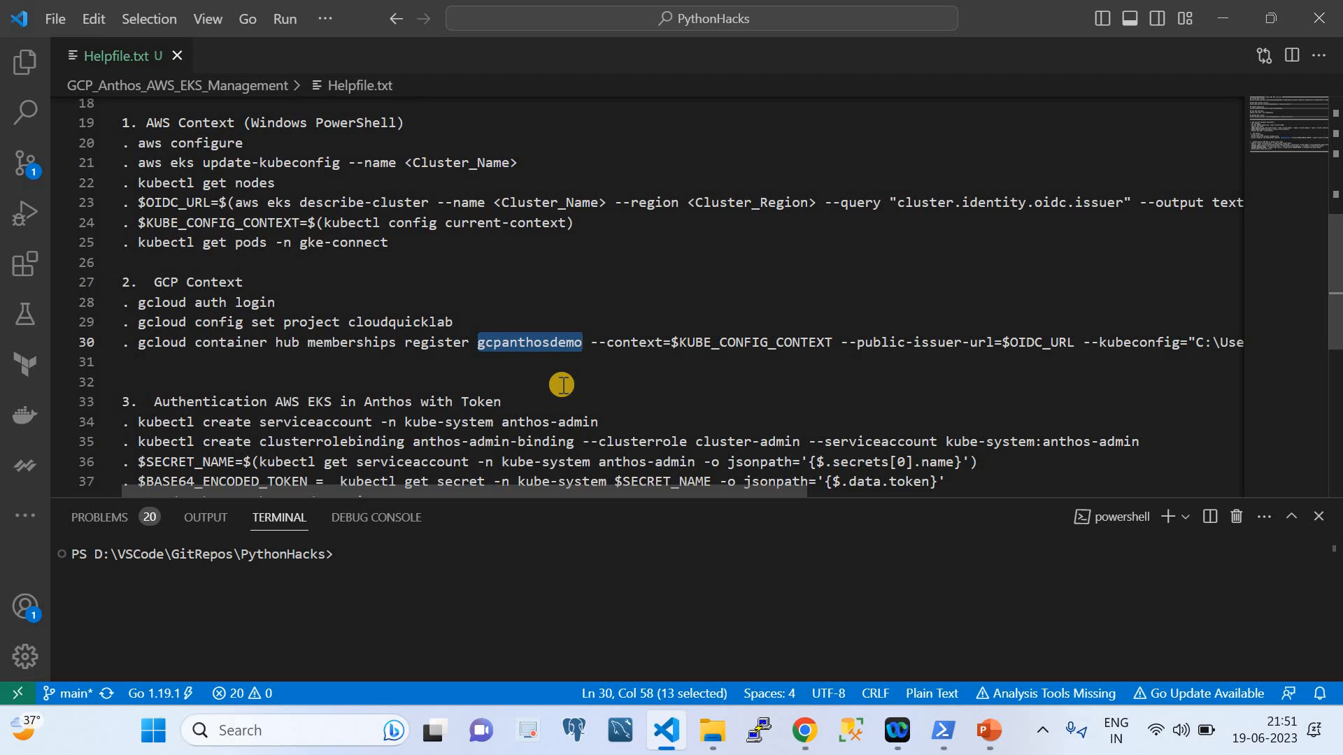
Switch to the Anthos Clusters page in Chrome and open the form for registering an external Kubernetes cluster.
click(804, 730)
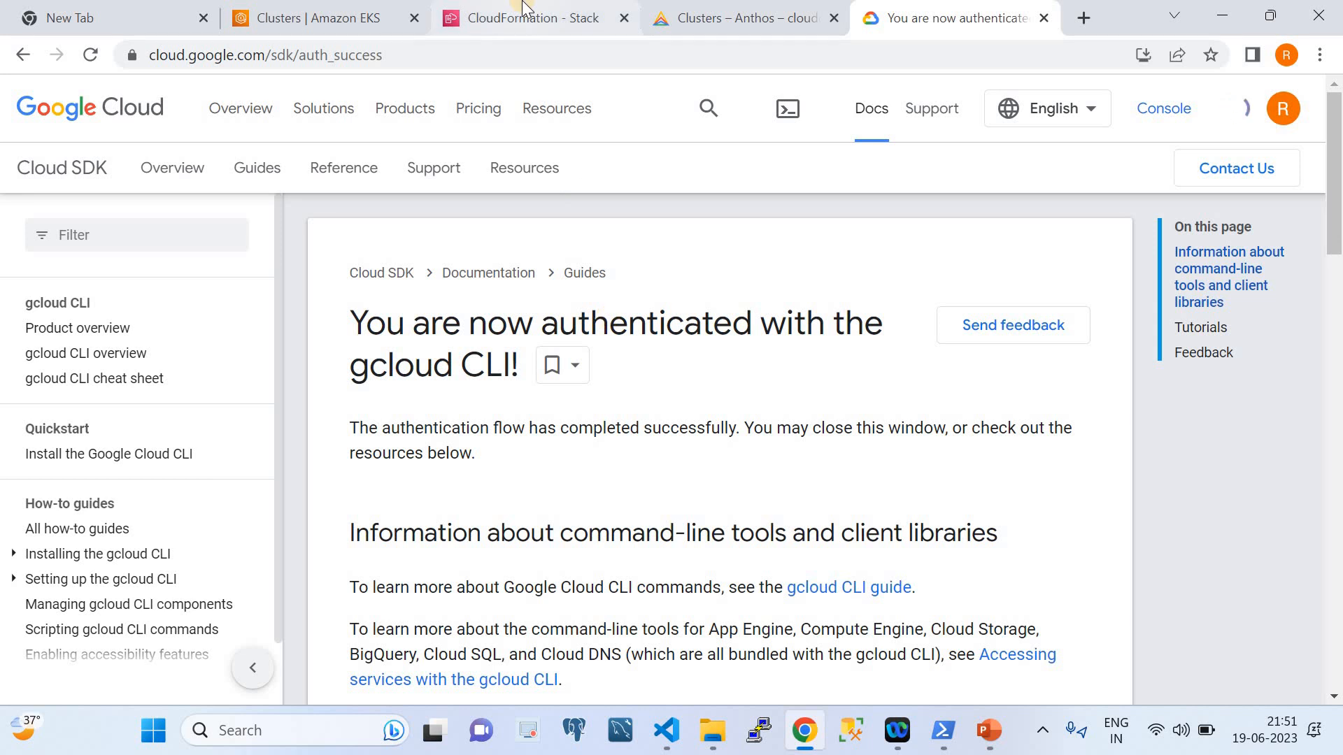
click(741, 18)
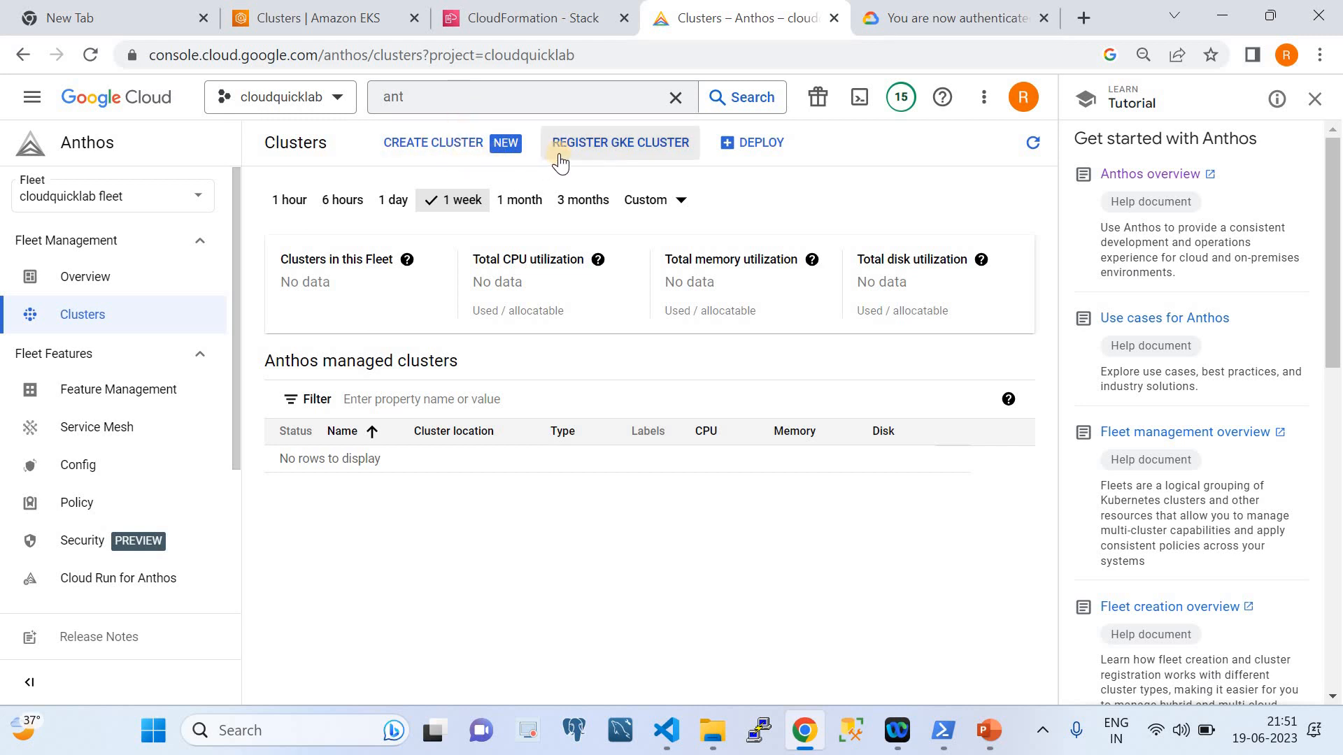
click(586, 148)
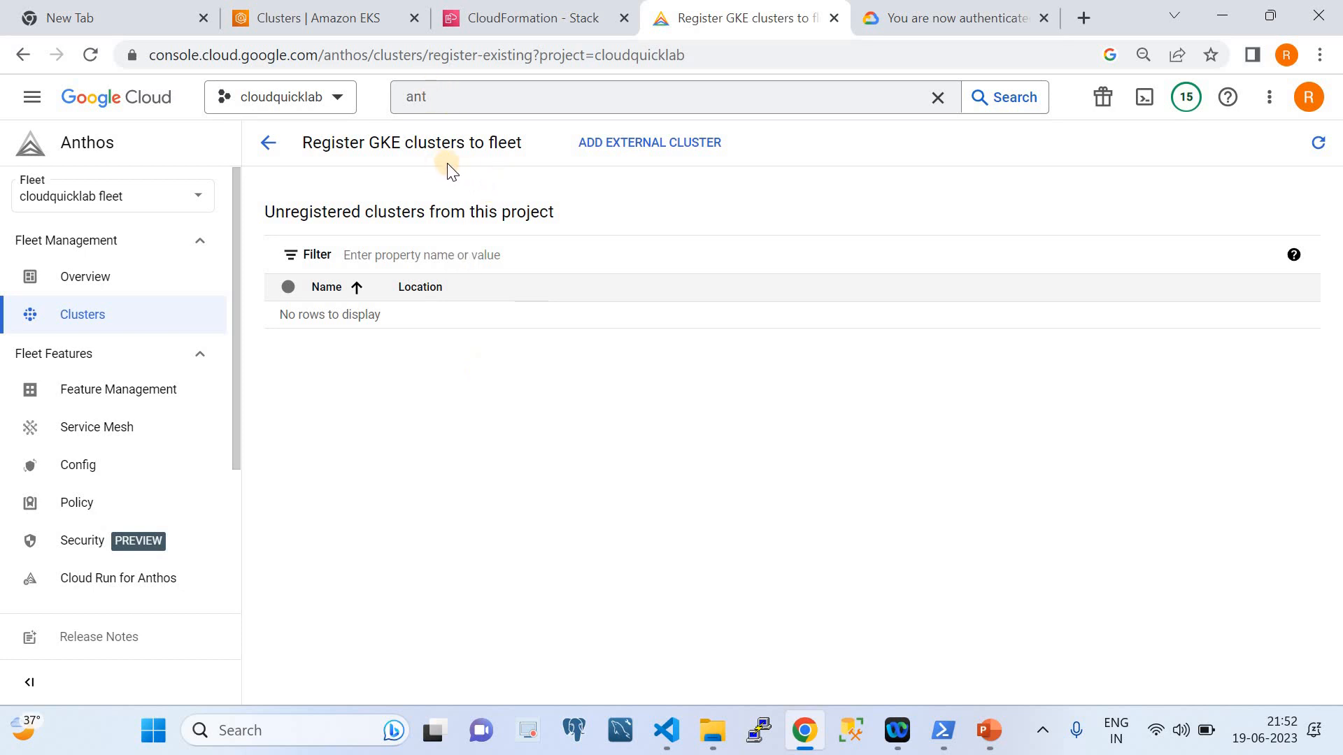
click(634, 143)
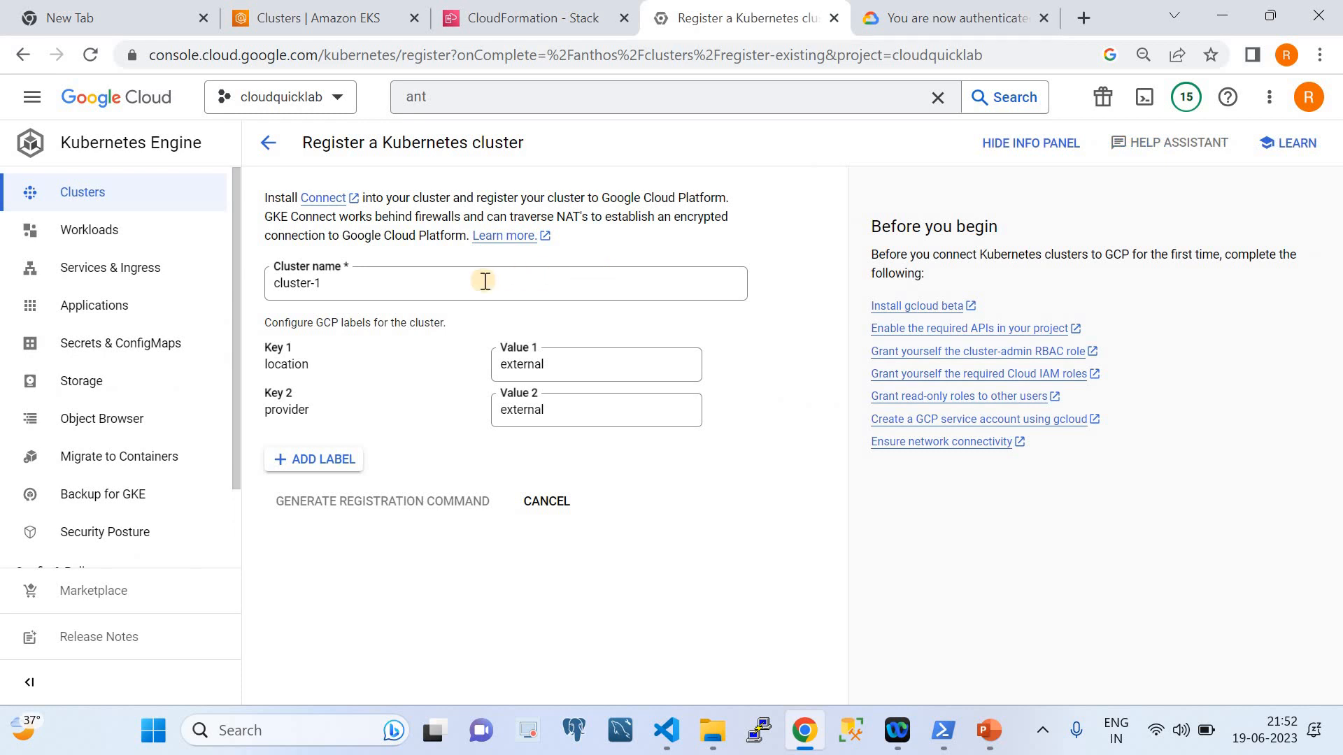
Name the external cluster gcpanthosdemo, check the Amazon EKS cluster list, and generate the registration command.
click(402, 287)
key(ctrl+a)
text(gcpanthosdemo)
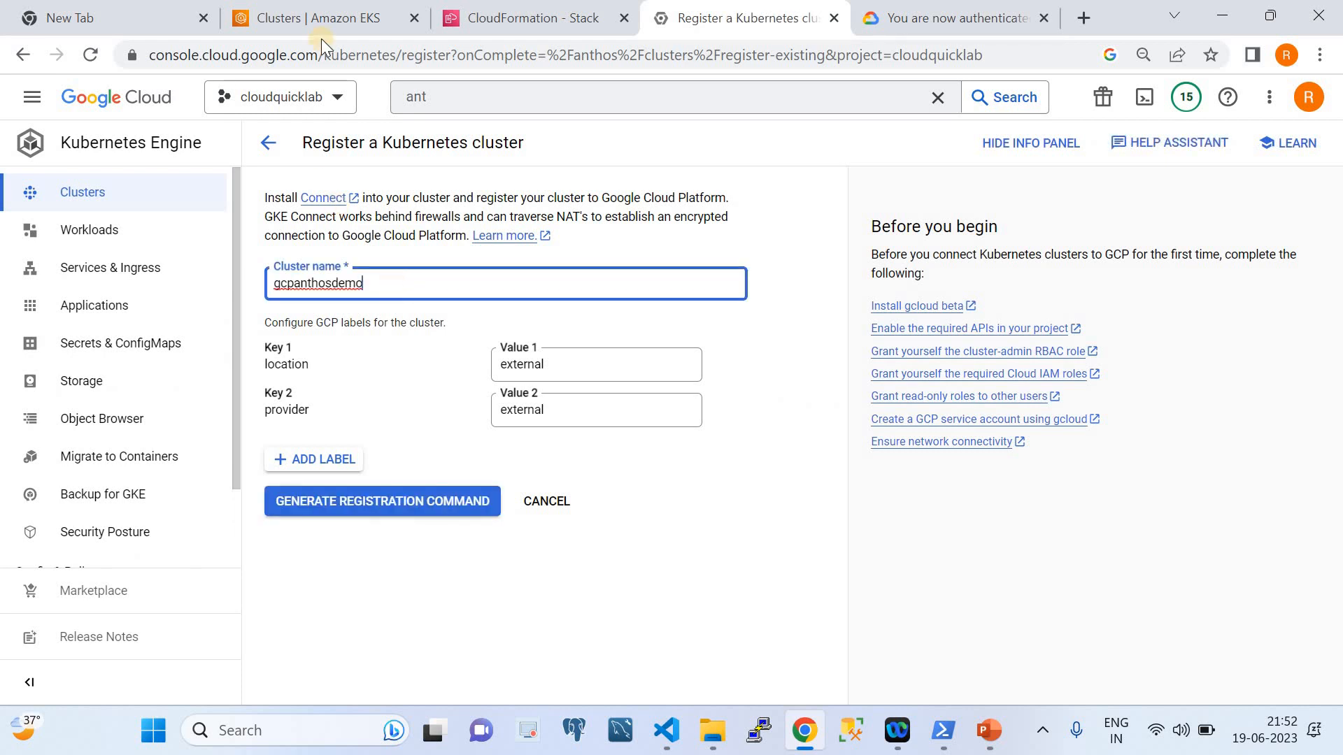
click(325, 21)
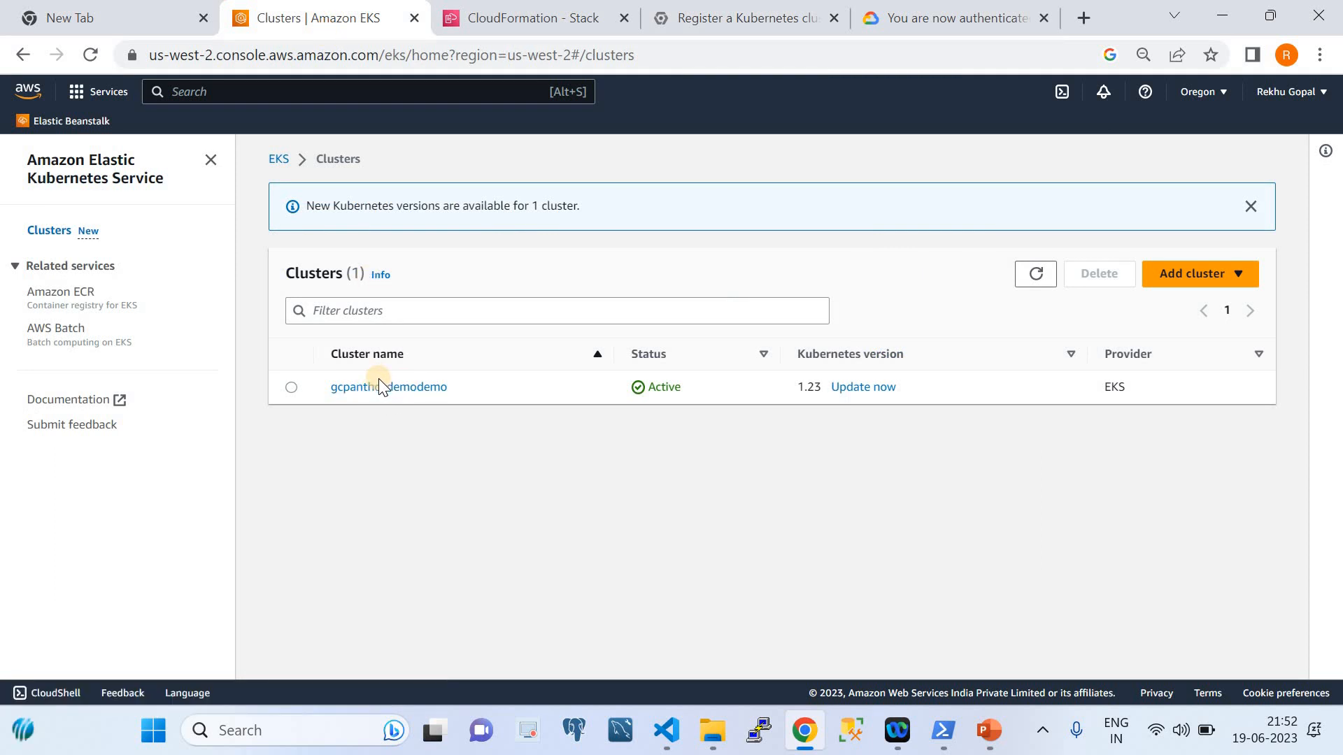
click(749, 16)
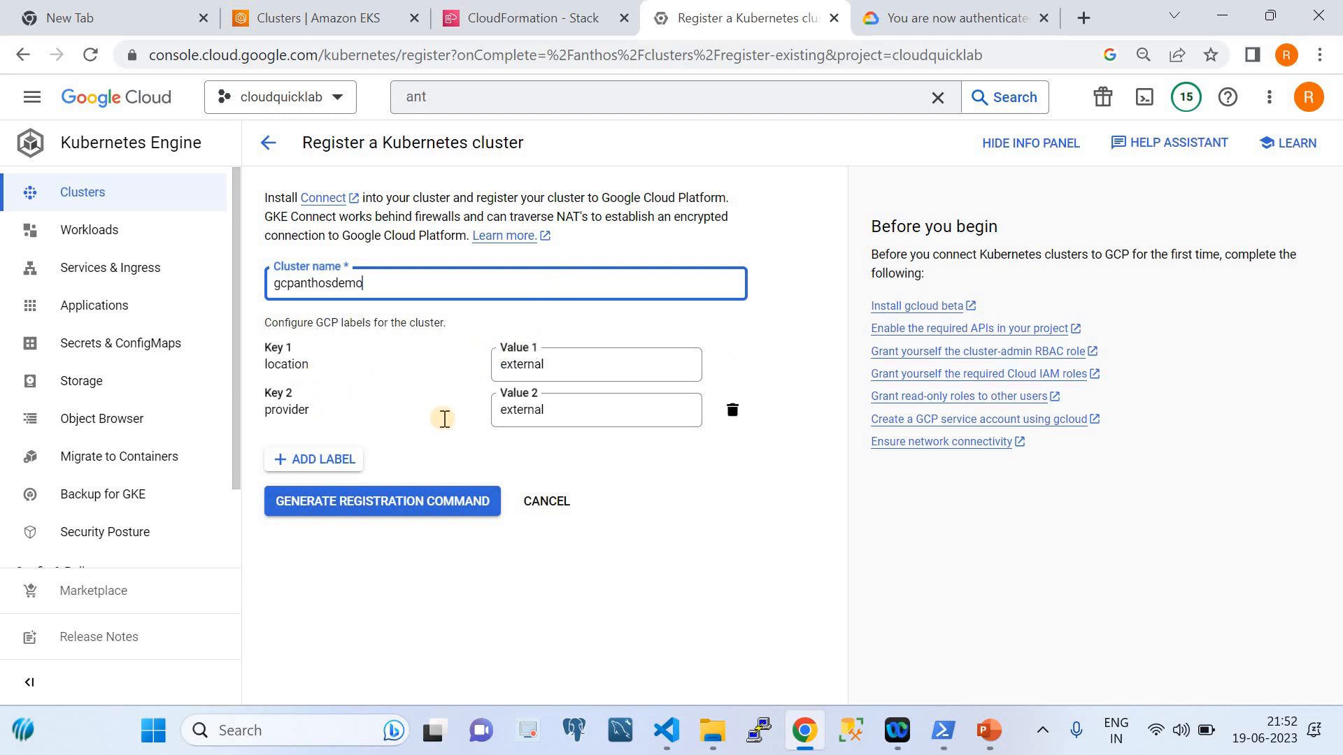
click(392, 500)
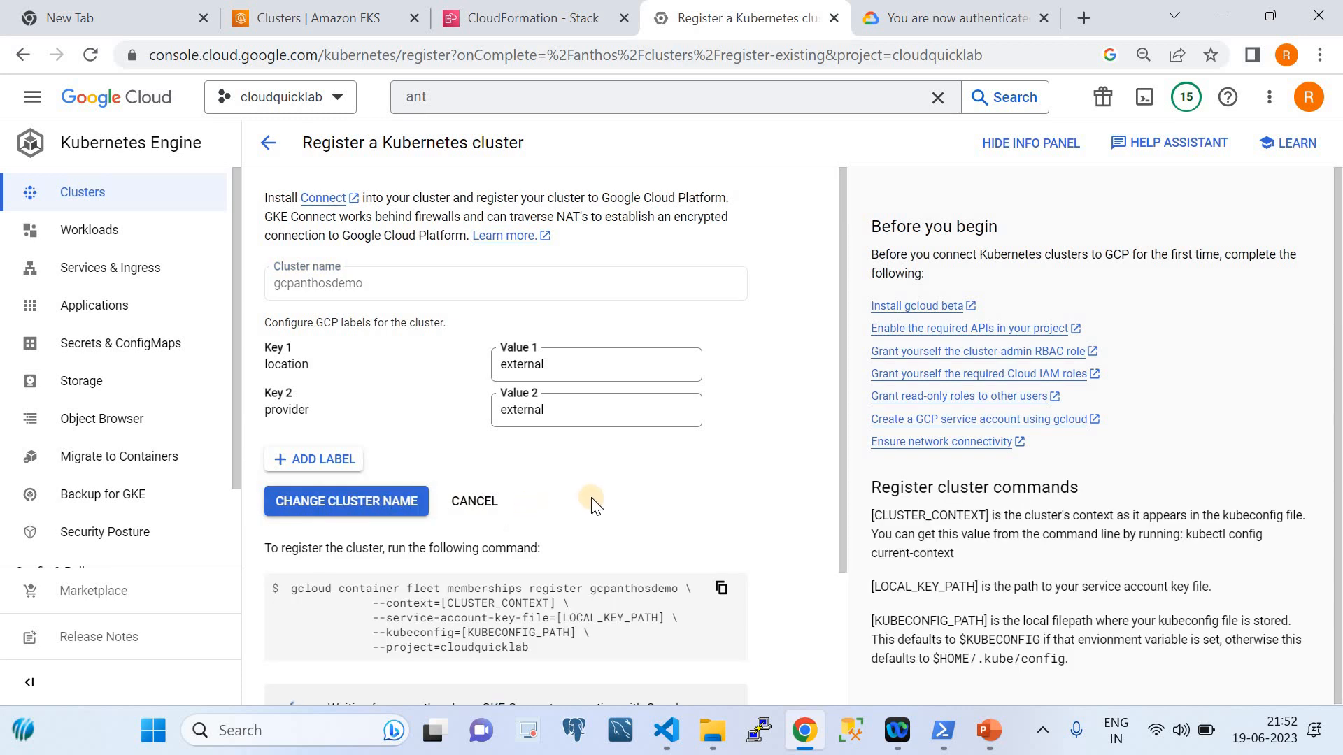
scroll(592, 497, down, 3)
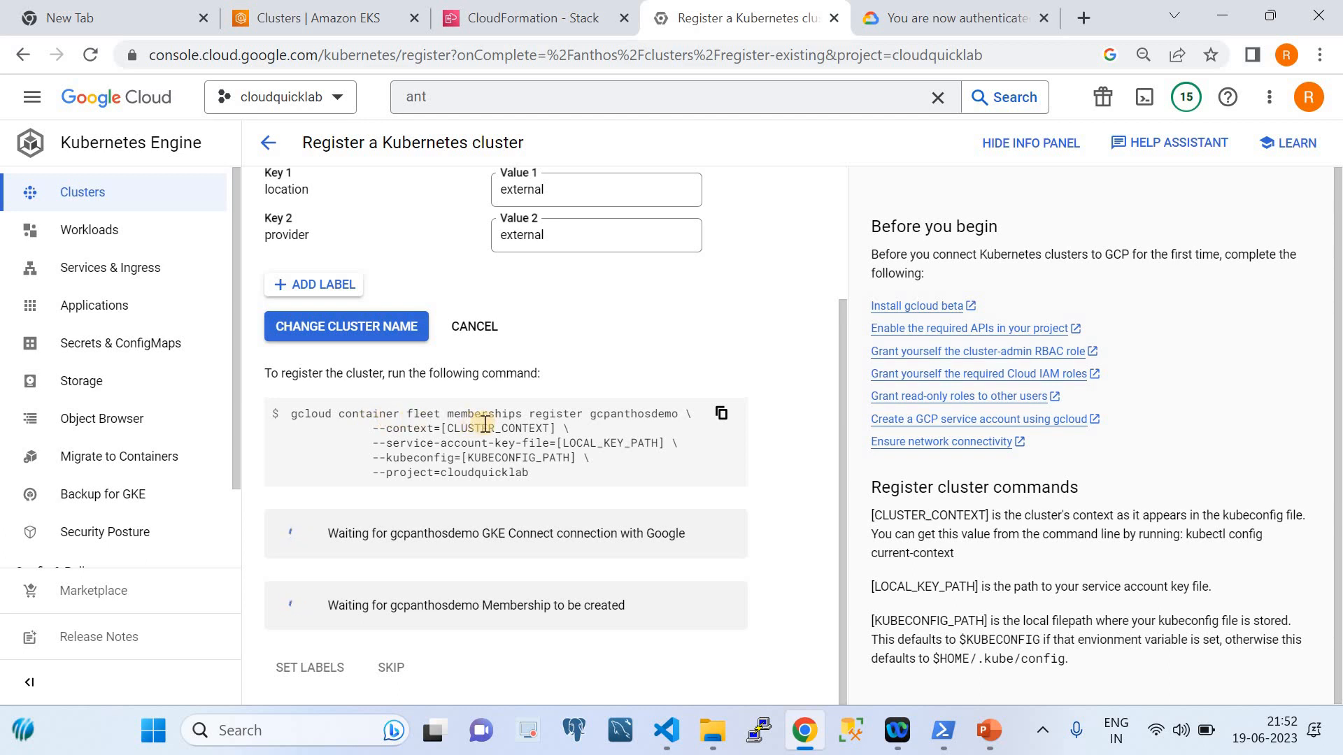
Return to Helpfile.txt in VS Code and copy the $OIDC_URL command from the AWS Context section.
click(665, 731)
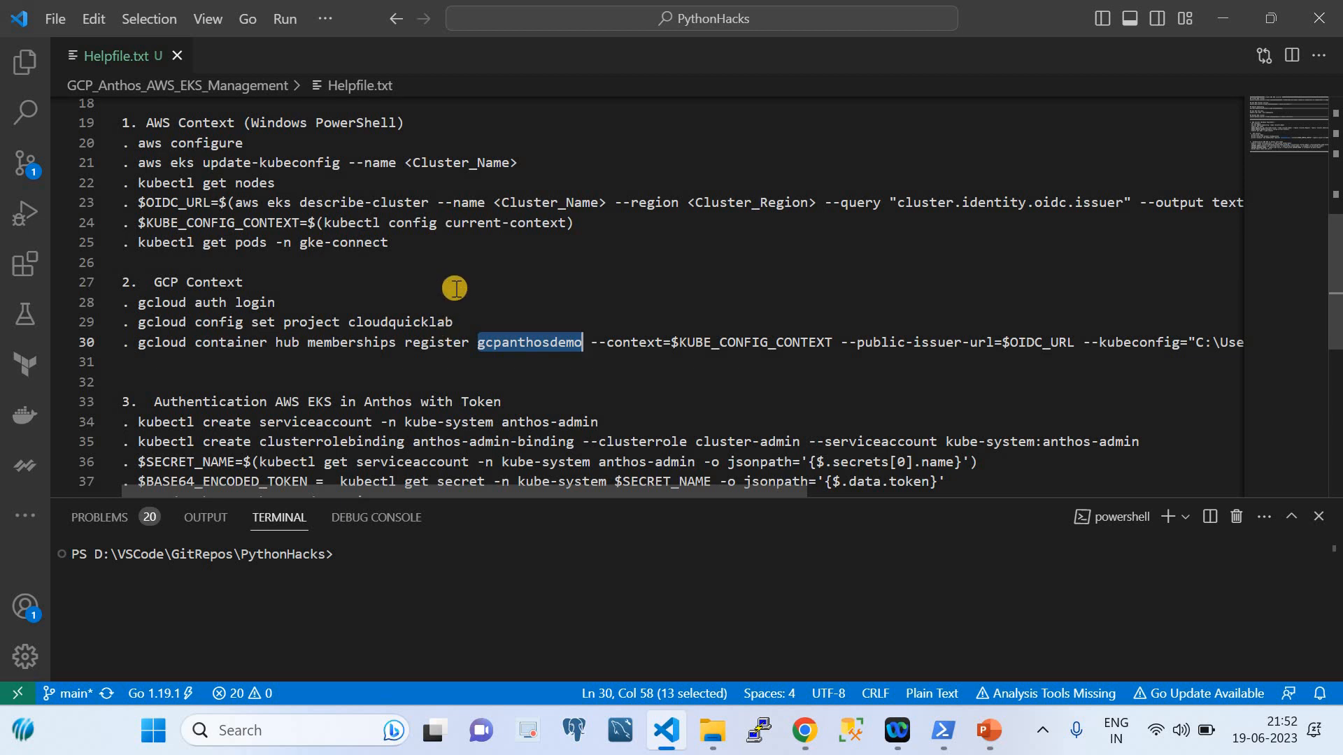
scroll(690, 271, right, 1)
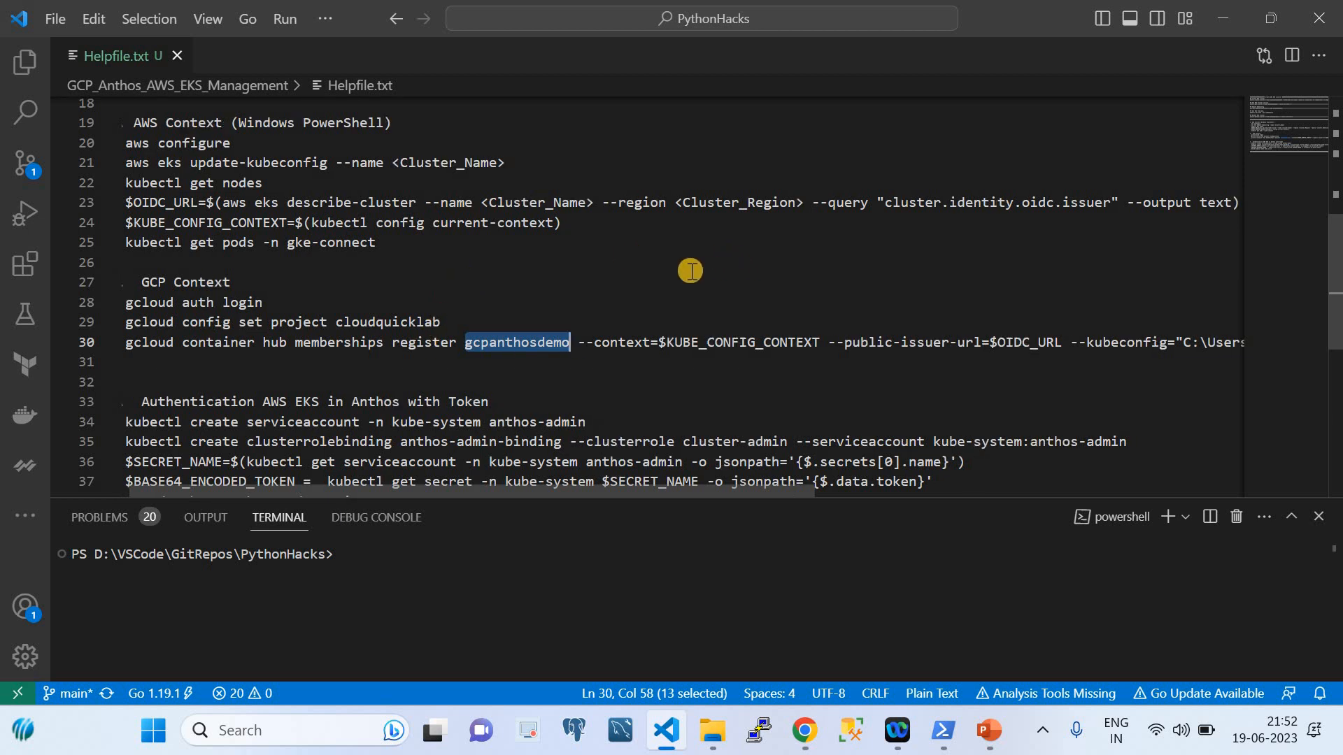
scroll(690, 270, right, 5)
drag(1095, 202, 142, 206)
key(ctrl+c)
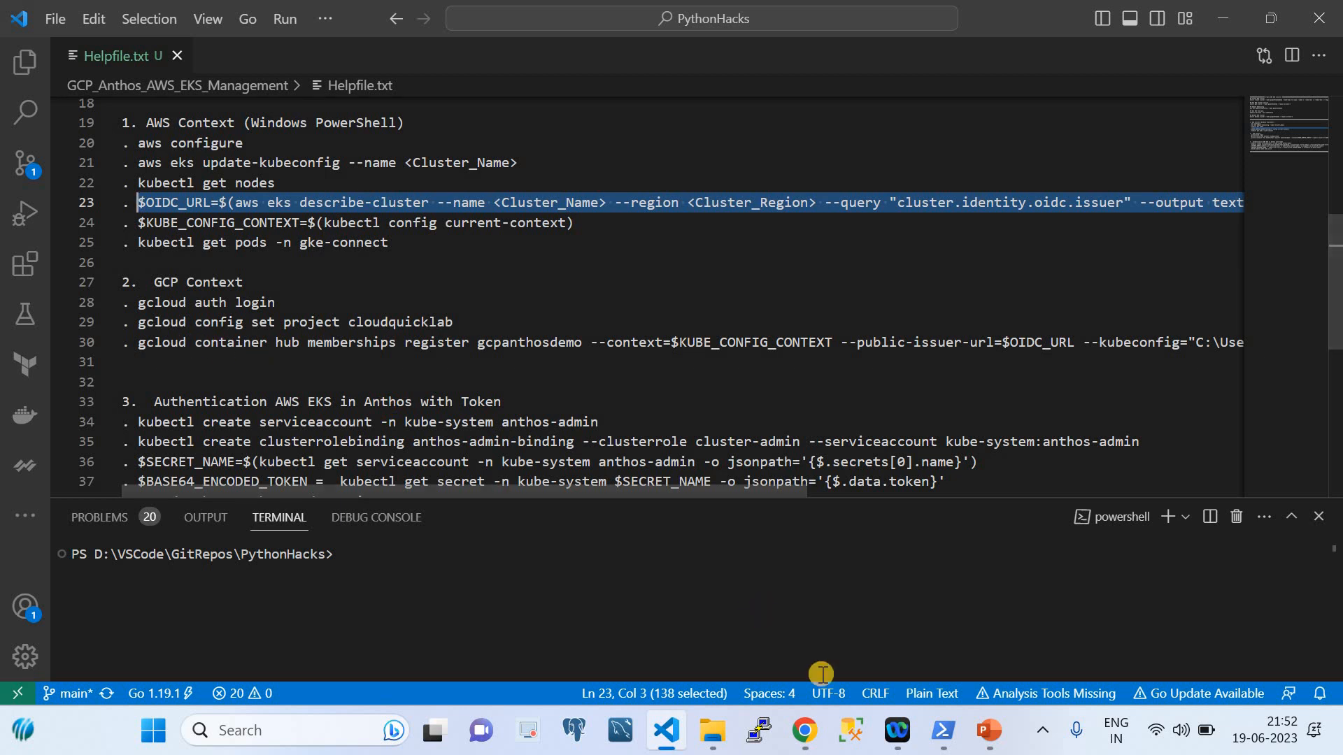
Compare the registration command generated in Chrome with the full gcloud memberships register line in Helpfile.txt, including its kubeconfig, project and workload identity options.
click(804, 728)
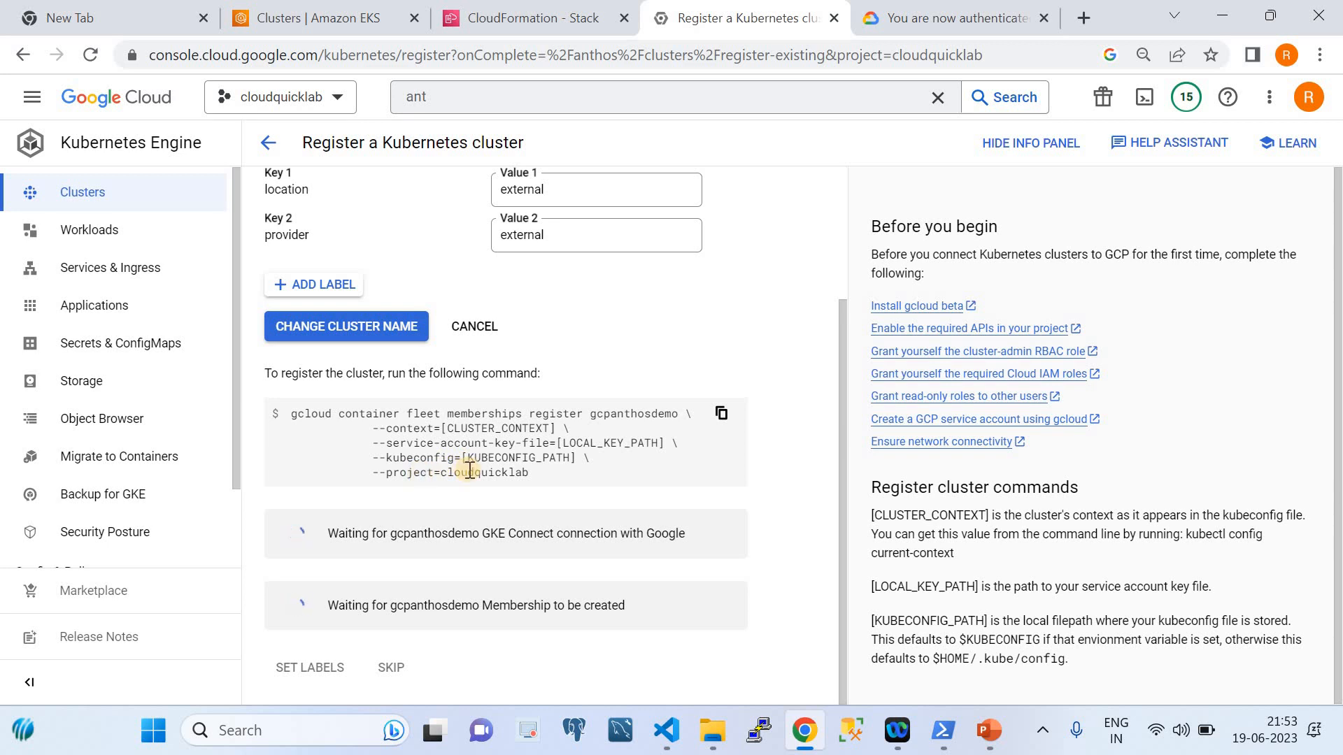
click(666, 731)
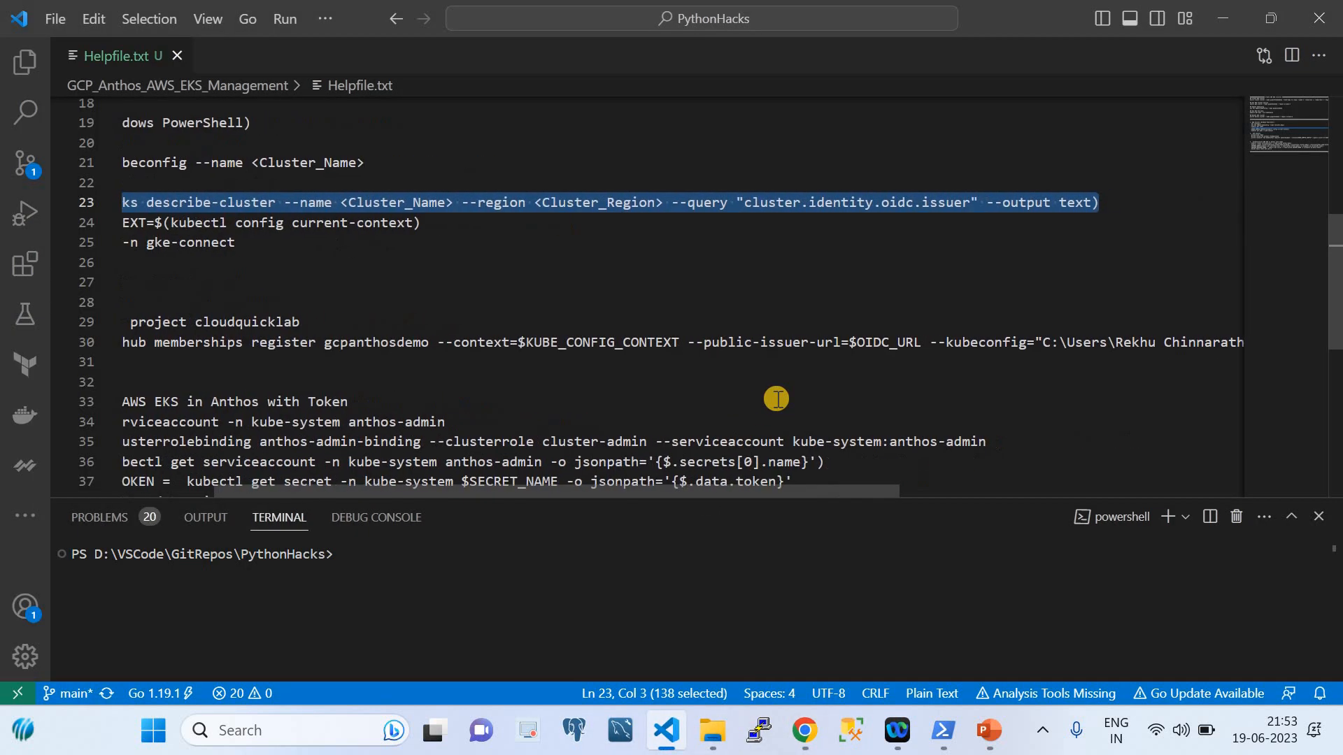
scroll(777, 398, right, 8)
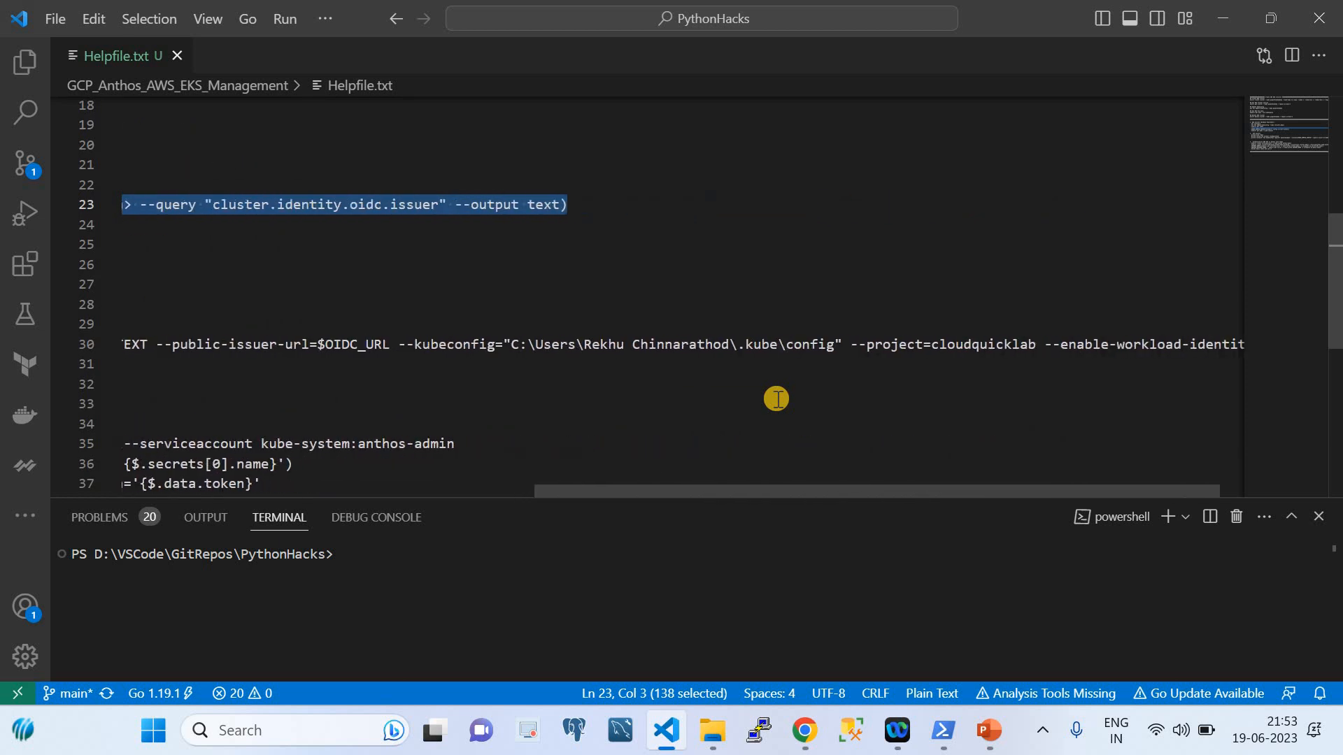
scroll(776, 399, right, 1)
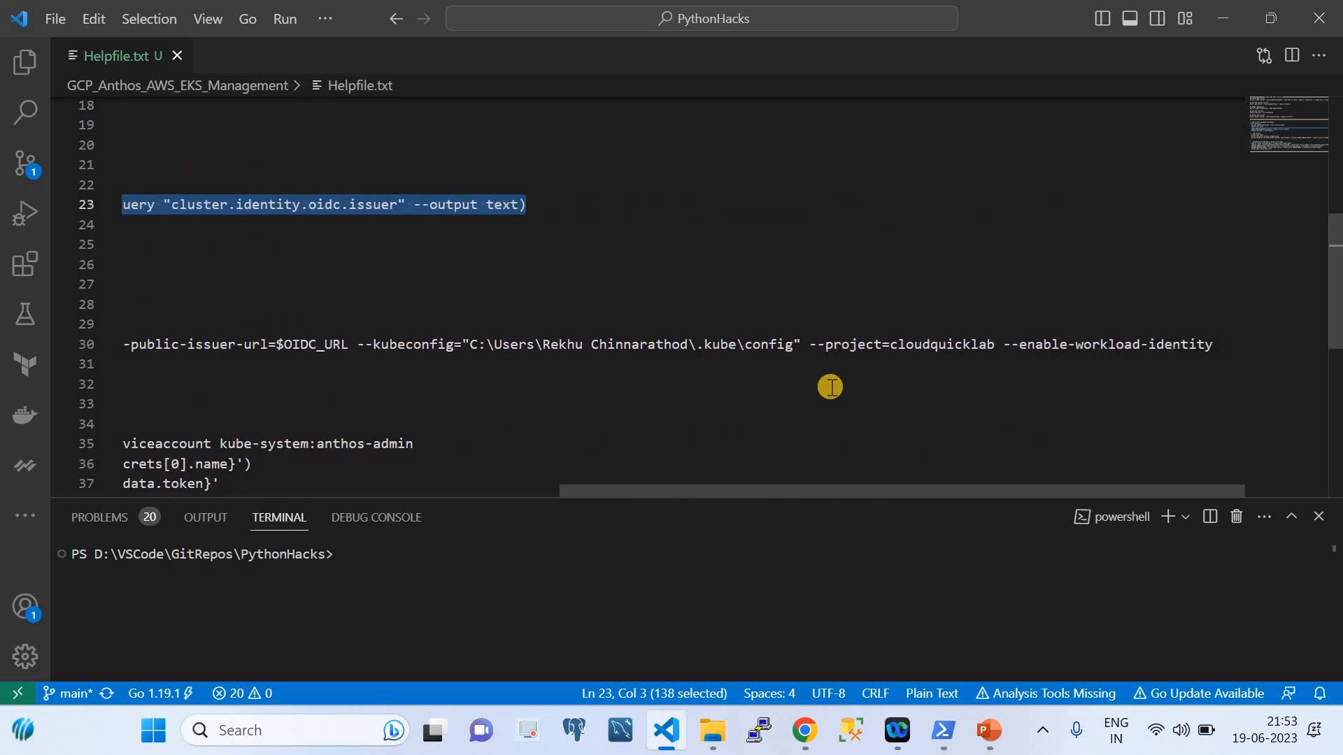
scroll(830, 387, left, 1)
scroll(830, 387, left, 3)
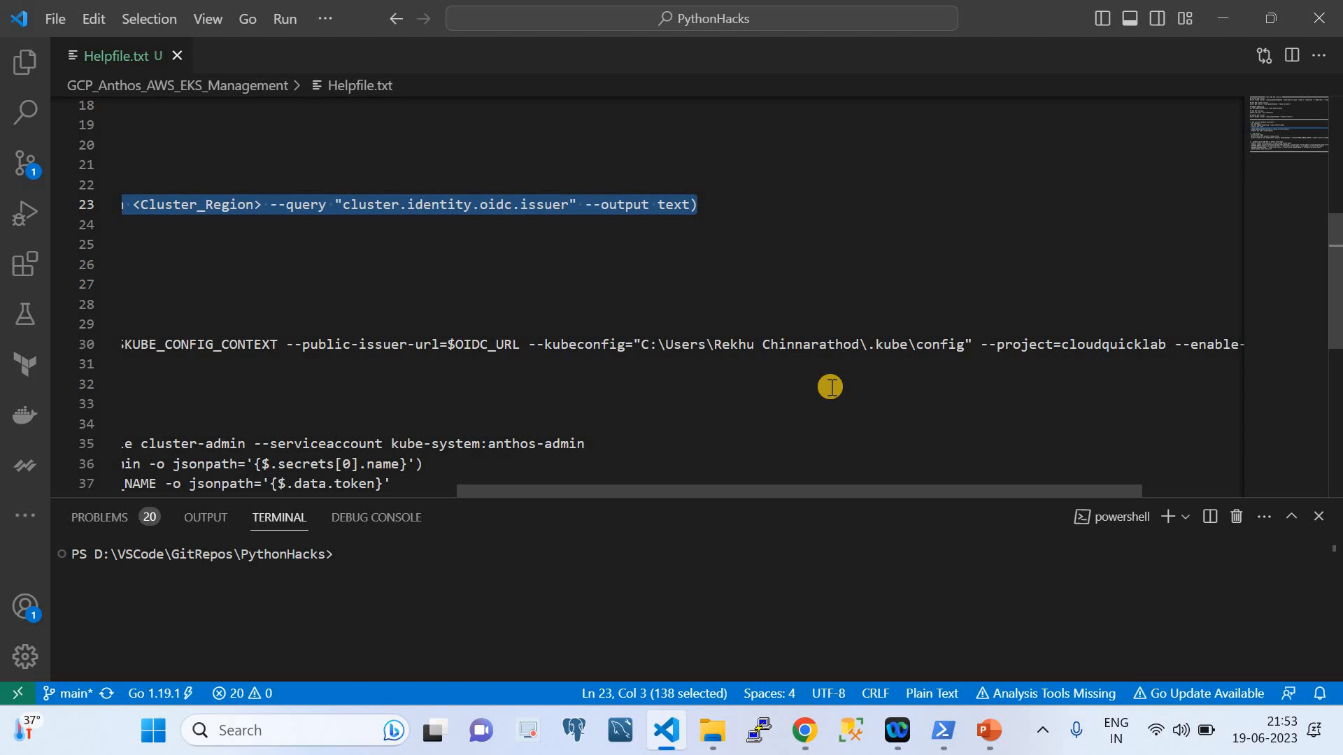
scroll(830, 387, right, 3)
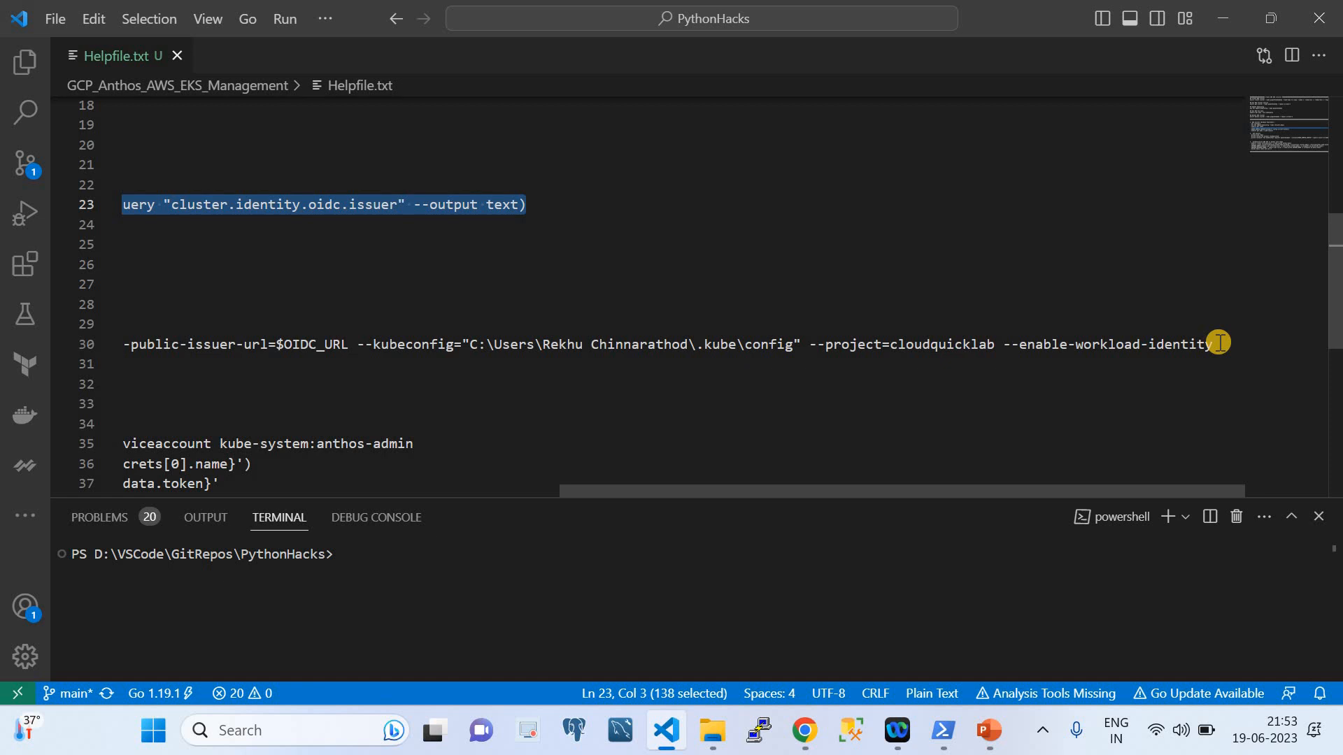
click(813, 730)
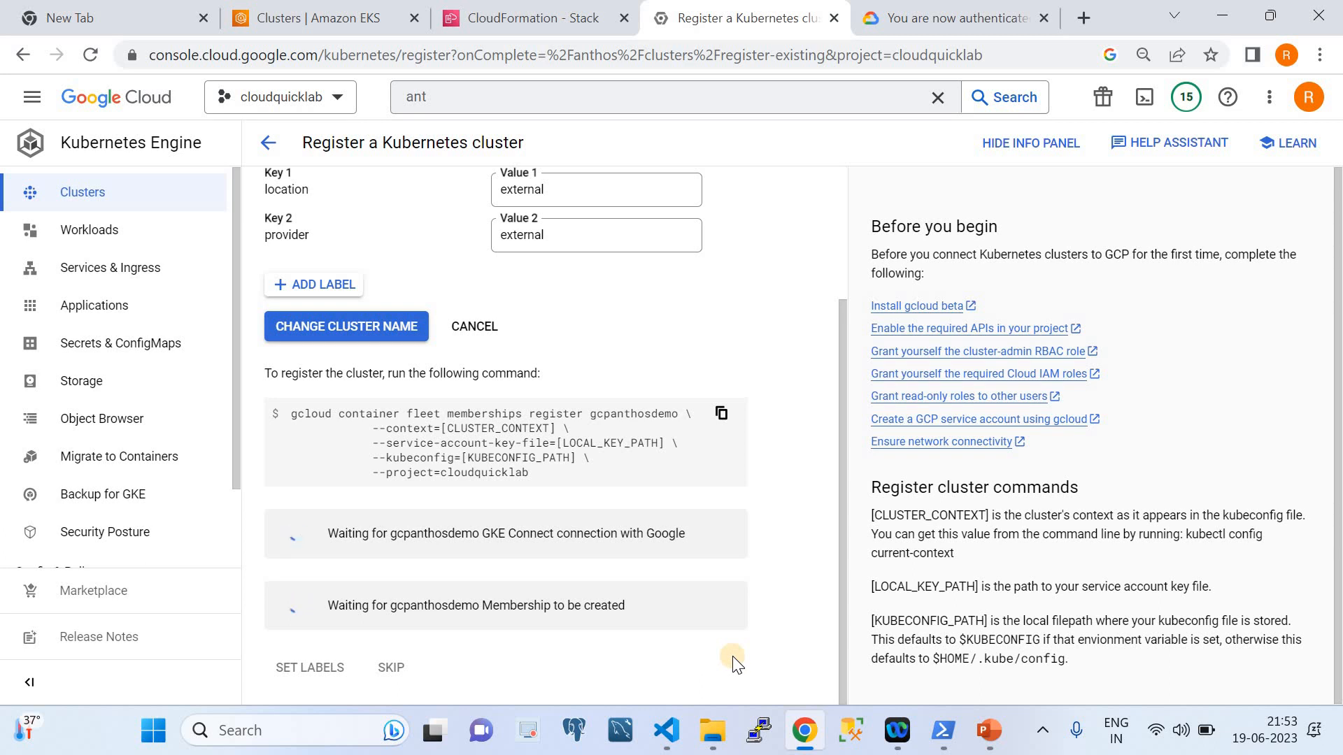
click(662, 744)
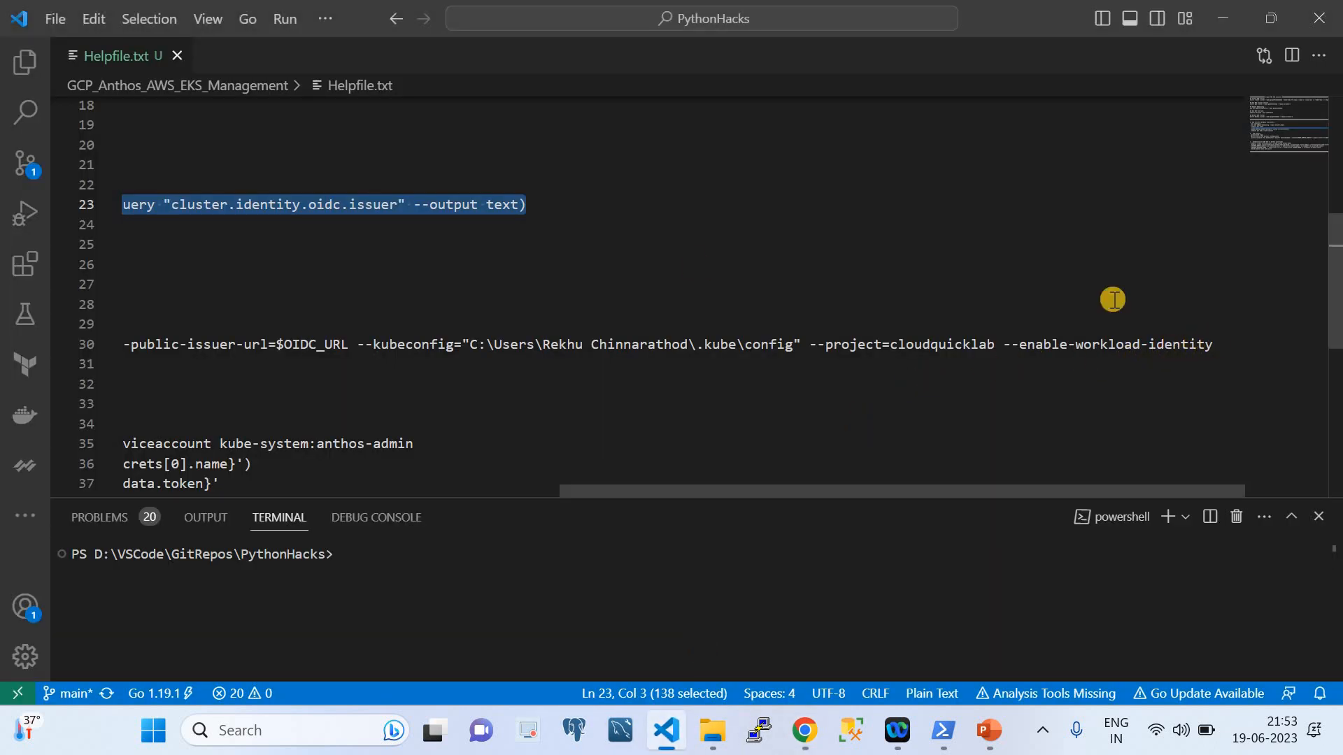
scroll(683, 267, left, 10)
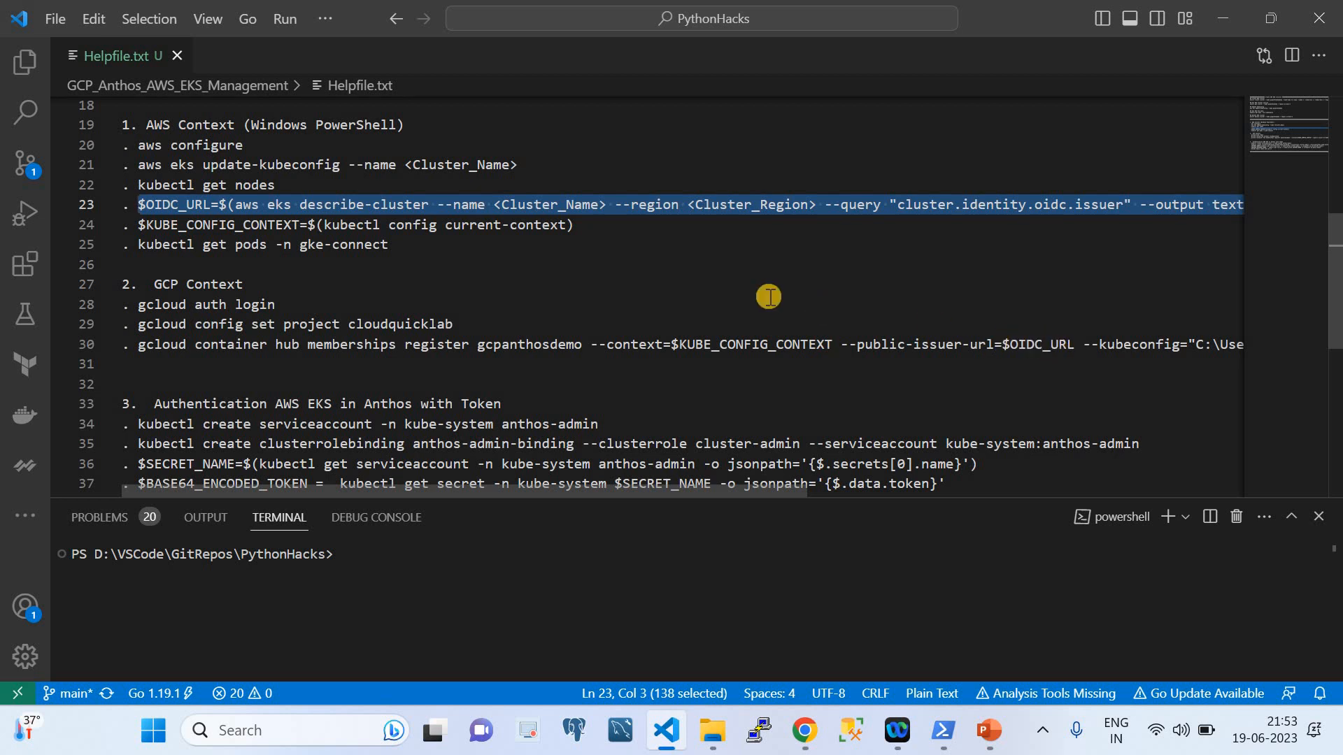
Paste the $OIDC_URL command into Windows PowerShell and replace the <Cluster_Region> placeholder with us-west-2.
click(945, 731)
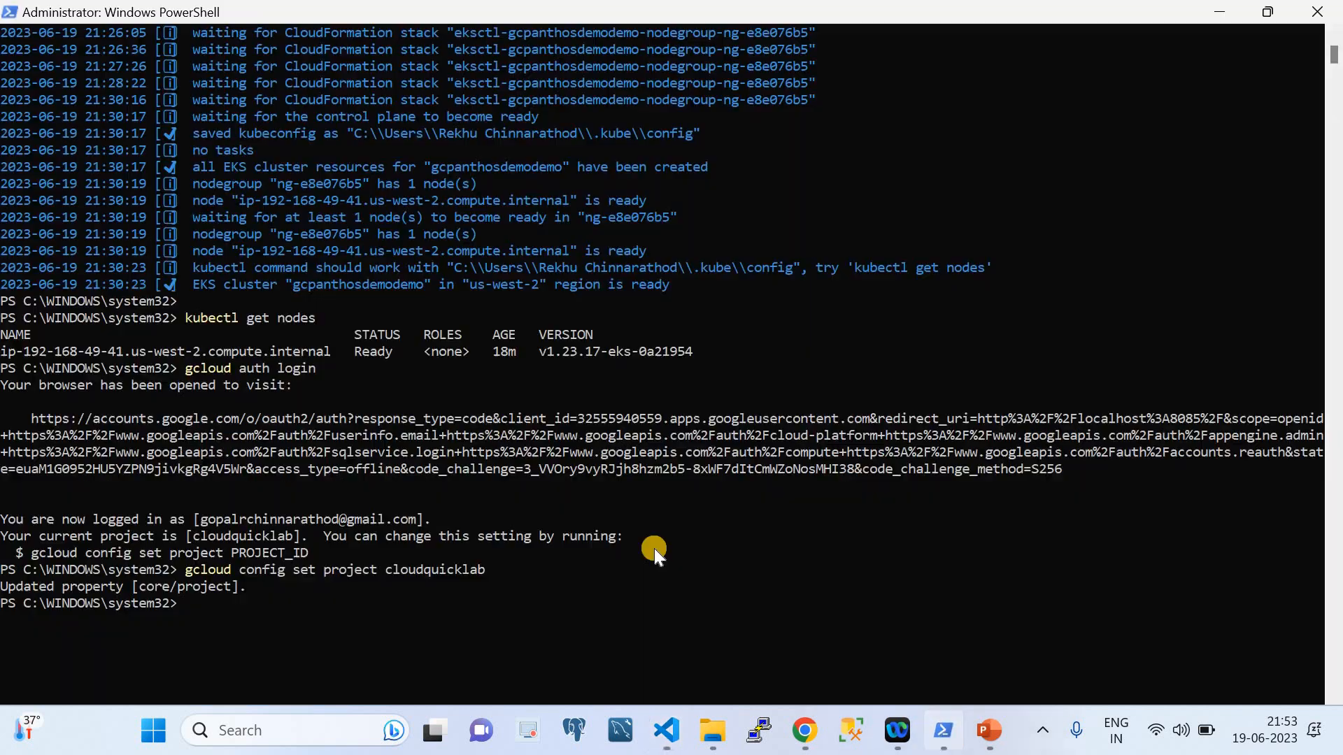
key(ctrl+v)
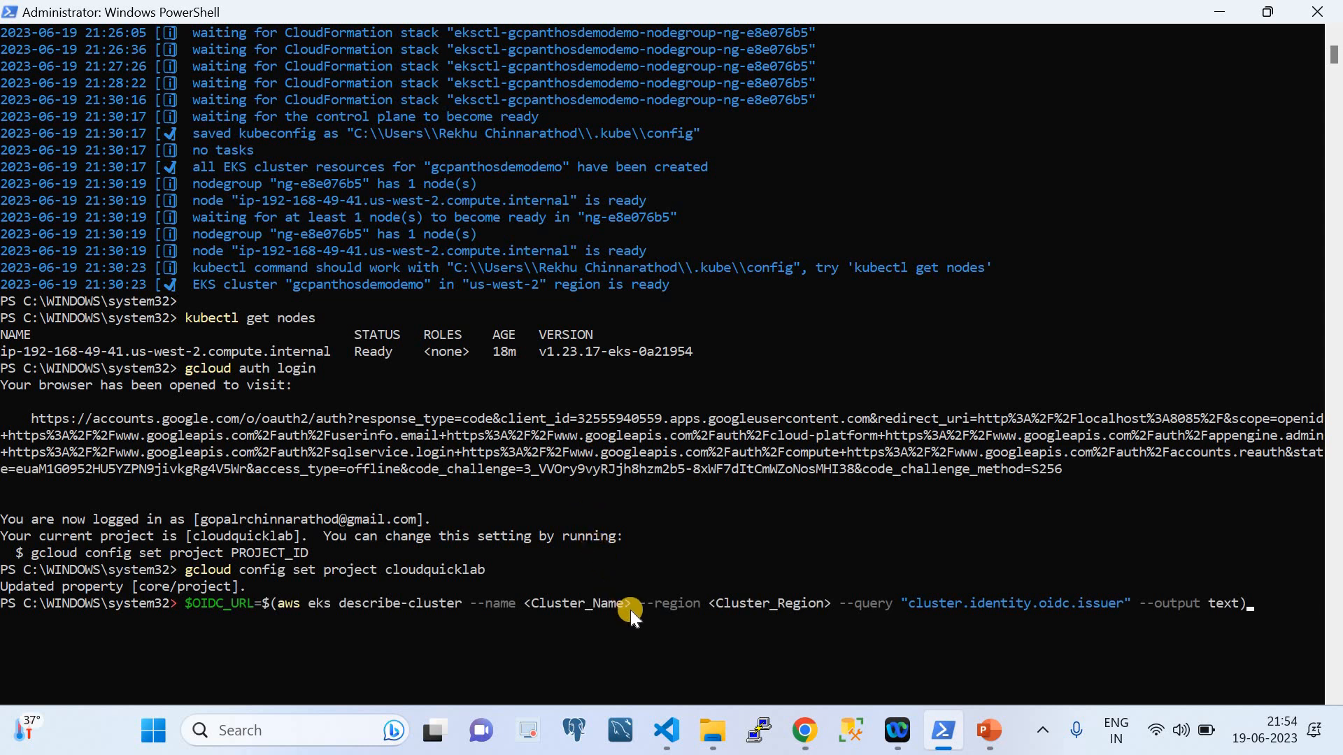
key(Left)
key(Left)
key(Left)
key(Left)
key(Left)
key(Left)
key(Left)
key(Left)
key(Left)
key(Left)
key(Left)
key(Left)
key(Left)
key(Left)
key(Left)
key(Left)
key(Left)
key(Left)
key(Left)
key(Left)
key(Left)
key(Left)
key(Left)
key(Left)
key(Left)
key(Left)
key(Left)
key(Left)
key(BackSpace)
key(BackSpace)
key(BackSpace)
key(BackSpace)
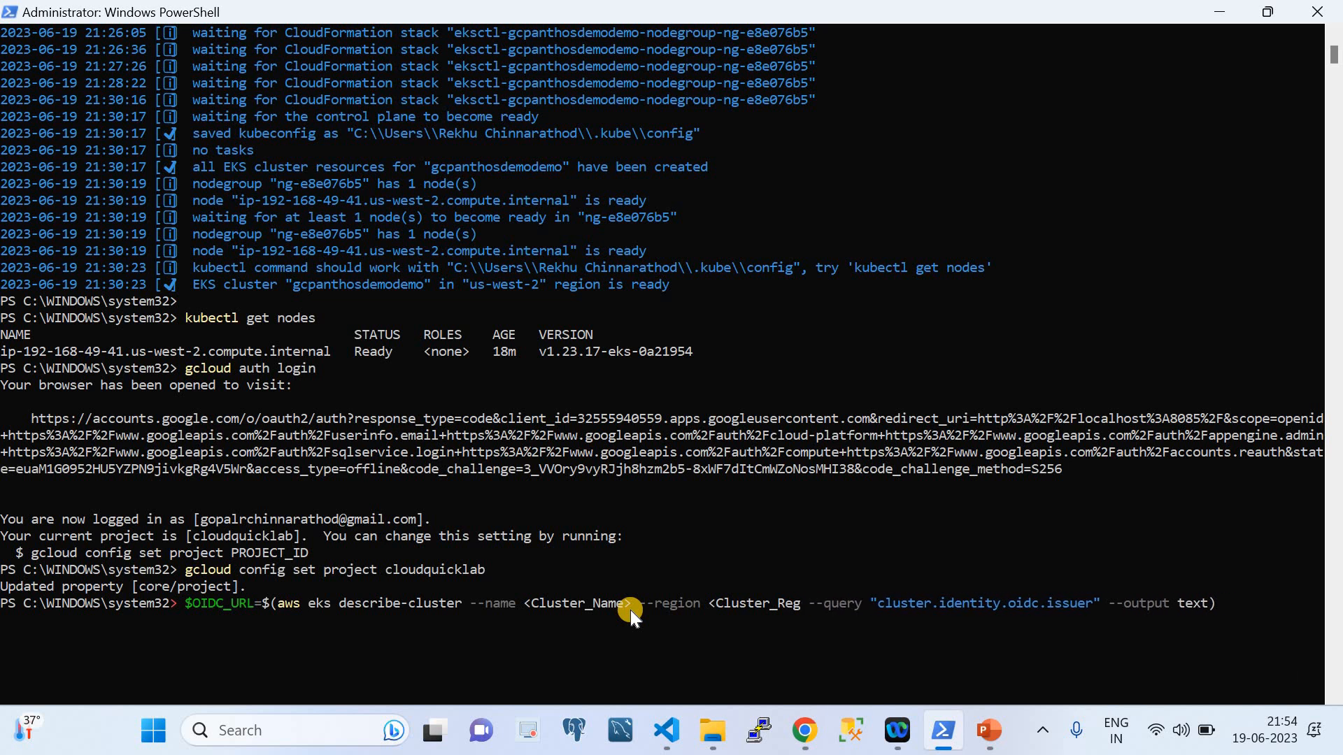
key(BackSpace)
key(BackSpace)
key(BackSpace)
key(BackSpace)
key(BackSpace)
key(BackSpace)
key(BackSpace)
key(BackSpace)
key(BackSpace)
key(BackSpace)
key(BackSpace)
key(BackSpace)
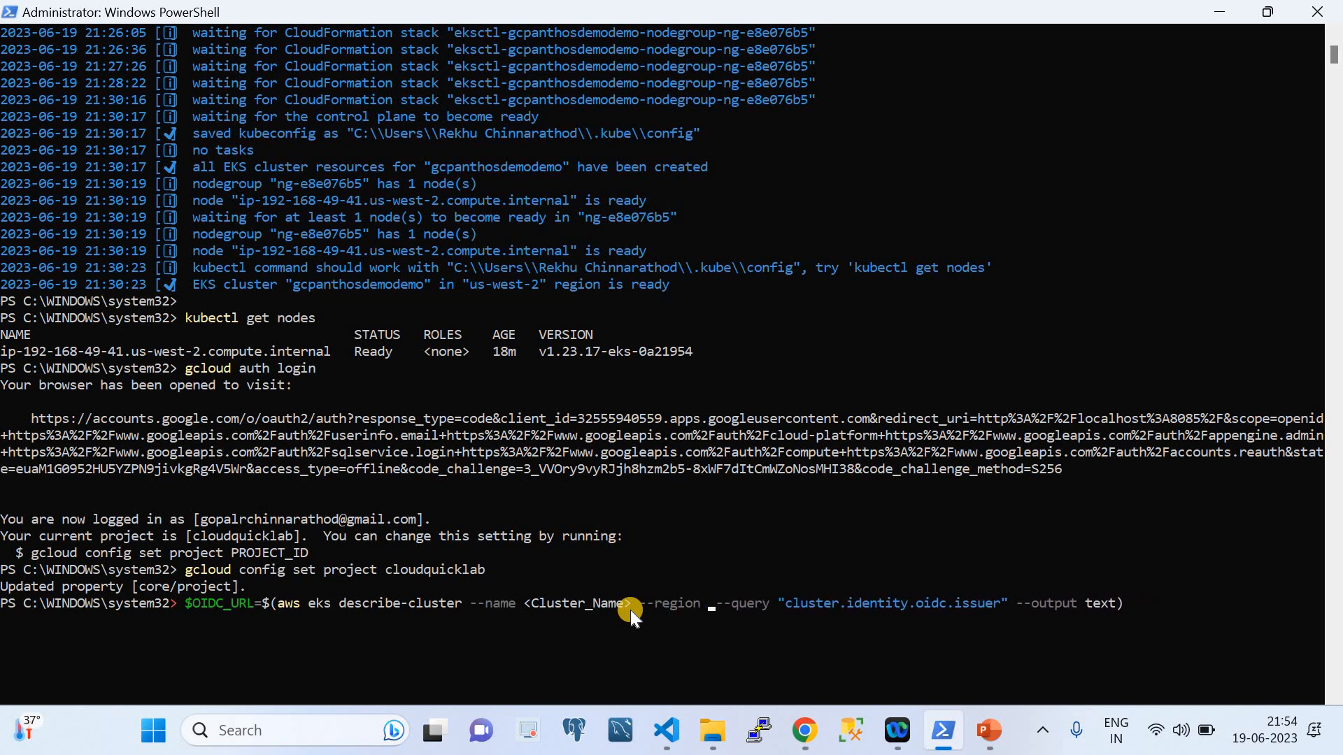
text(us-west-)
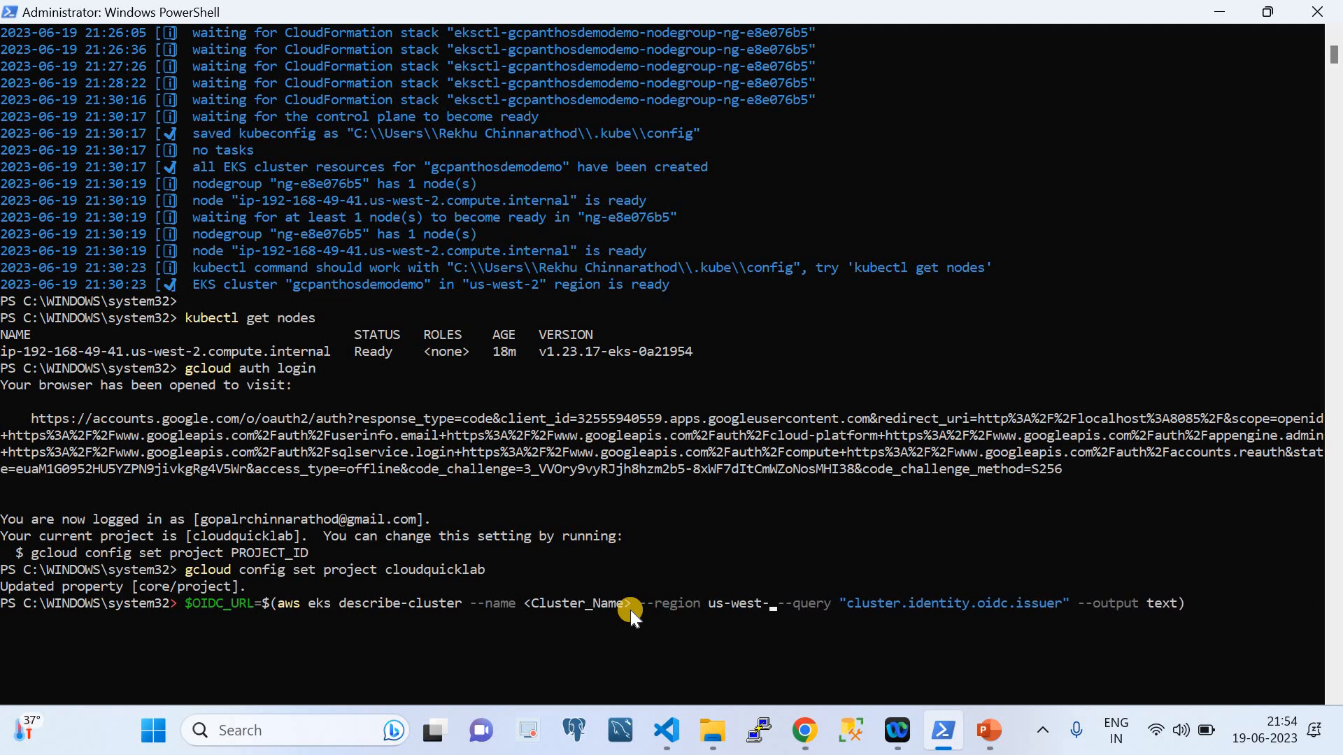
text(2)
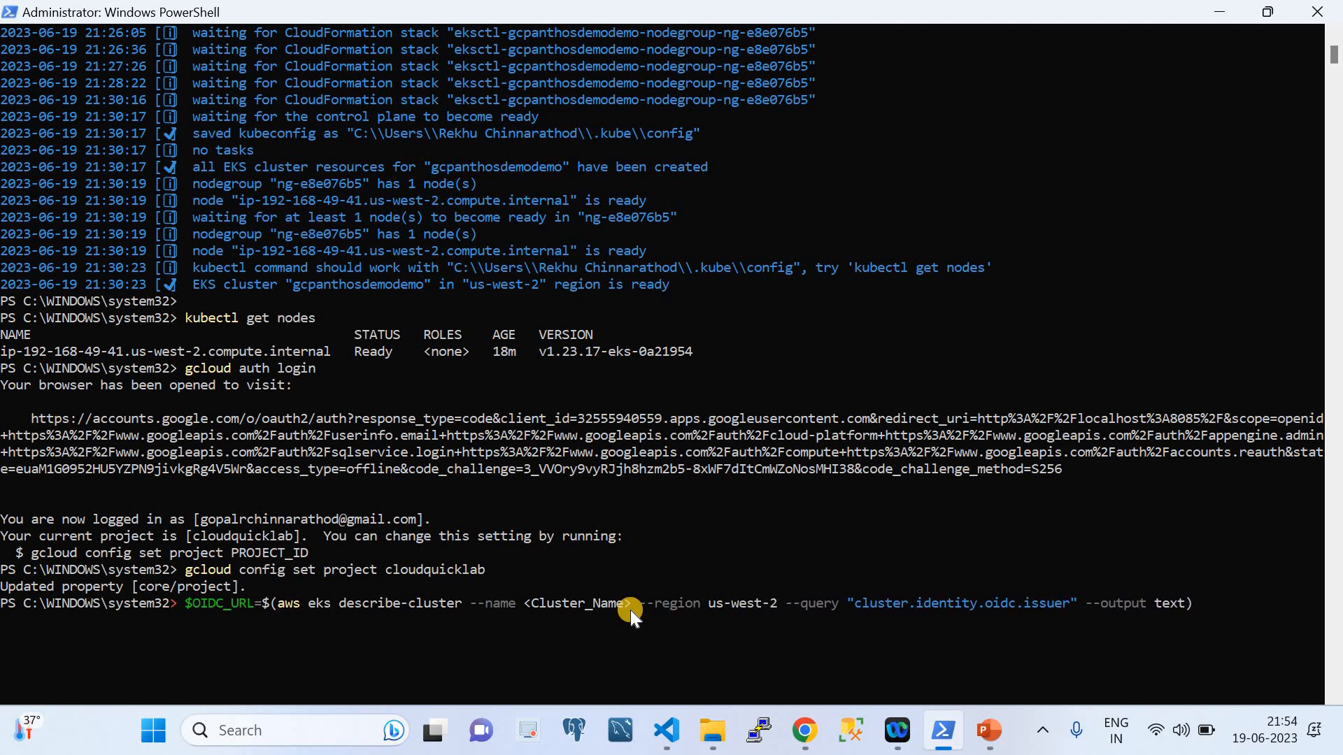
Replace the <Cluster_Name> placeholder in the $OIDC_URL command with gcpanthosdemodemo and run the command.
key(Left)
key(Left)
key(Left)
key(Left)
key(Left)
key(Left)
key(Left)
key(Left)
key(Left)
key(Left)
key(Left)
key(Left)
key(Left)
key(Left)
key(Left)
key(BackSpace)
key(BackSpace)
key(BackSpace)
key(BackSpace)
key(BackSpace)
key(BackSpace)
key(BackSpace)
key(BackSpace)
key(BackSpace)
key(BackSpace)
key(BackSpace)
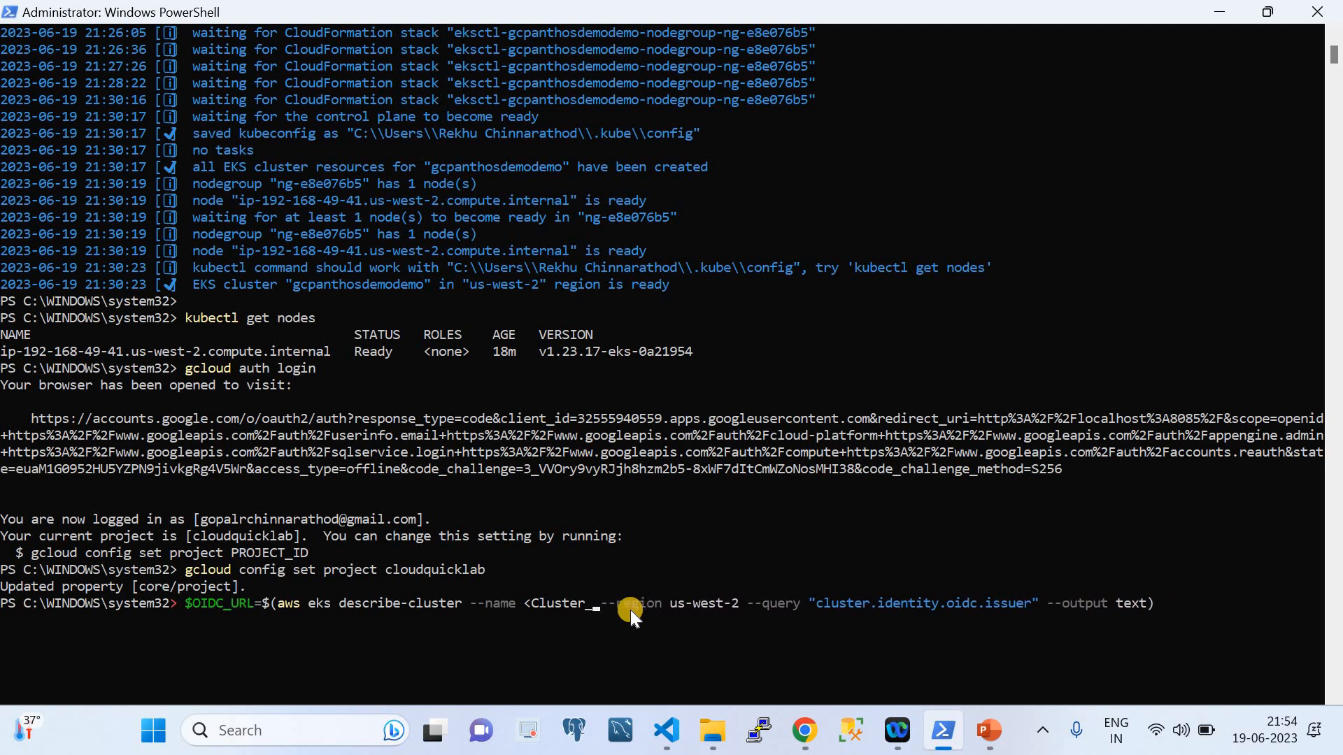
key(BackSpace)
key(BackSpace)
key(BackSpace)
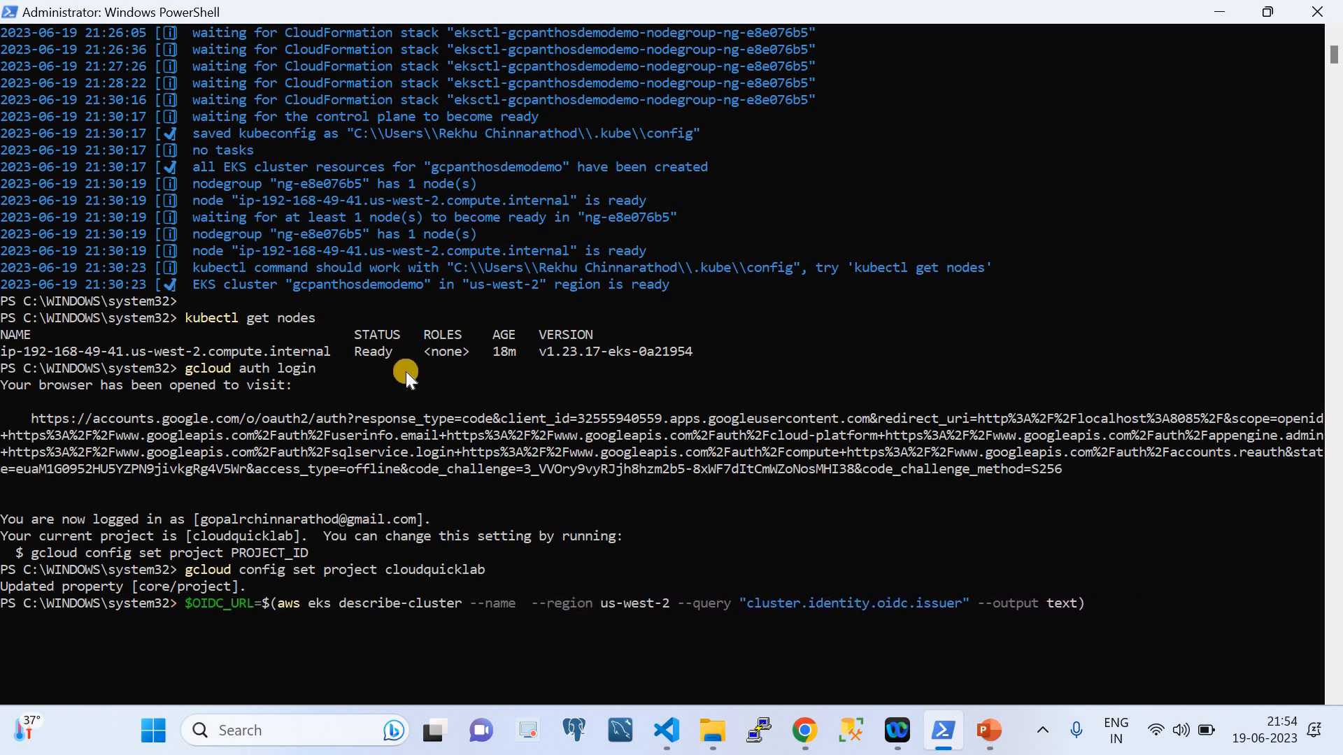
drag(296, 288, 305, 287)
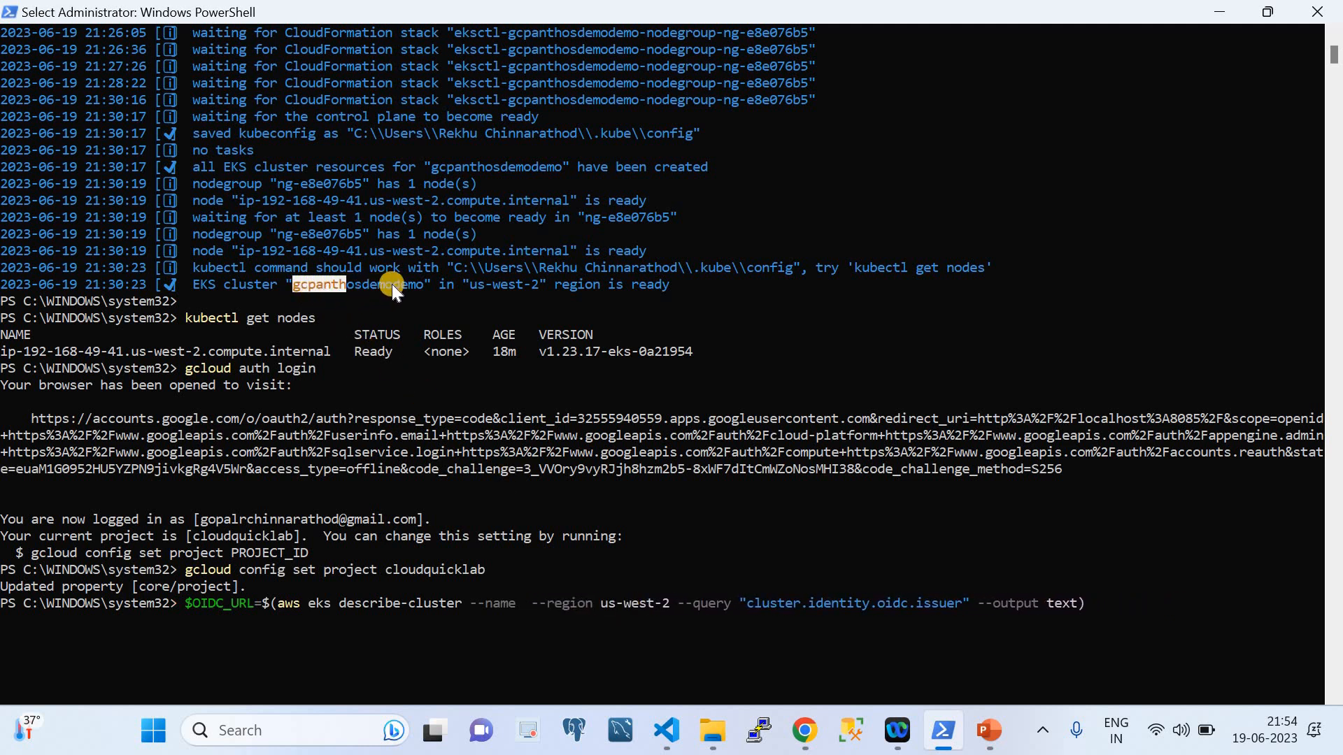
right_click(418, 285)
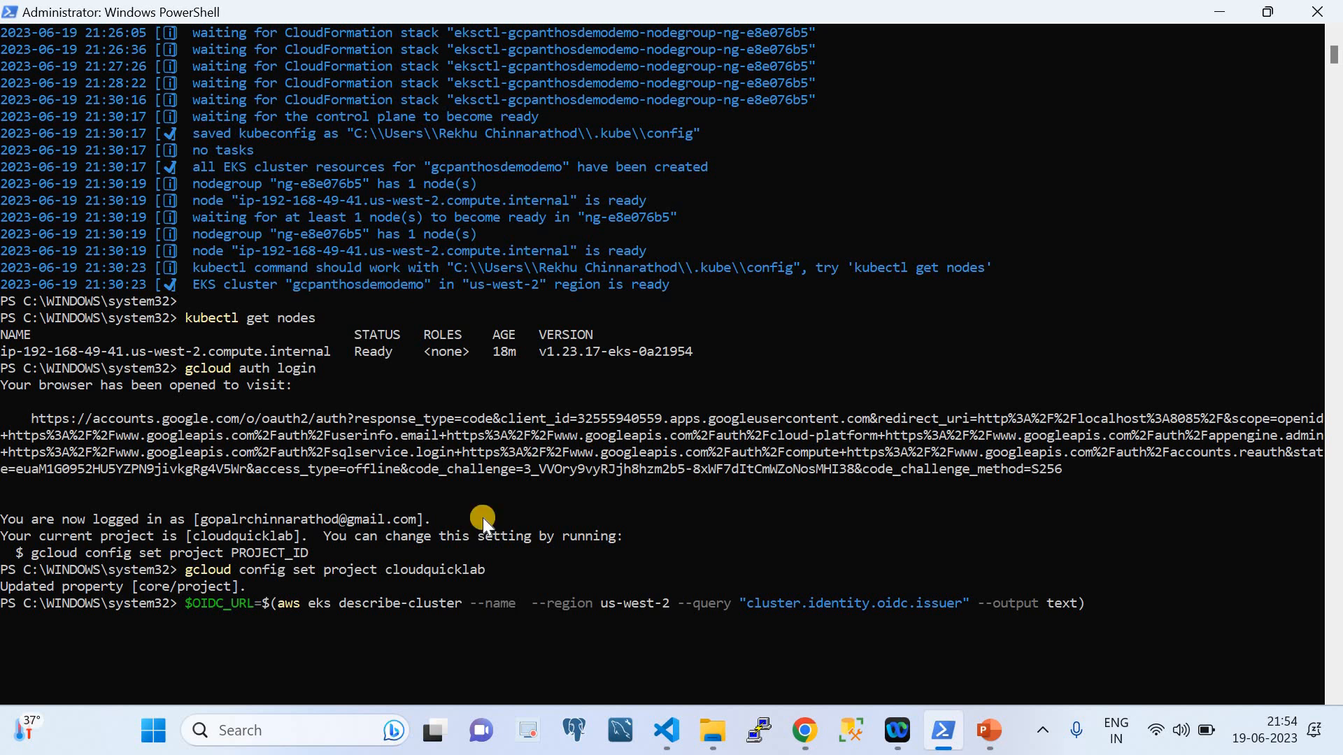
right_click(513, 620)
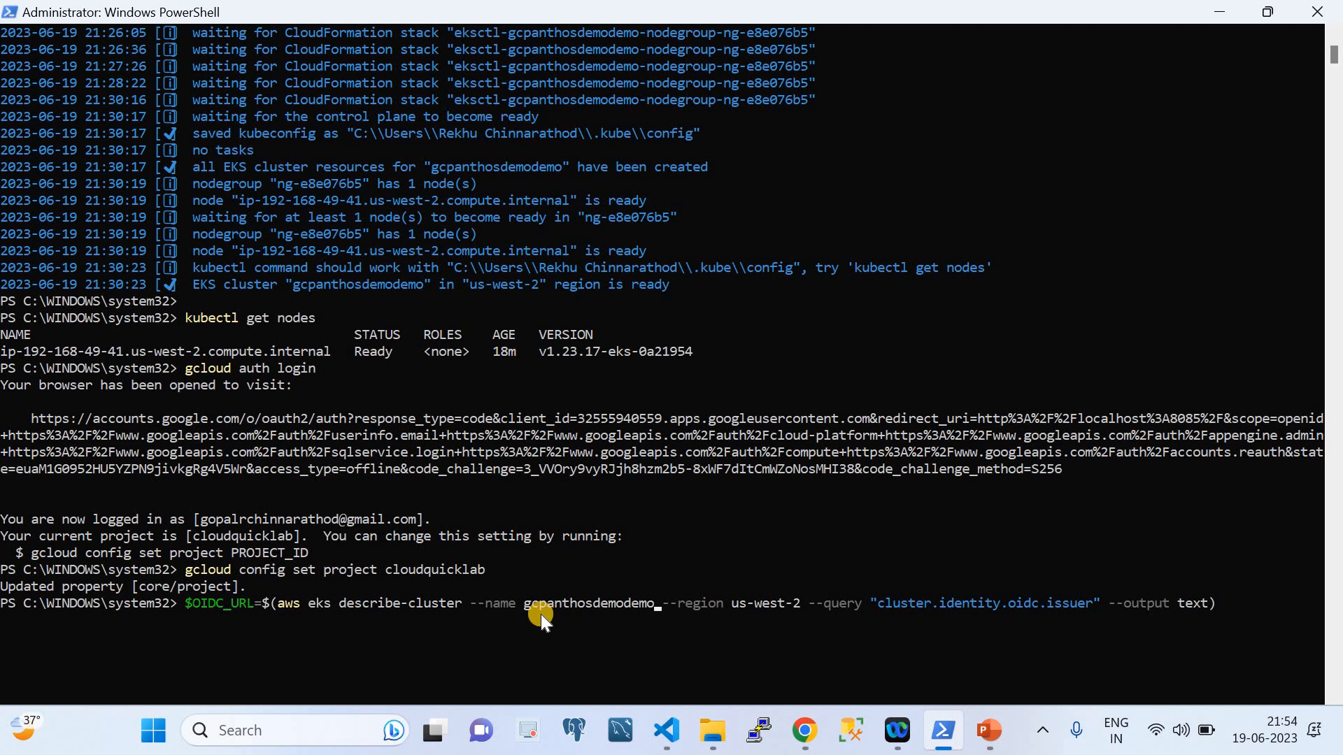
key(Return)
Recall the last command, trim it down to $OIDC_URL, and run it to print the variable's value.
key(Up)
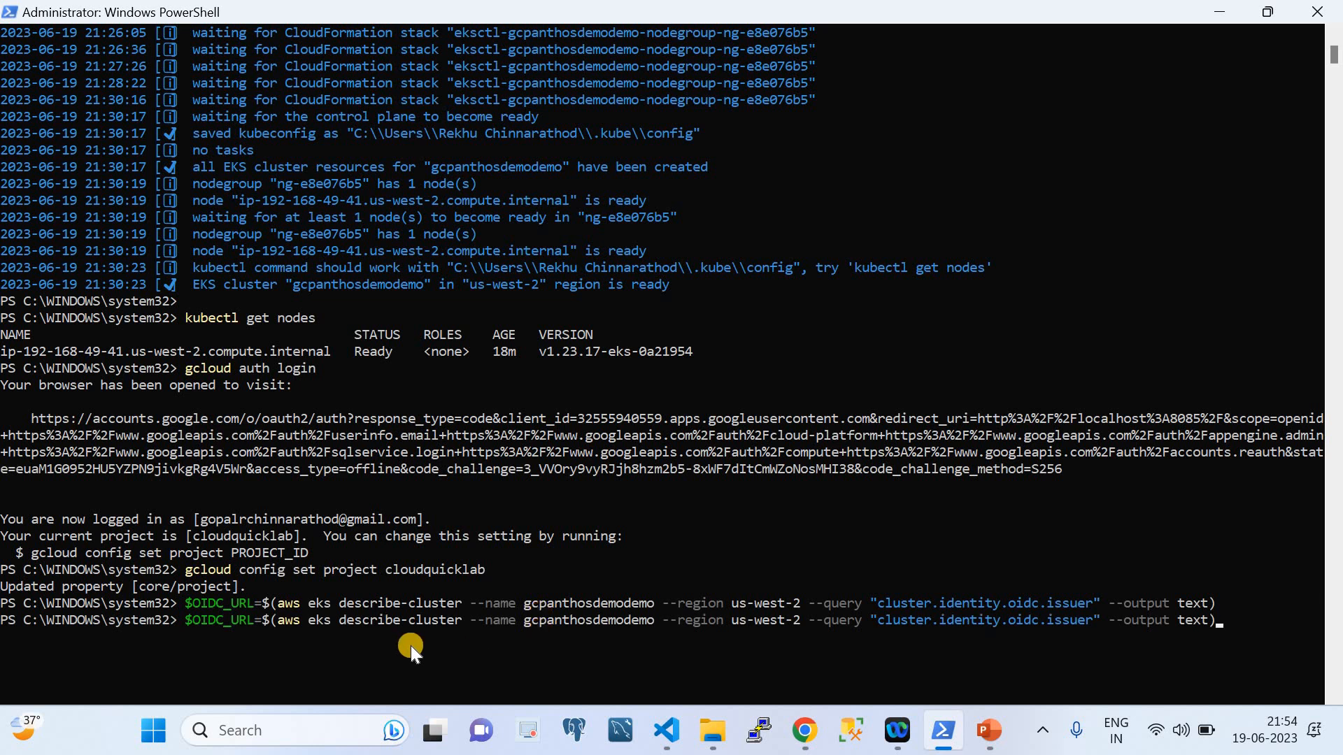
key(BackSpace)
key(BackSpace)
key(BackSpace)
key(BackSpace)
key(BackSpace)
key(BackSpace)
key(BackSpace)
key(BackSpace)
key(BackSpace)
key(BackSpace)
key(BackSpace)
key(BackSpace)
key(BackSpace)
key(BackSpace)
key(BackSpace)
key(BackSpace)
key(BackSpace)
key(BackSpace)
key(BackSpace)
key(BackSpace)
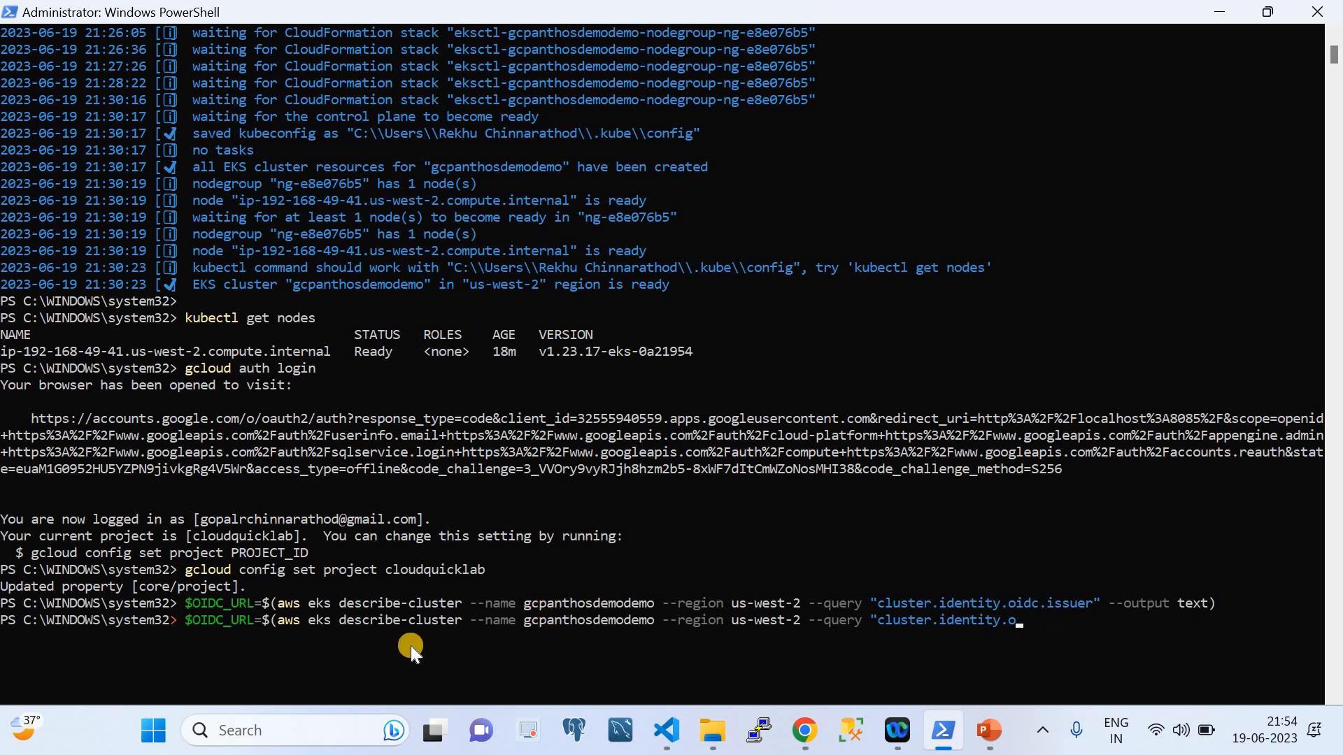
key(BackSpace)
key(BackSpace)
key(BackSpace)
key(BackSpace)
key(BackSpace)
key(BackSpace)
key(BackSpace)
key(BackSpace)
key(BackSpace)
key(BackSpace)
key(BackSpace)
key(BackSpace)
key(BackSpace)
key(BackSpace)
key(BackSpace)
key(BackSpace)
key(BackSpace)
key(BackSpace)
key(BackSpace)
key(BackSpace)
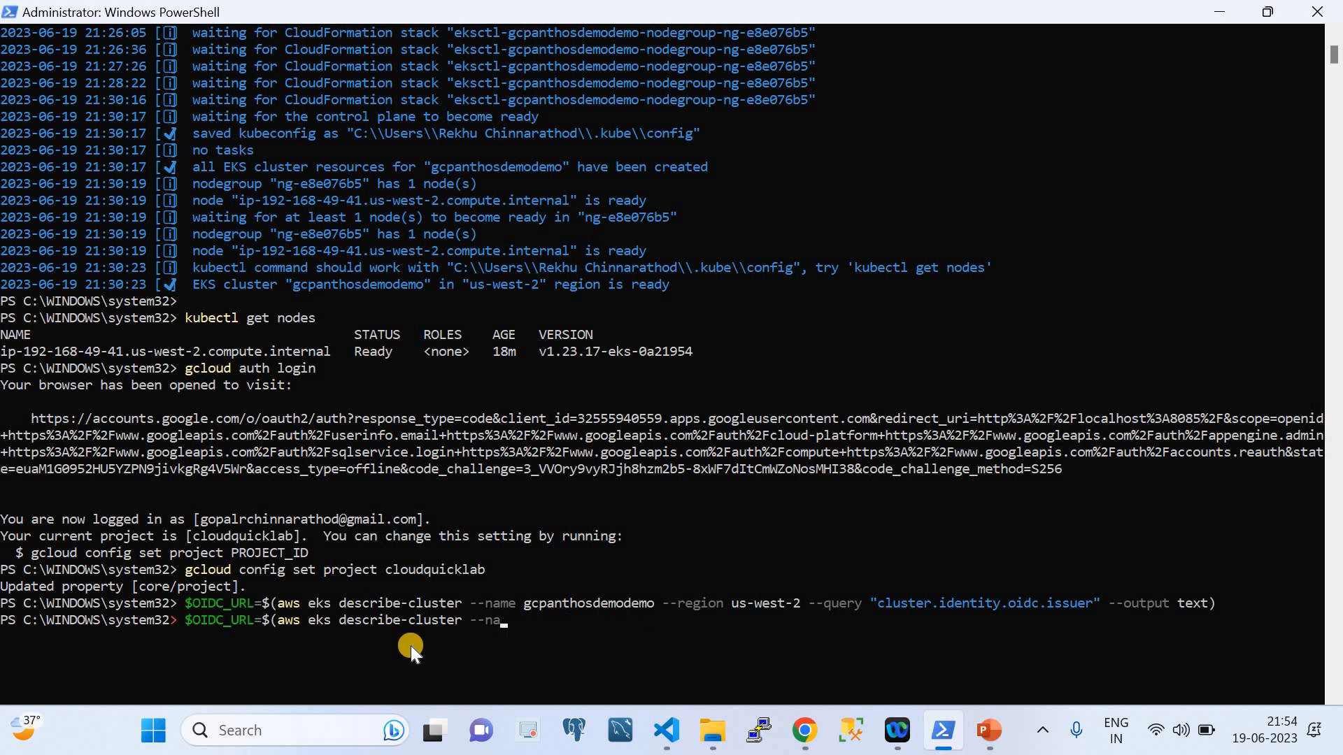
key(BackSpace)
key(BackSpace)
key(BackSpace)
key(BackSpace)
key(BackSpace)
key(BackSpace)
key(BackSpace)
key(BackSpace)
key(BackSpace)
key(BackSpace)
key(BackSpace)
key(BackSpace)
key(BackSpace)
key(BackSpace)
key(BackSpace)
key(BackSpace)
key(BackSpace)
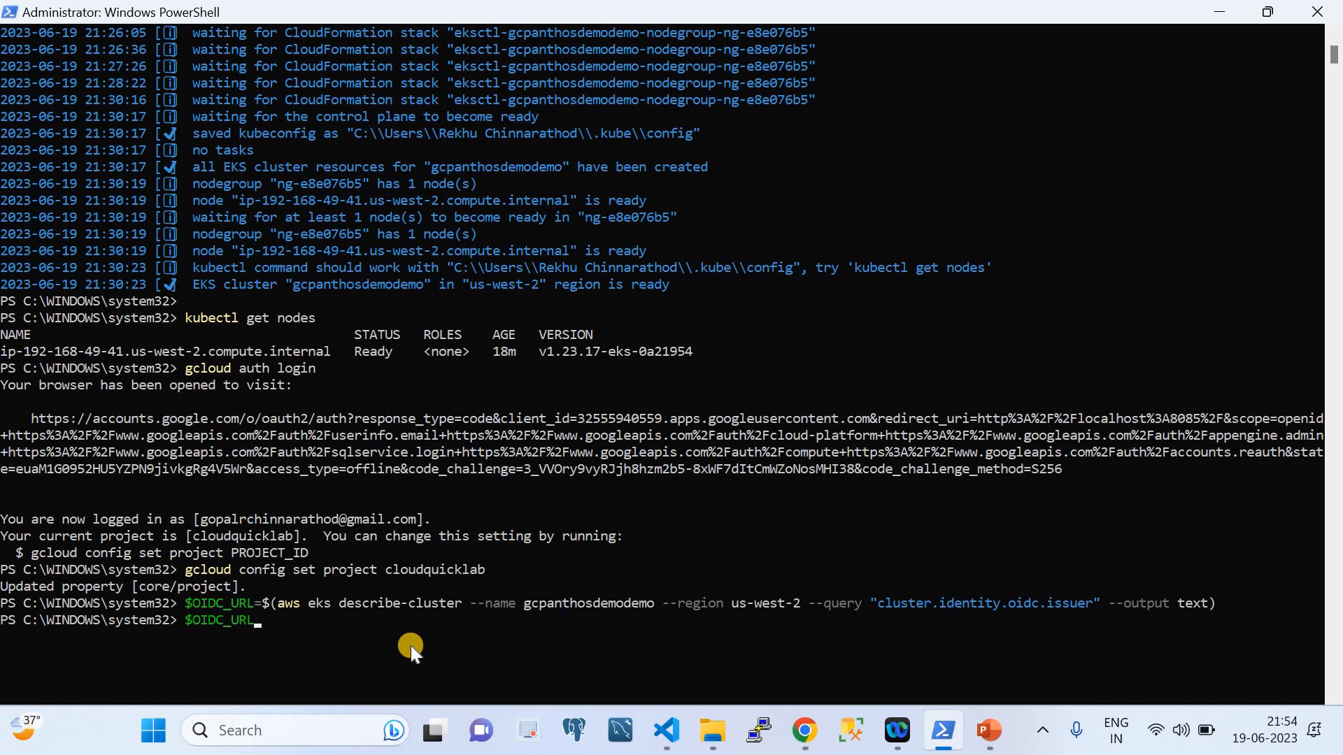
key(Return)
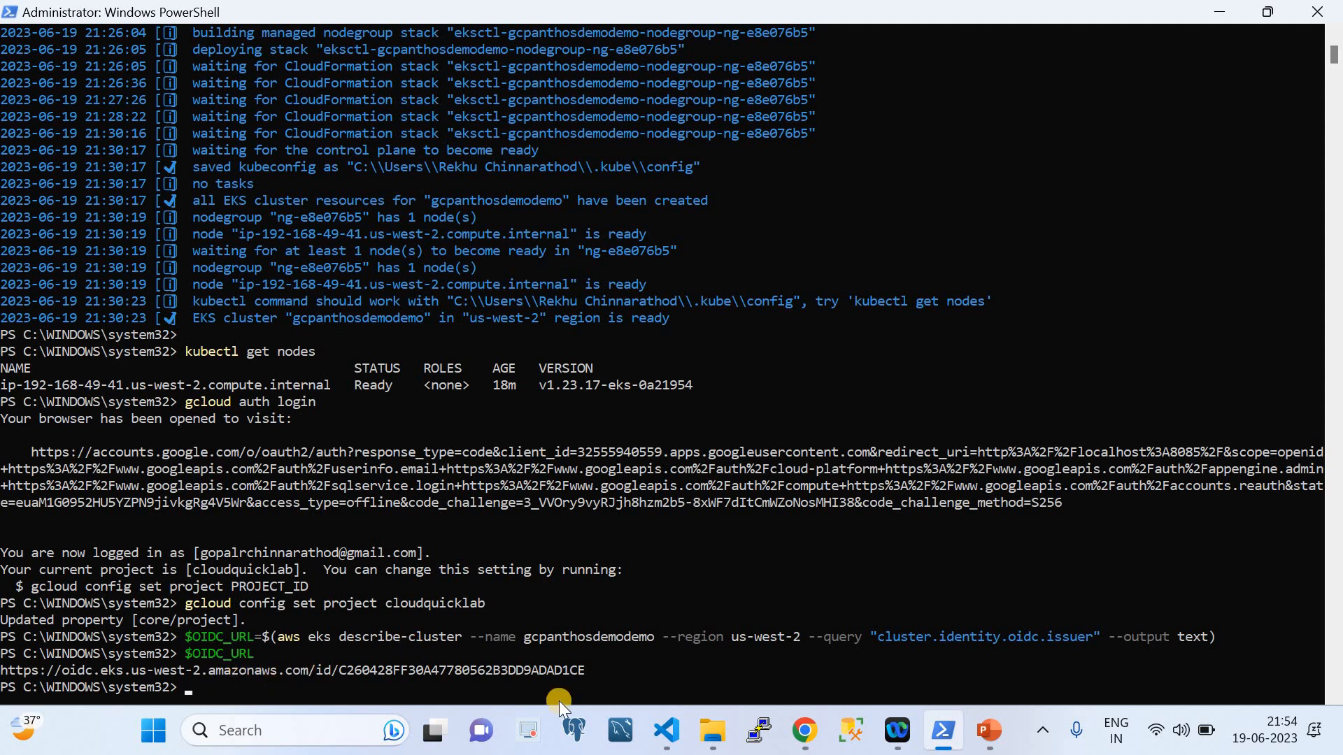
Switch to Helpfile.txt in VS Code and copy the $KUBE_CONFIG_CONTEXT=$(kubectl config current-context) command from the AWS Context section.
click(667, 730)
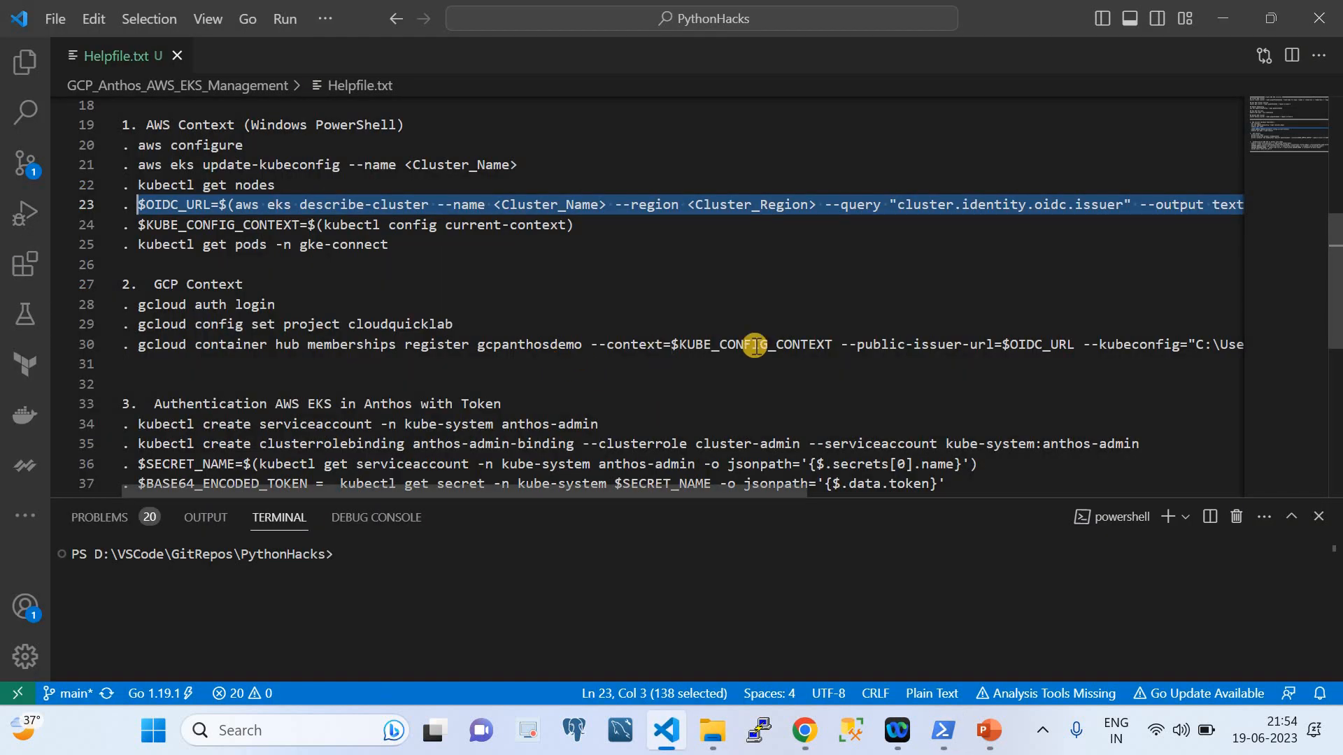
double_click(1015, 344)
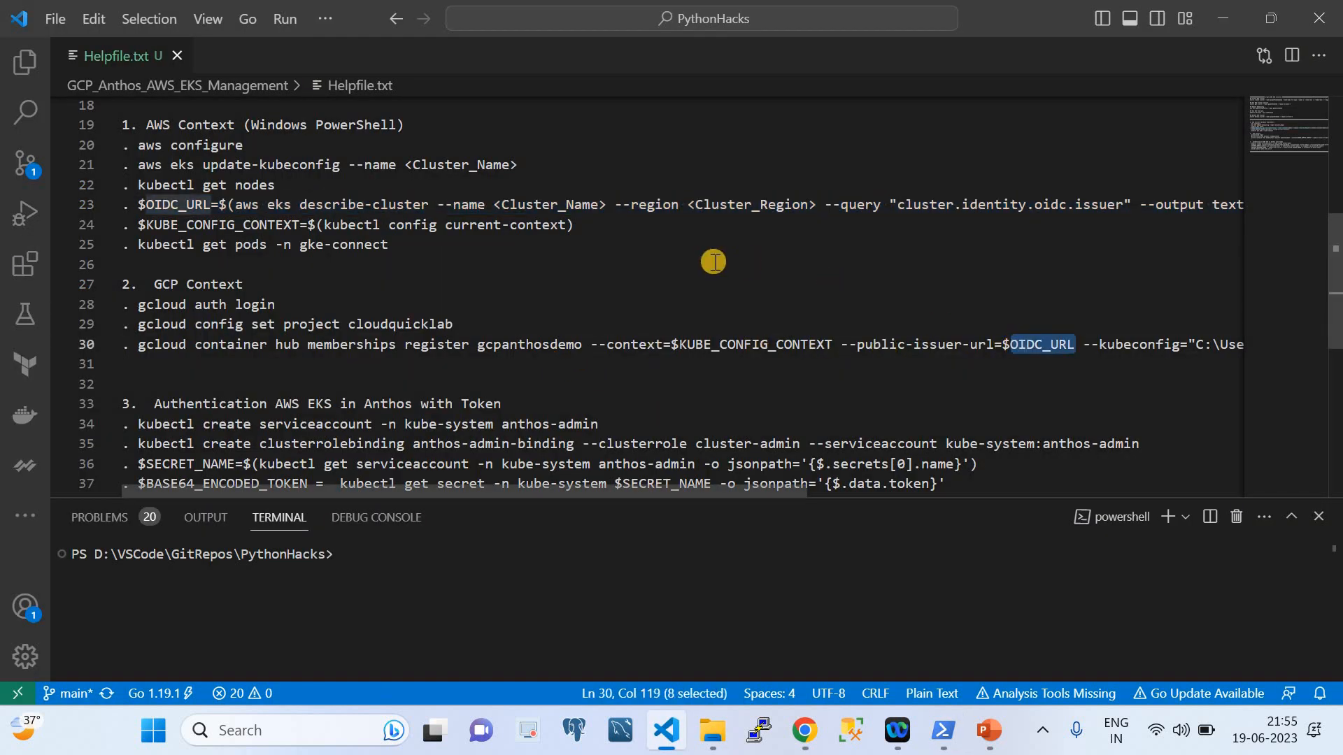
double_click(734, 348)
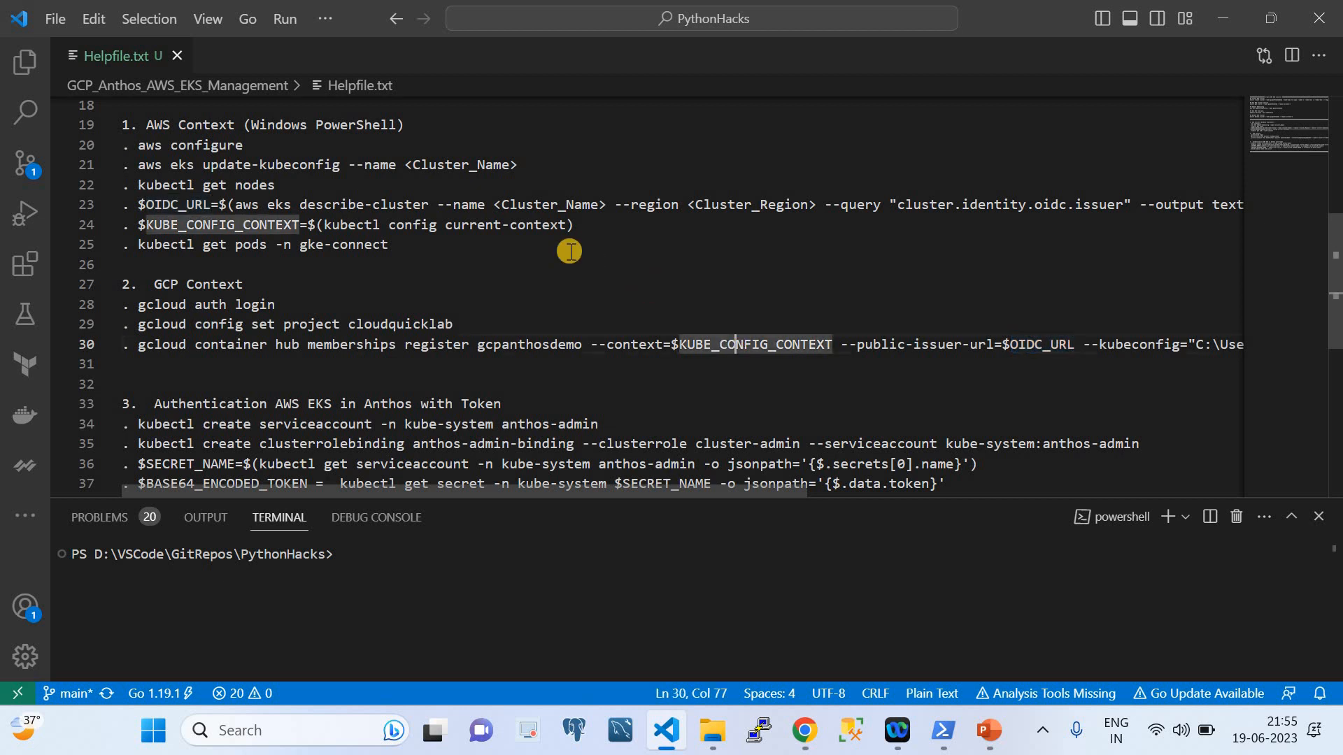
click(573, 236)
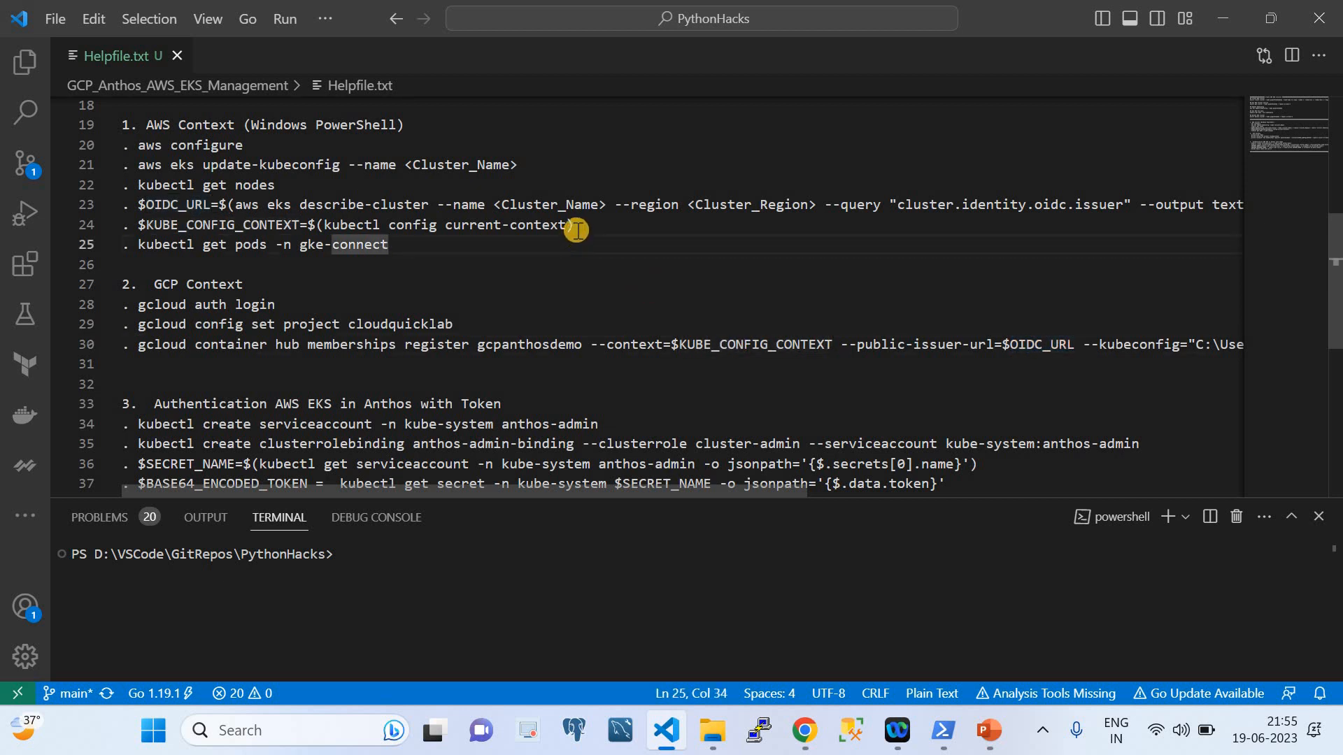
drag(575, 225, 133, 225)
key(ctrl+c)
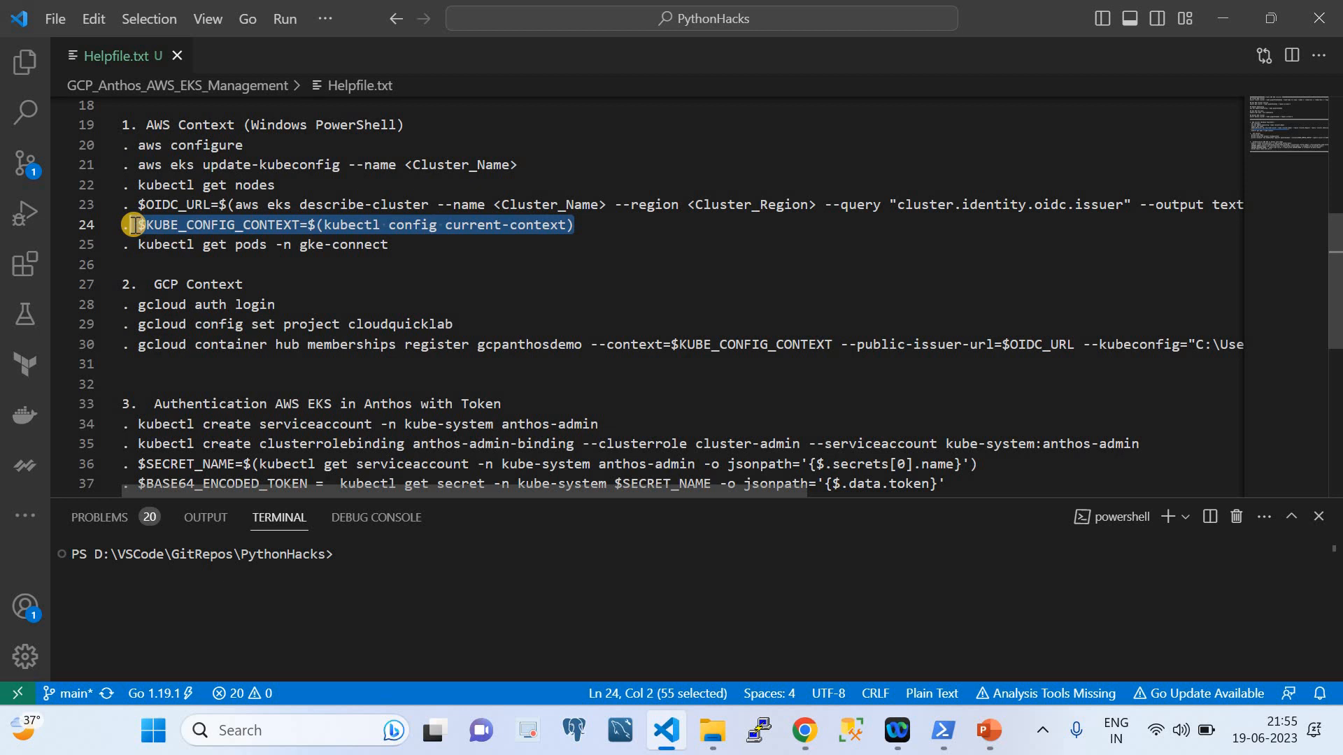
Return to Windows PowerShell, paste the $KUBE_CONFIG_CONTEXT=$(kubectl config current-context) command, and run it.
click(943, 731)
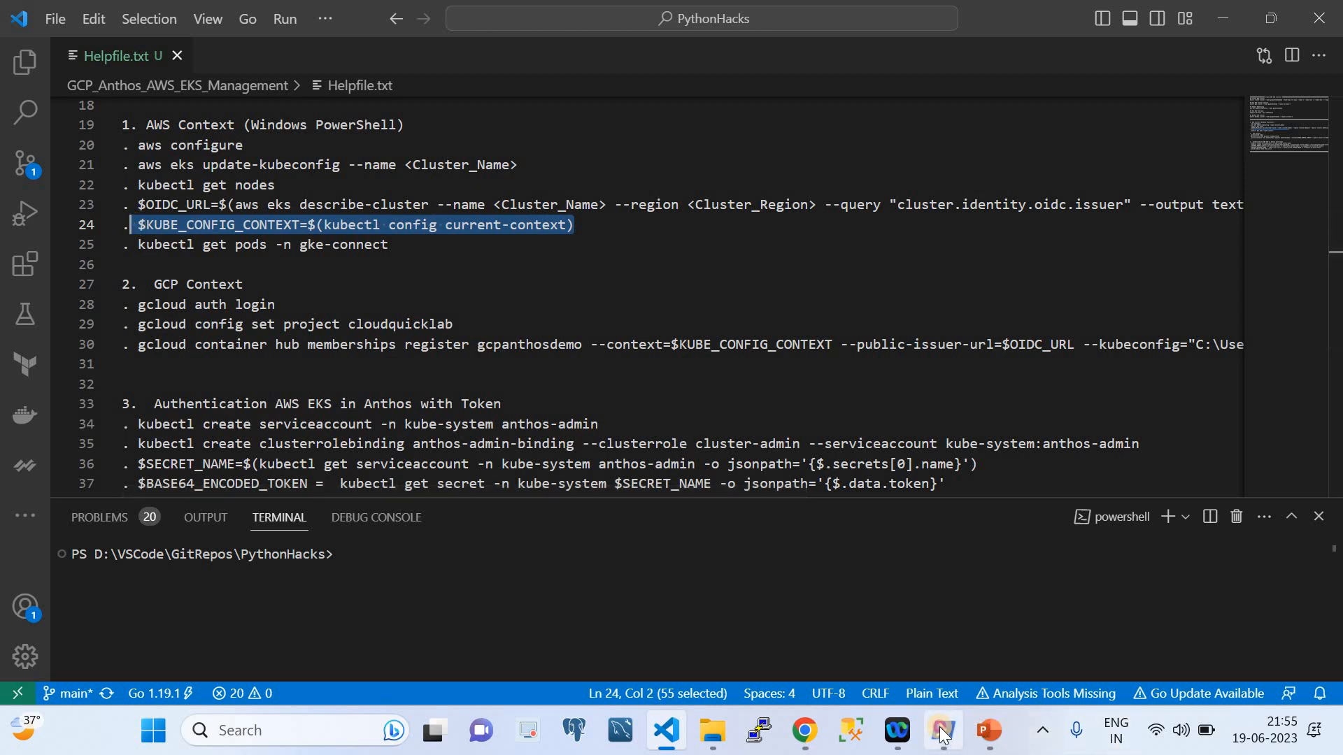
right_click(555, 517)
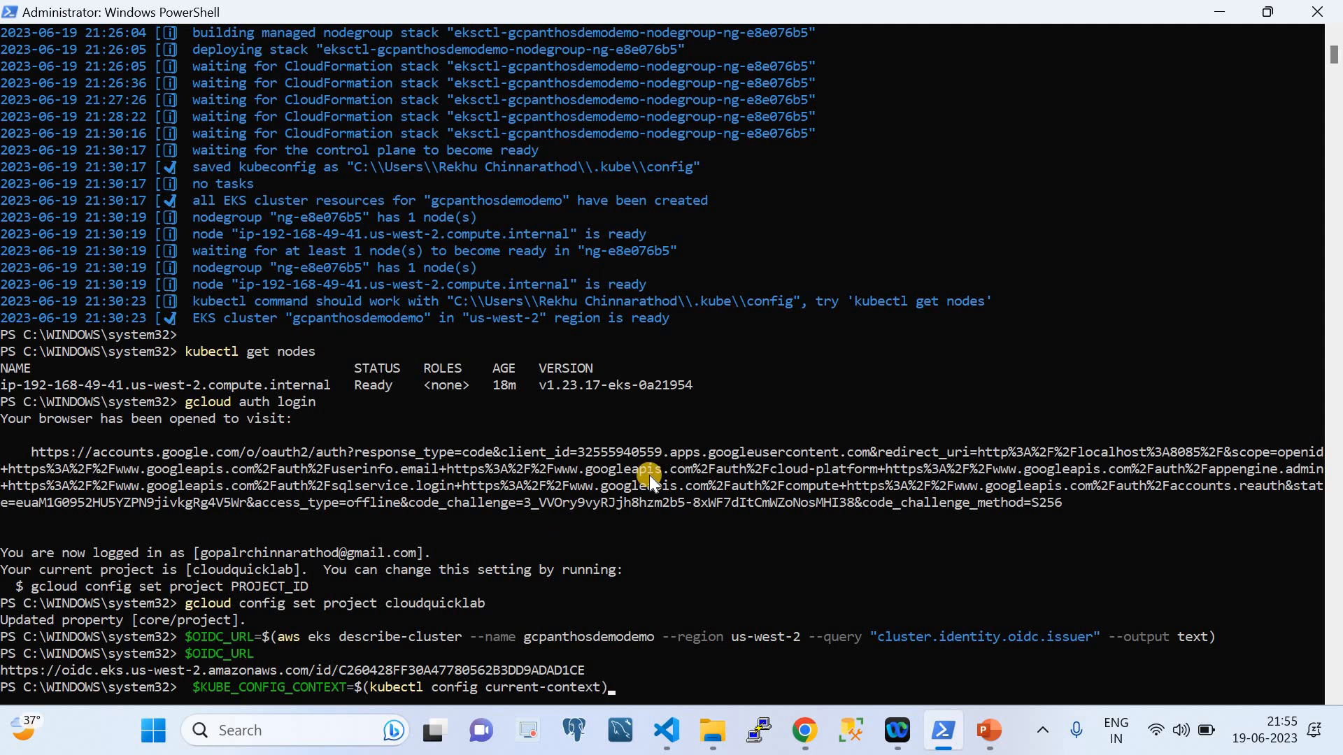
scroll(649, 476, down, 11)
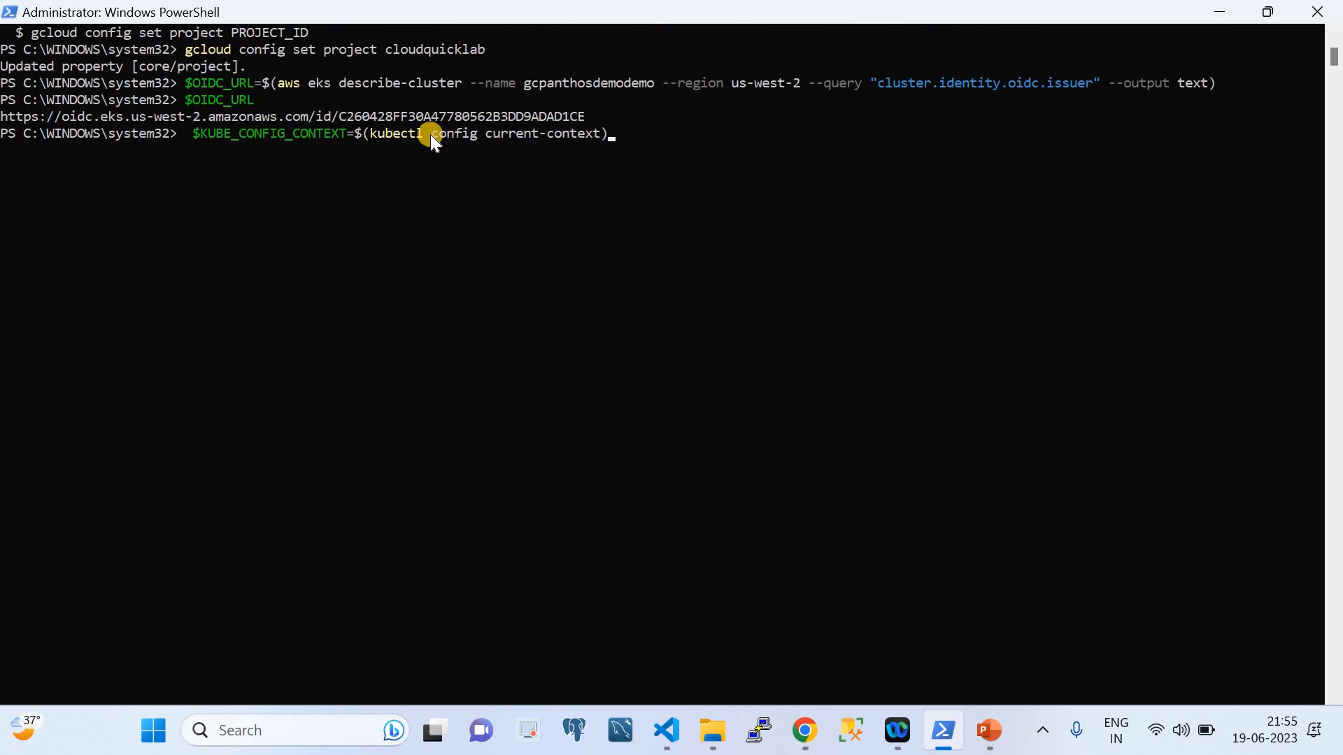
click(527, 153)
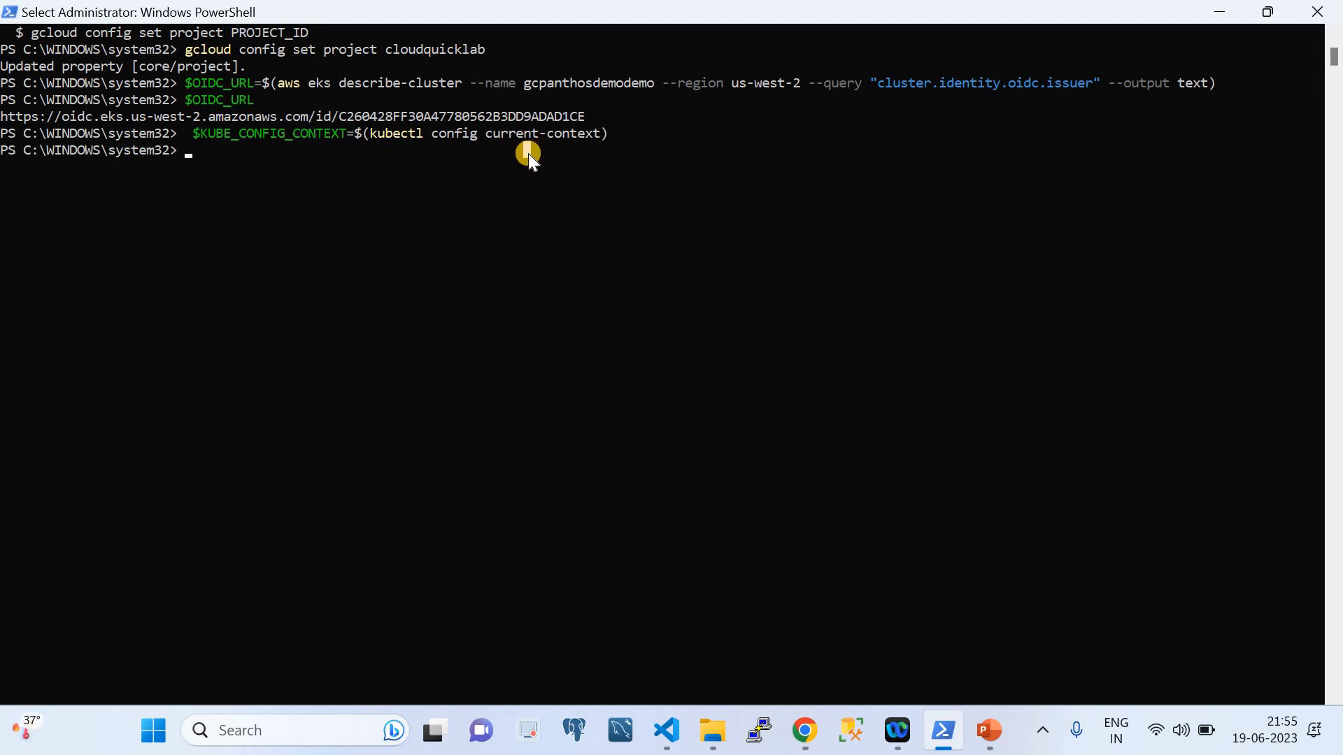
Reduce the recalled command to $KUBE_CONFIG_CONTEXT and run it to print the stored context.
key(Up)
key(BackSpace)
key(BackSpace)
key(BackSpace)
key(BackSpace)
key(BackSpace)
key(BackSpace)
key(BackSpace)
key(BackSpace)
key(BackSpace)
key(BackSpace)
key(BackSpace)
key(BackSpace)
key(BackSpace)
key(BackSpace)
key(BackSpace)
key(BackSpace)
key(BackSpace)
key(BackSpace)
key(BackSpace)
key(BackSpace)
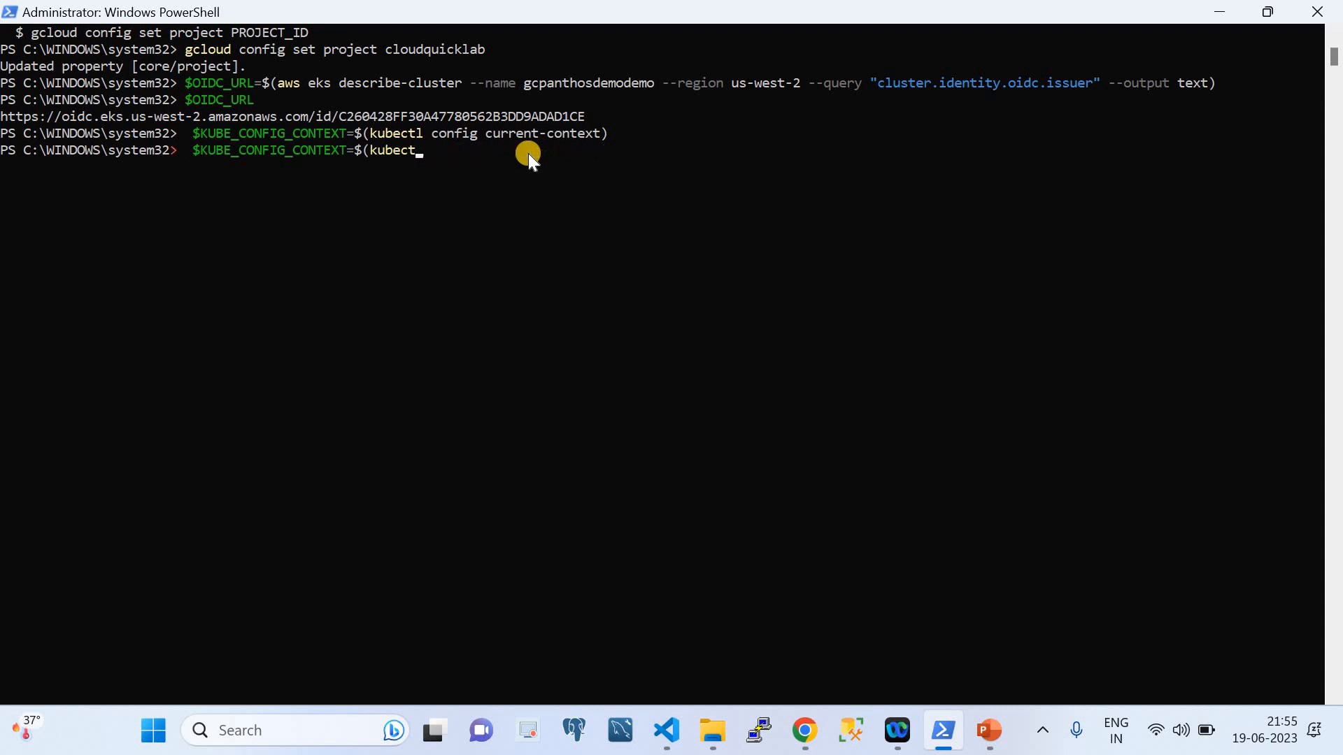
key(Return)
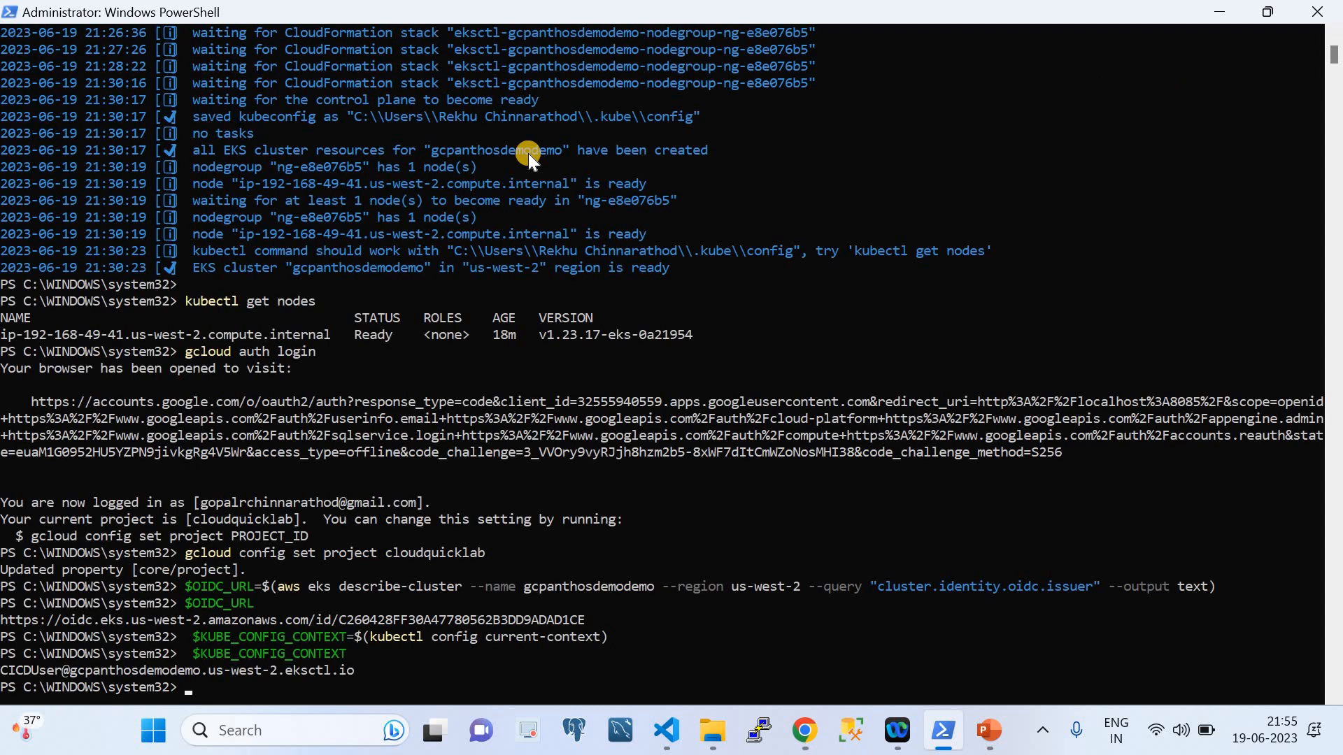
scroll(530, 325, down, 3)
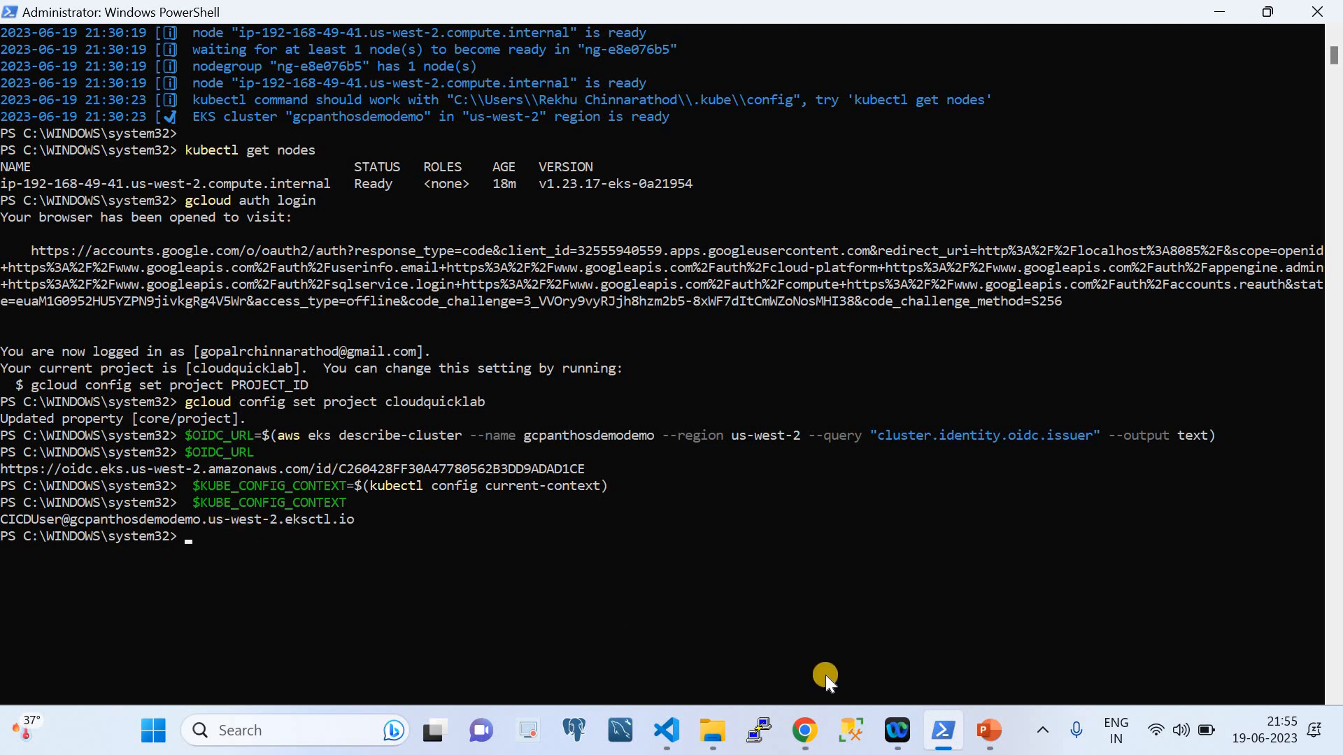
Check the registration page in Chrome, then copy the full gcloud container hub memberships register line from Helpfile.txt in VS Code.
click(666, 730)
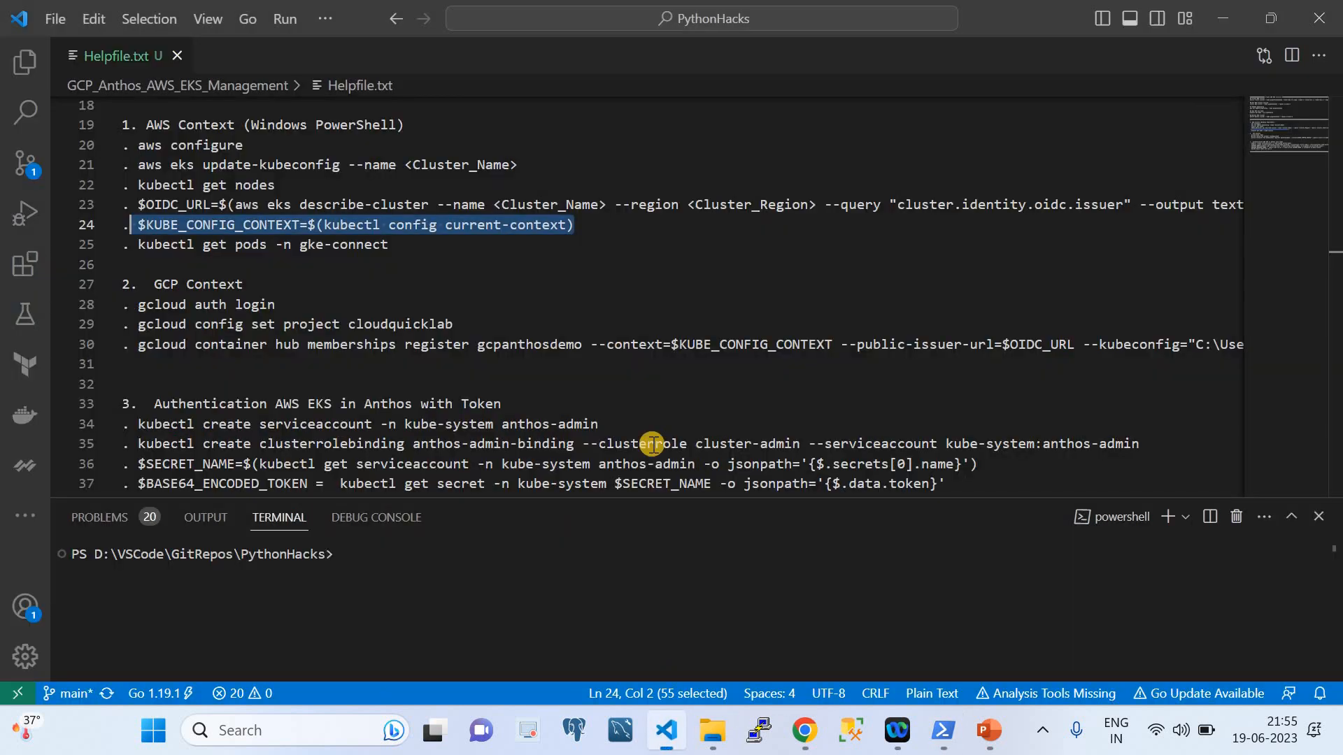
click(804, 730)
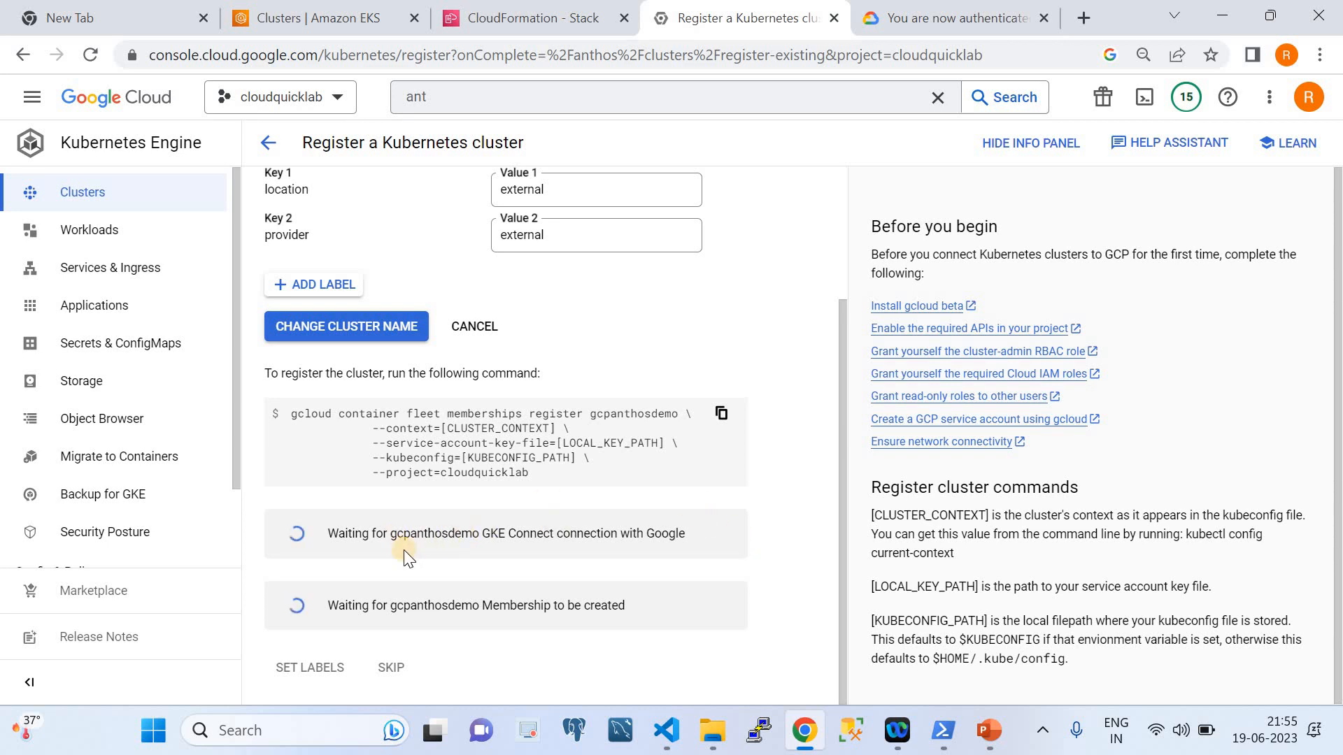
click(667, 730)
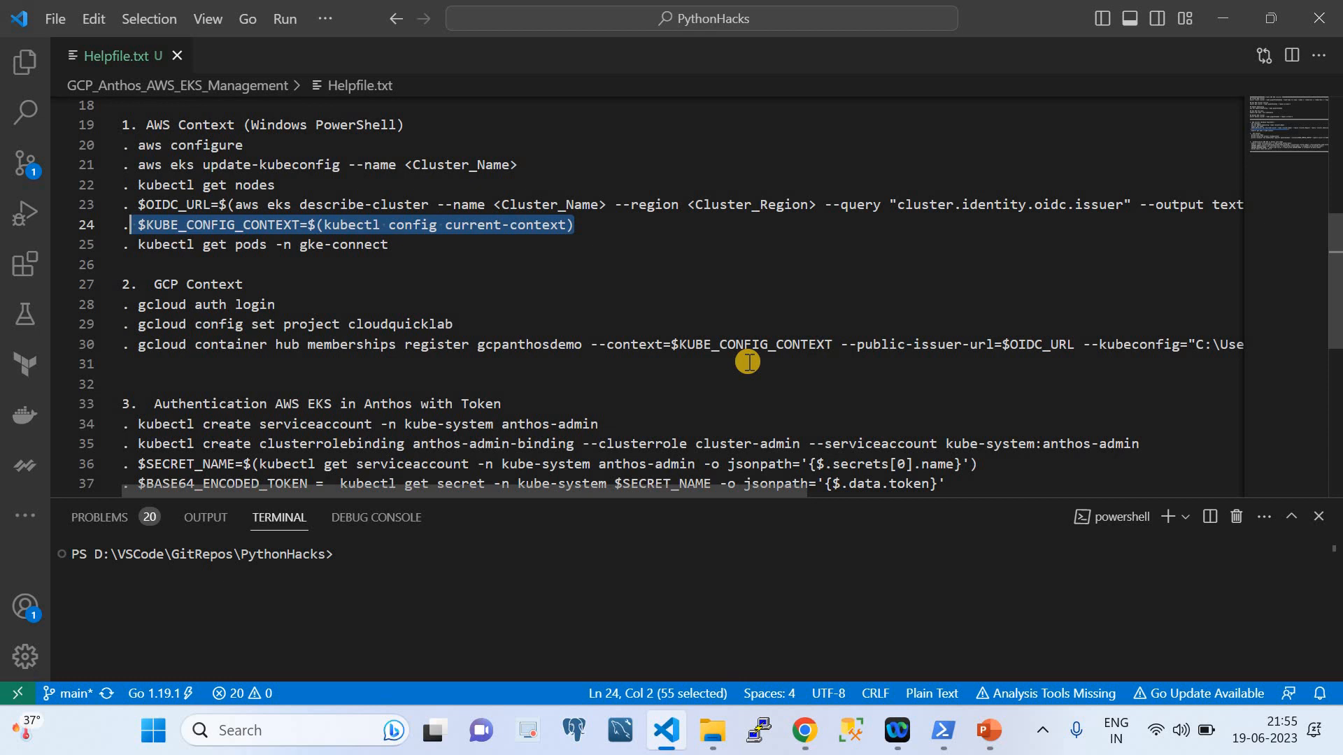
scroll(747, 361, right, 5)
scroll(747, 361, right, 8)
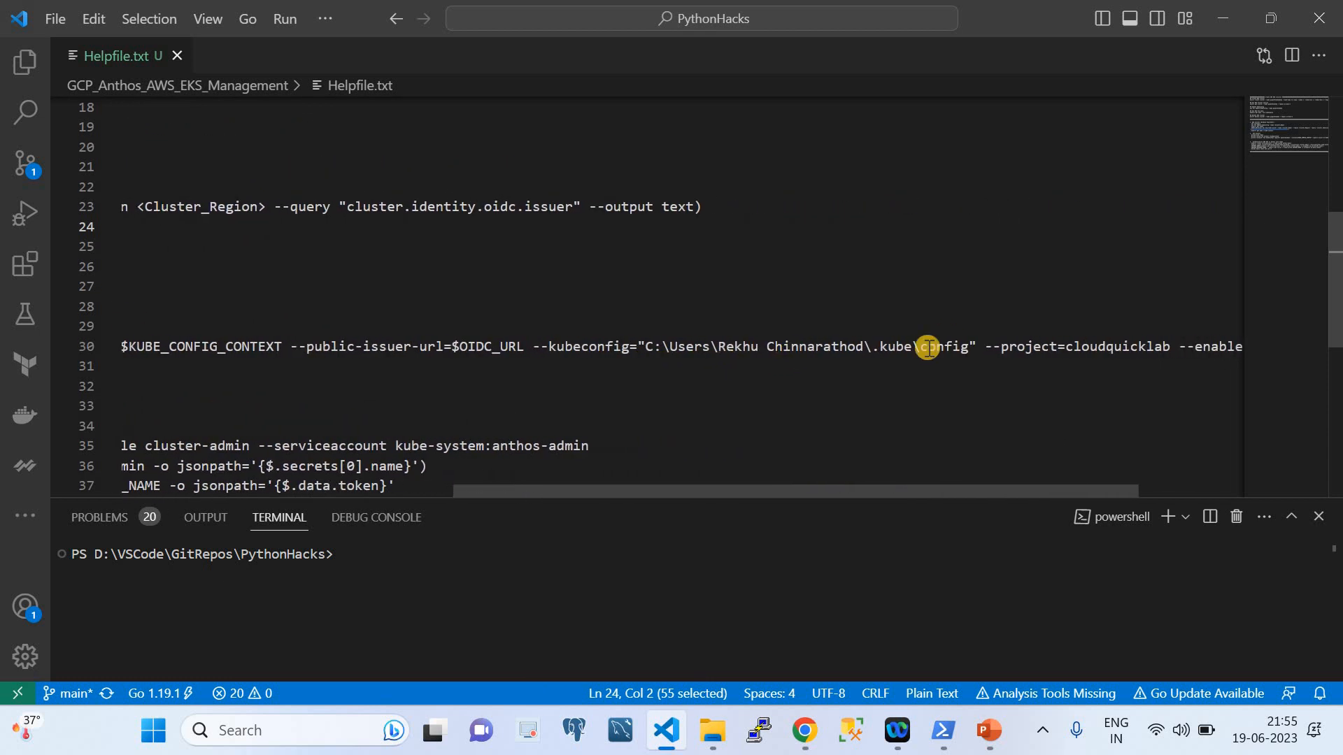
scroll(1001, 370, right, 4)
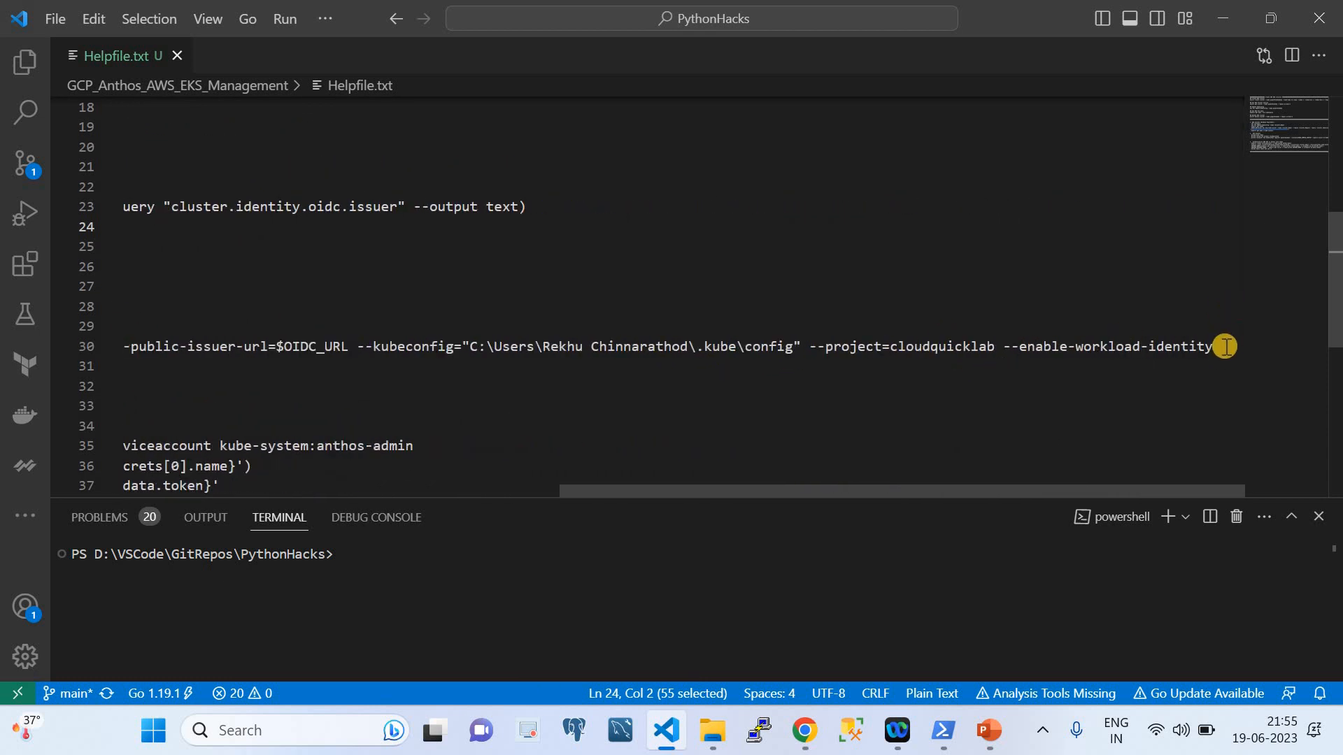
drag(1218, 346, 138, 349)
key(ctrl+c)
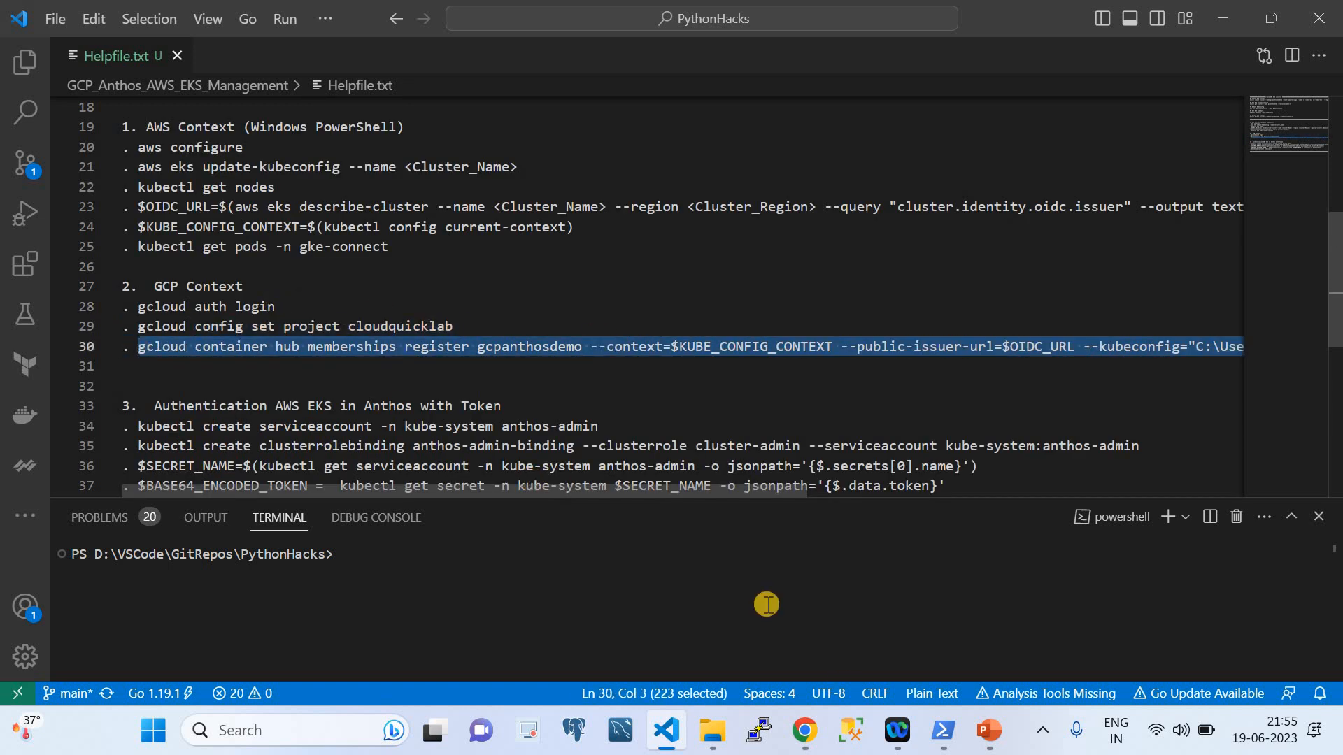
Paste the gcloud container hub memberships register gcpanthosdemo command into Windows PowerShell and run it for project cloudquicklab with workload identity enabled.
click(944, 738)
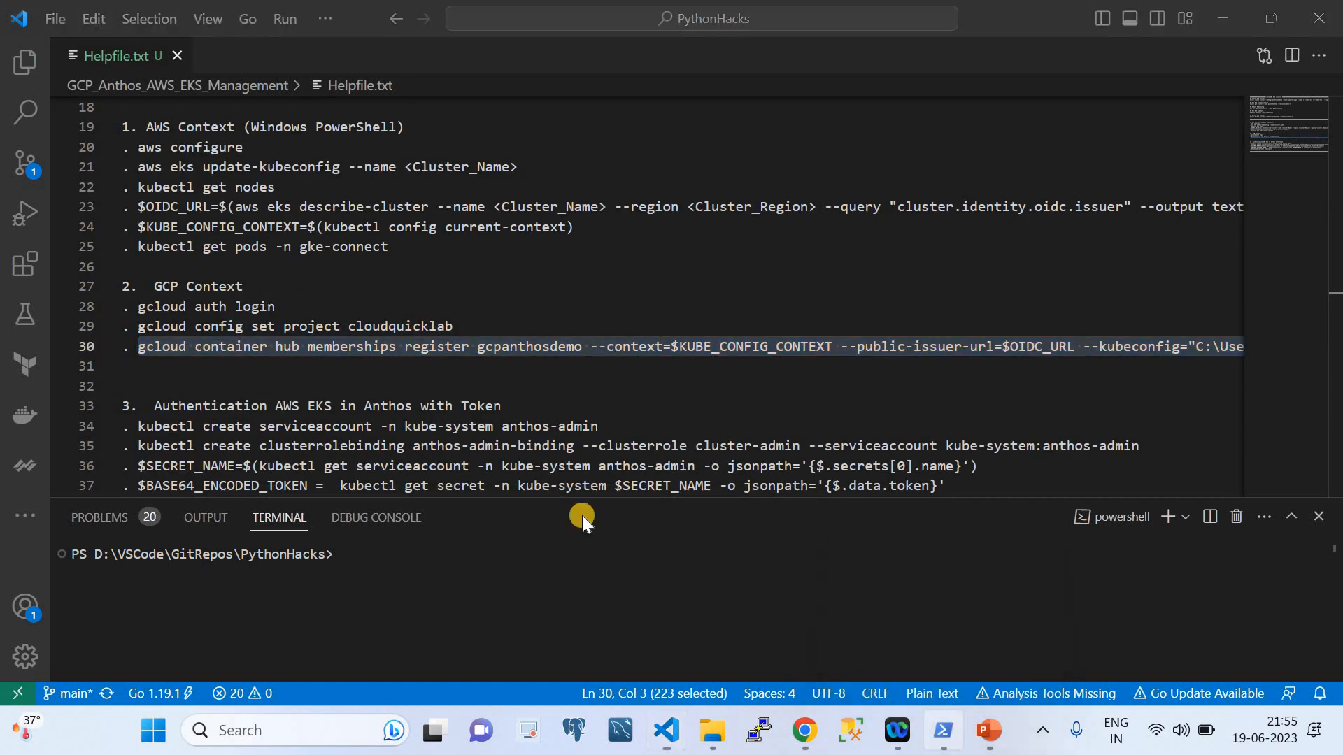
right_click(471, 458)
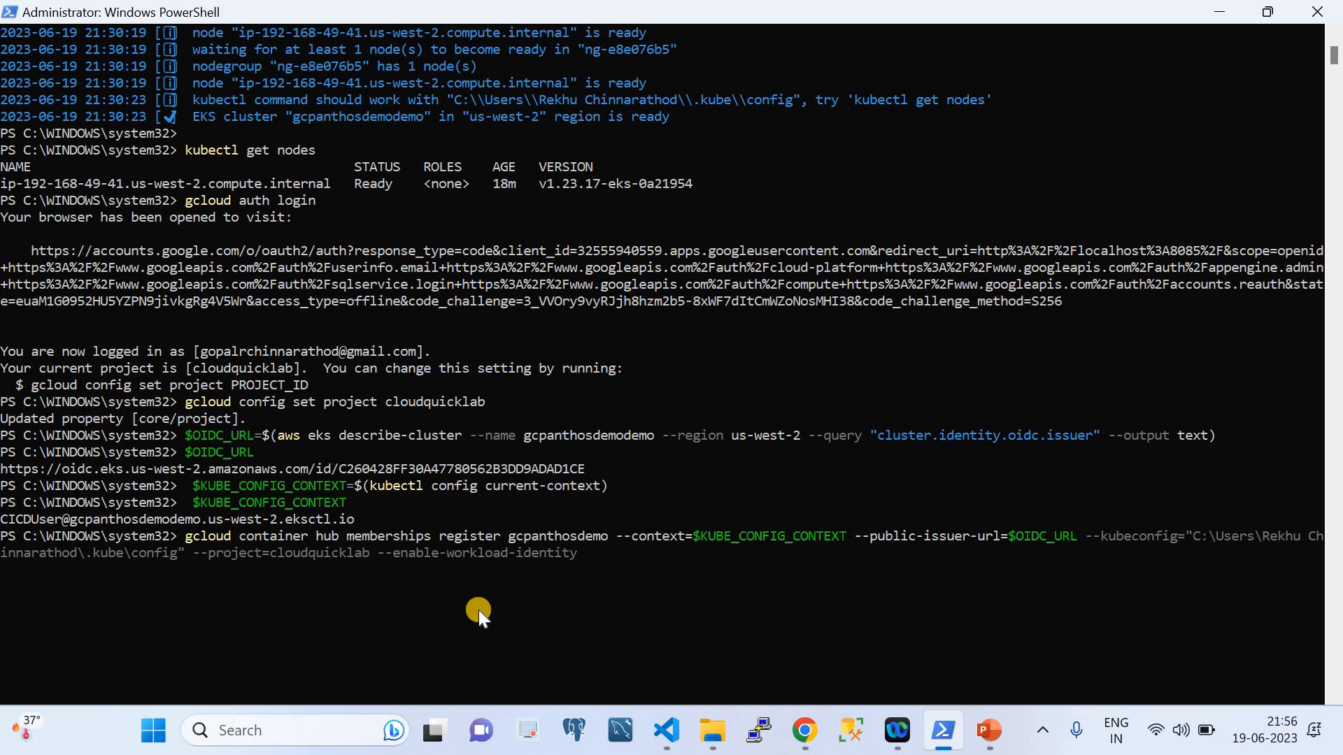
key(Return)
Monitor the gcpanthosdemo membership and GKE Connect status in Chrome, and examine the registration output in Windows PowerShell.
click(805, 730)
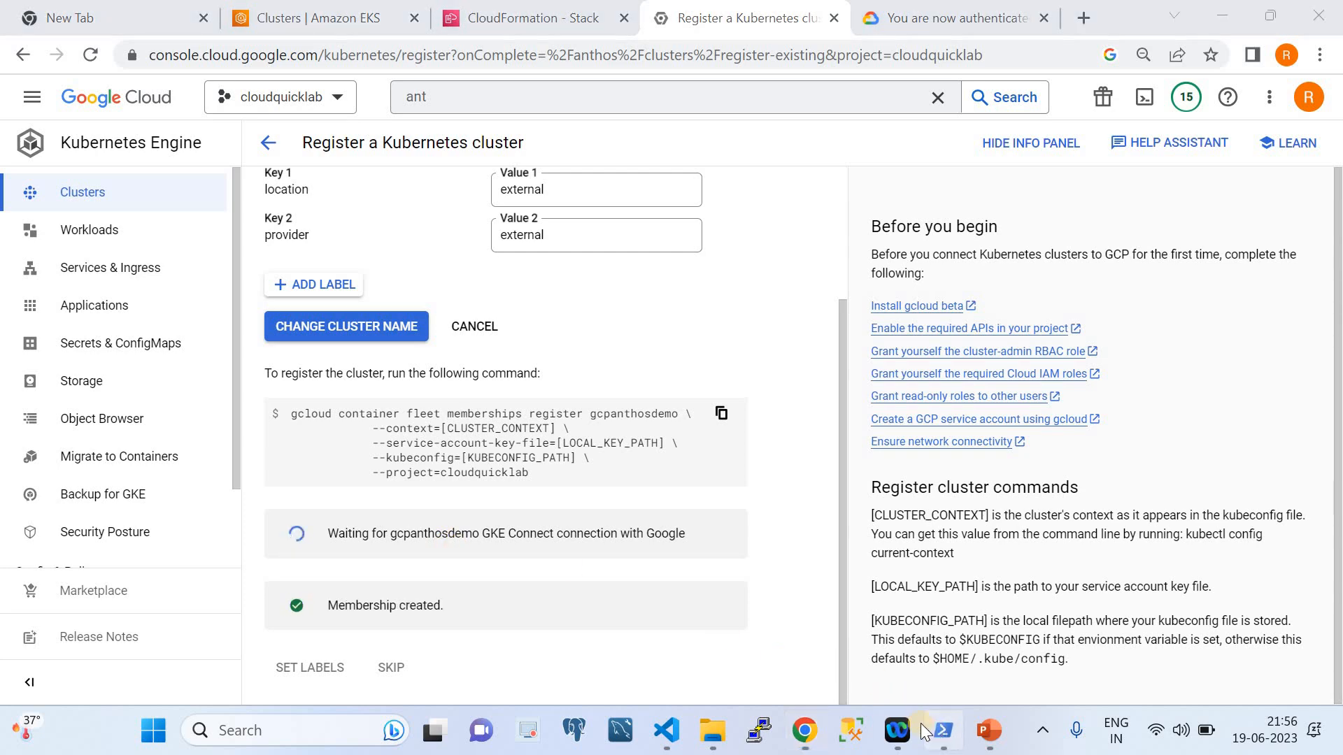
click(942, 730)
scroll(606, 545, down, 4)
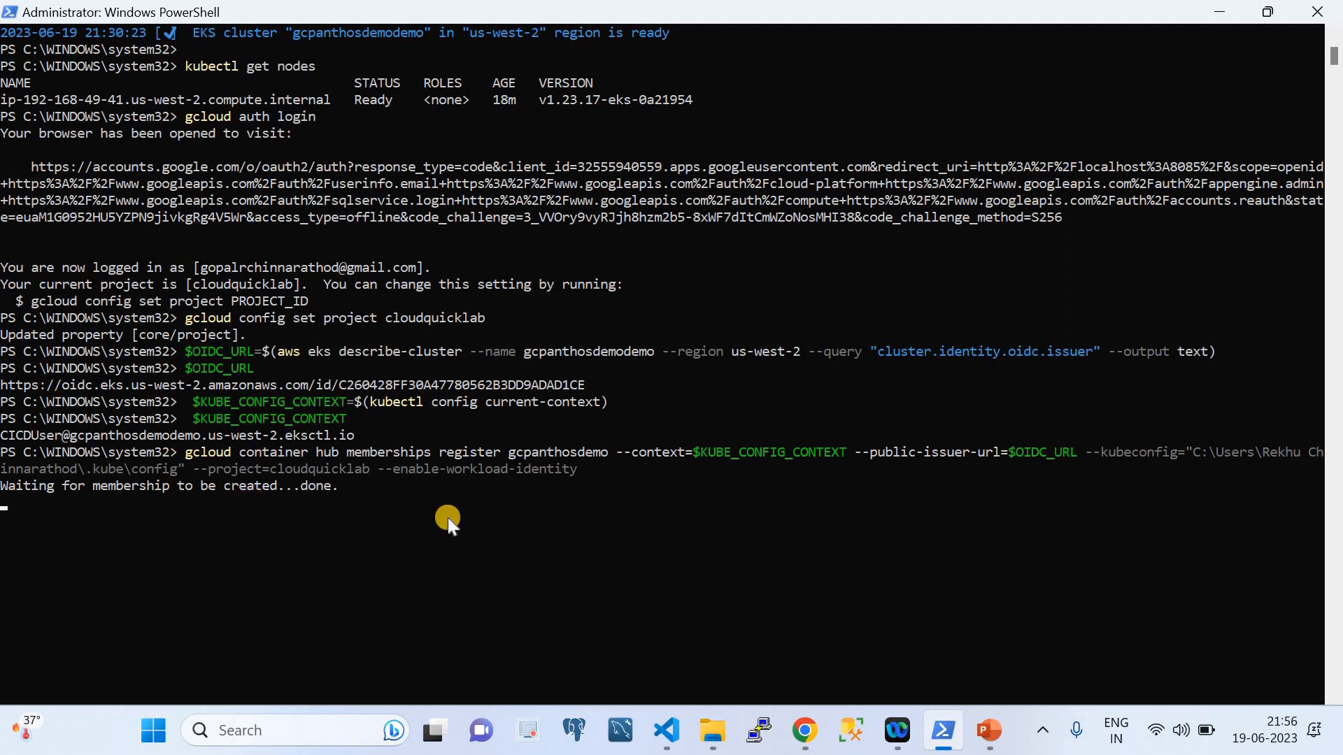
click(804, 730)
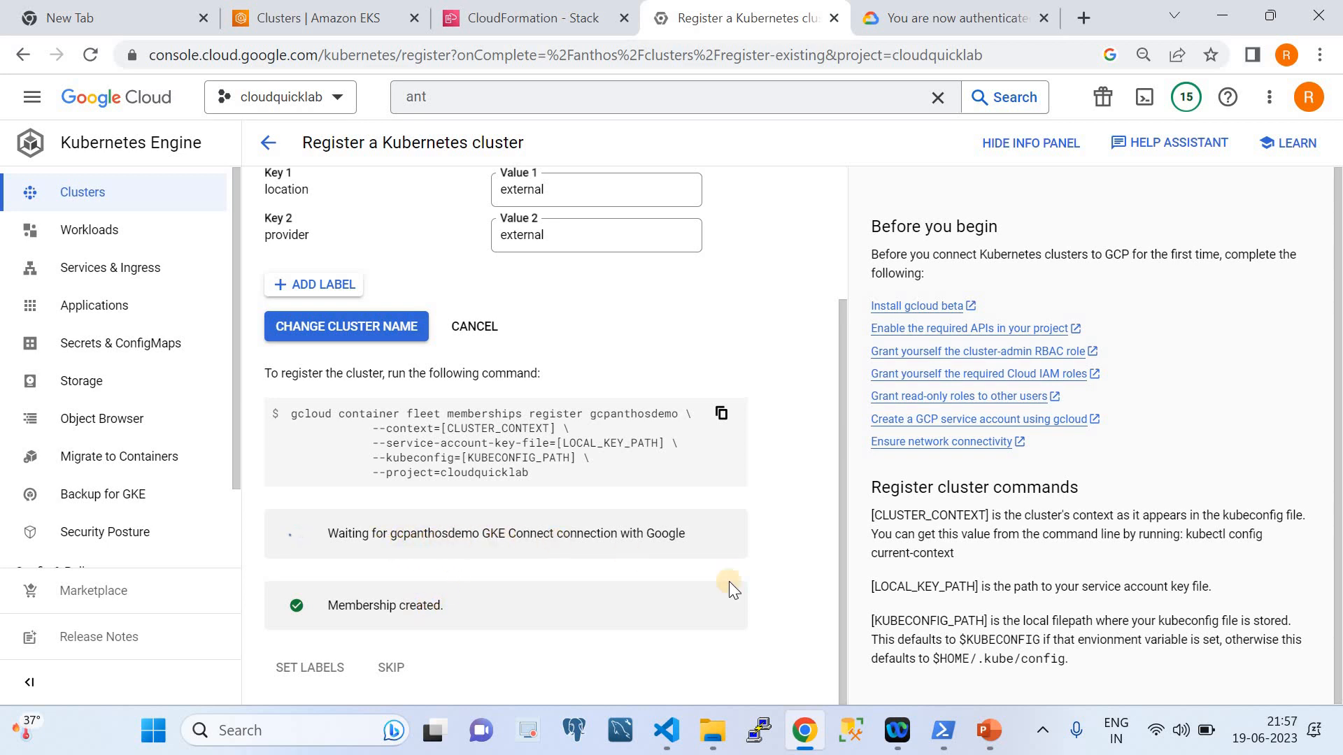
click(944, 733)
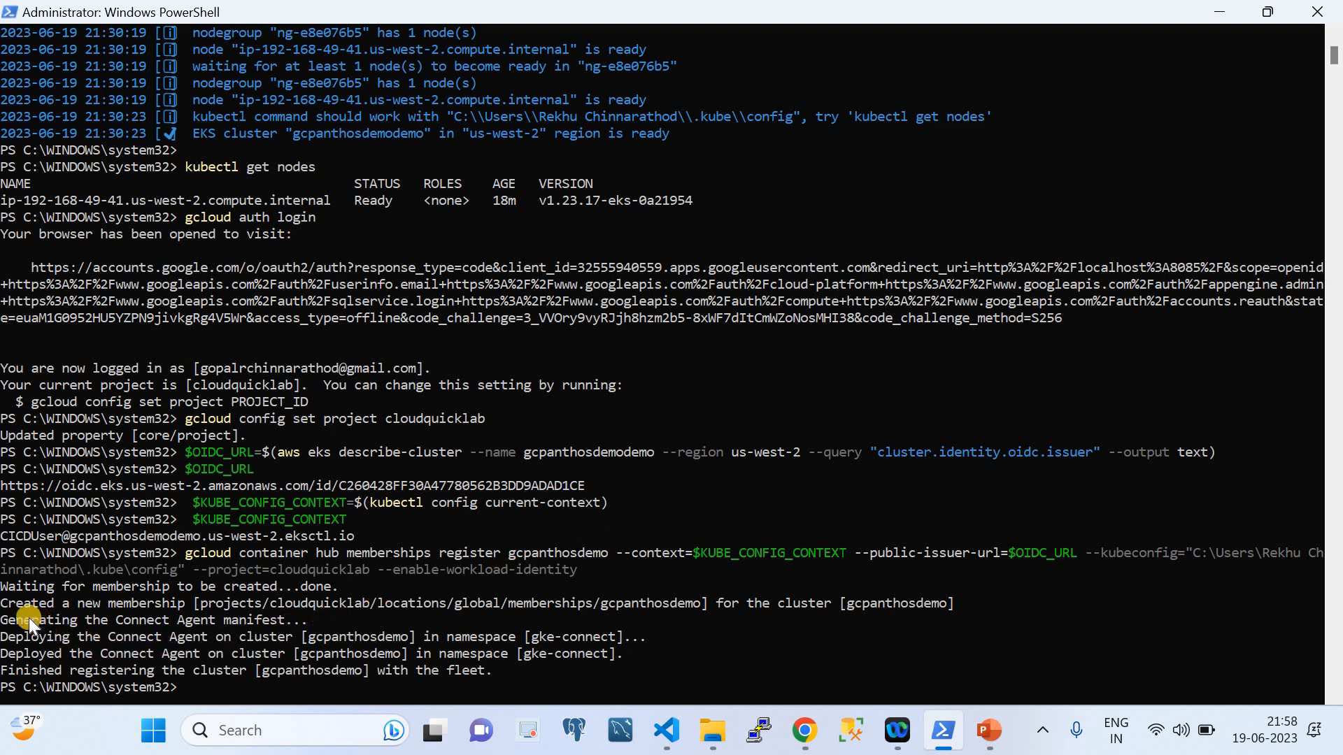
scroll(256, 615, down, 2)
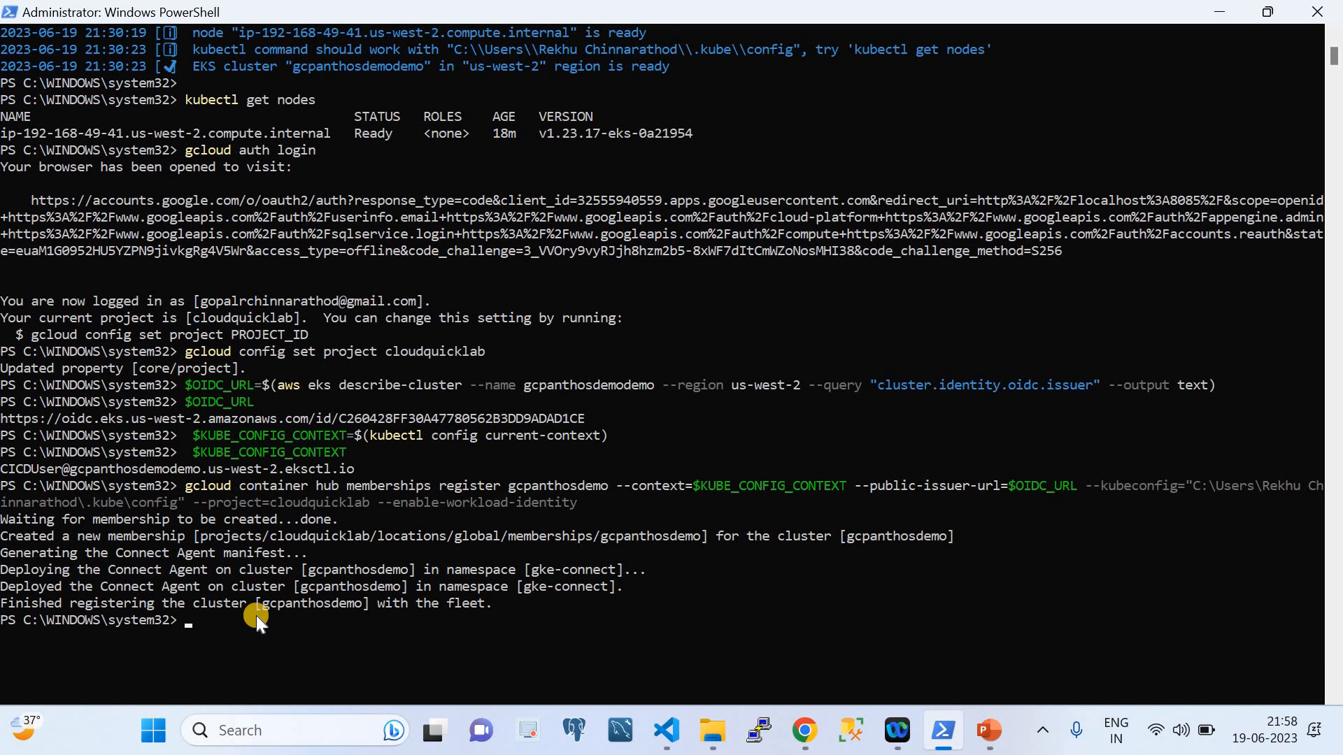
Recall the kubectl get nodes command, change it to kubectl get pods, and run it.
scroll(154, 568, down, 1)
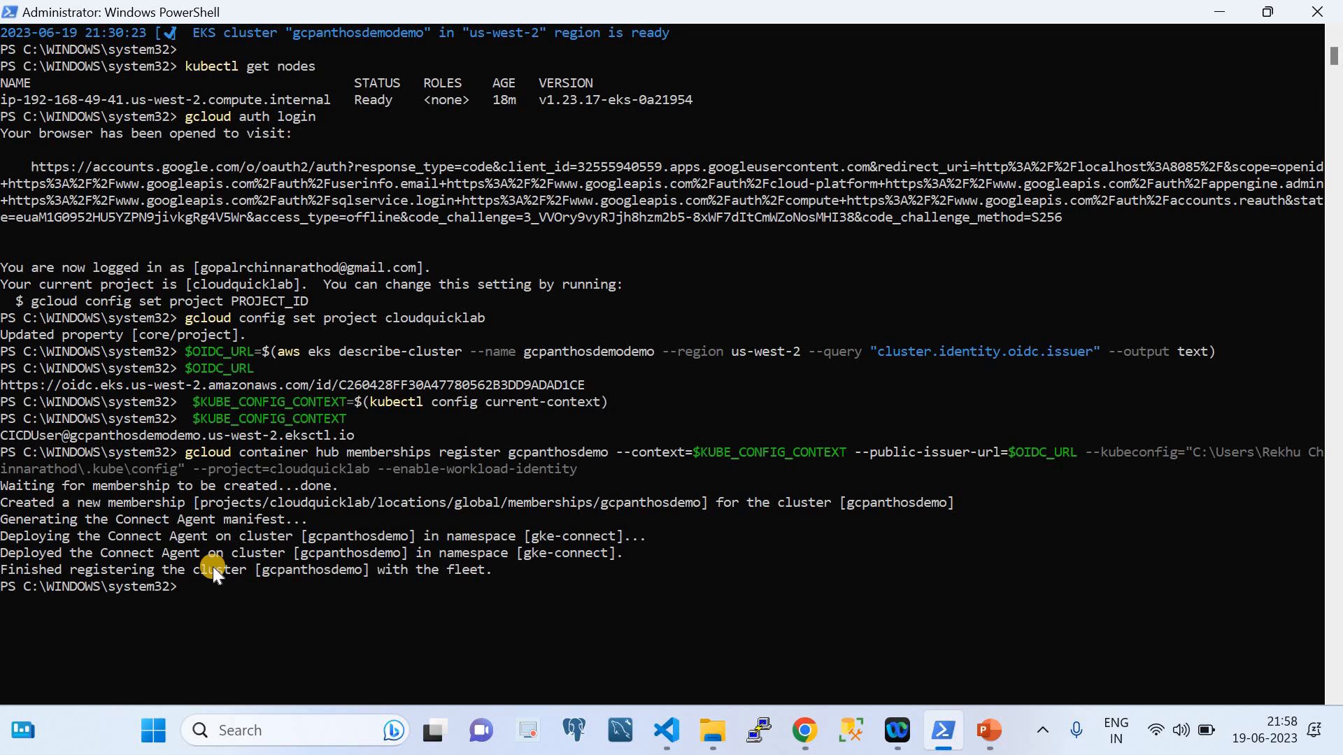
key(Up)
key(Up)
key(Up)
key(Up)
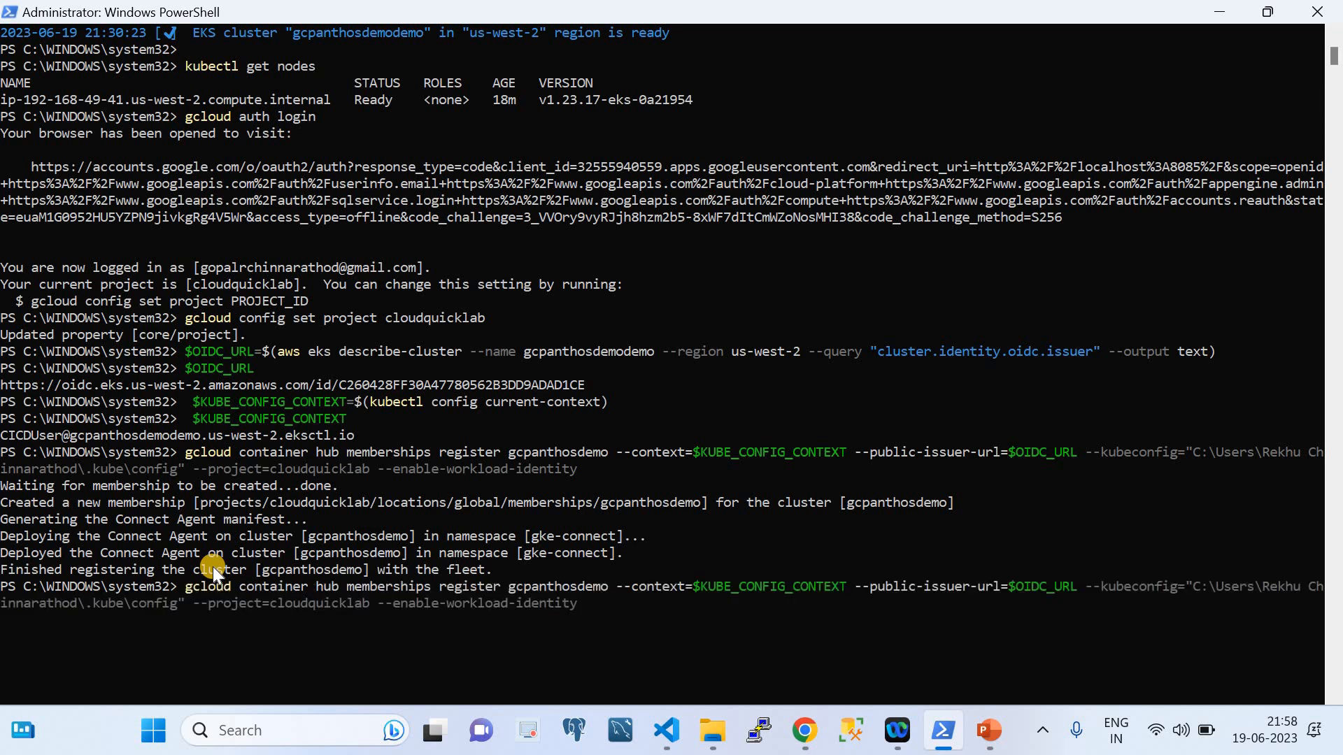
key(Up)
key(Up)
key(Up)
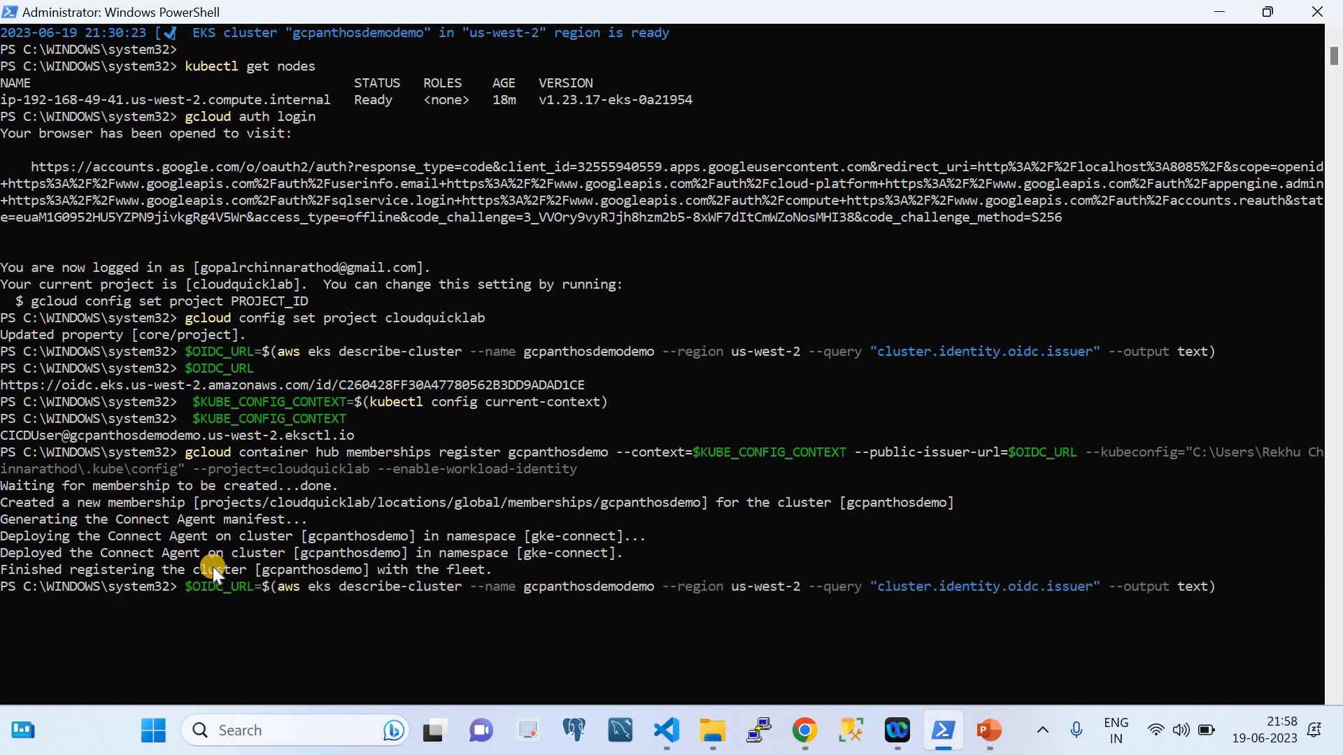
key(Up)
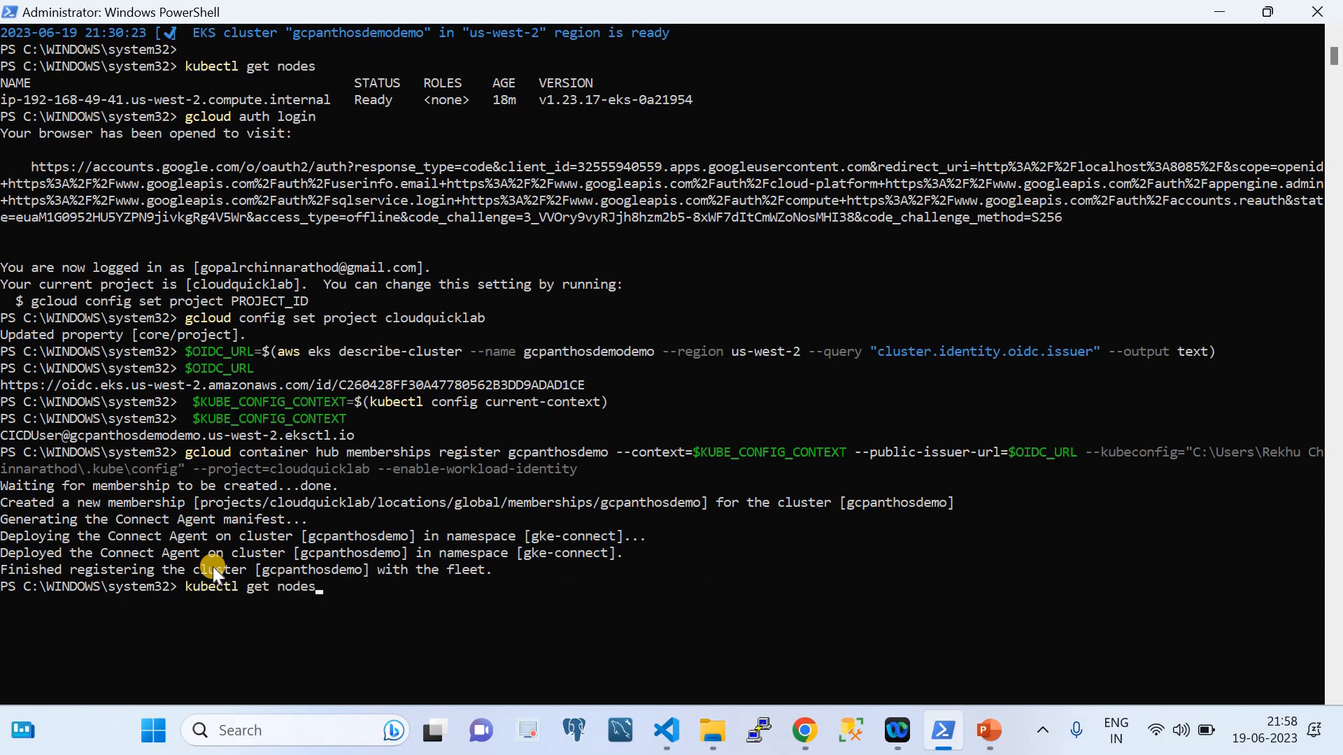
key(BackSpace)
key(BackSpace)
key(BackSpace)
key(BackSpace)
key(BackSpace)
text(pods)
scroll(650, 574, down, 1)
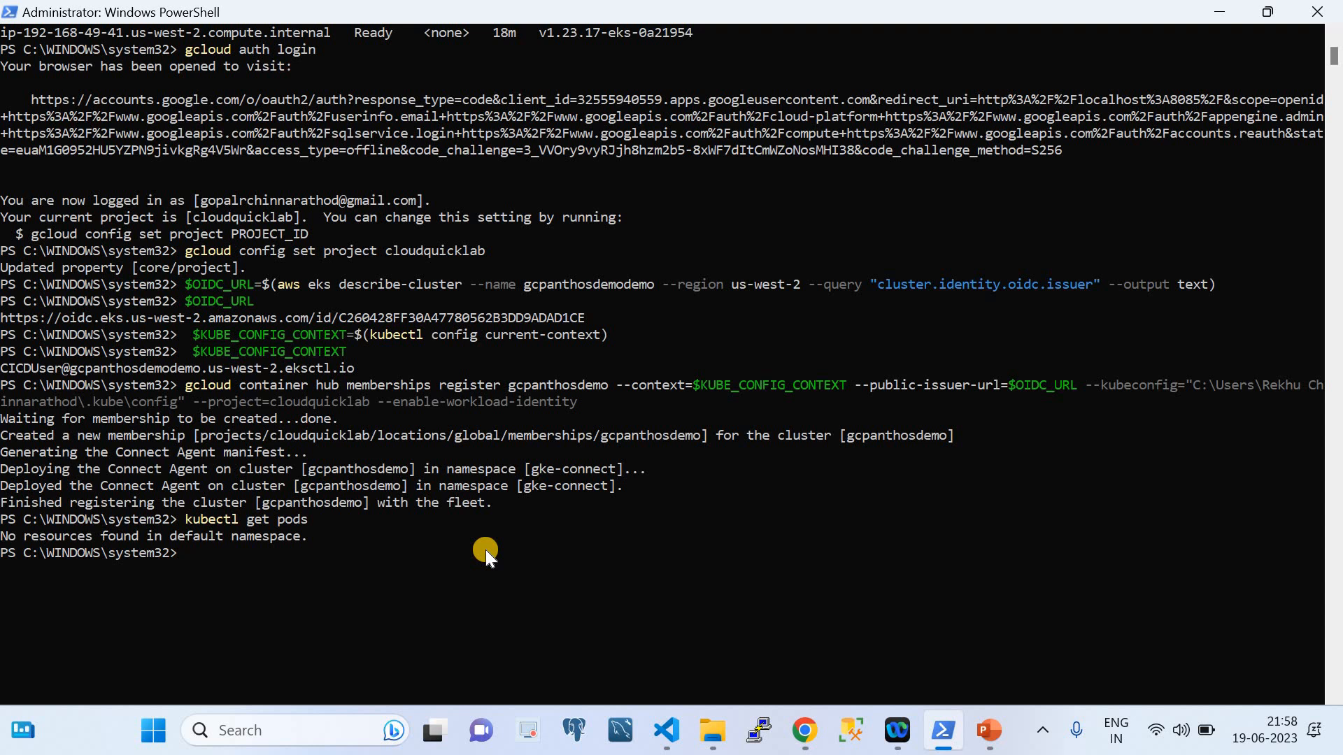
Review the token authentication commands for AWS EKS in Helpfile.txt in VS Code, including the anthos-admin service account name.
click(666, 730)
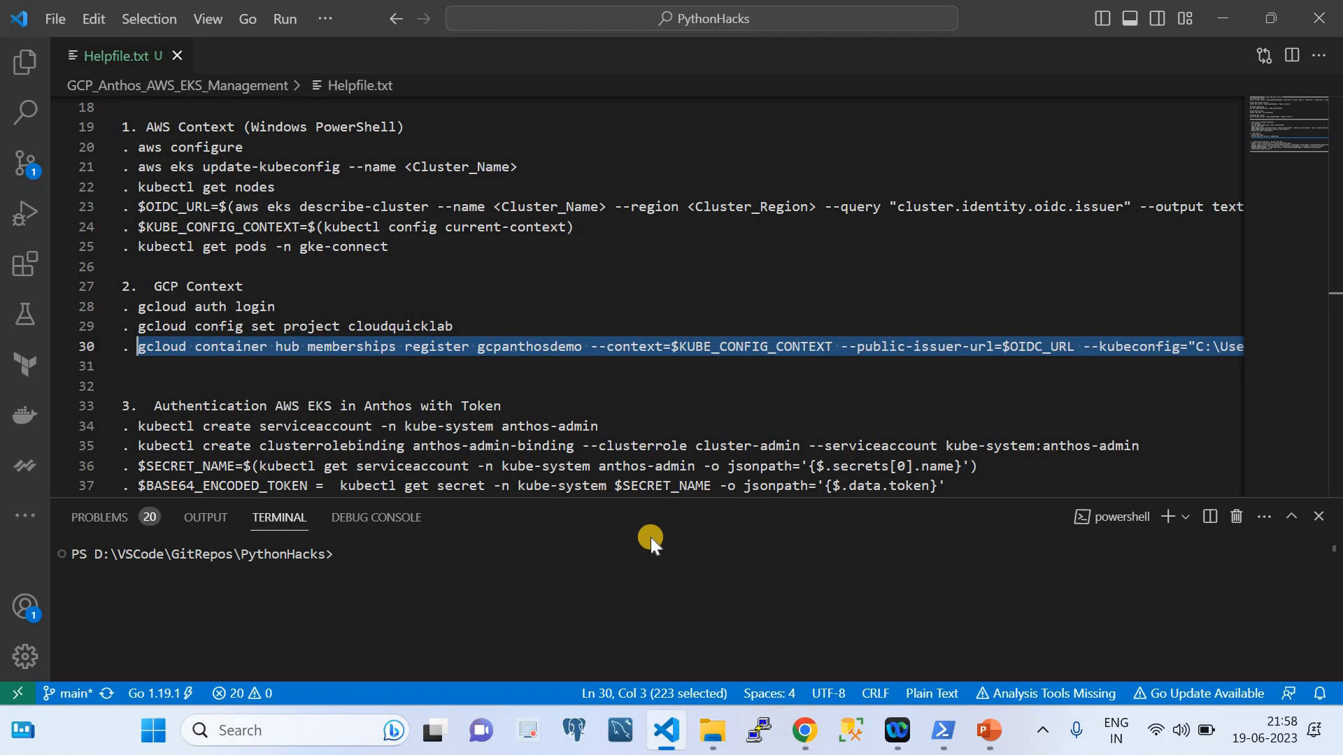
scroll(658, 385, down, 1)
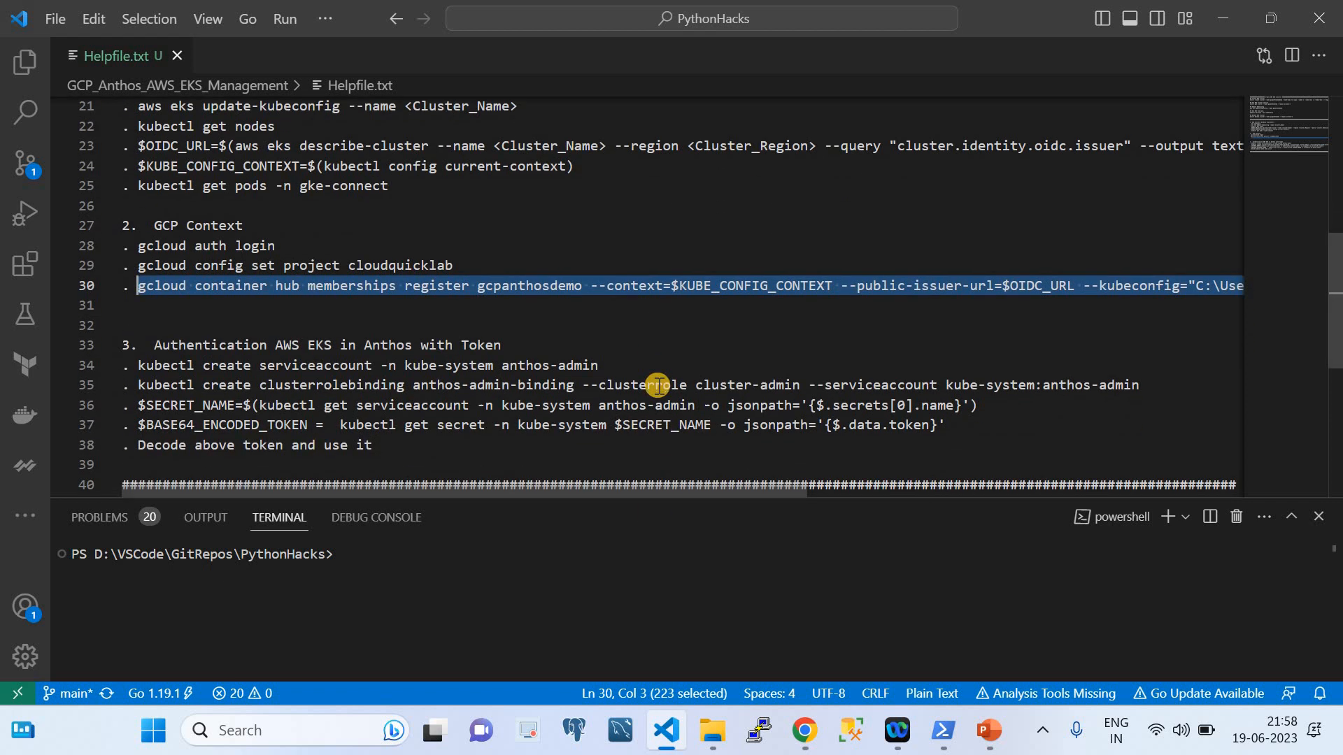
scroll(658, 385, down, 1)
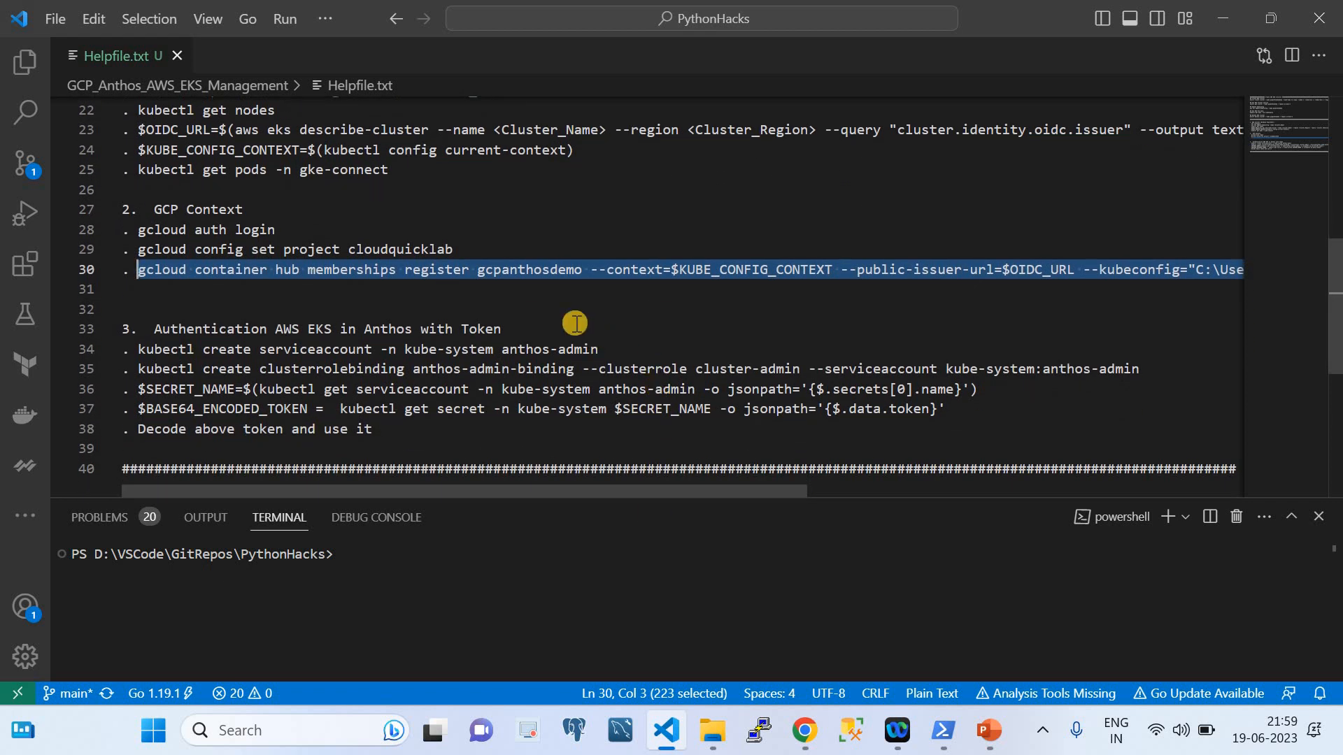
drag(599, 348, 505, 346)
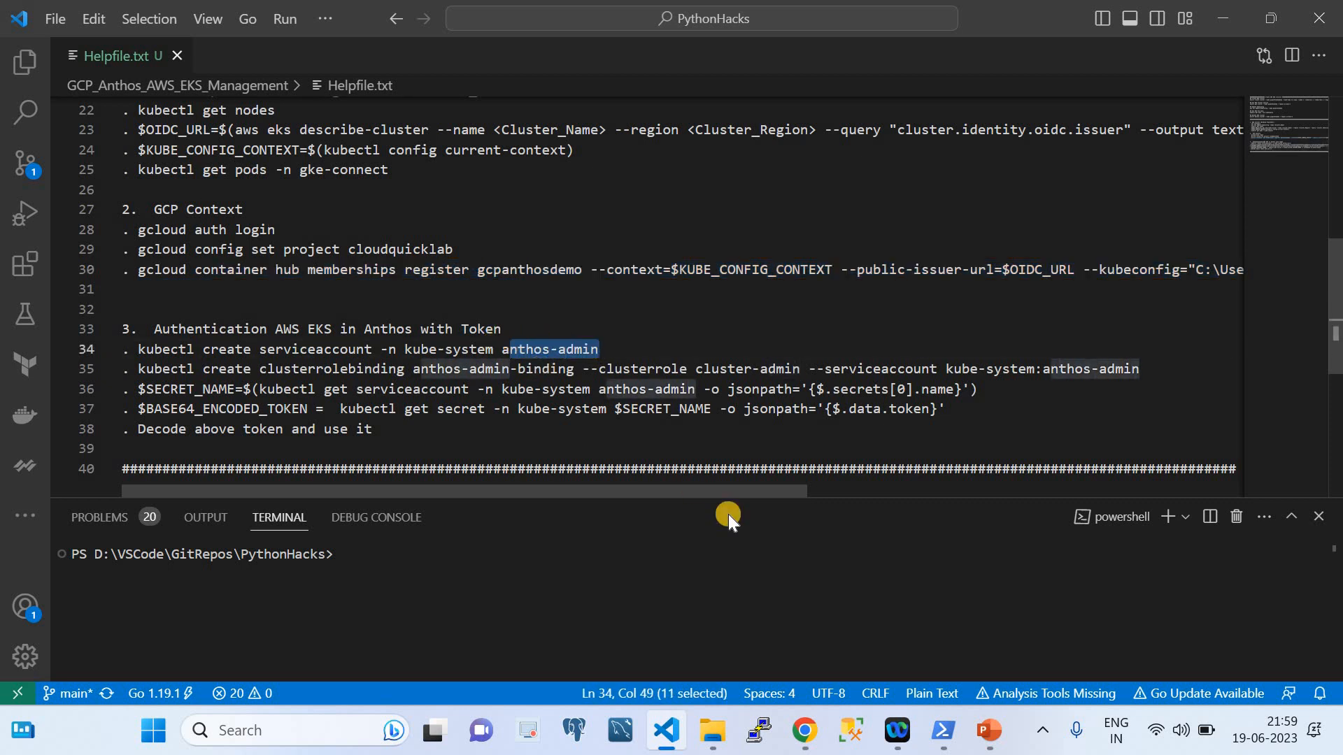
Return to Windows PowerShell and run kubectl get ns, followed by kubectl get pods -n gke-connect.
key(alt+Tab)
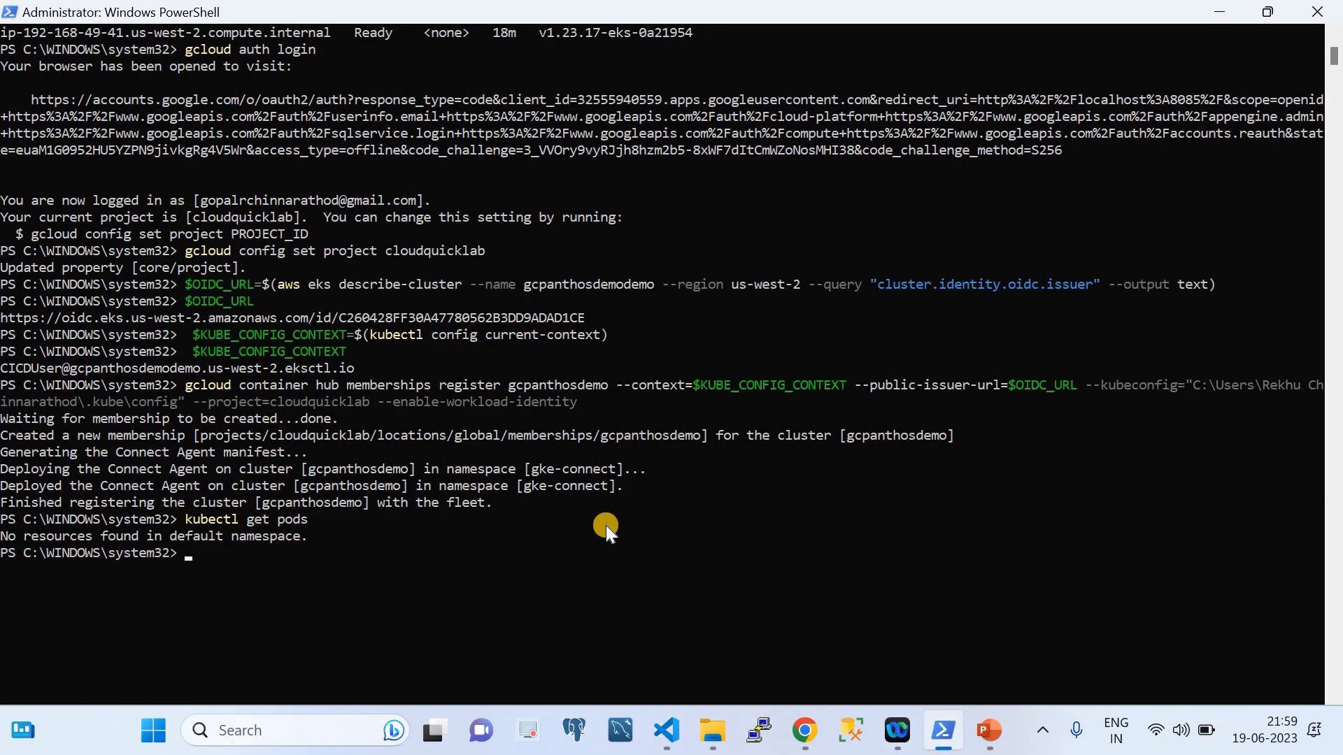
text(kubectl get ns)
key(Return)
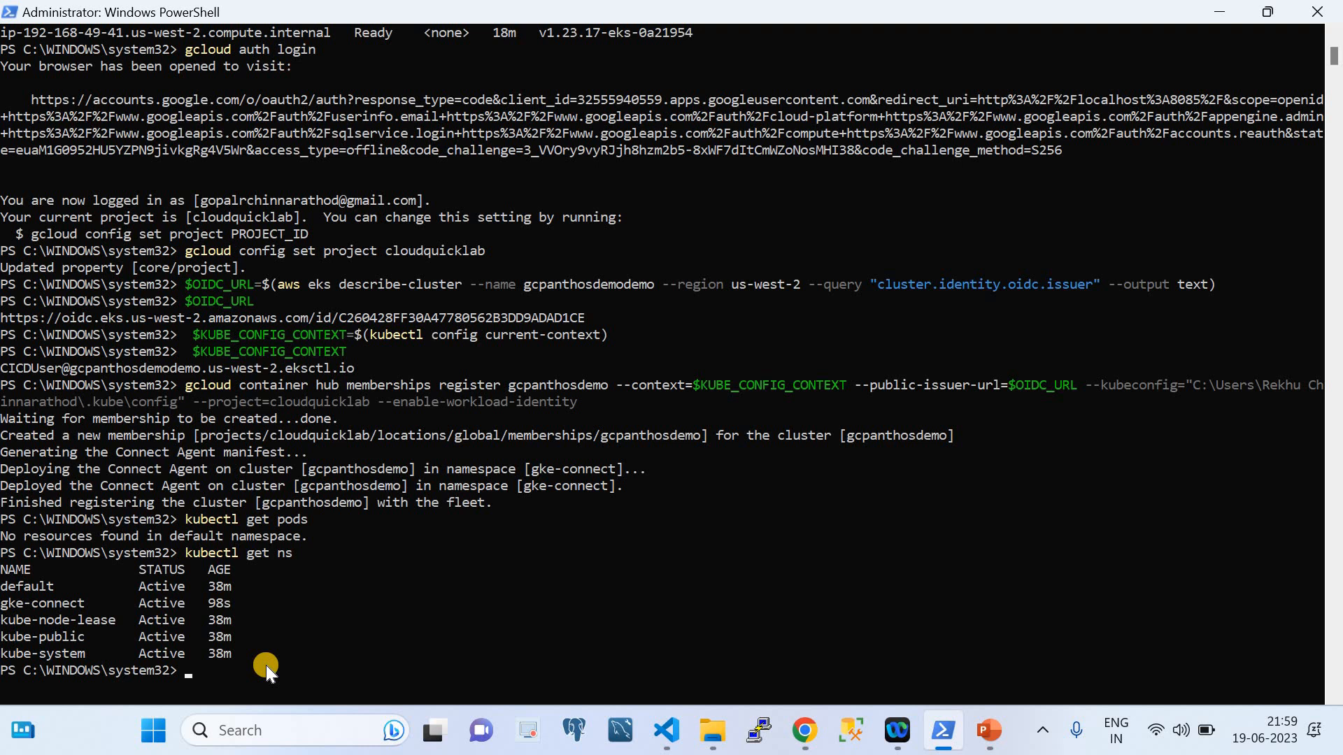
text(kubectl get pods -n gke-connect)
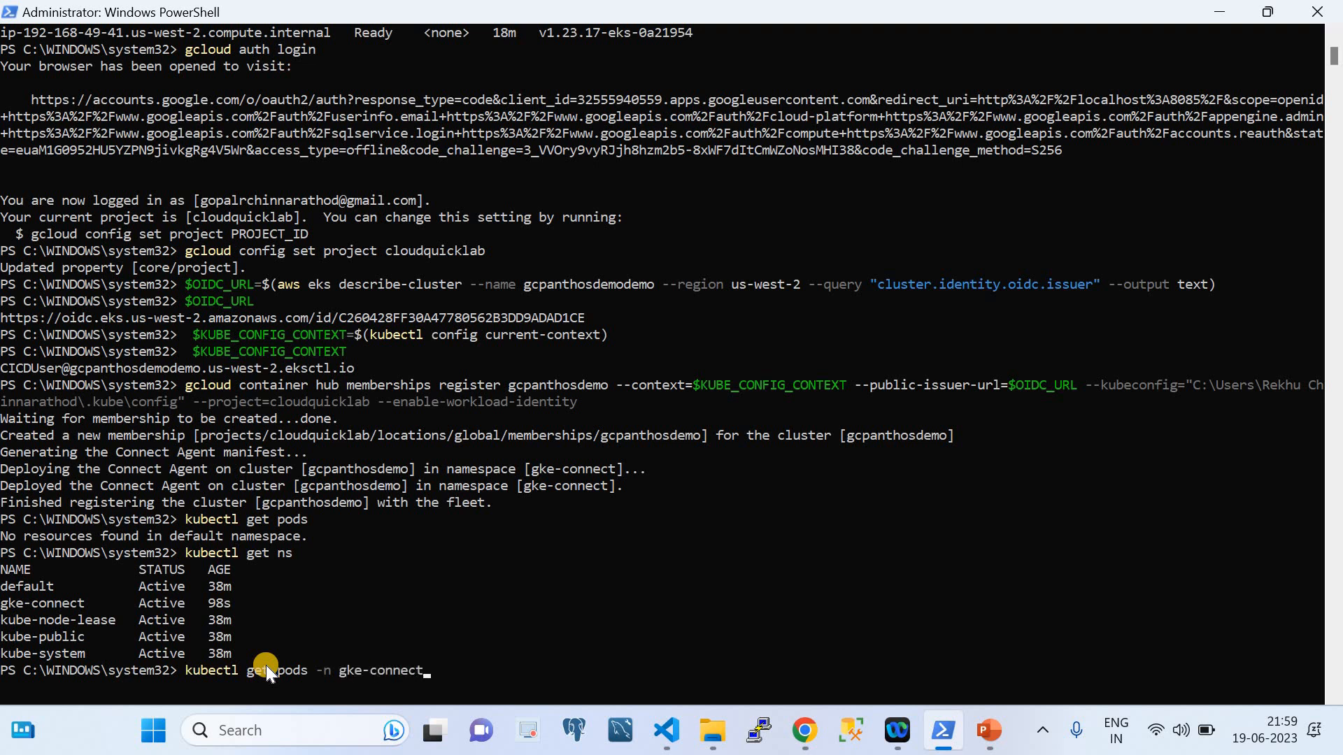
key(Return)
scroll(386, 585, down, 8)
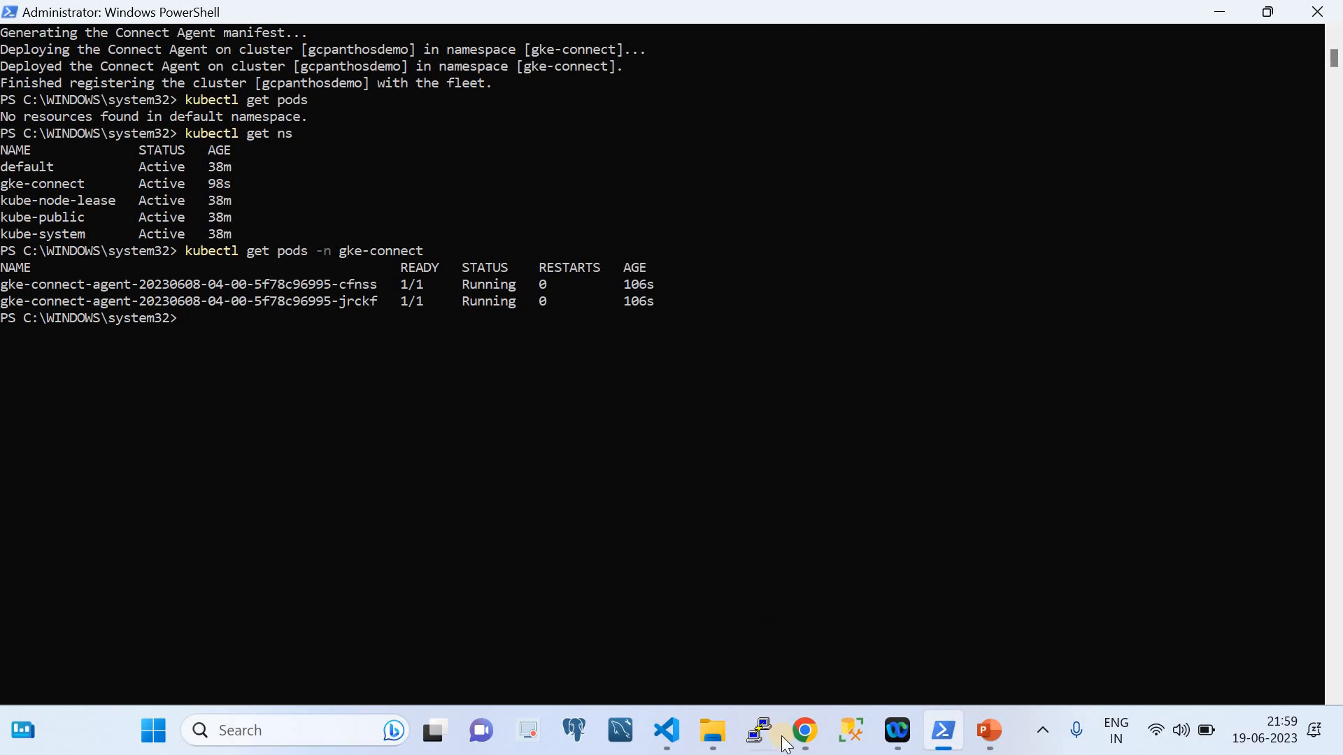
Switch to Chrome, finish the cluster registration without setting labels, and open the details of gcpanthosdemo from the Anthos clusters list.
click(803, 745)
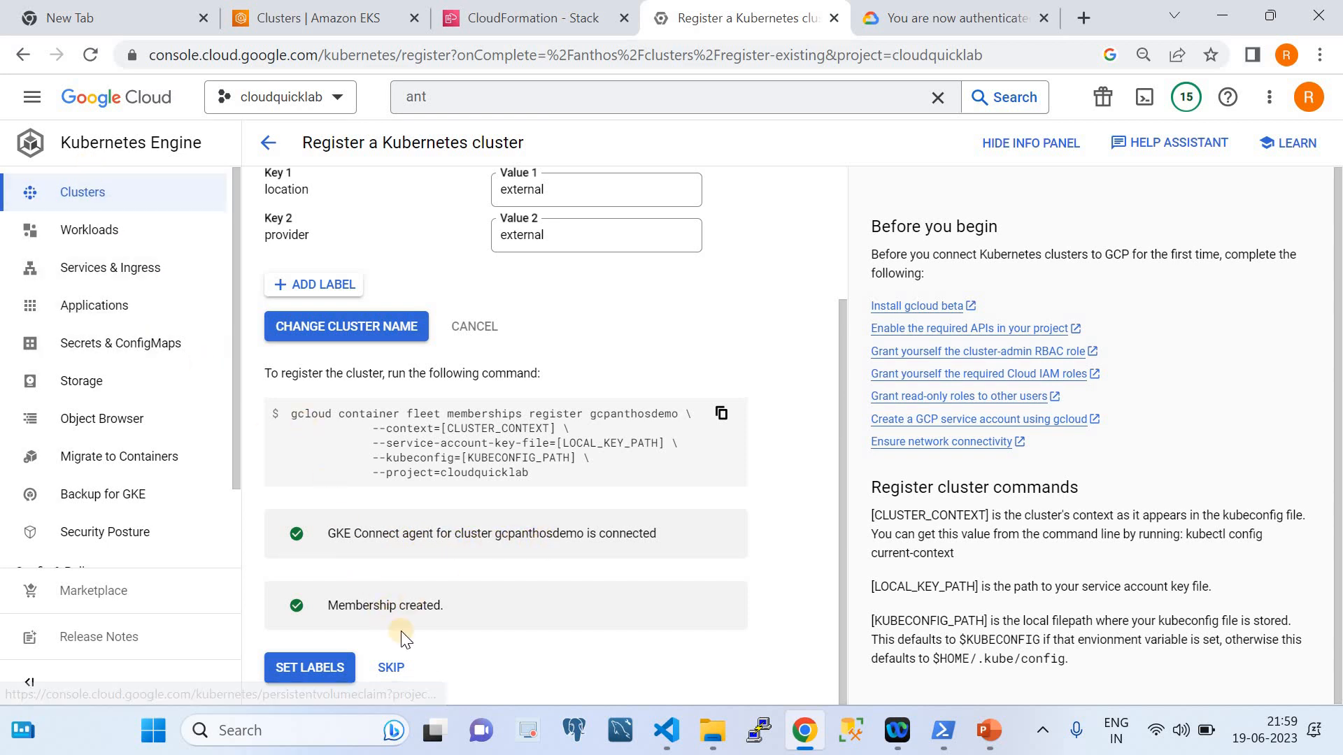
click(389, 667)
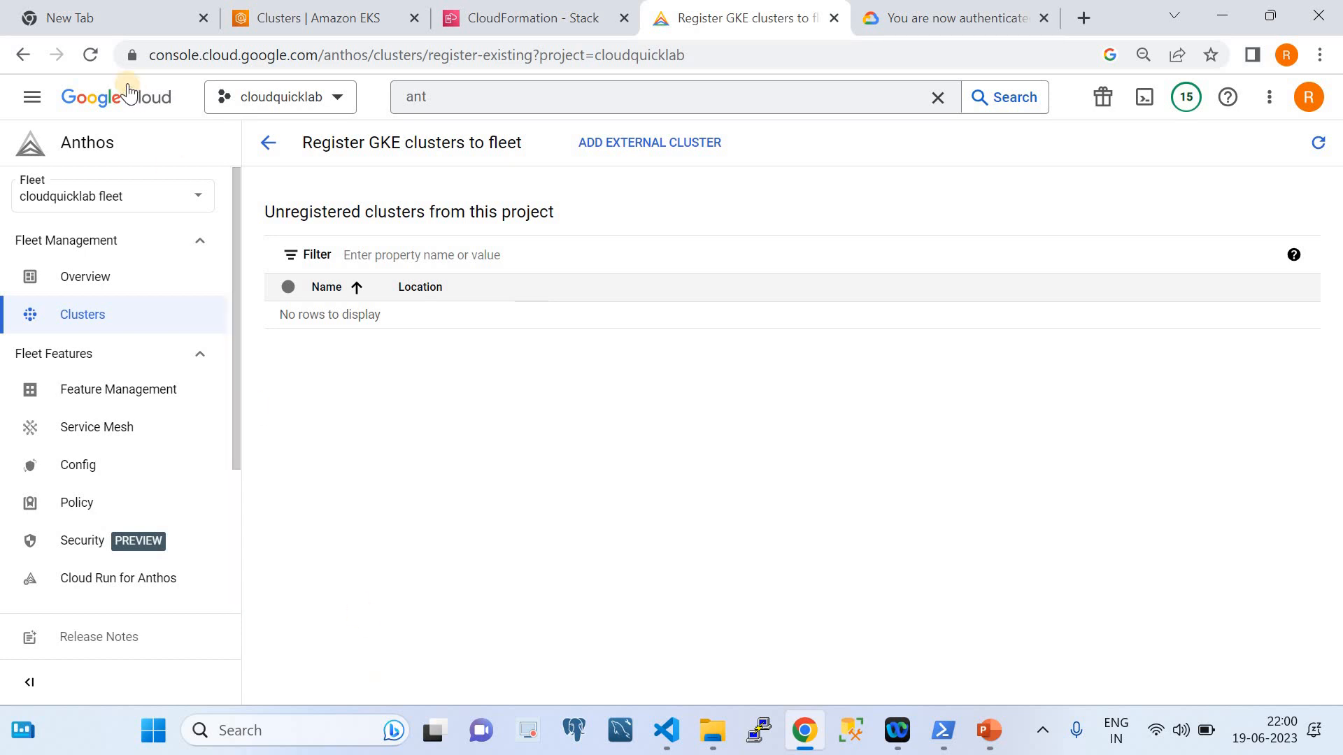
click(91, 56)
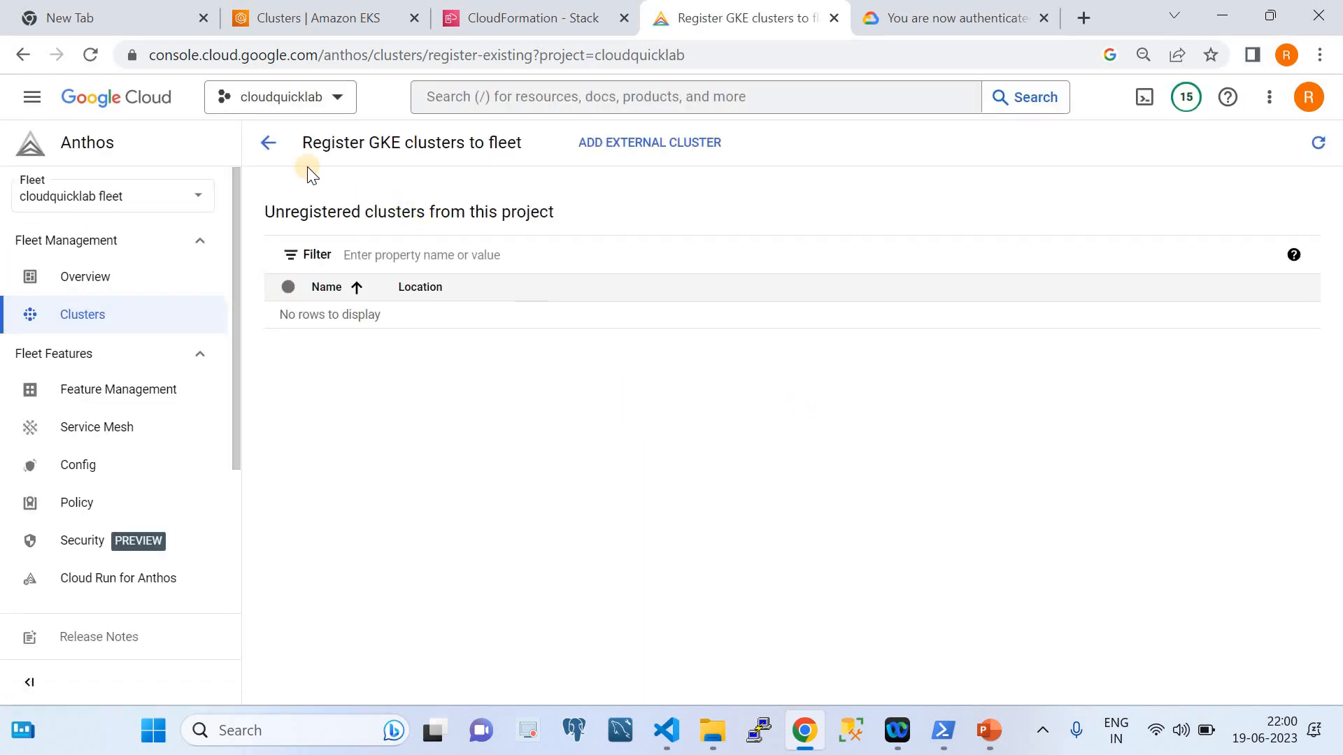
click(279, 147)
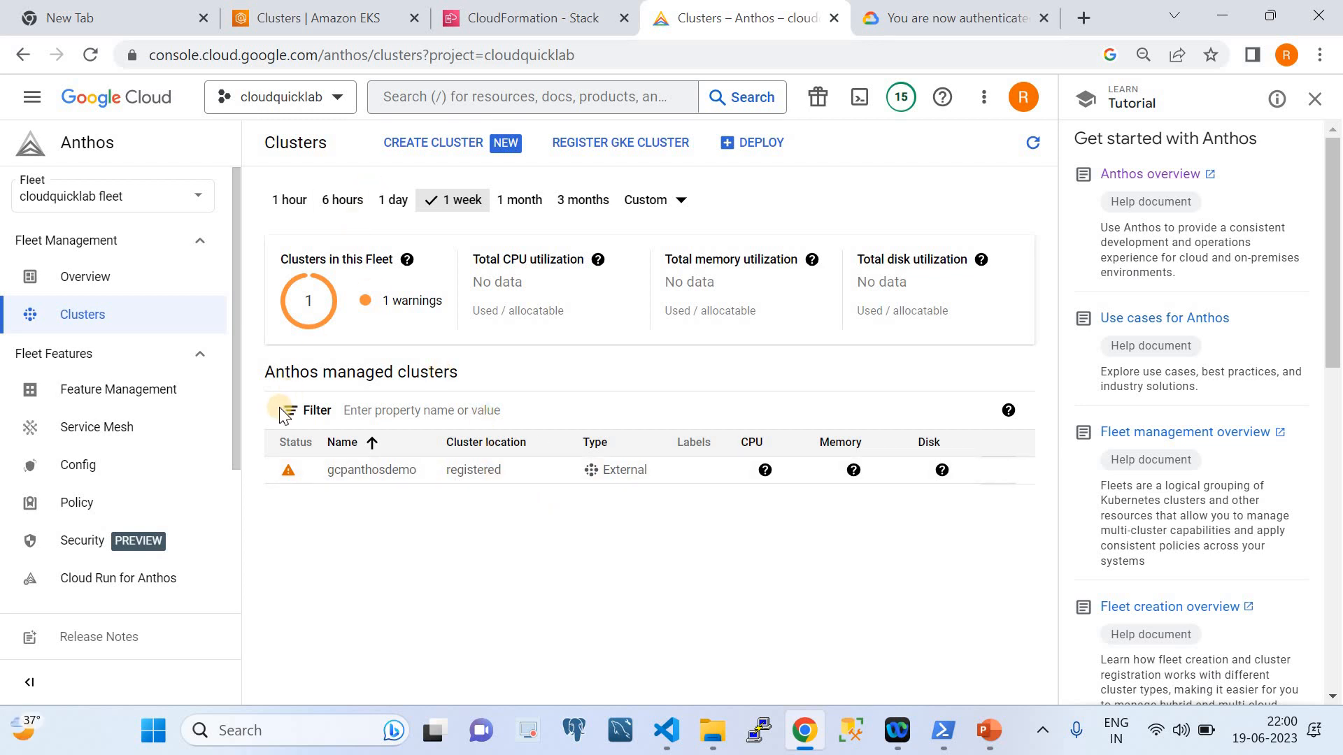
click(365, 476)
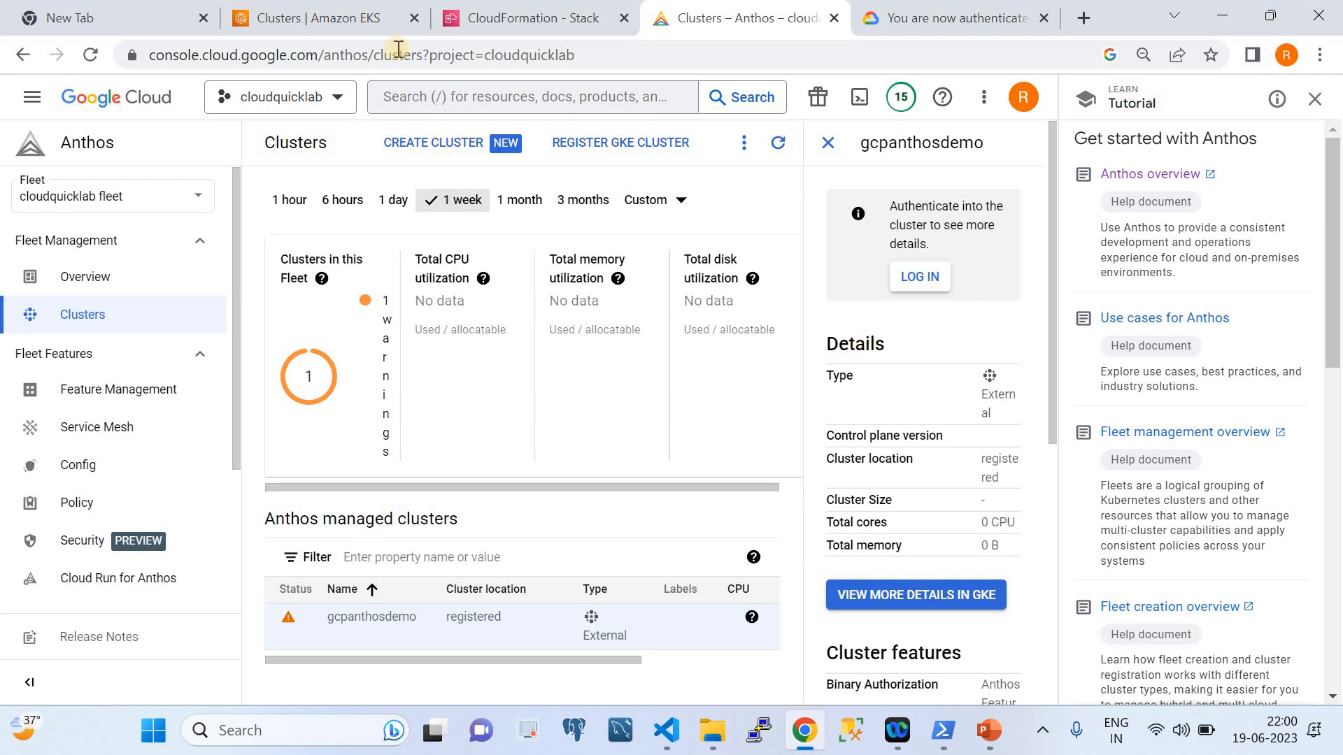
Search the Google Cloud console for GKE and open the GKE Clusters Dashboard.
click(484, 96)
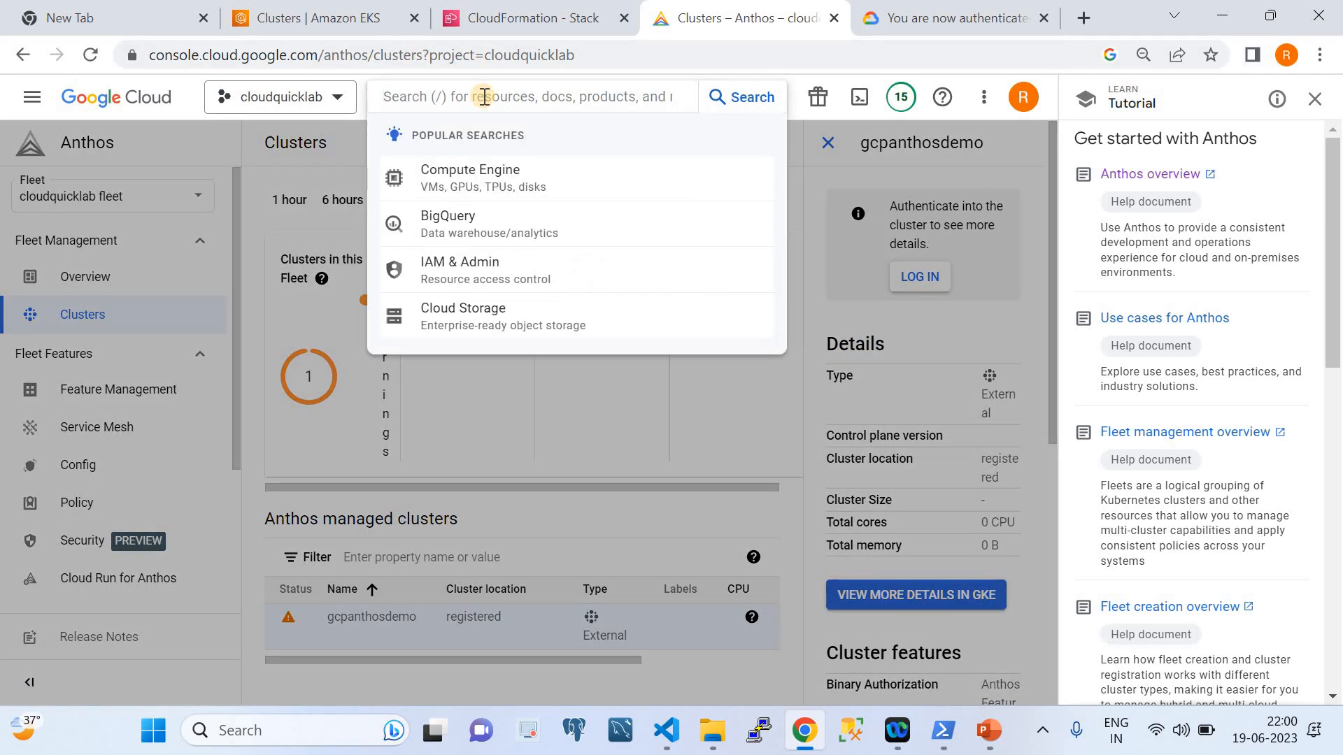
text(GKE)
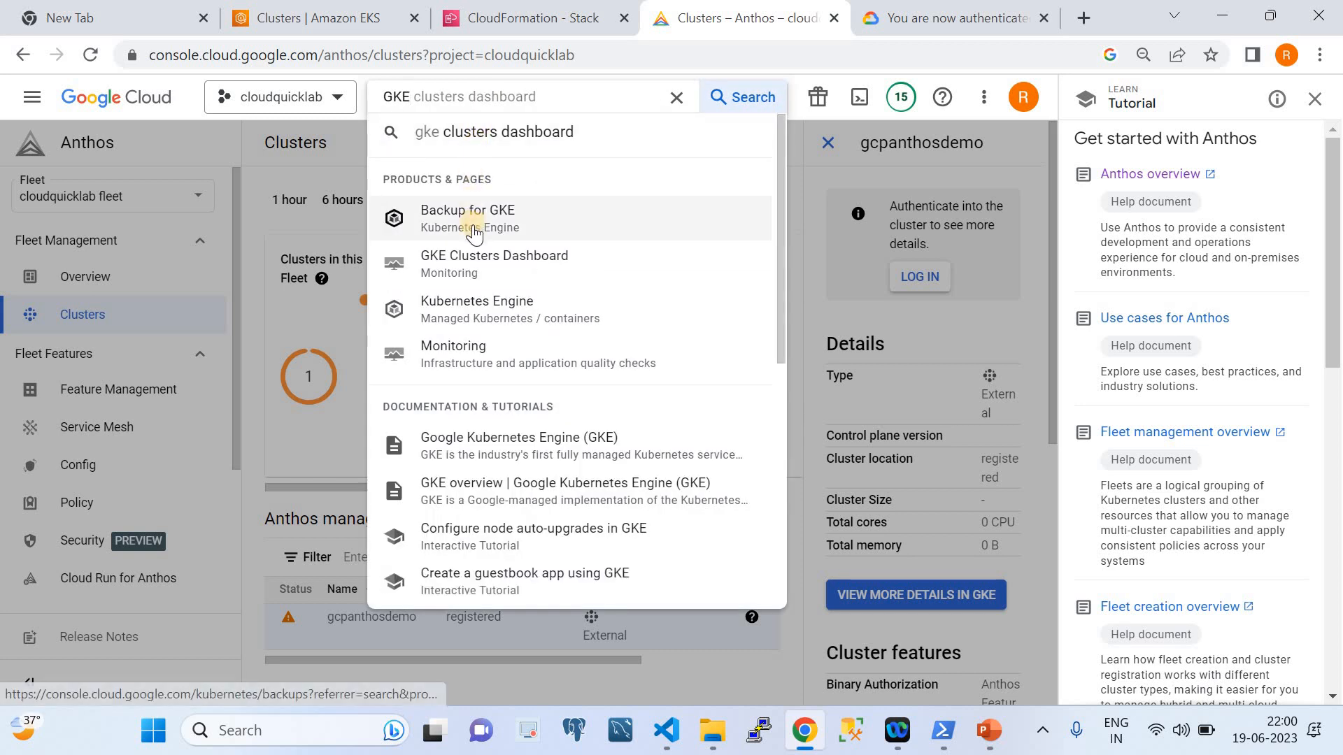
click(484, 258)
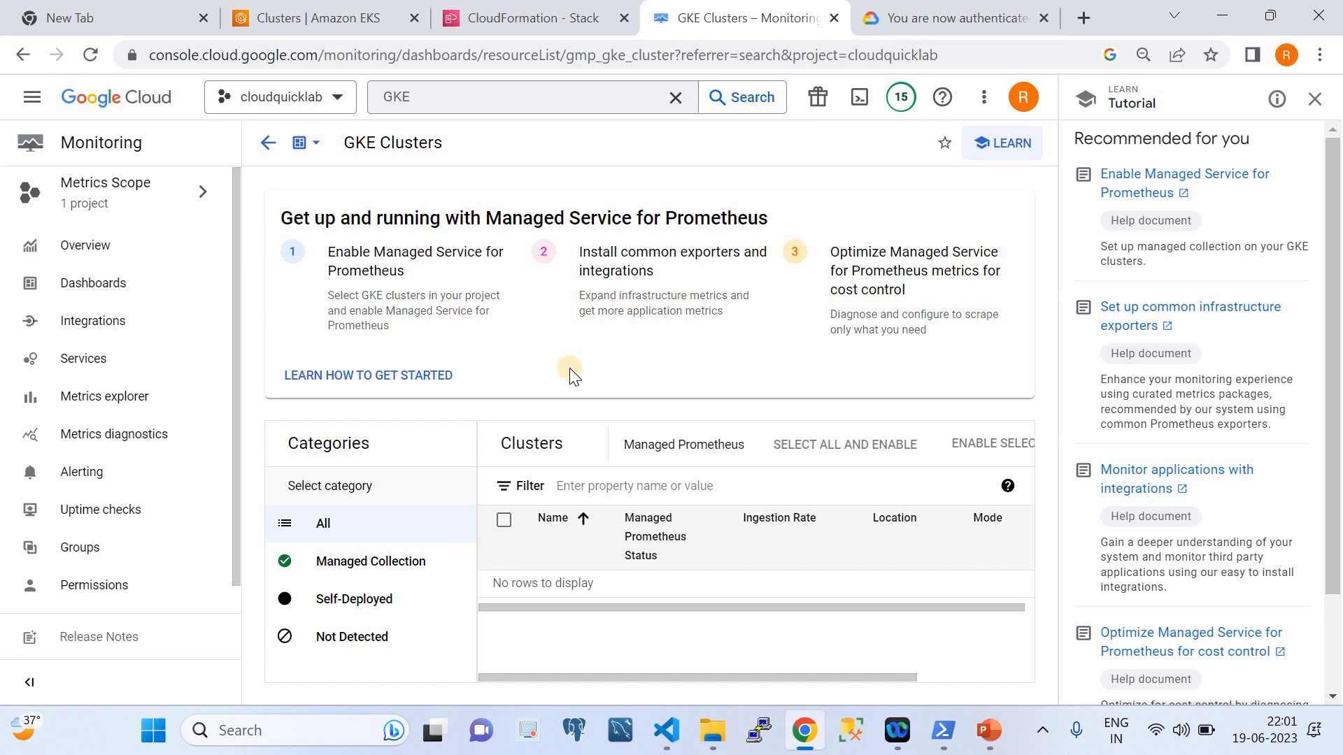
Search the Google Cloud console for Kuber and open the Kubernetes Clusters page.
click(429, 100)
text(GKE)
key(BackSpace)
key(BackSpace)
key(BackSpace)
text(Kuber)
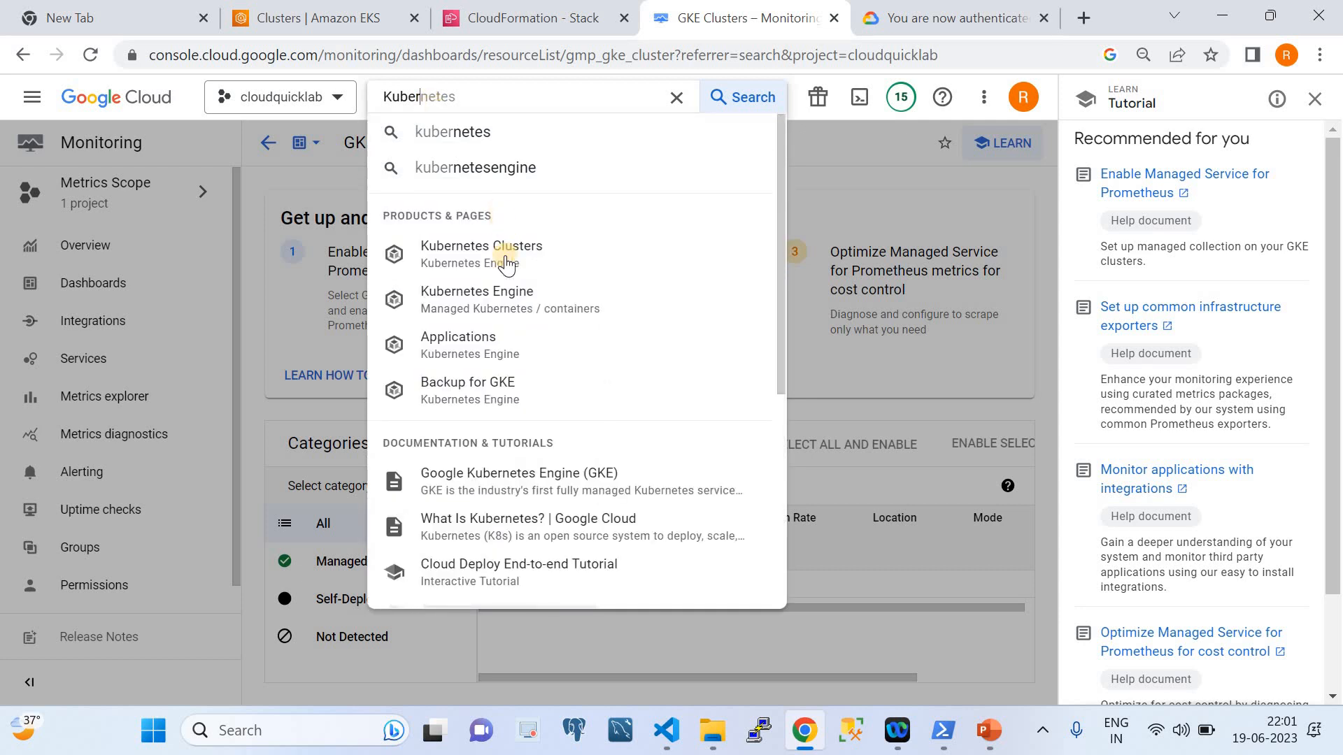
click(508, 265)
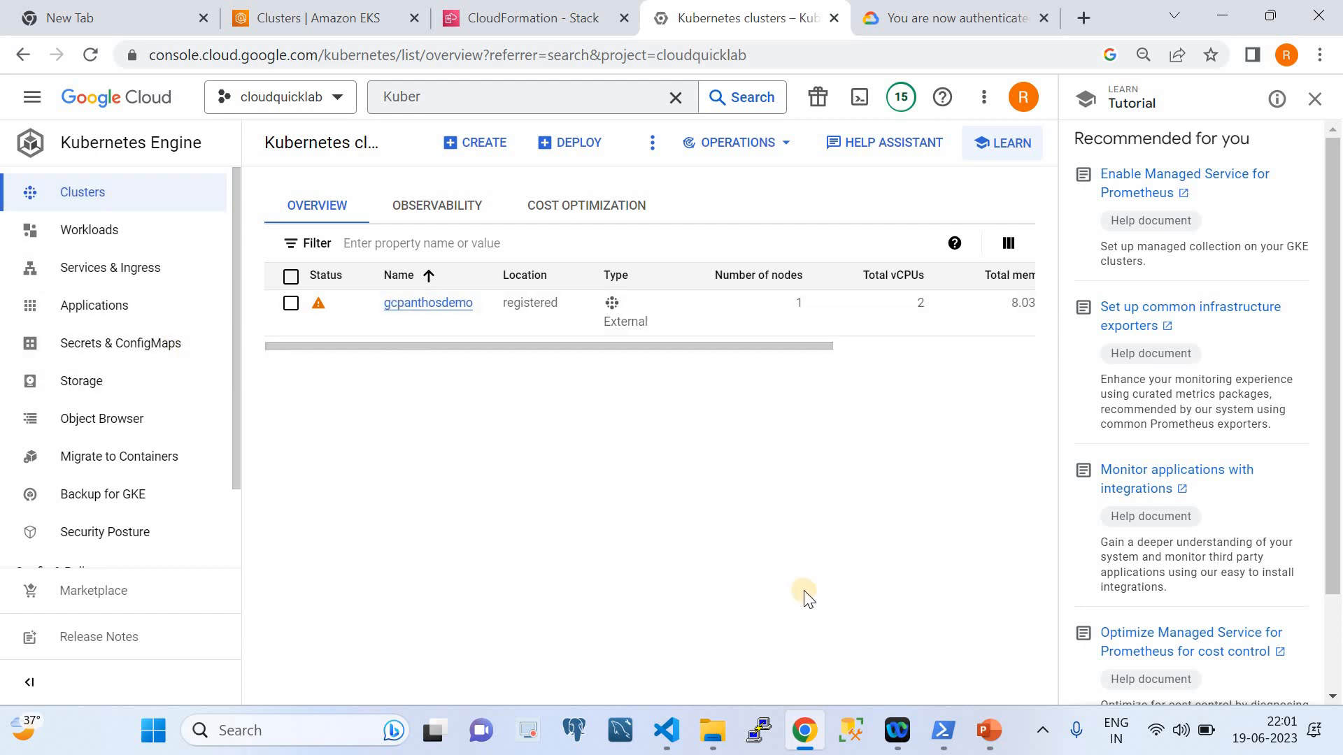
Open the gcpanthosdemo cluster and select Token as the method for logging in to it.
click(442, 309)
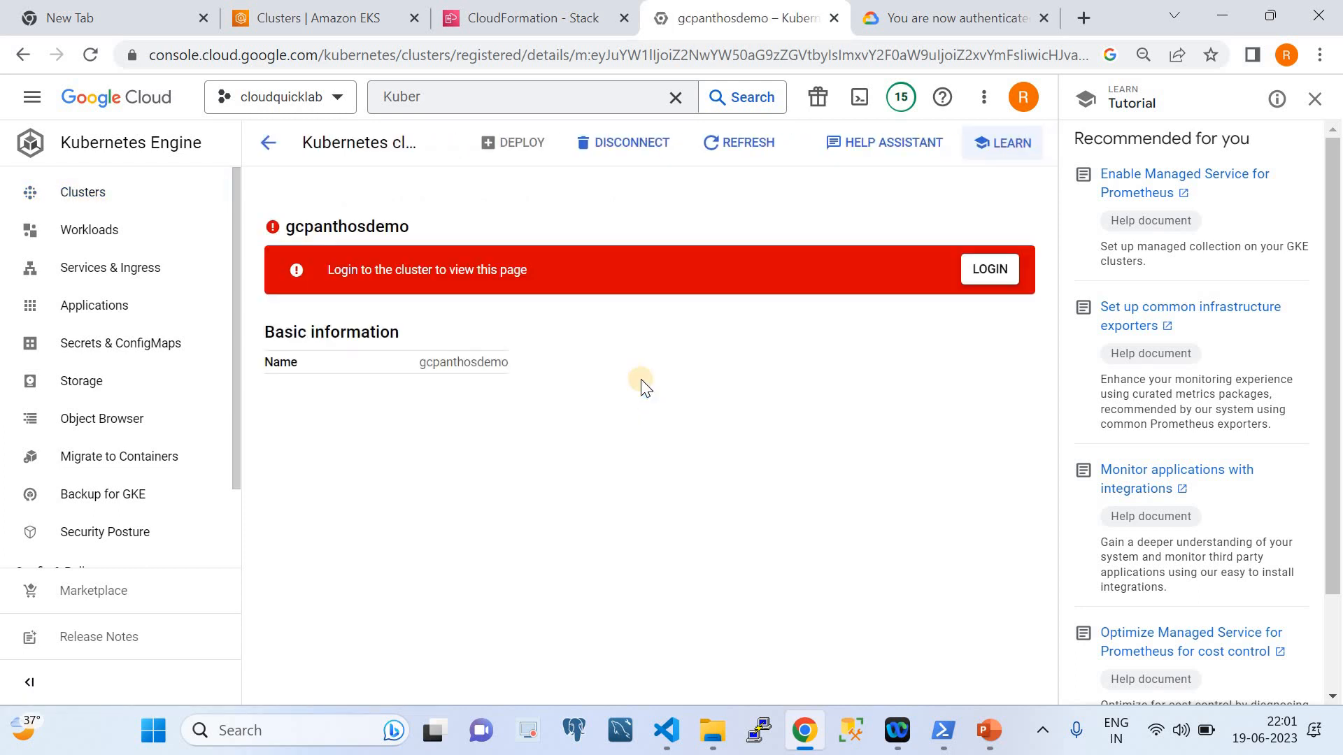
click(985, 283)
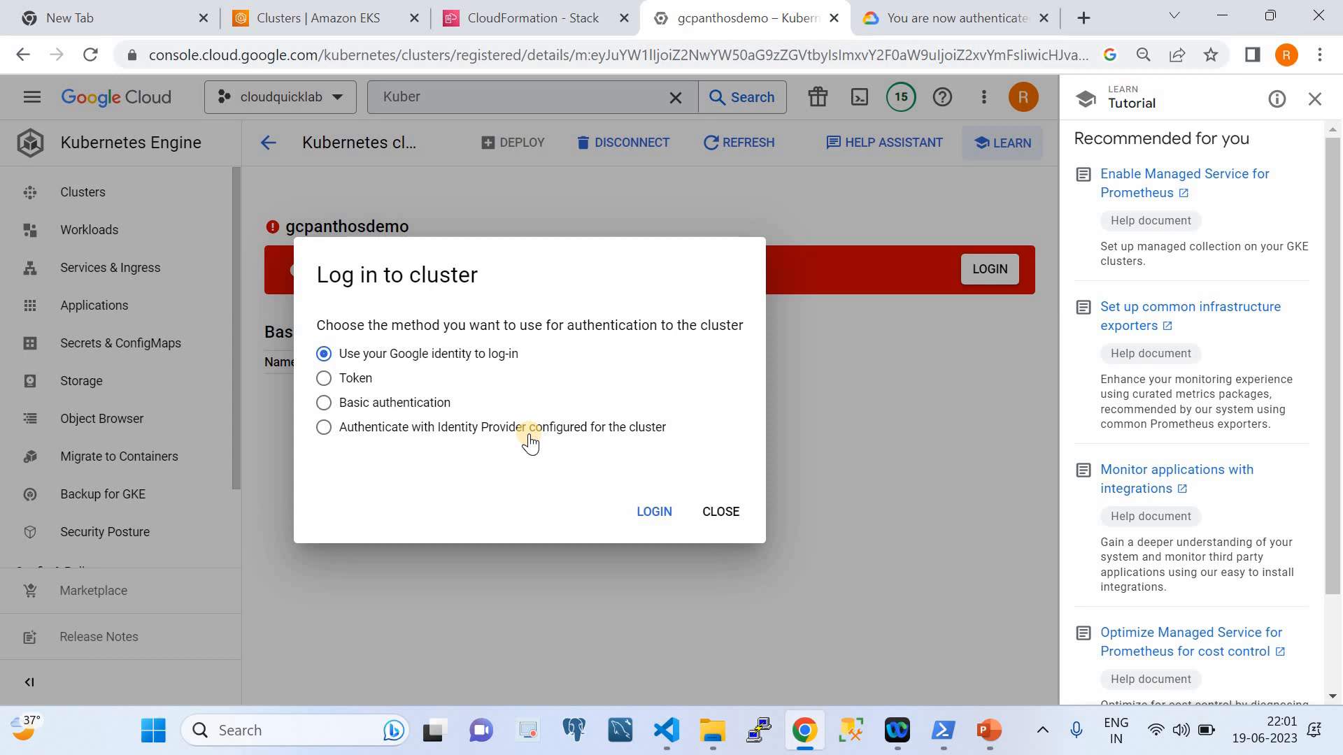
click(323, 378)
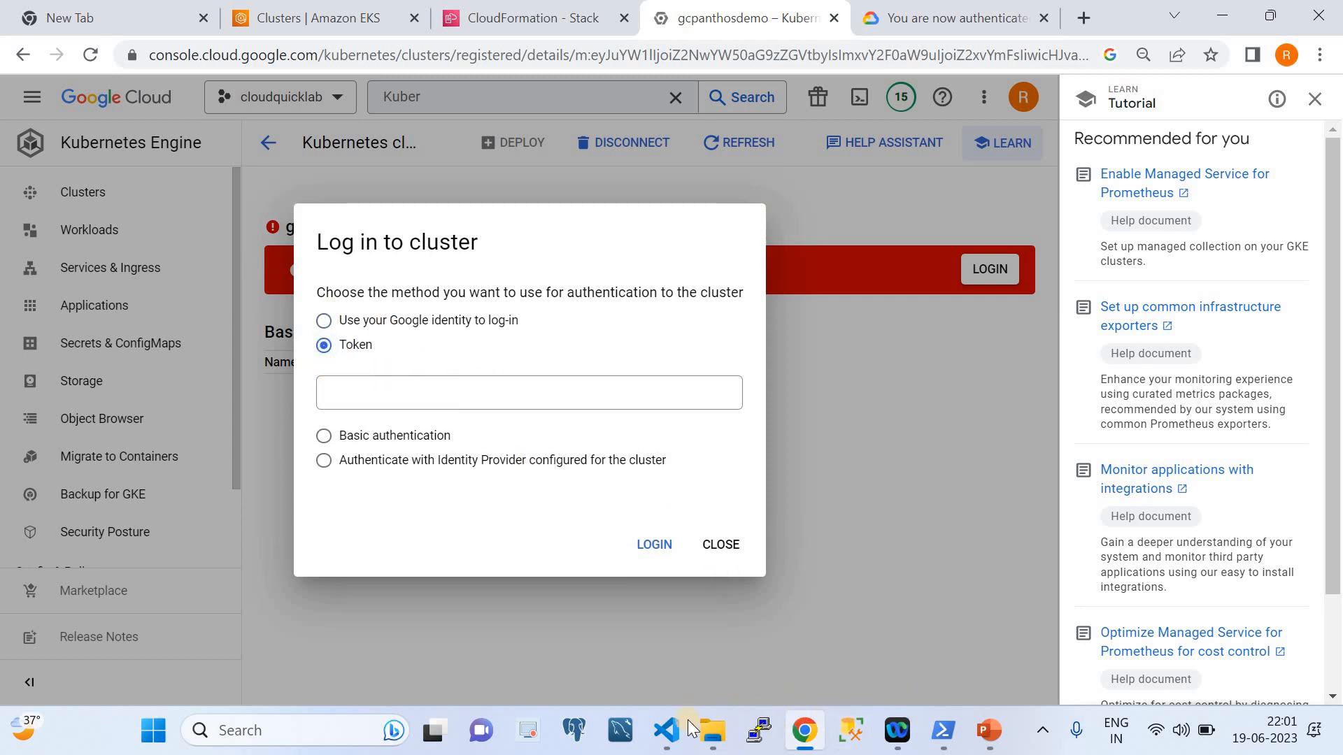
Copy kubectl create serviceaccount -n kube-system anthos-admin from Helpfile.txt in VS Code and run it in Windows PowerShell.
click(666, 730)
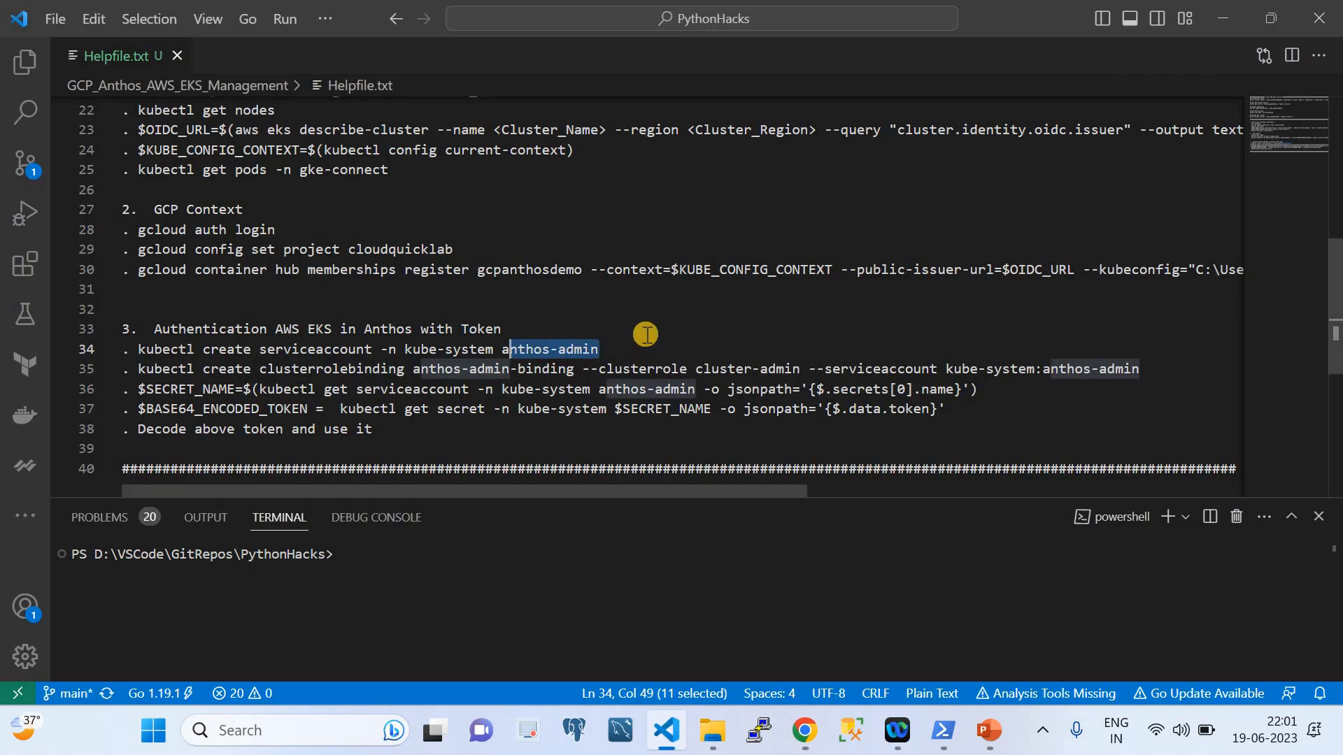
scroll(578, 300, down, 1)
scroll(392, 231, up, 2)
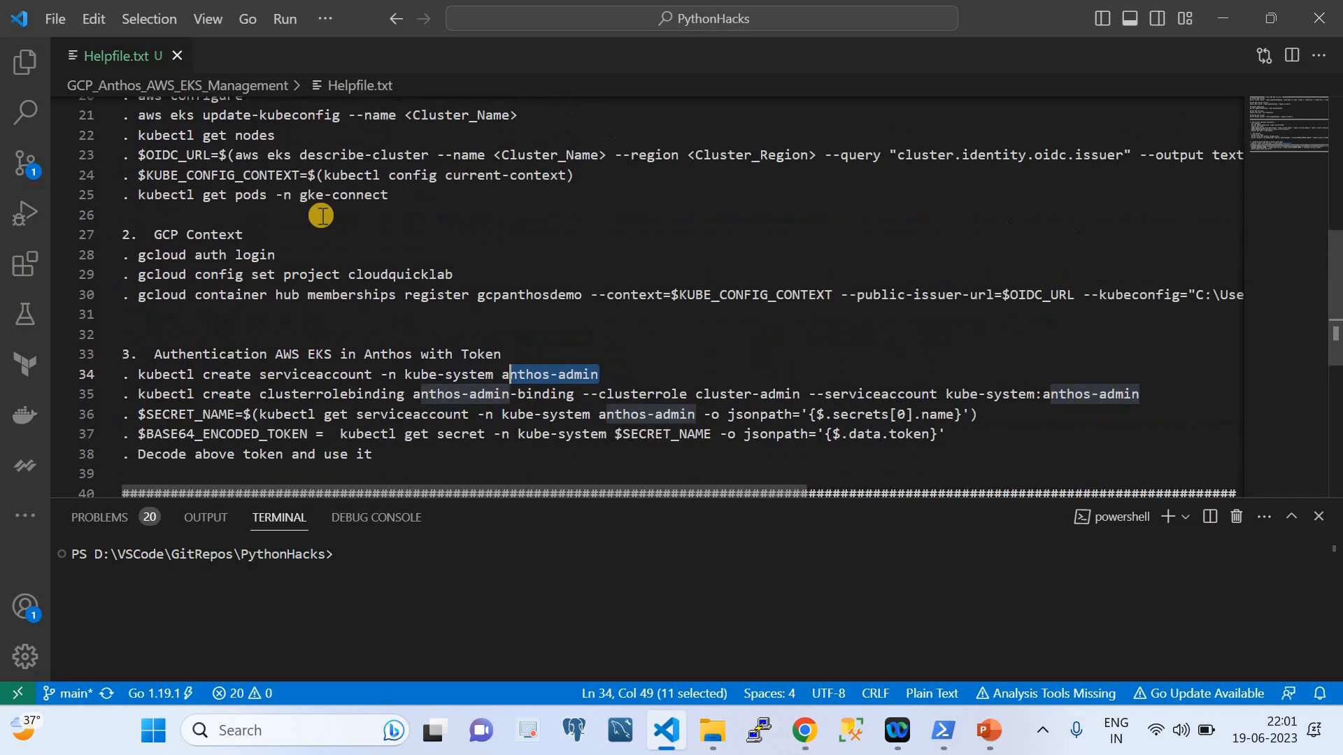
scroll(247, 286, down, 2)
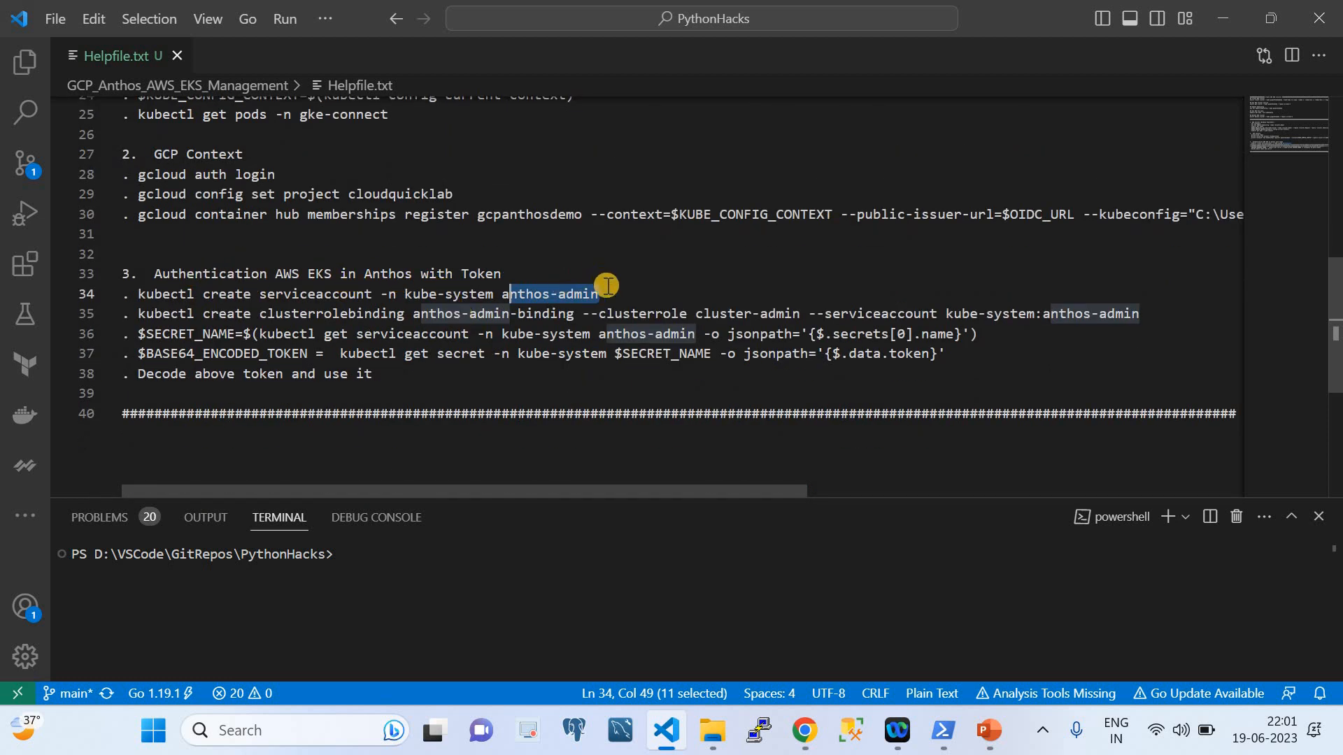
drag(599, 294, 137, 295)
key(ctrl+c)
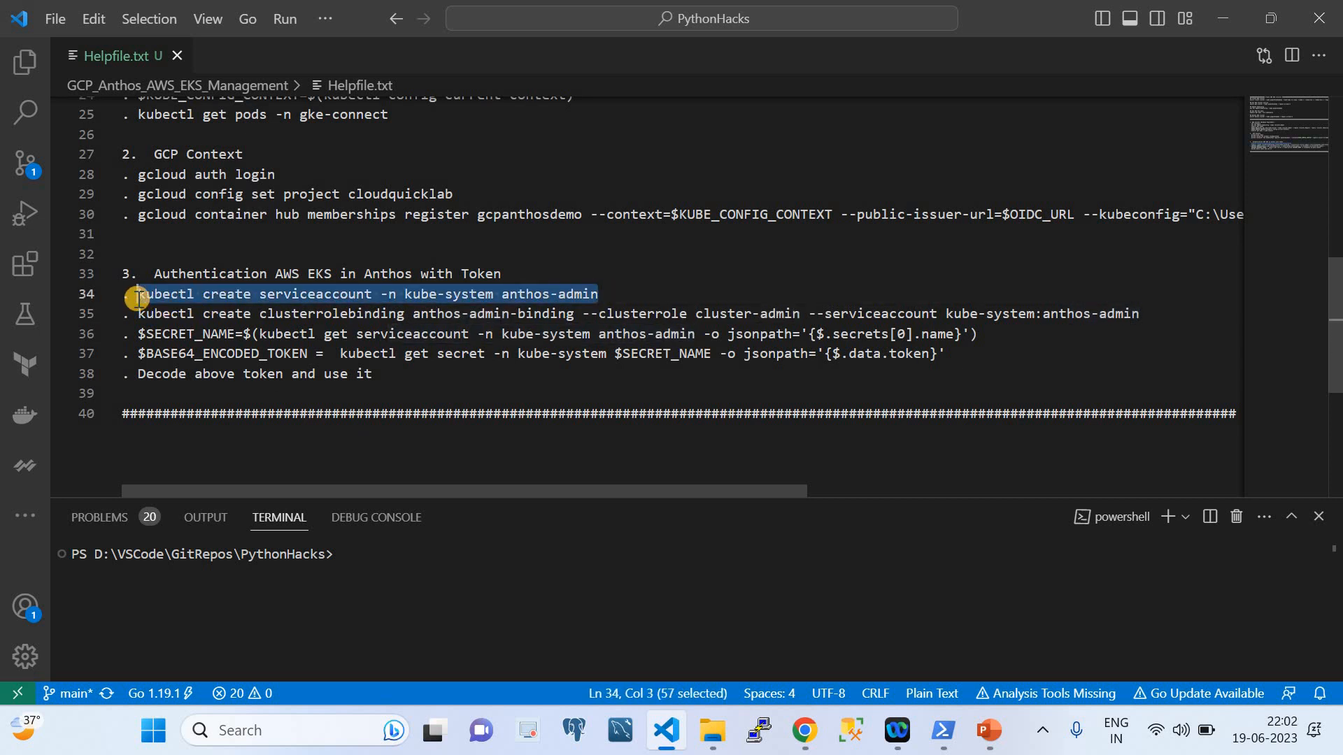
click(943, 730)
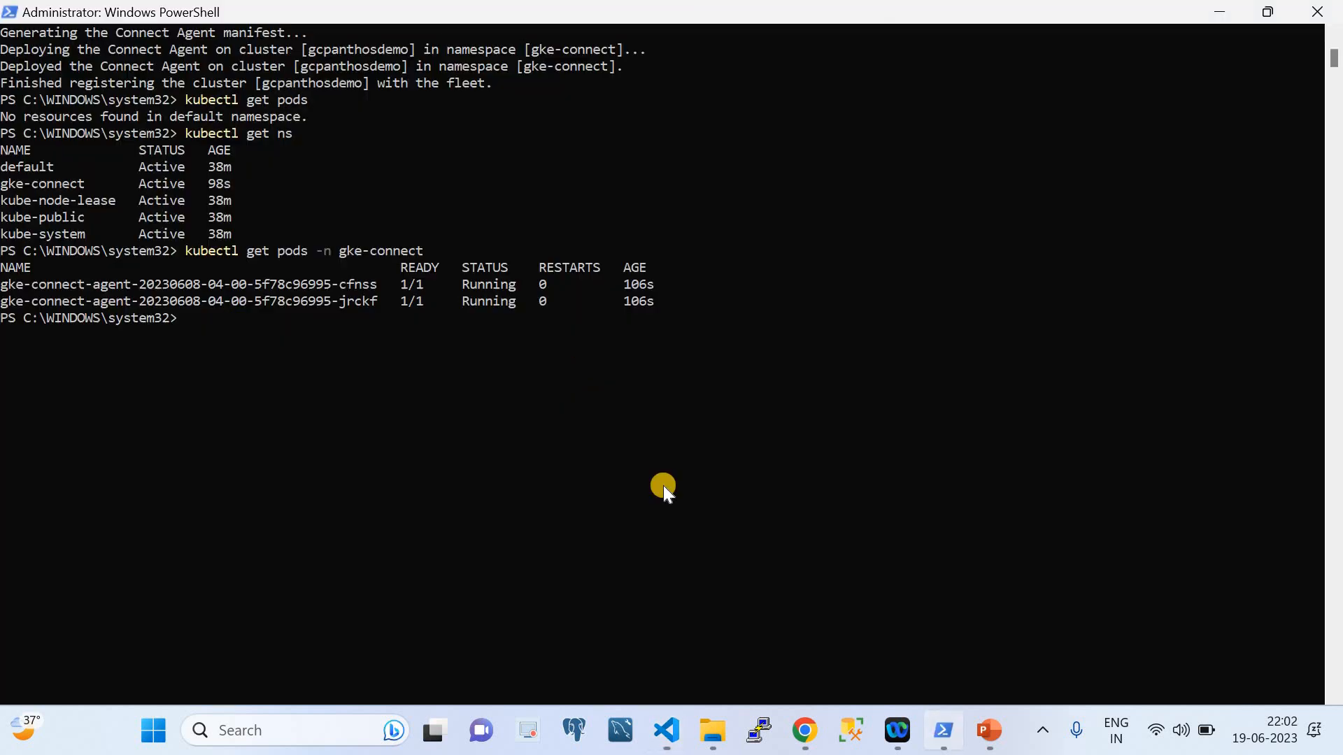
right_click(564, 370)
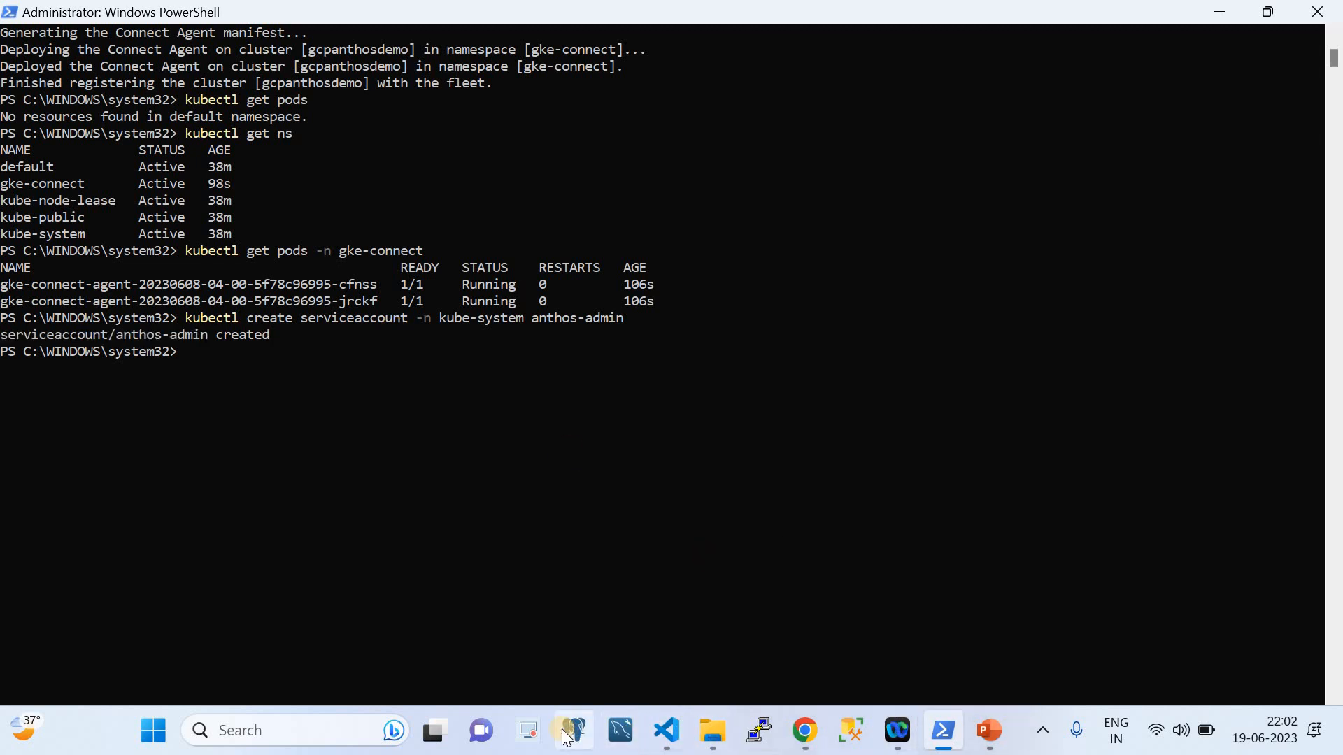
Copy the kubectl create clusterrolebinding anthos-admin-binding line from Helpfile.txt in VS Code and run it in Windows PowerShell to grant anthos-admin the cluster-admin role.
click(667, 731)
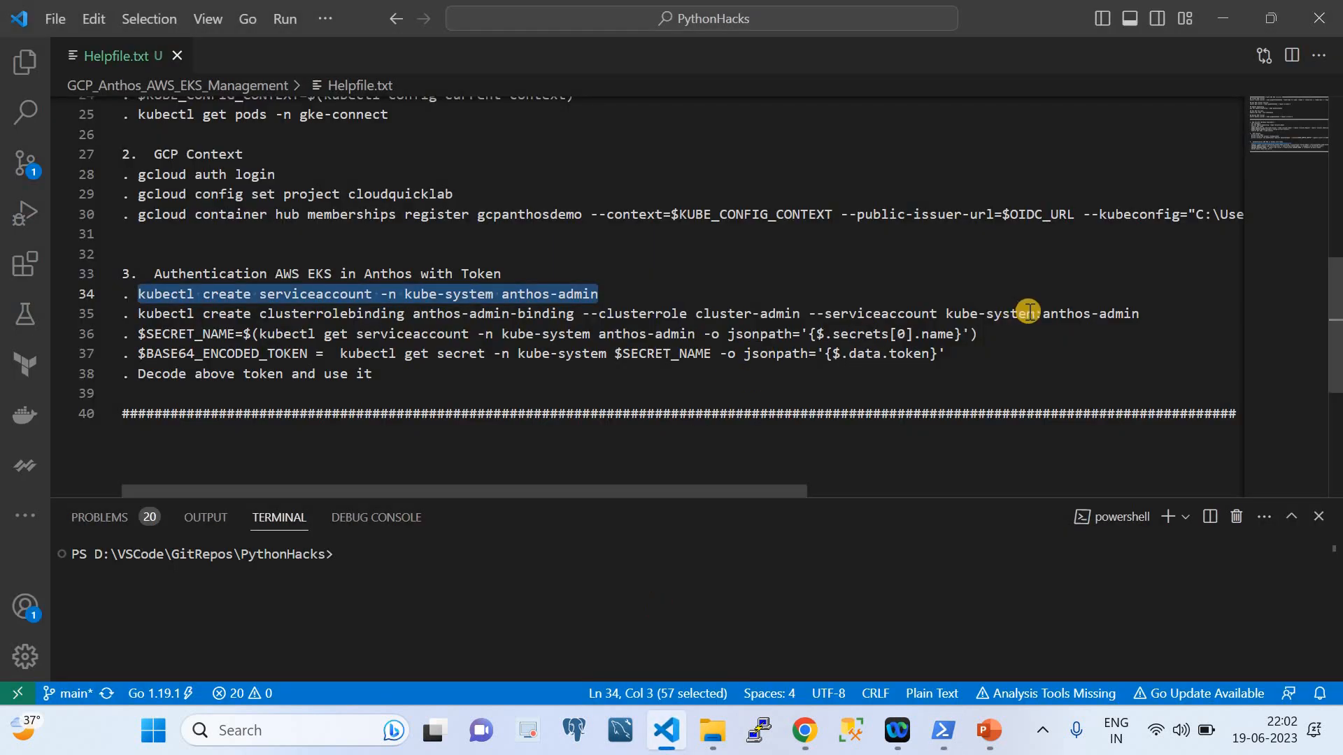
drag(1139, 313, 135, 316)
key(ctrl+c)
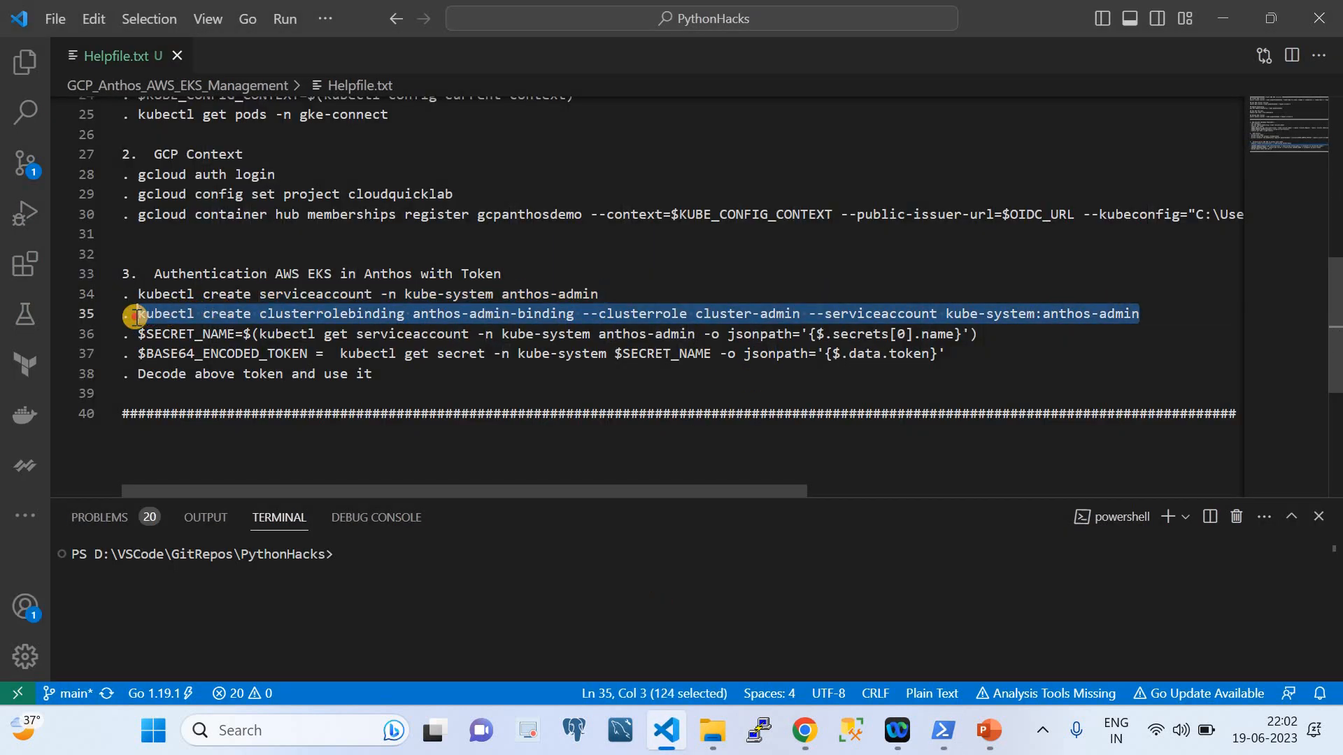
click(953, 742)
right_click(494, 478)
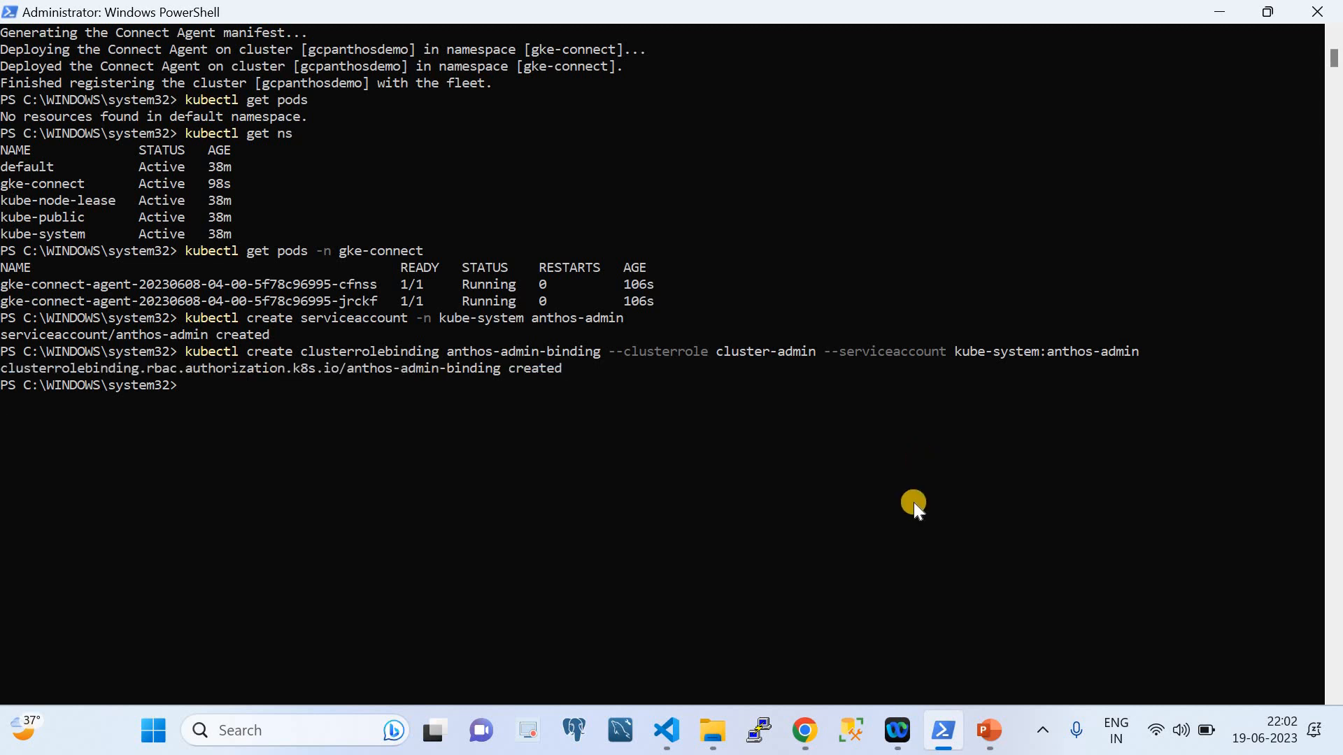
Copy the $SECRET_NAME line from Helpfile.txt in VS Code and run it in Windows PowerShell to store the anthos-admin service account's secret name.
click(666, 730)
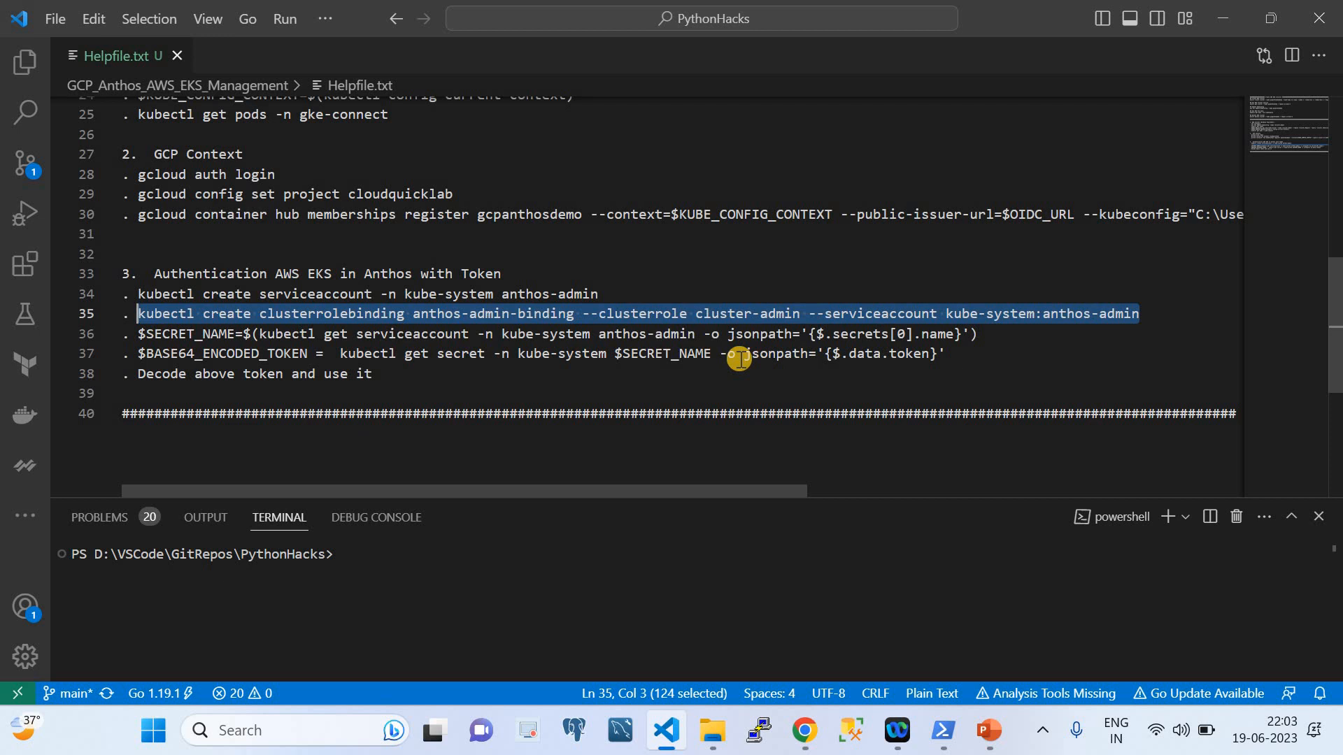
click(979, 334)
drag(388, 251, 138, 336)
key(ctrl+c)
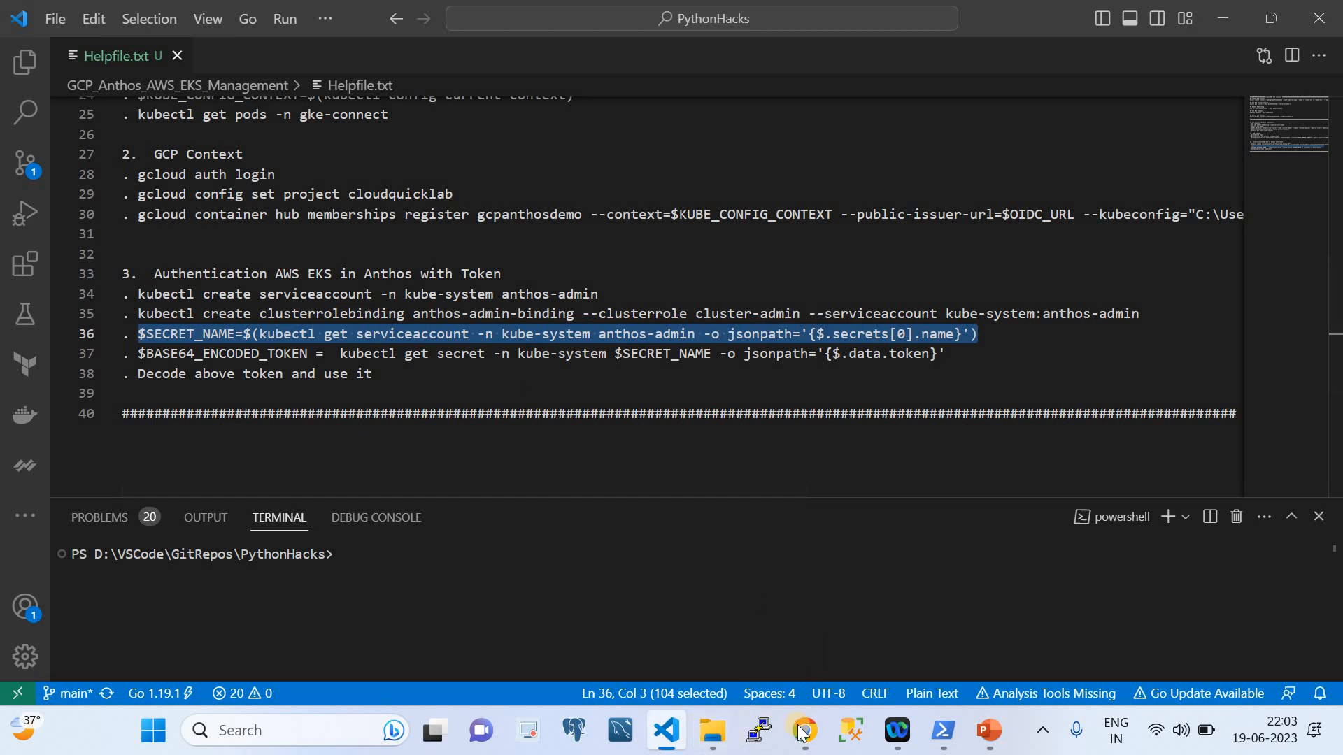
click(953, 745)
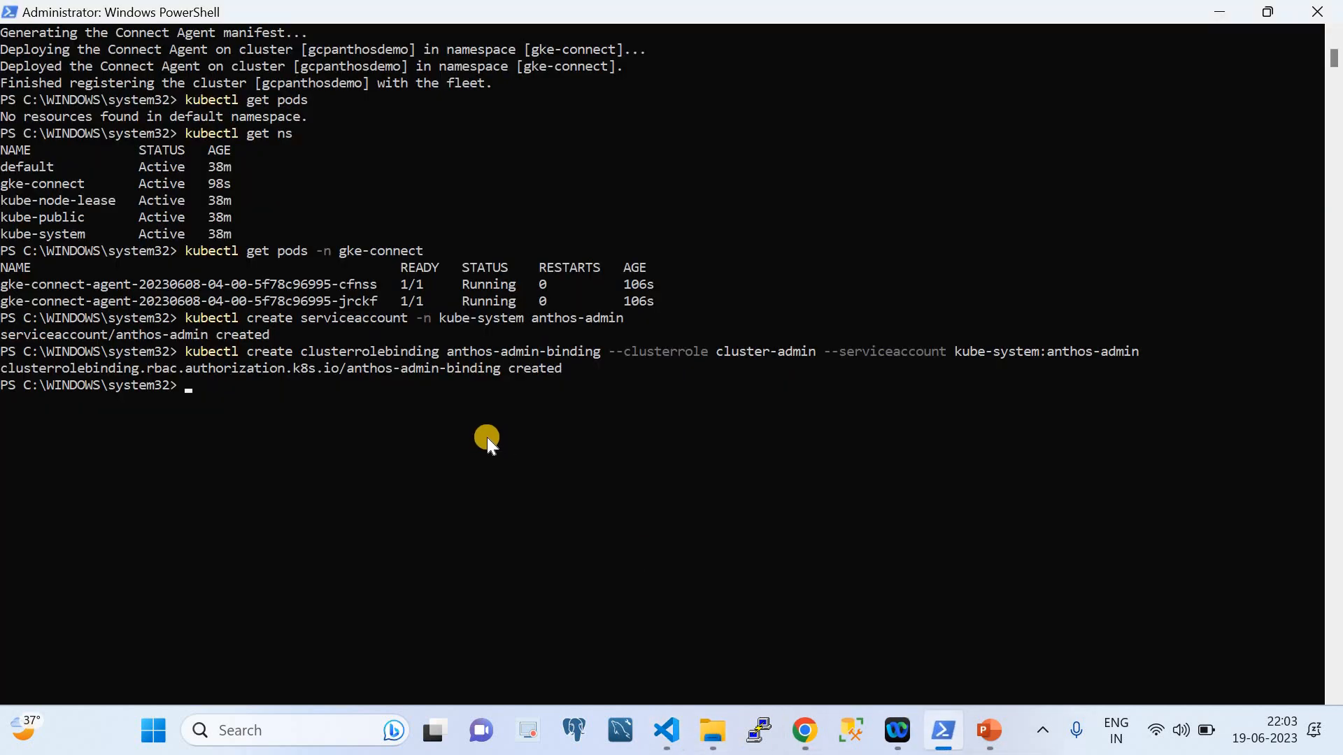
right_click(487, 438)
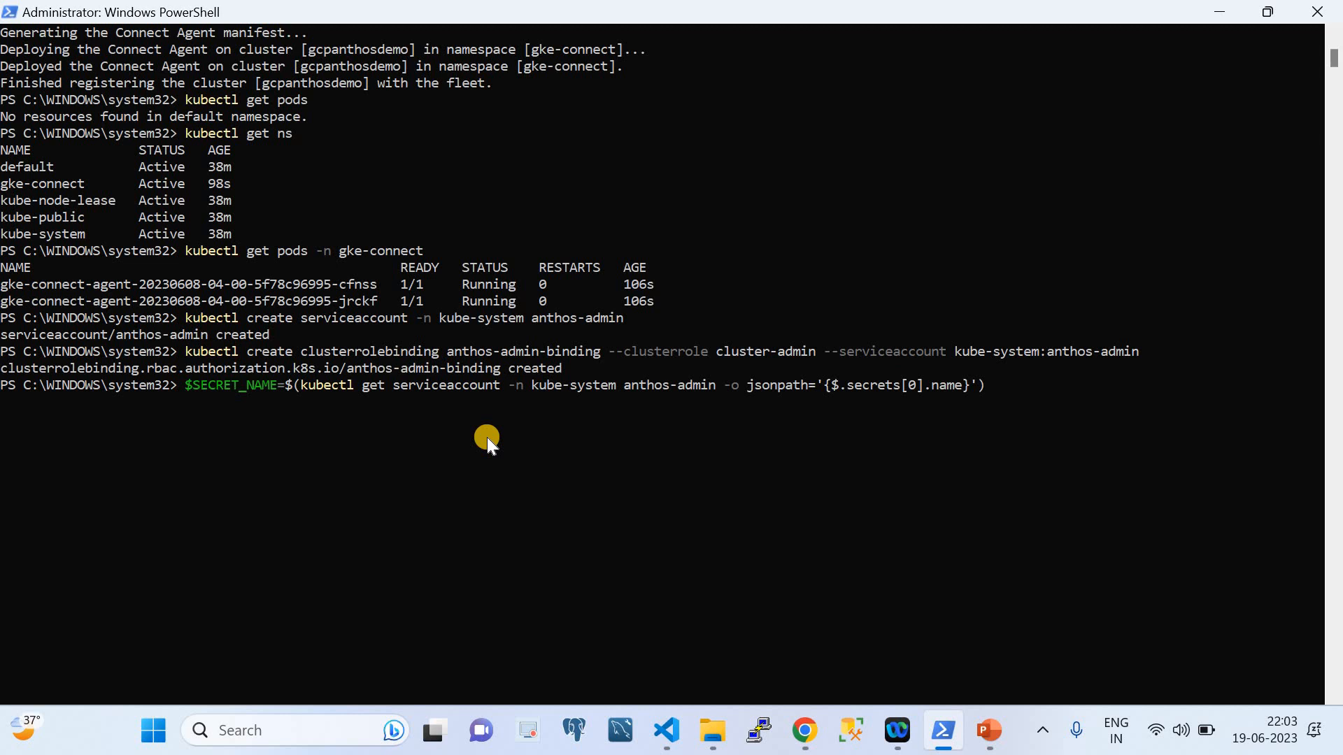
key(Return)
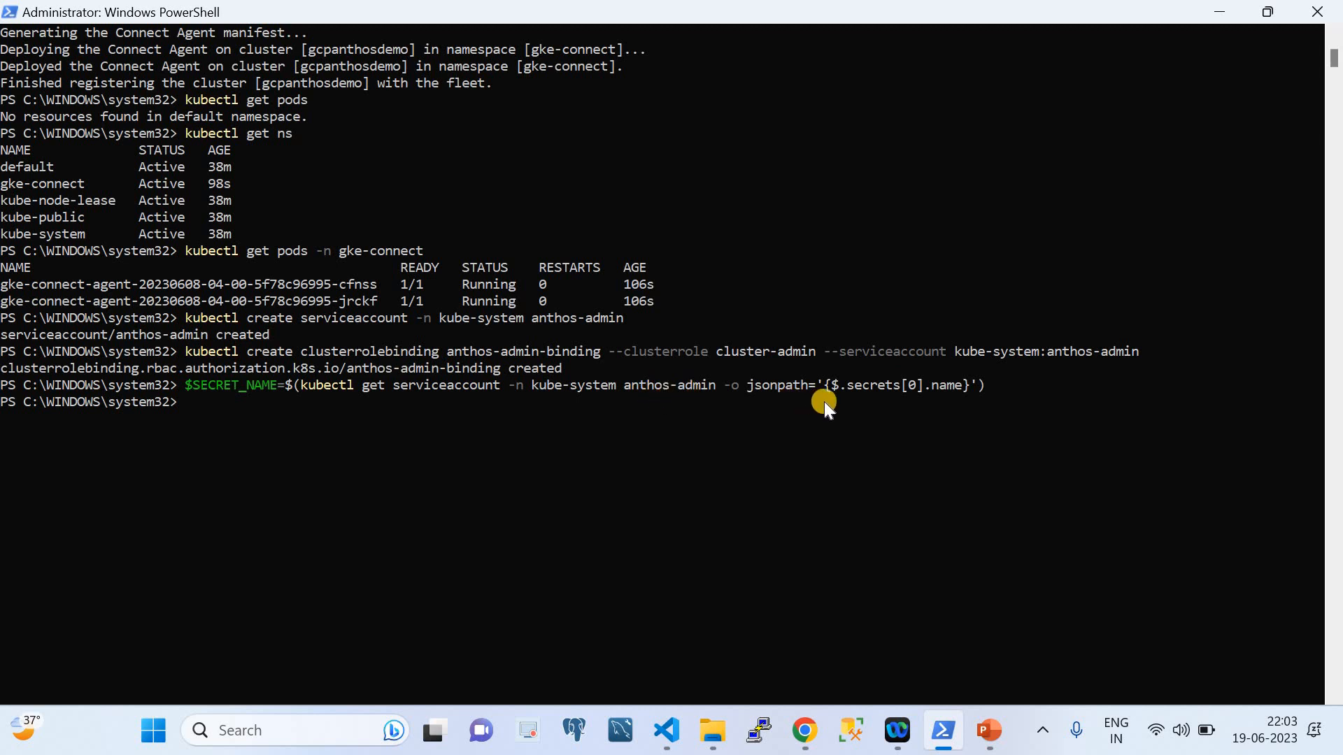
Print the value of the $SECRET_NAME variable in PowerShell.
drag(280, 391, 186, 383)
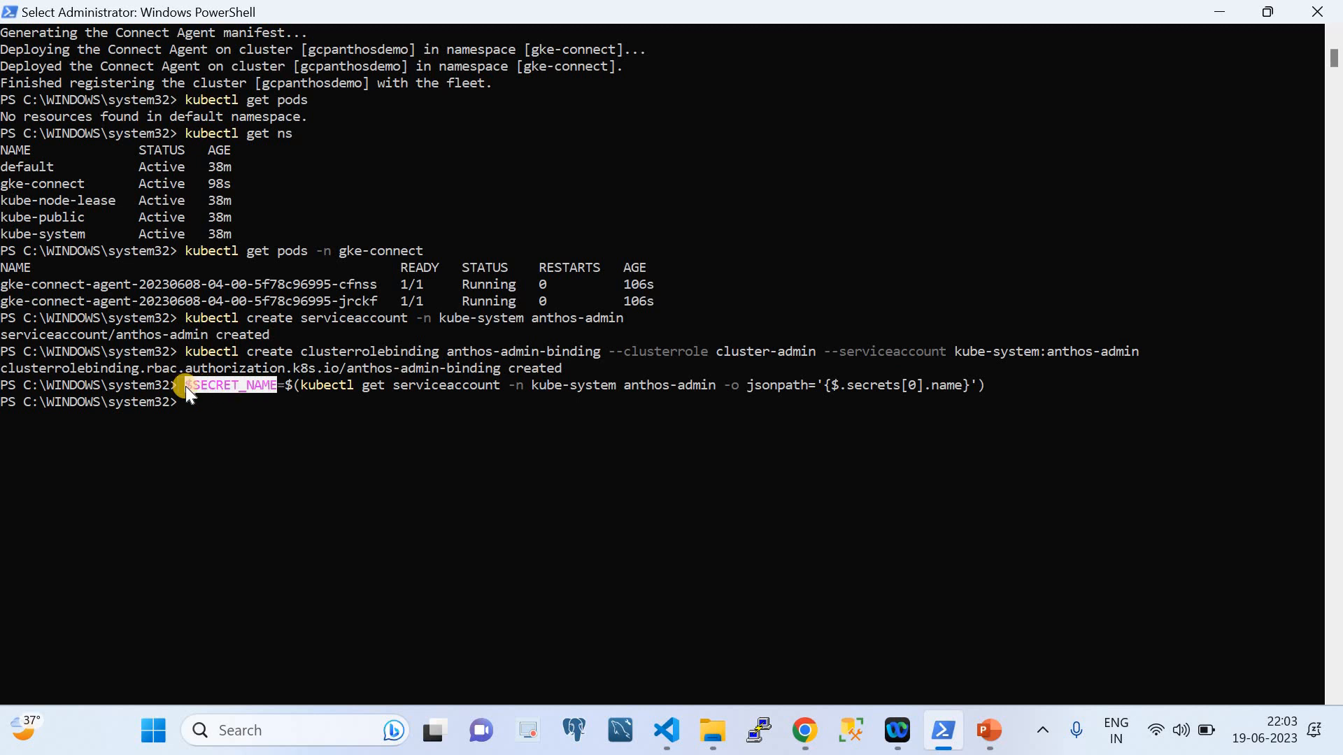
right_click(186, 389)
right_click(190, 400)
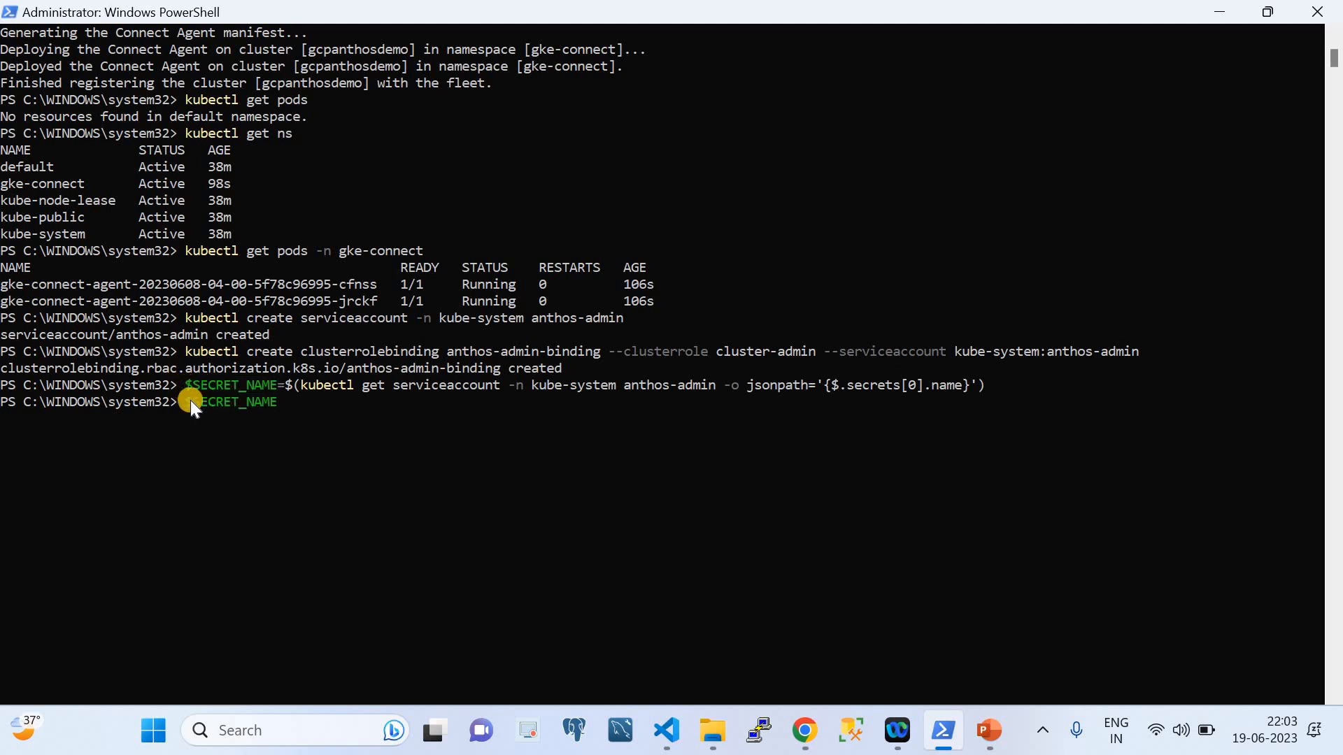
key(Return)
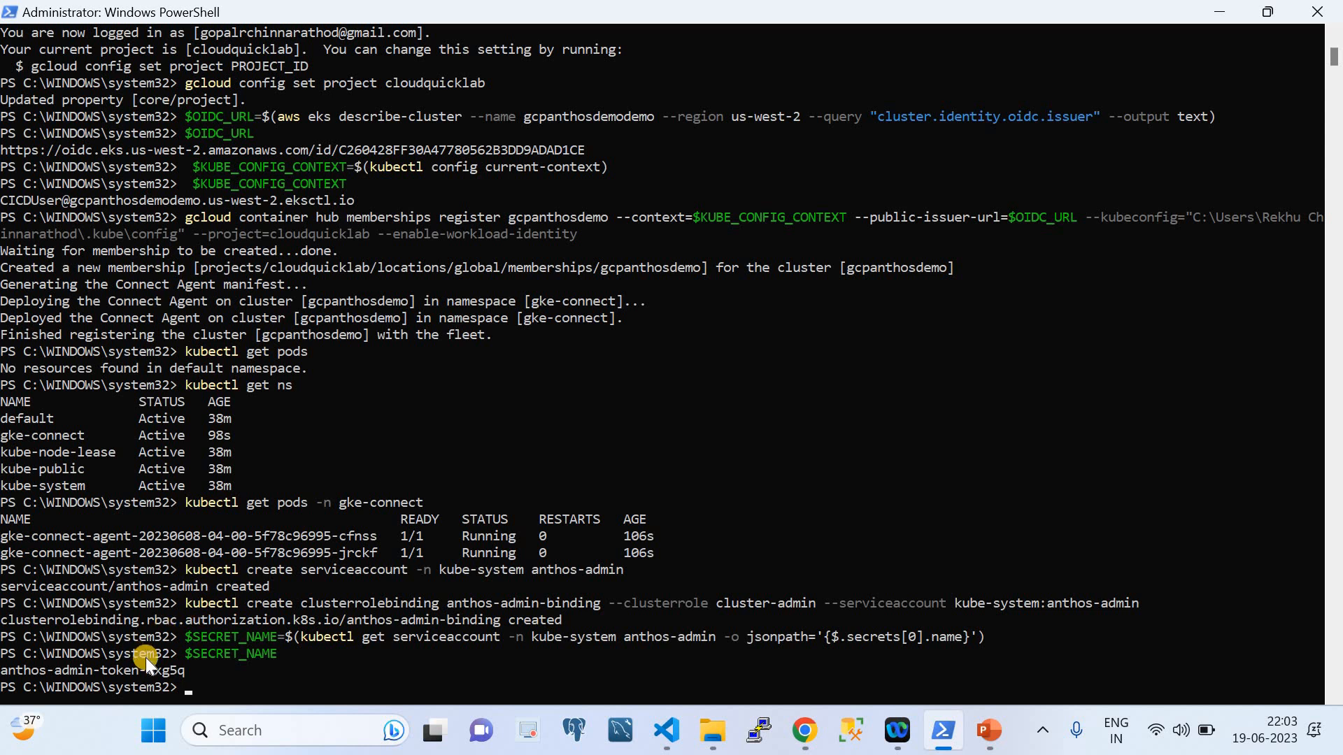
scroll(274, 606, down, 9)
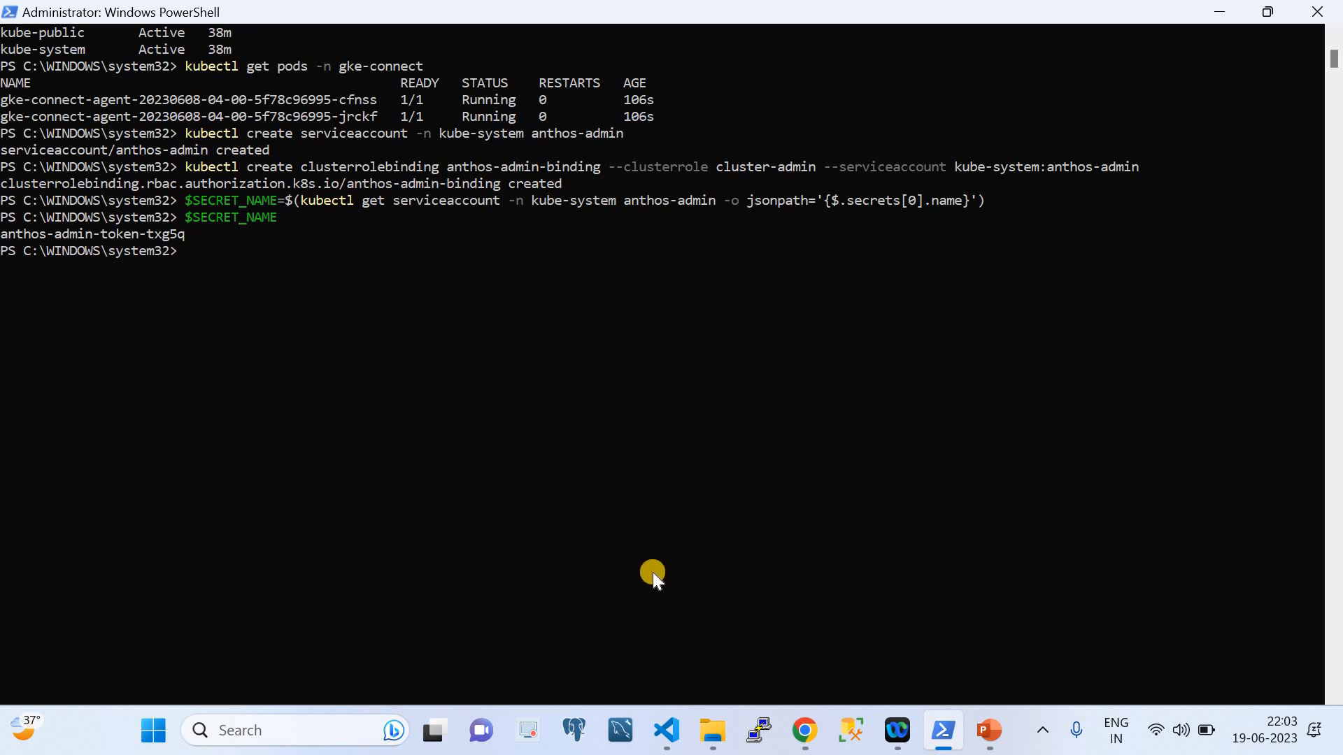
Copy the $BASE64_ENCODED_TOKEN line from Helpfile.txt in VS Code and run it in Windows PowerShell to store the secret's encoded token.
click(673, 733)
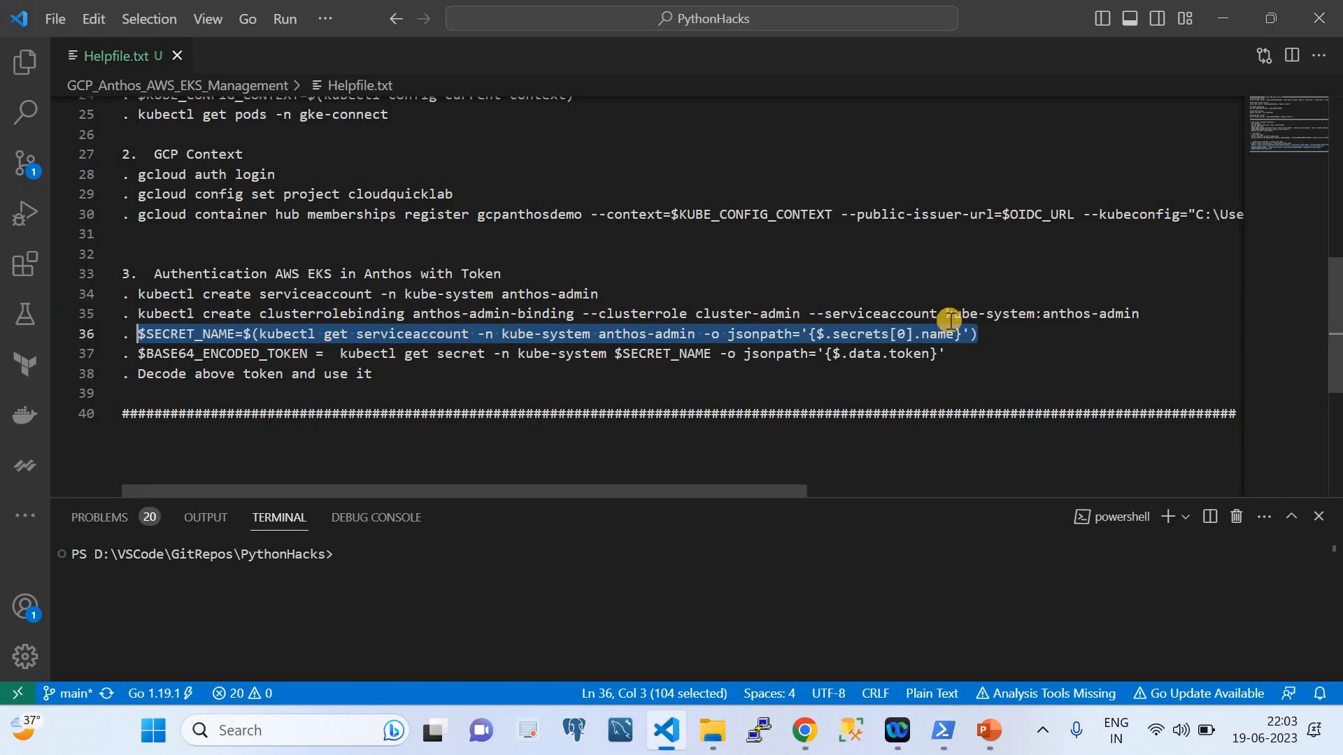
drag(951, 351, 130, 351)
key(ctrl+c)
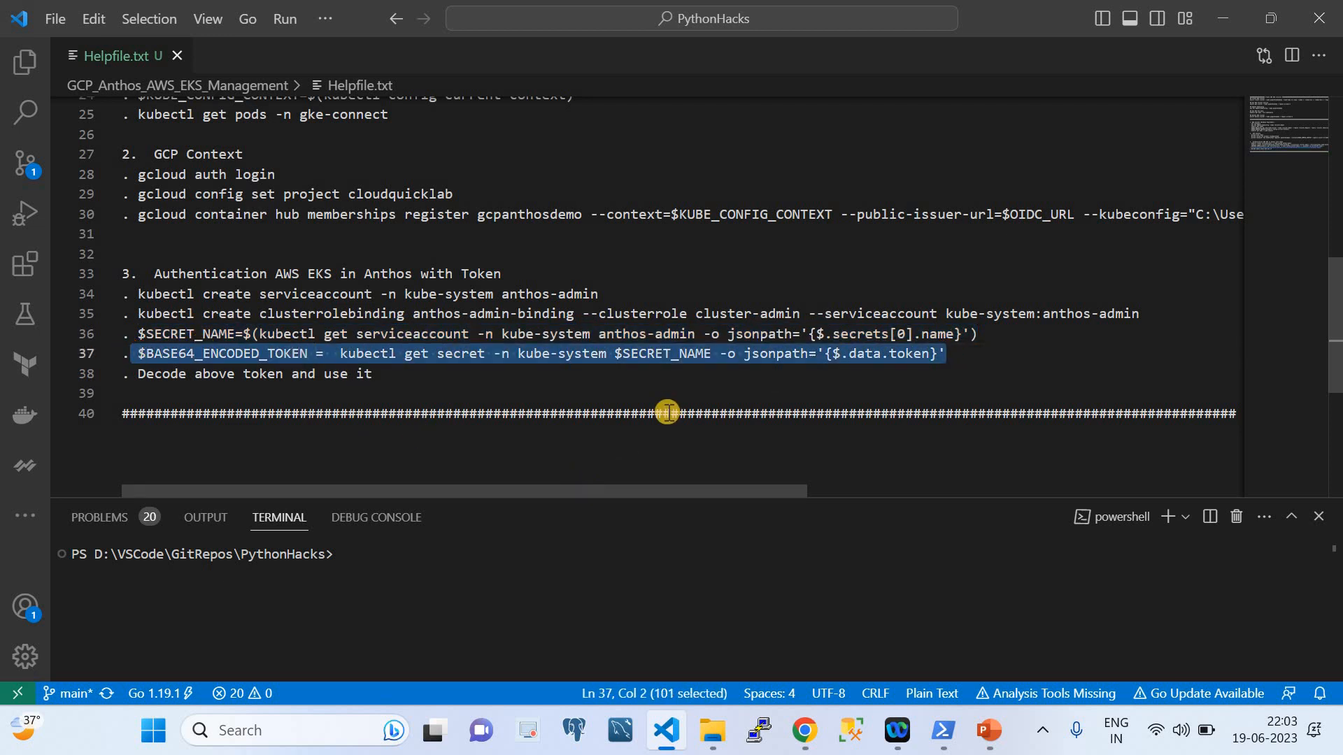
drag(943, 742, 465, 396)
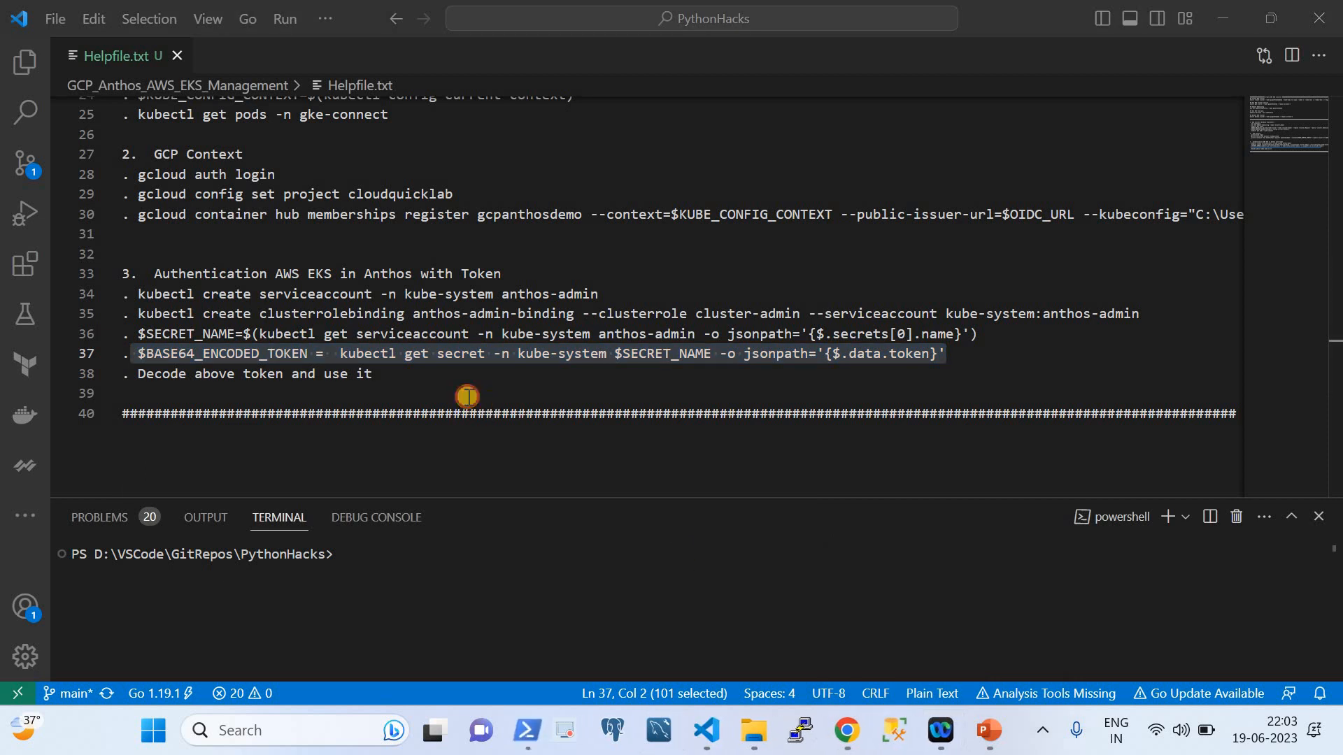
click(528, 730)
key(ctrl+v)
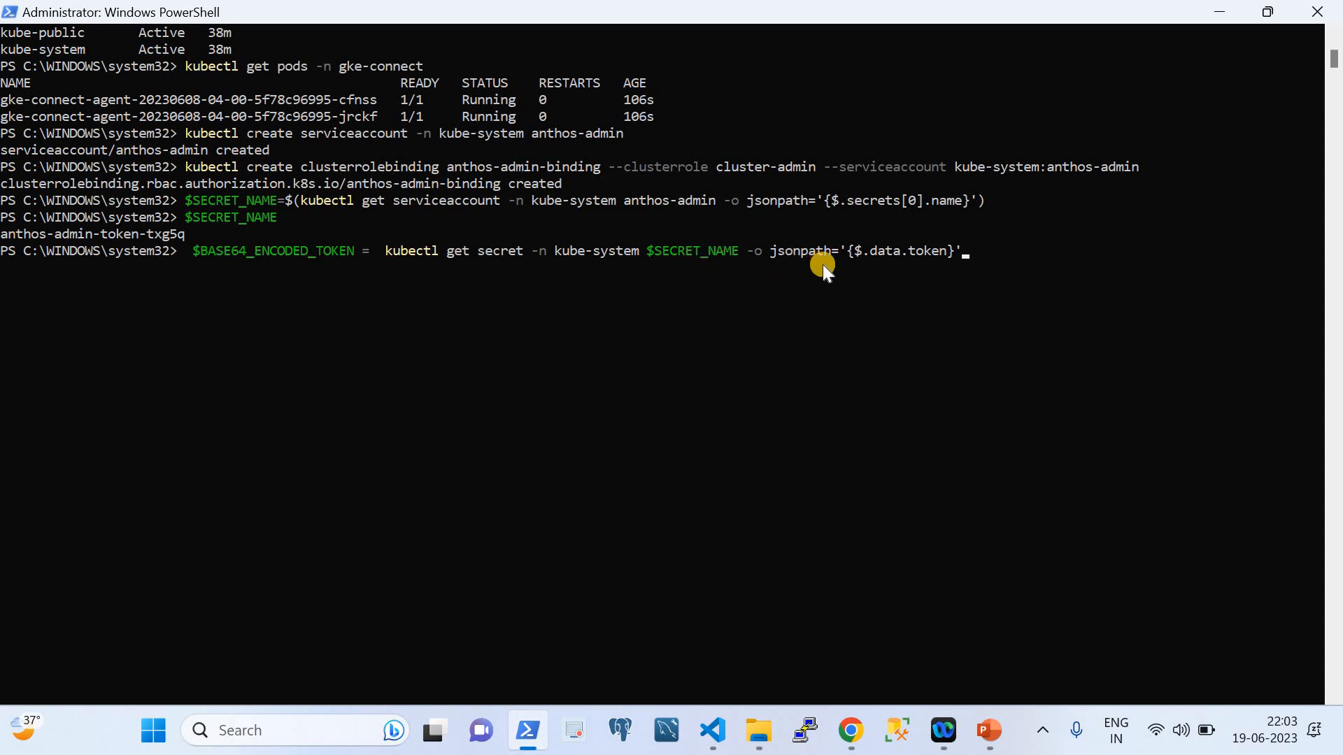
key(Return)
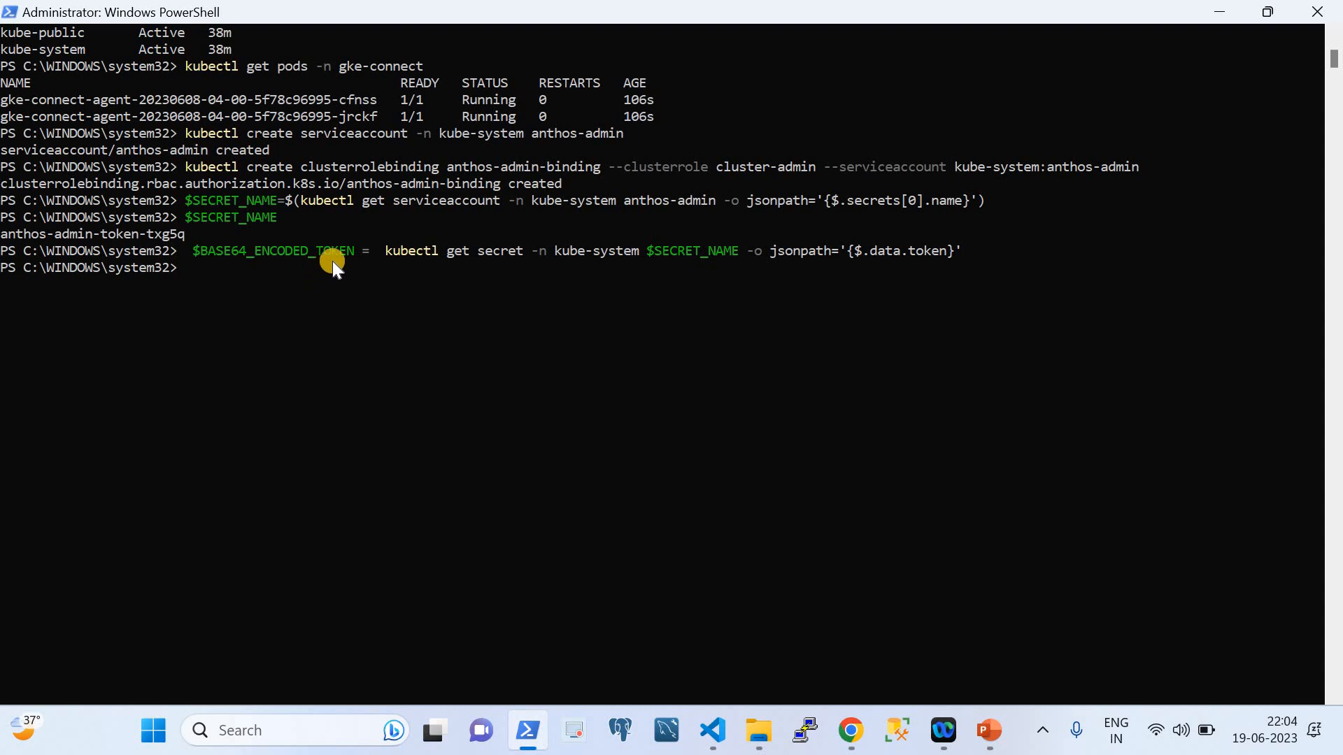
Print the value of the $BASE64_ENCODED_TOKEN variable in PowerShell.
drag(363, 251, 226, 246)
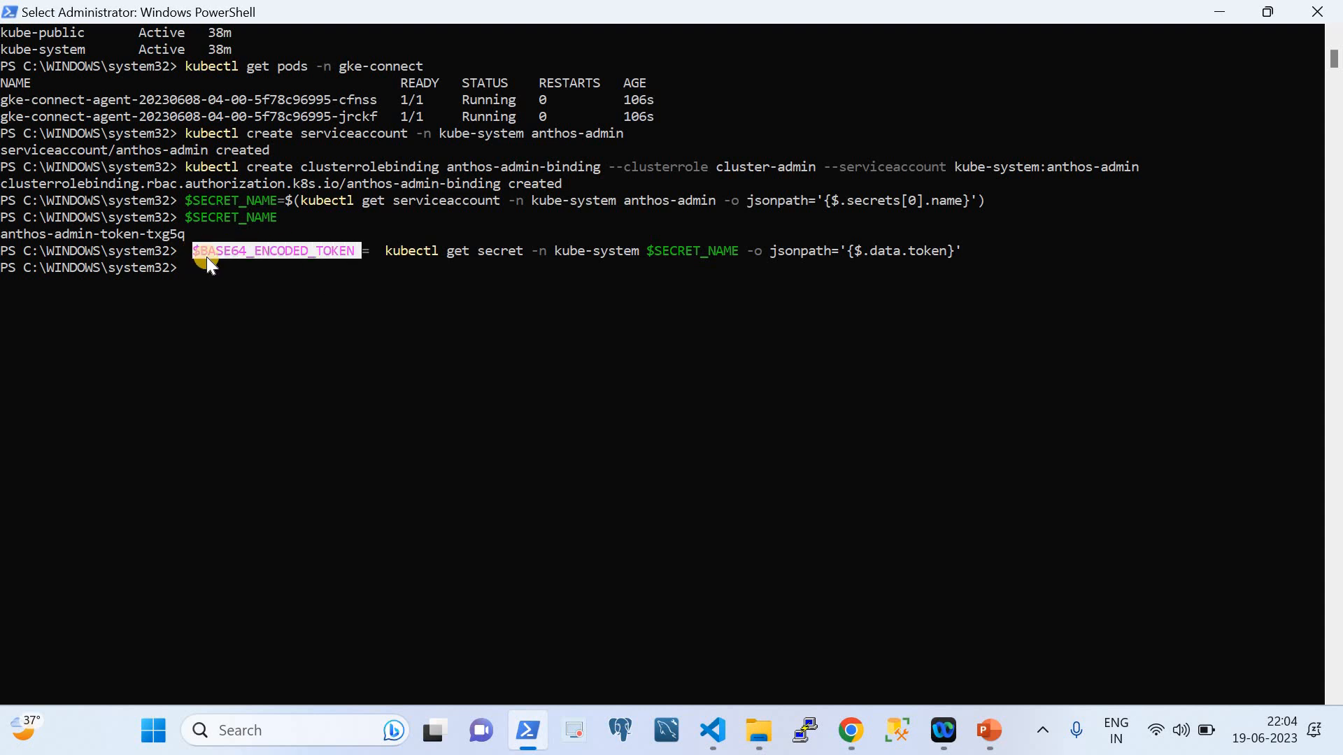
right_click(207, 257)
right_click(208, 268)
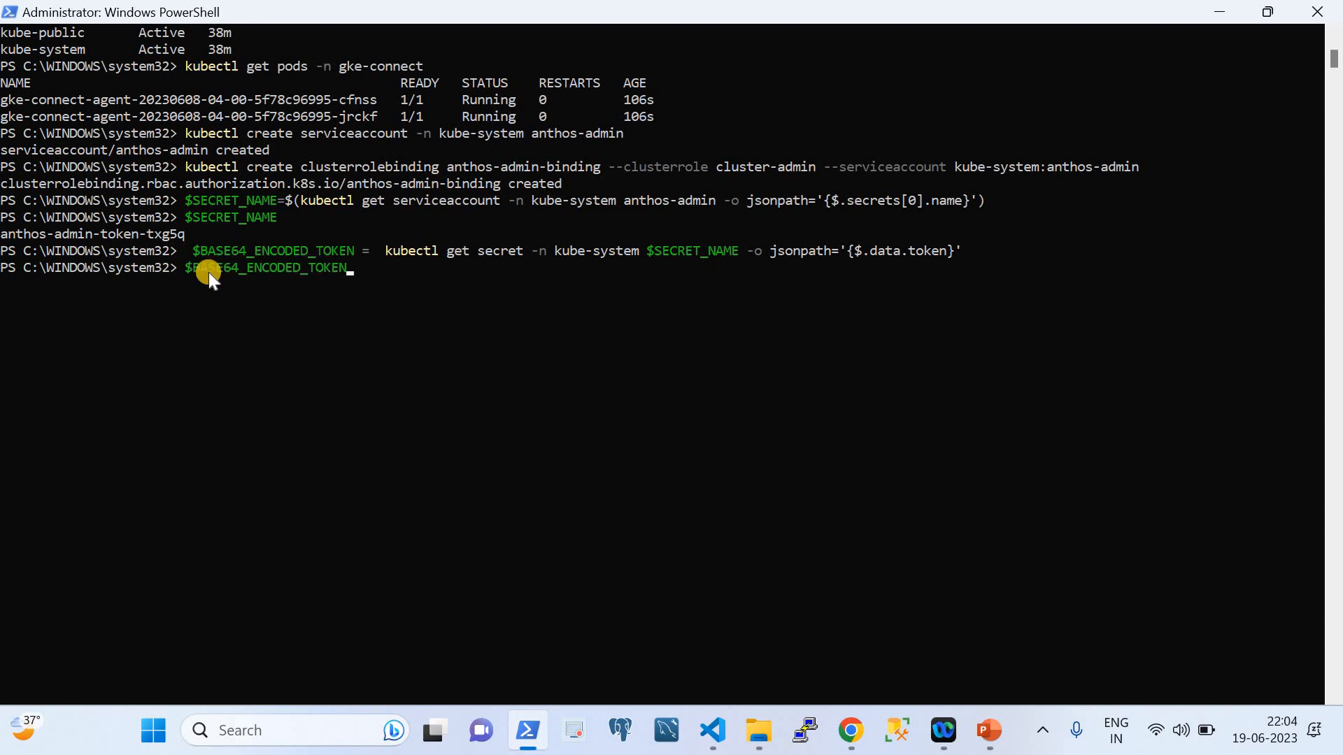
key(Return)
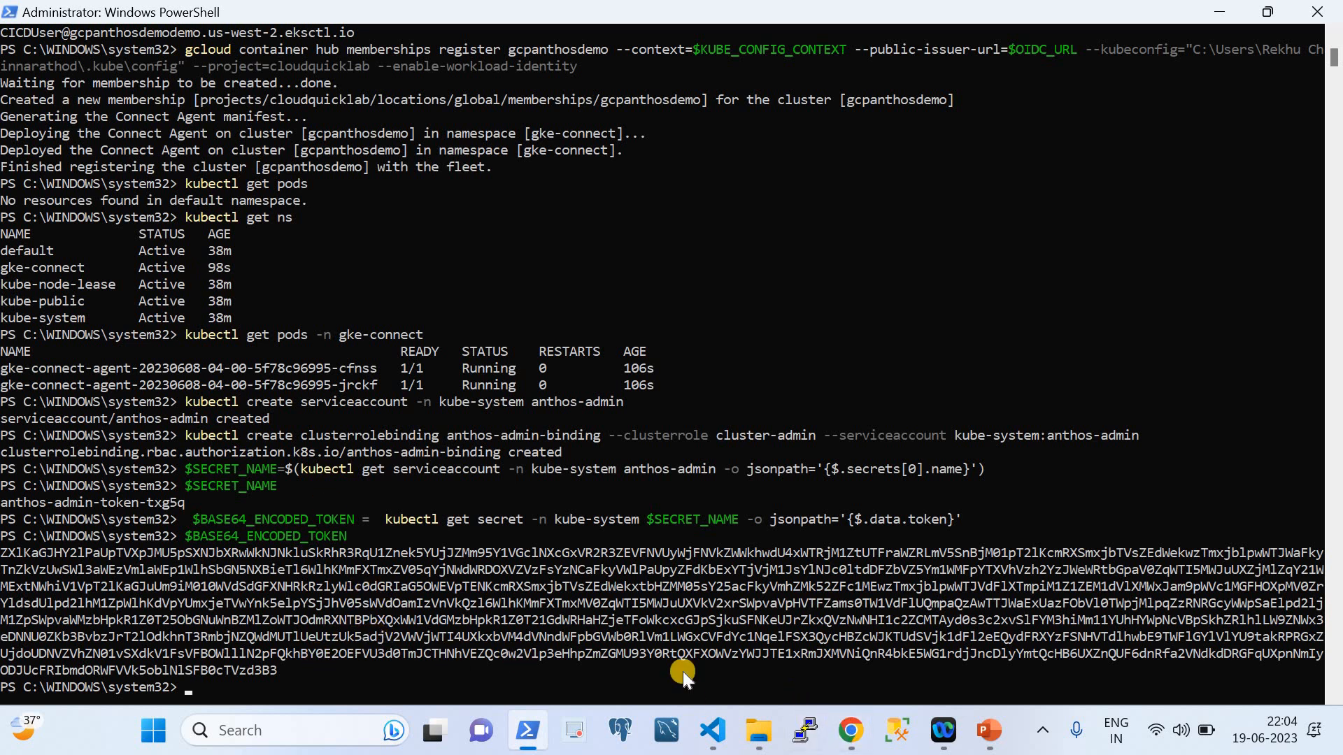
Search Google for base64 decode in a new Chrome tab and open the base64decode.org decoder.
click(850, 730)
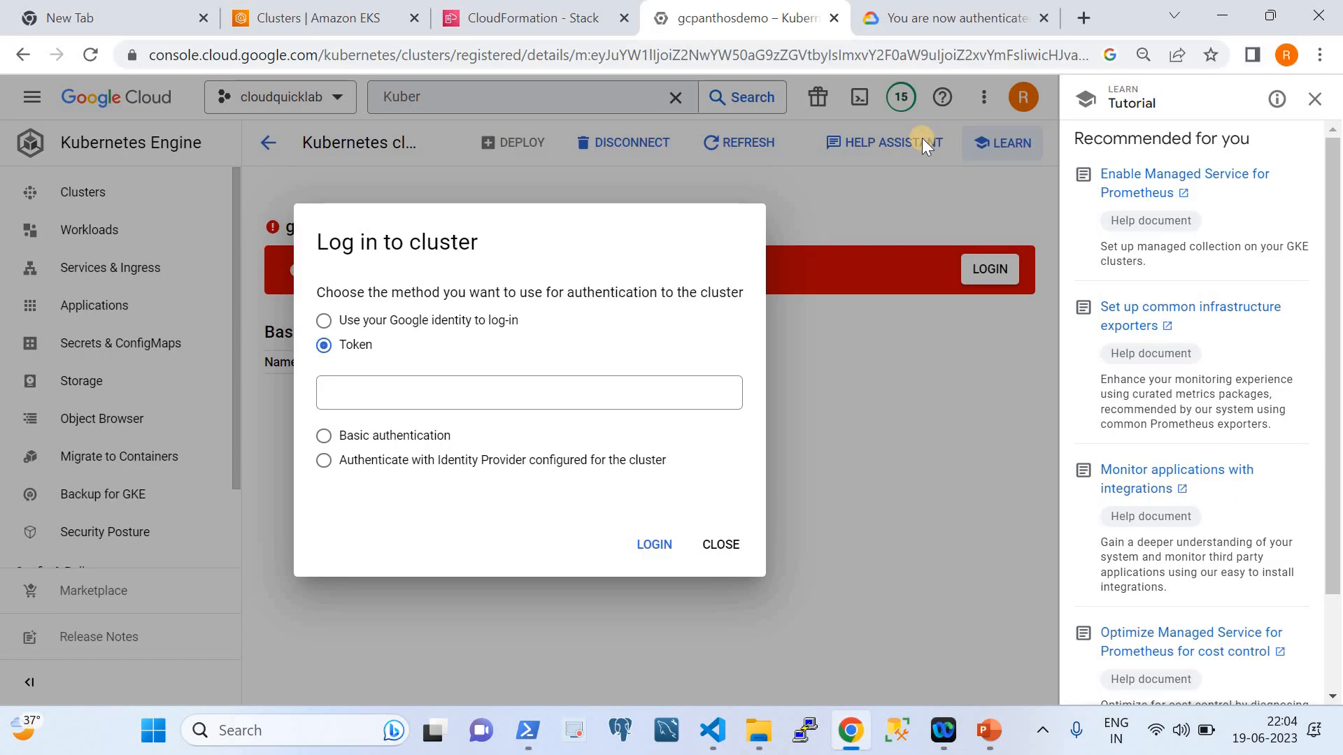
click(1082, 16)
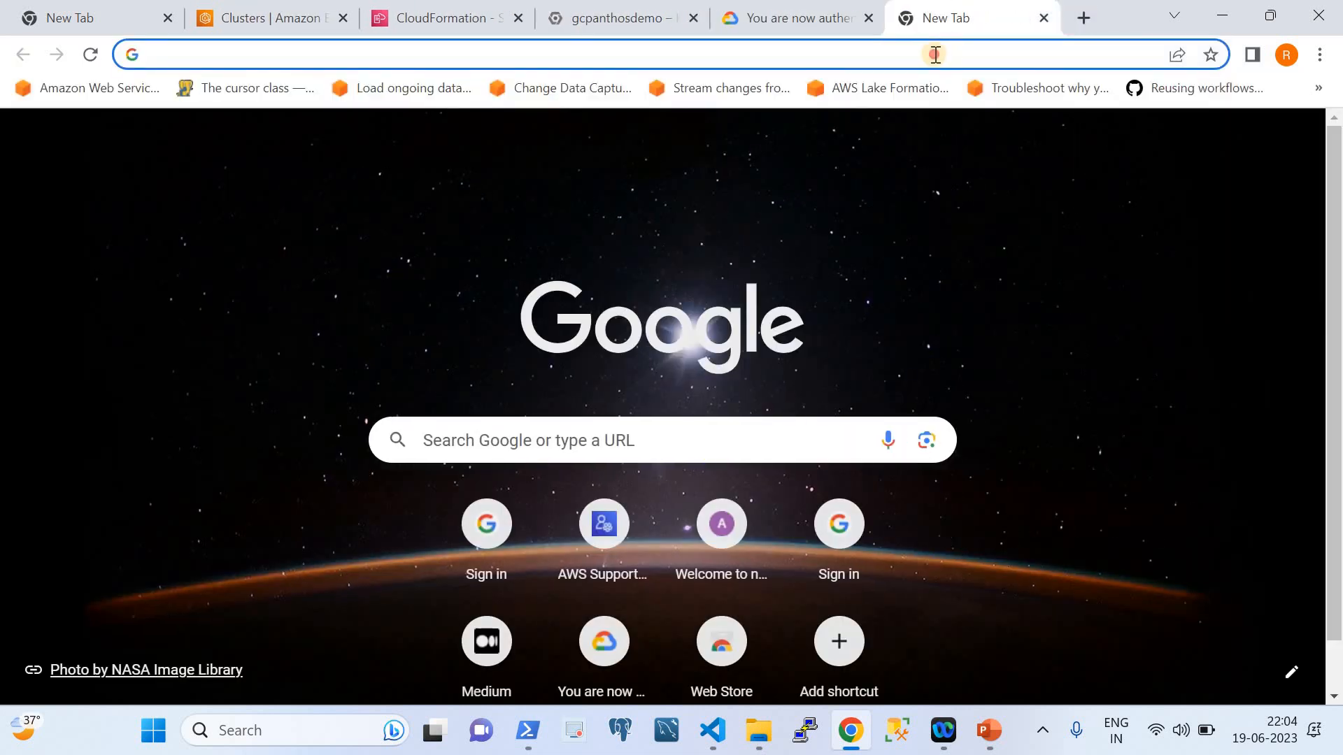
click(935, 53)
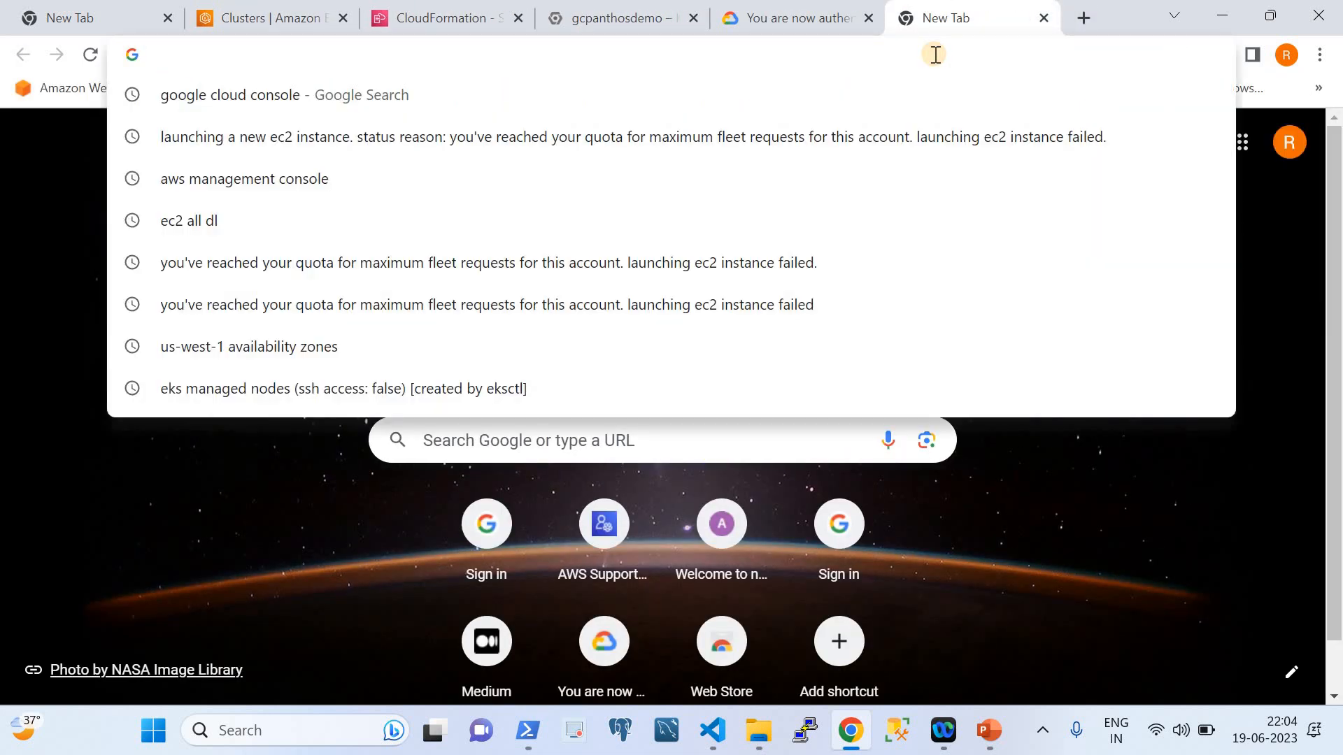
text(base64decode.org)
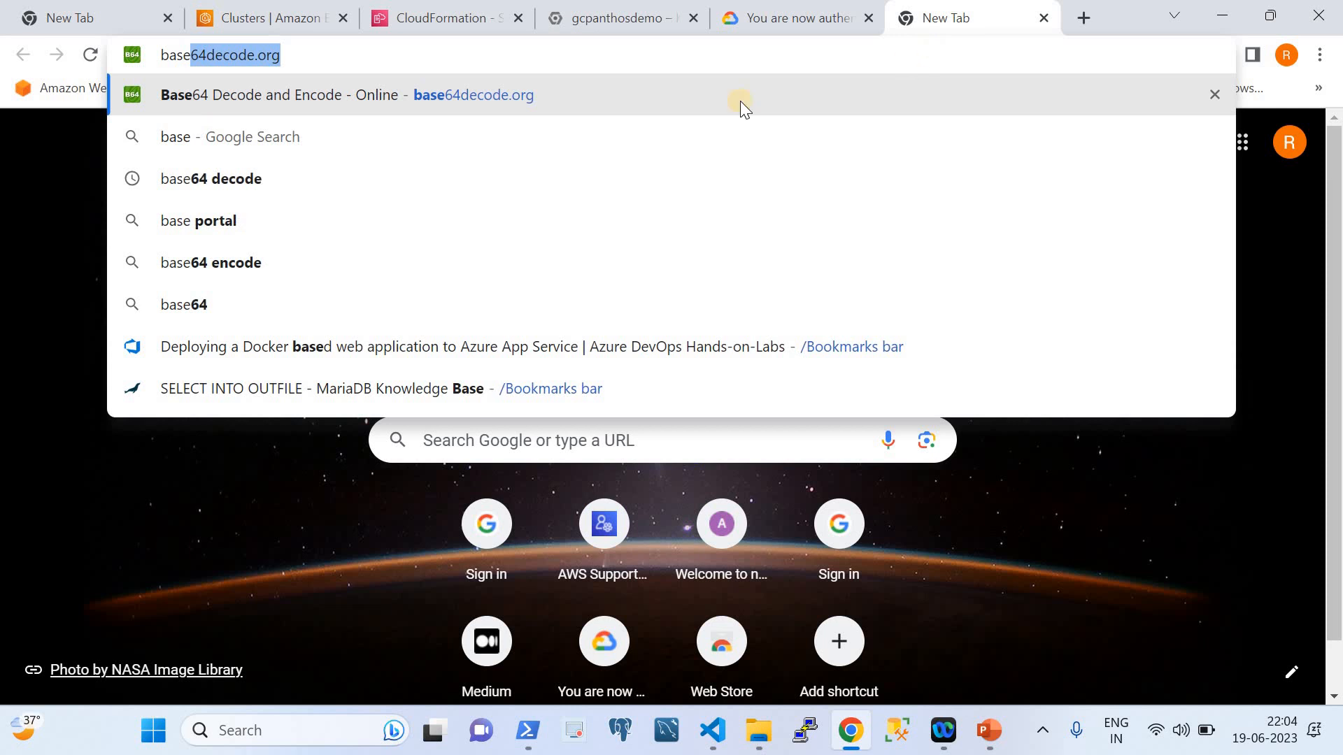
click(350, 179)
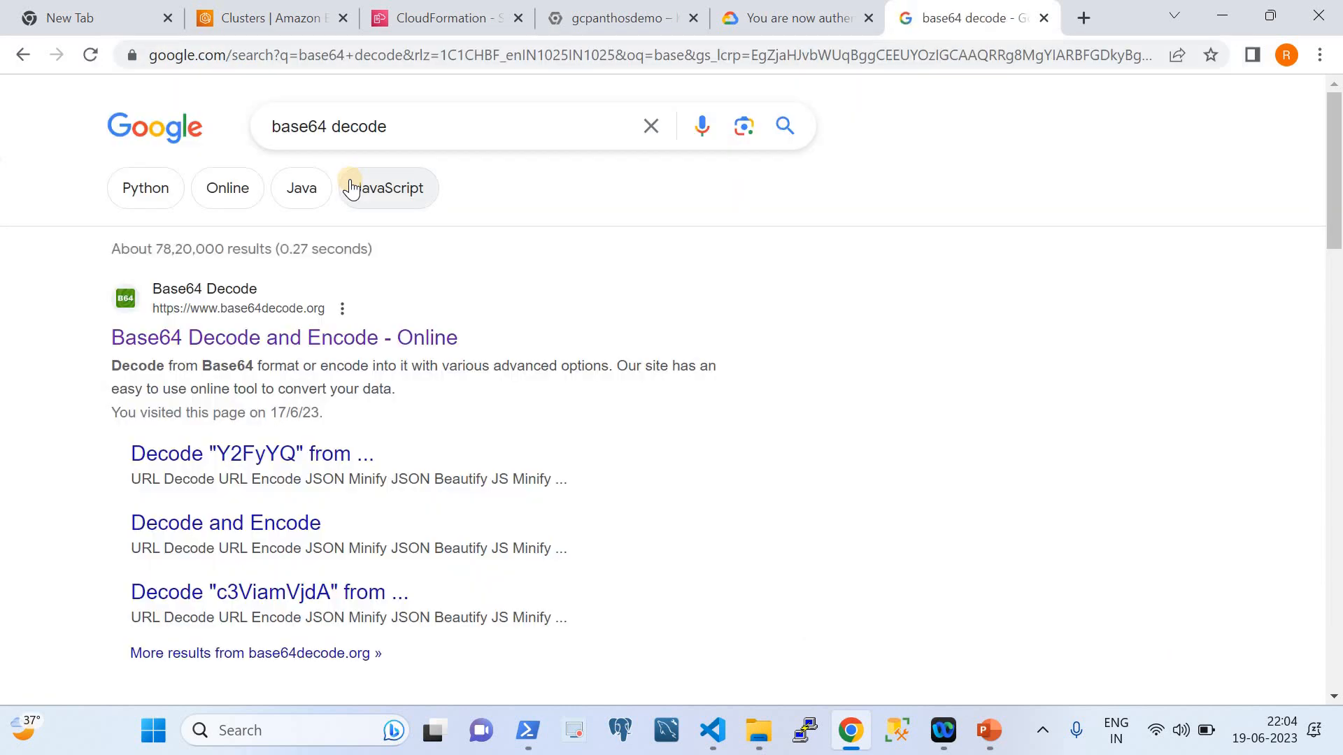
click(305, 335)
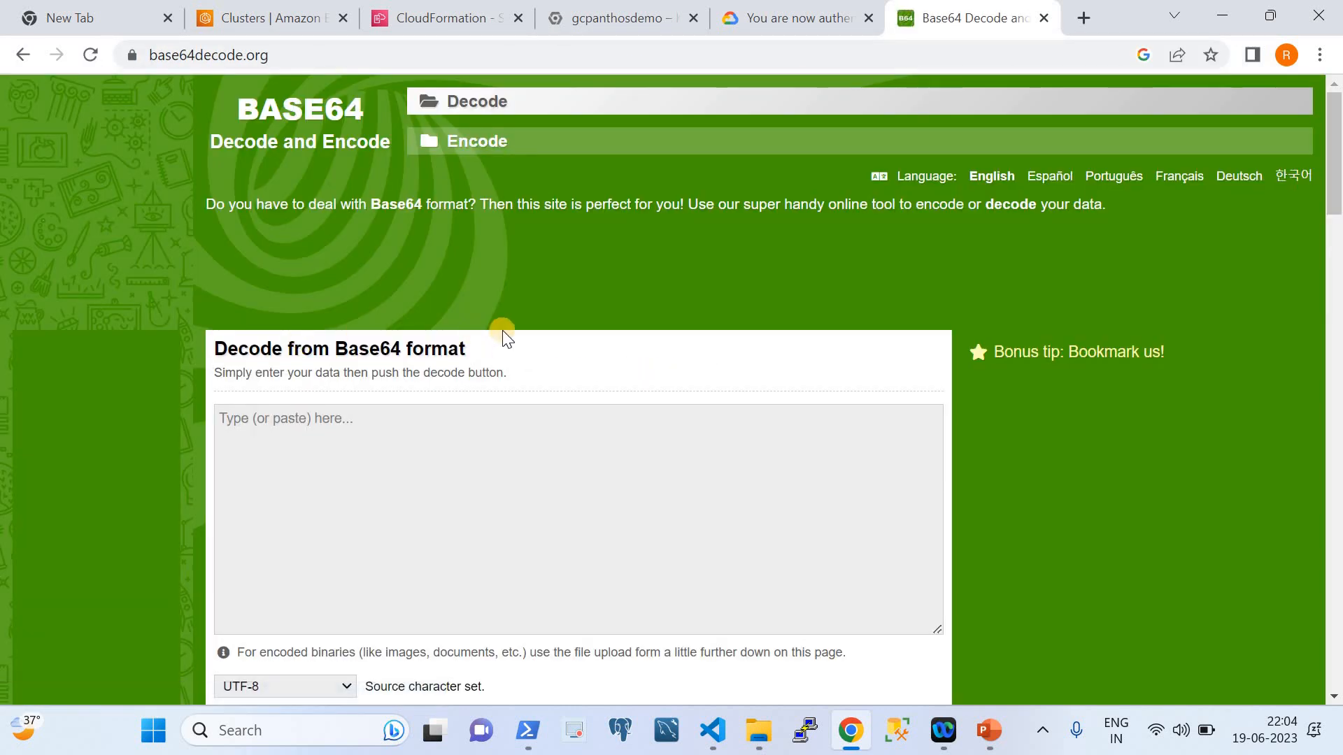
scroll(504, 334, down, 3)
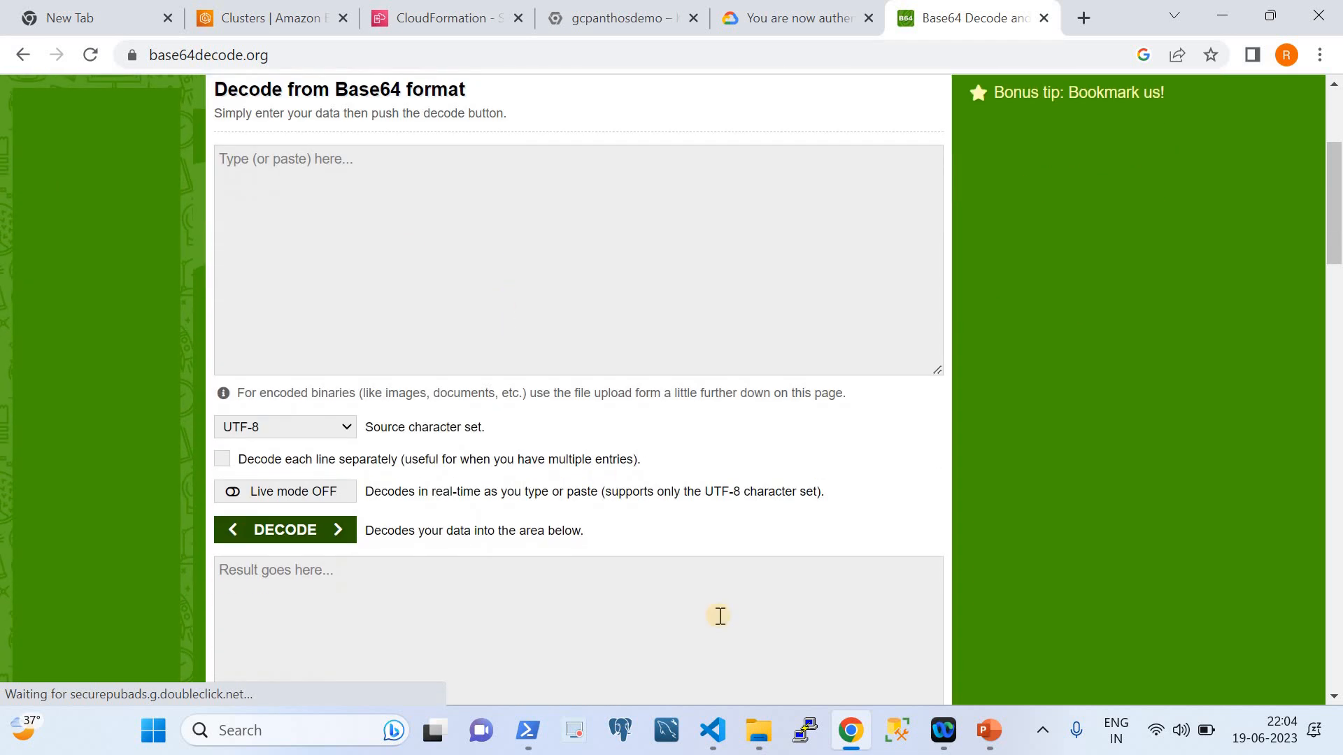
Copy the encoded token from the PowerShell output into the base64decode.org input field in Chrome and decode it with the UTF-8 character set.
click(528, 730)
drag(275, 670, 4, 556)
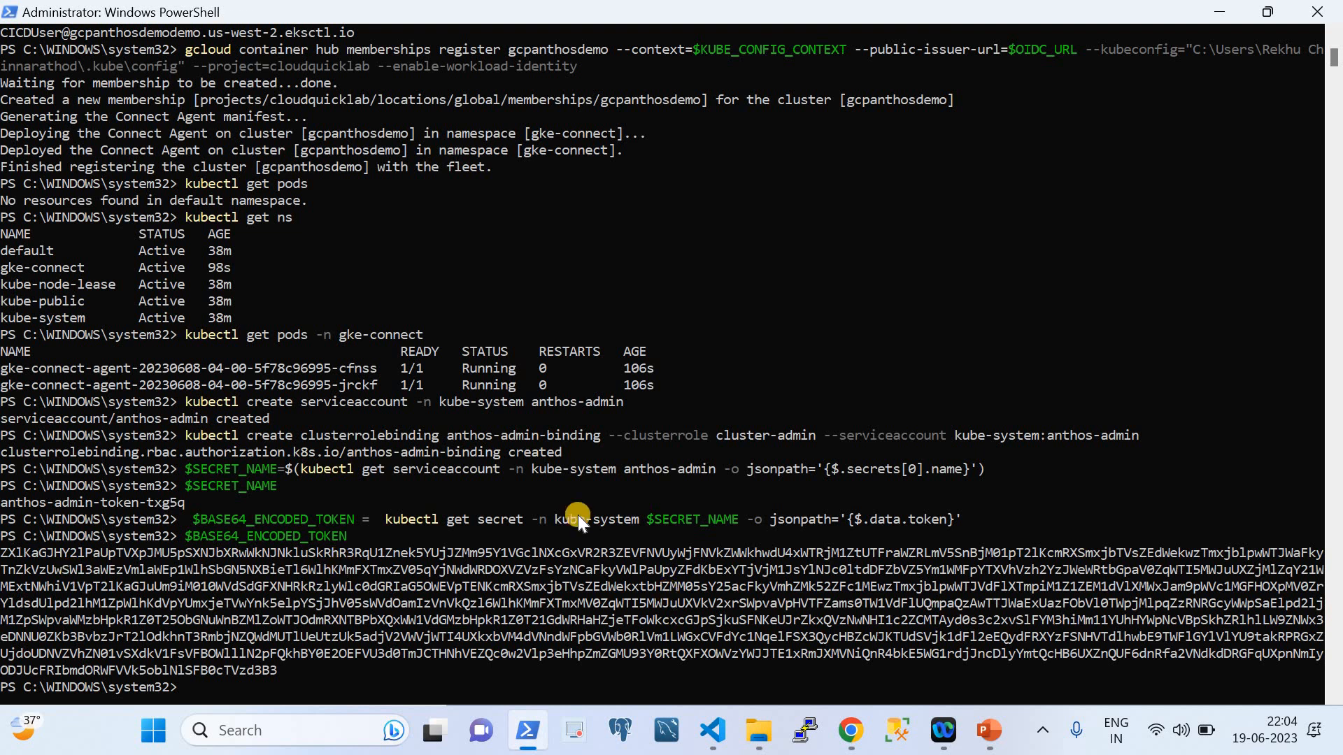
click(855, 738)
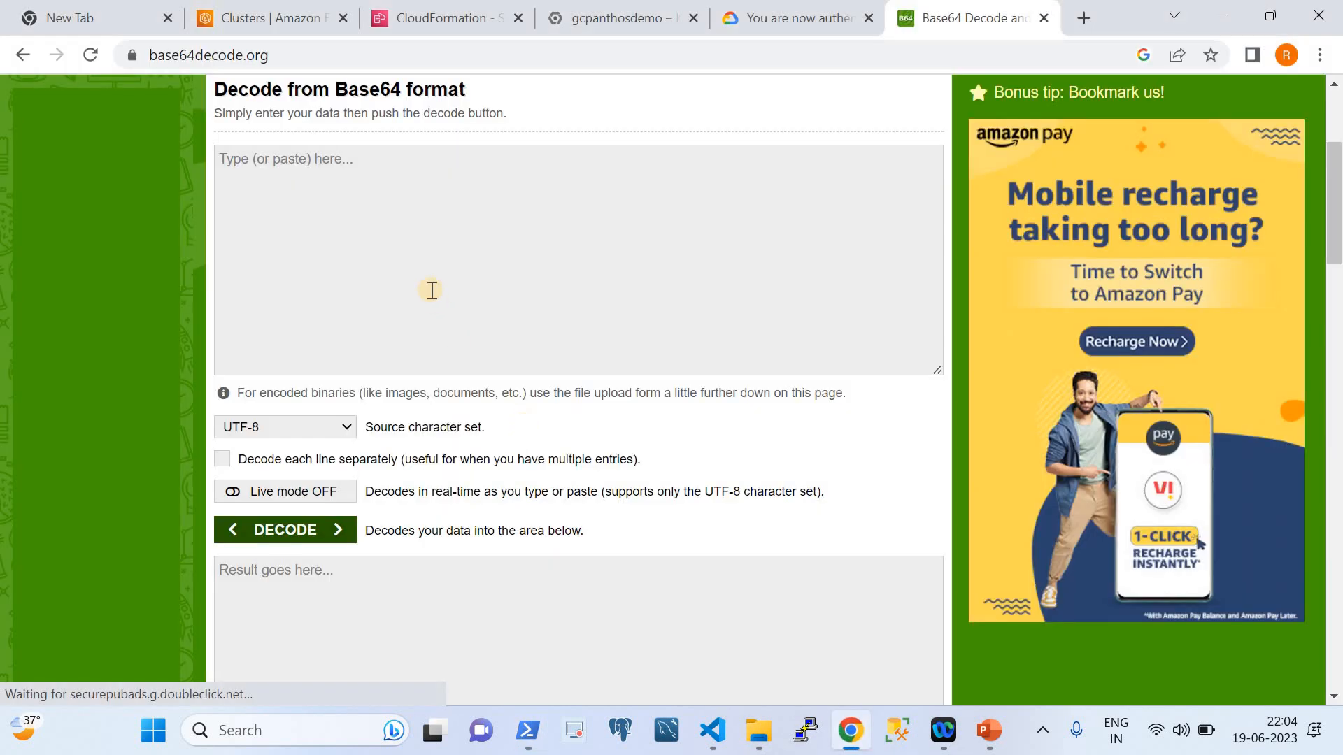
click(389, 230)
key(ctrl+v)
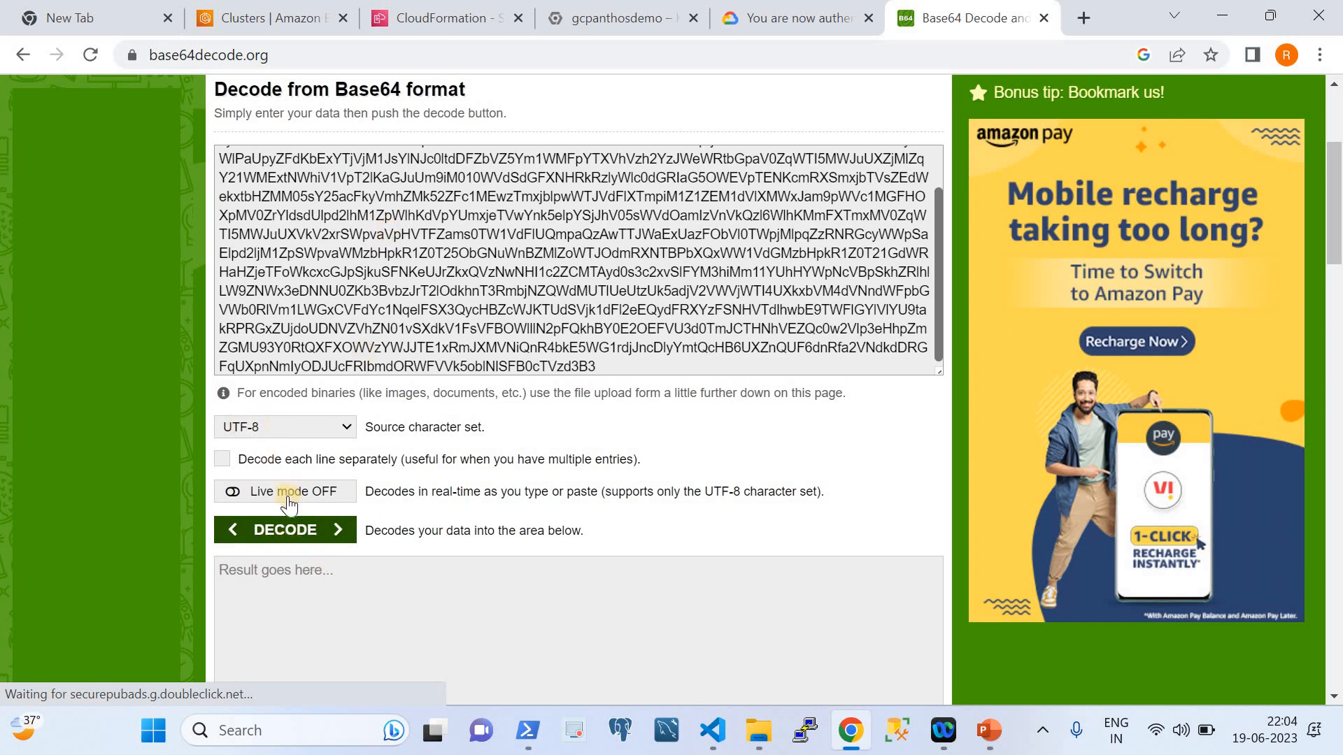
click(285, 532)
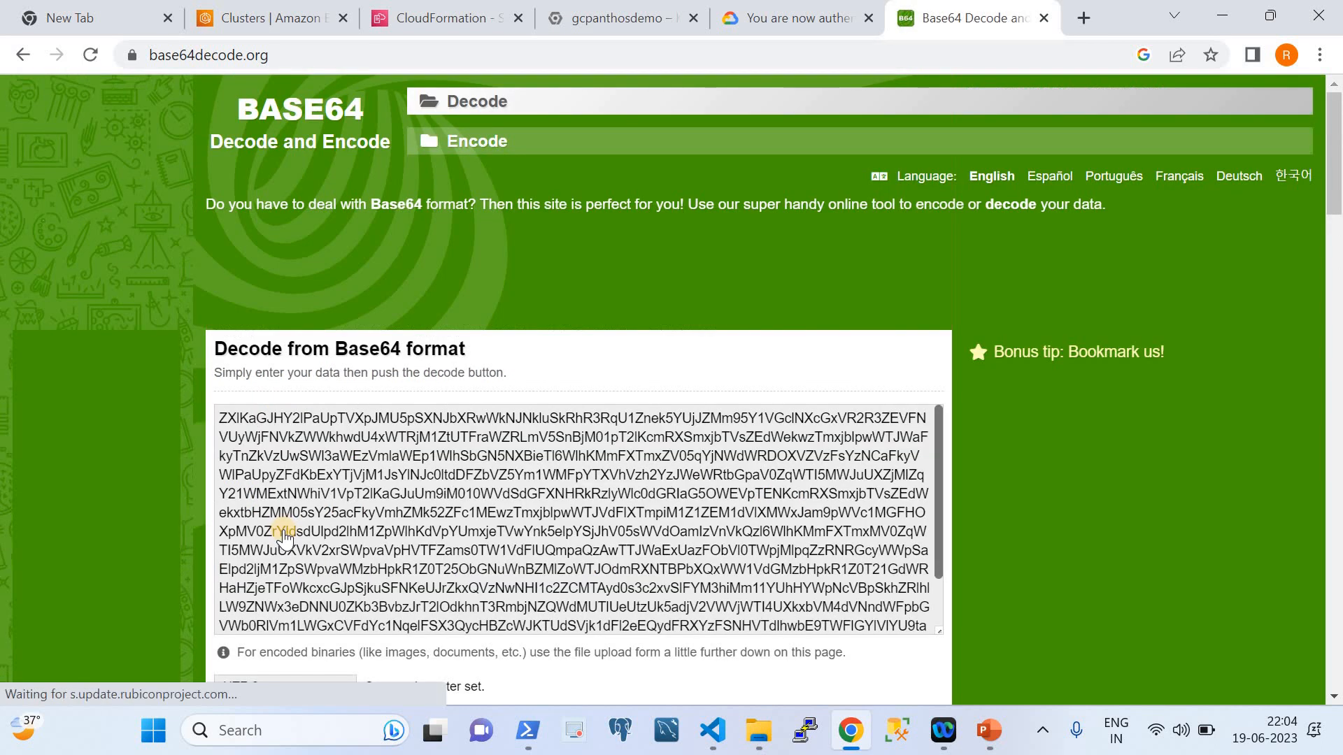
Copy the decoded token into the Token field of the gcpanthosdemo cluster's login dialog and log in.
scroll(418, 455, down, 1)
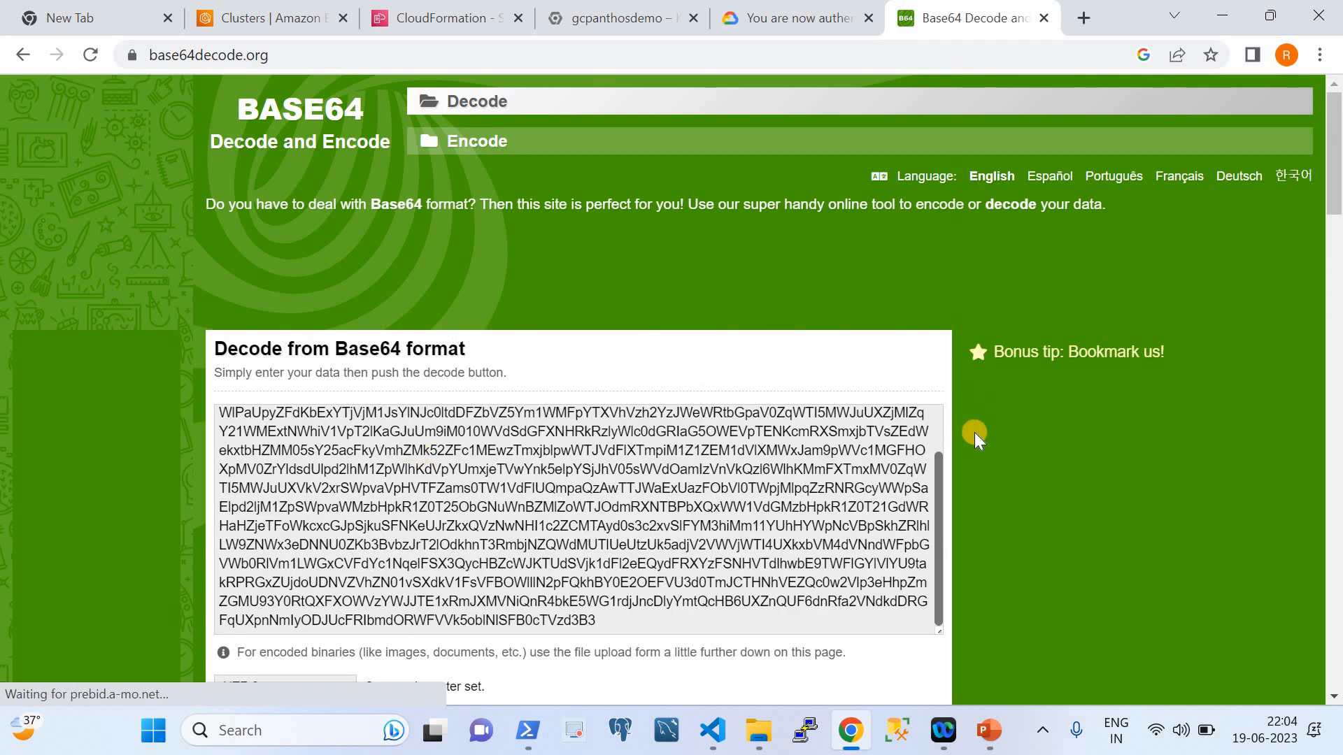
scroll(975, 432, down, 6)
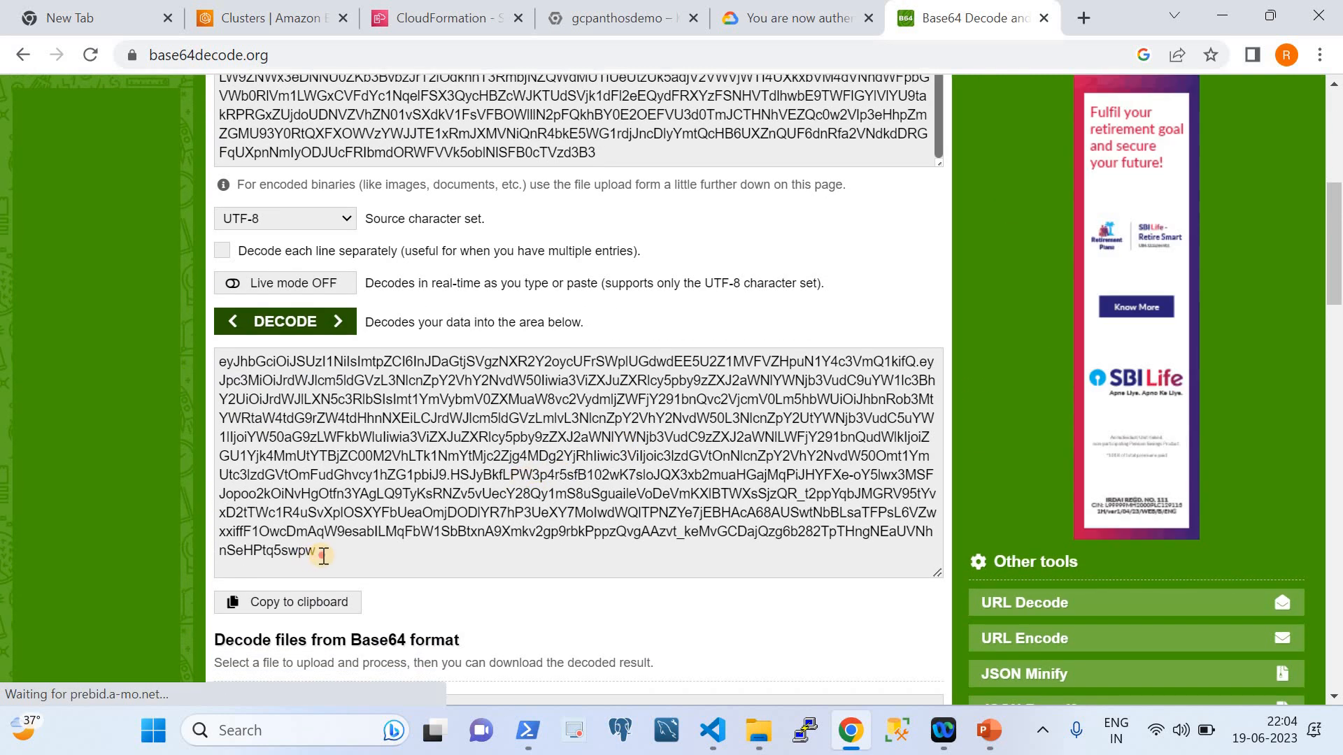
drag(323, 556, 208, 370)
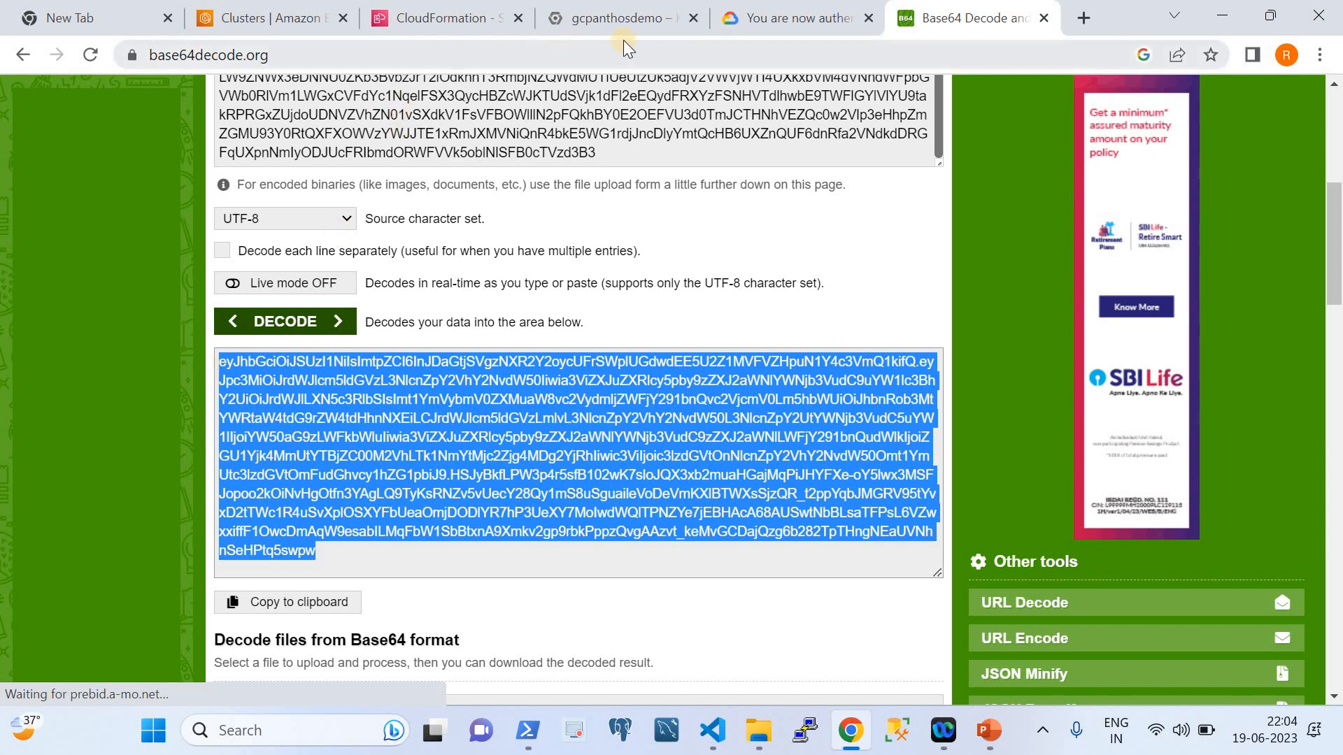
click(755, 18)
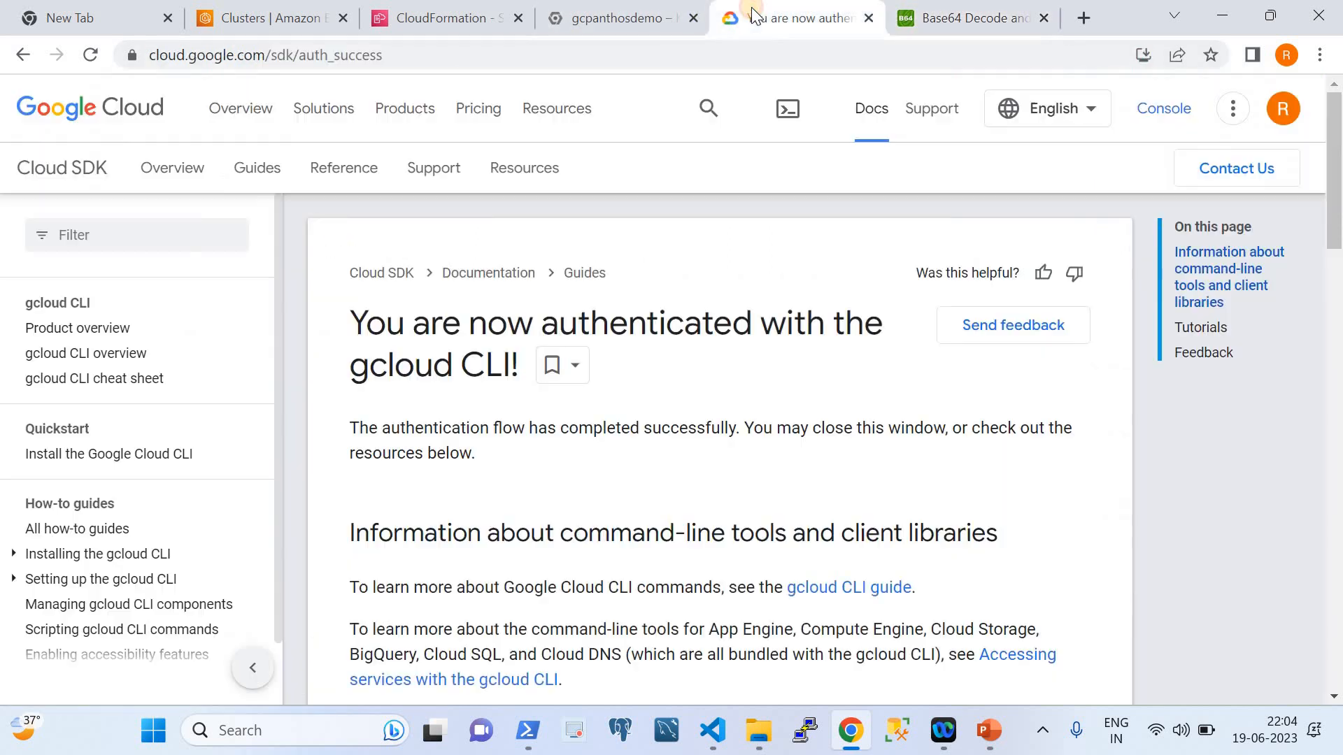
click(606, 18)
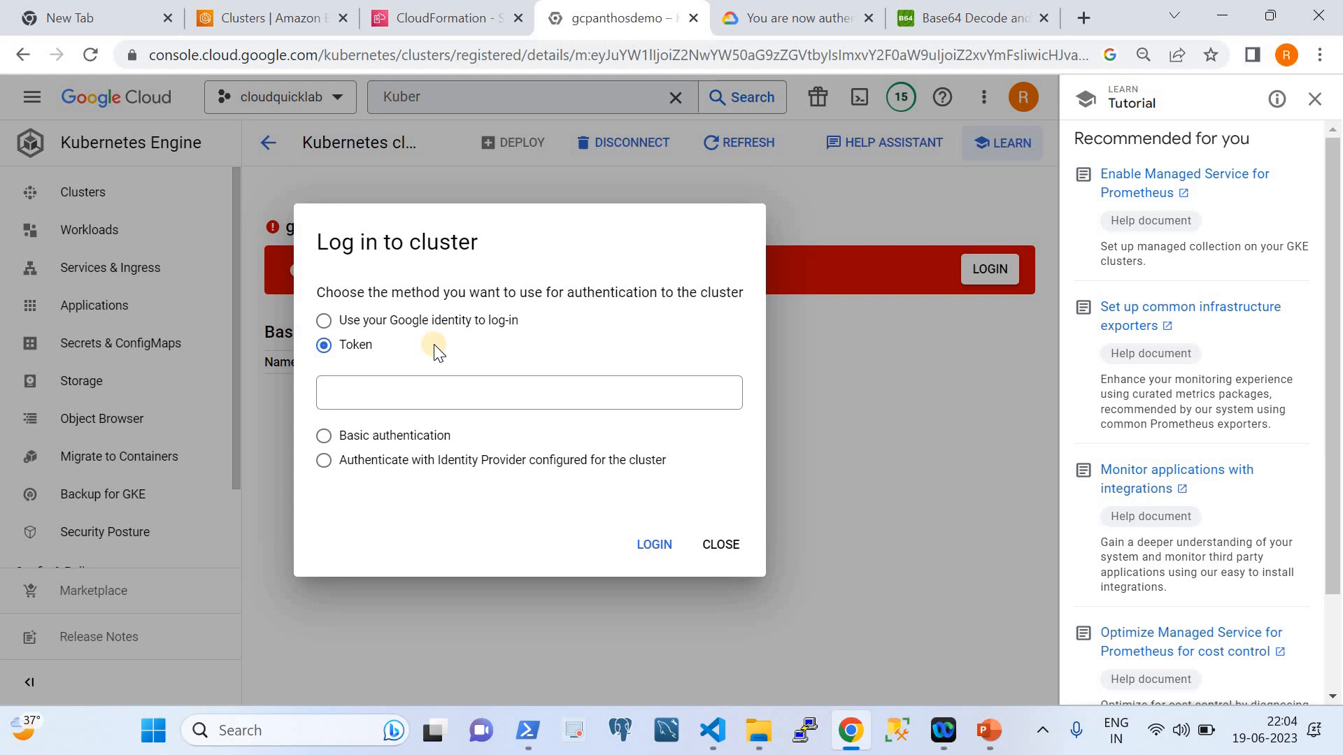
click(380, 386)
key(ctrl+v)
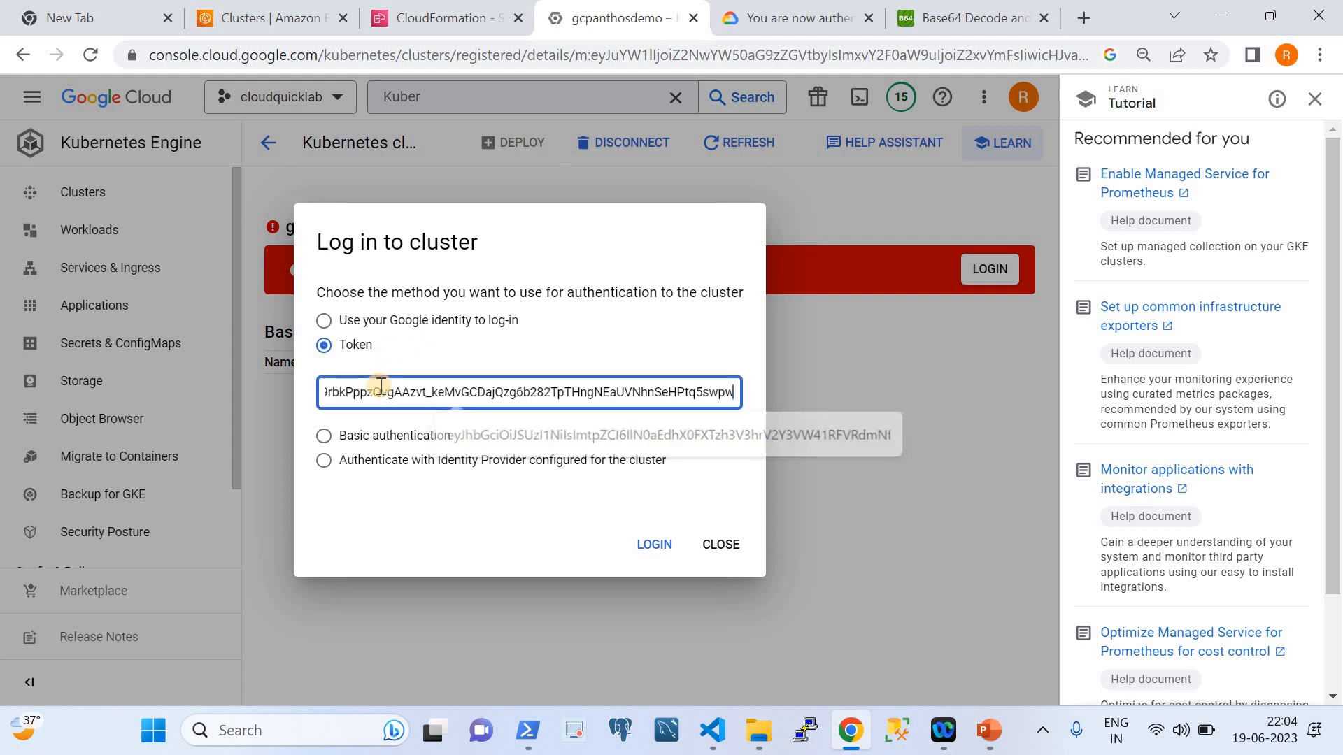
click(653, 542)
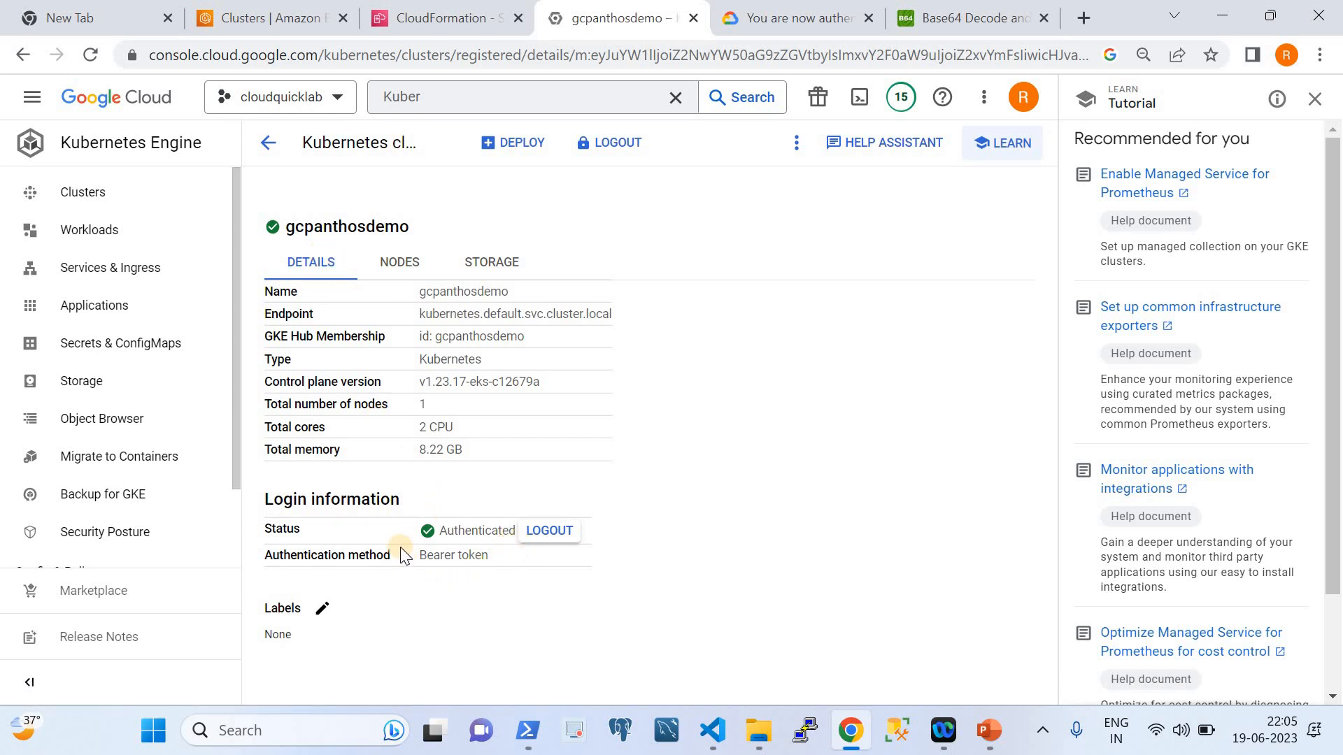
Open the Kubernetes Engine clusters list and examine the columns of the registered gcpanthosdemo cluster.
click(114, 200)
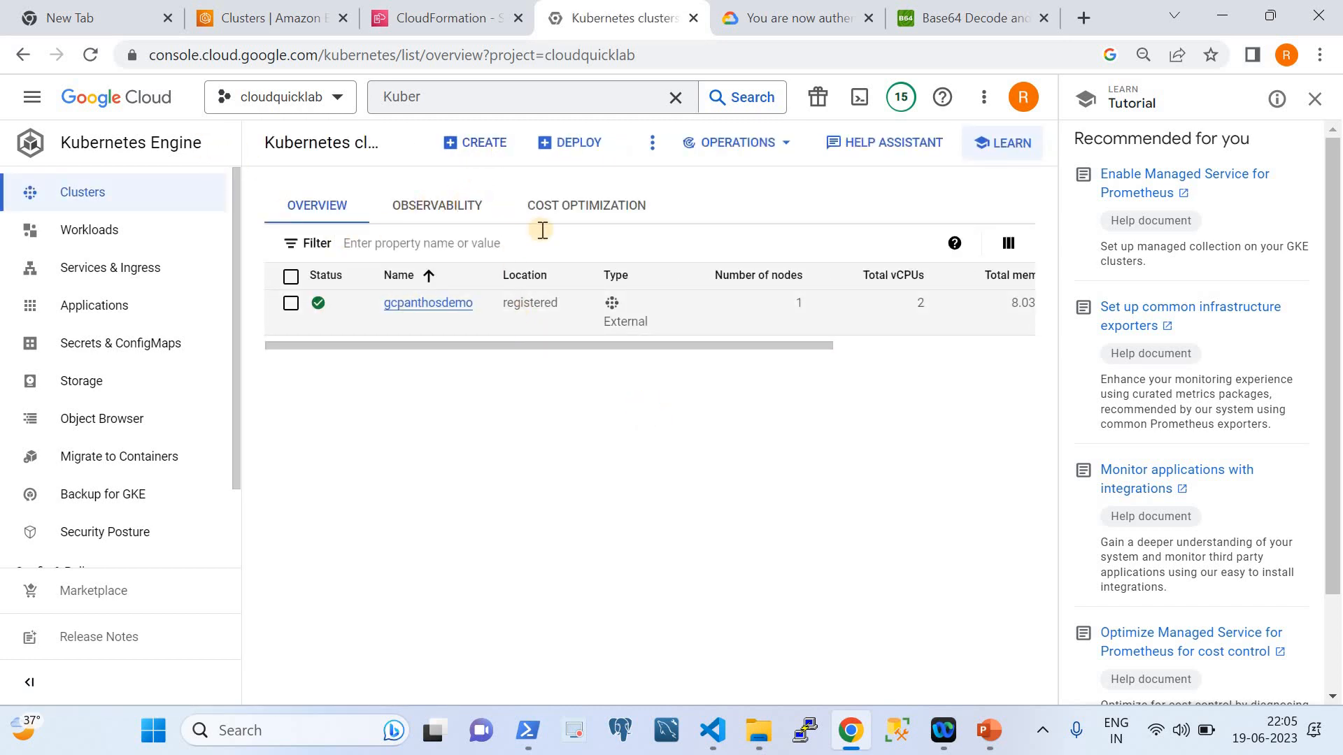
click(840, 348)
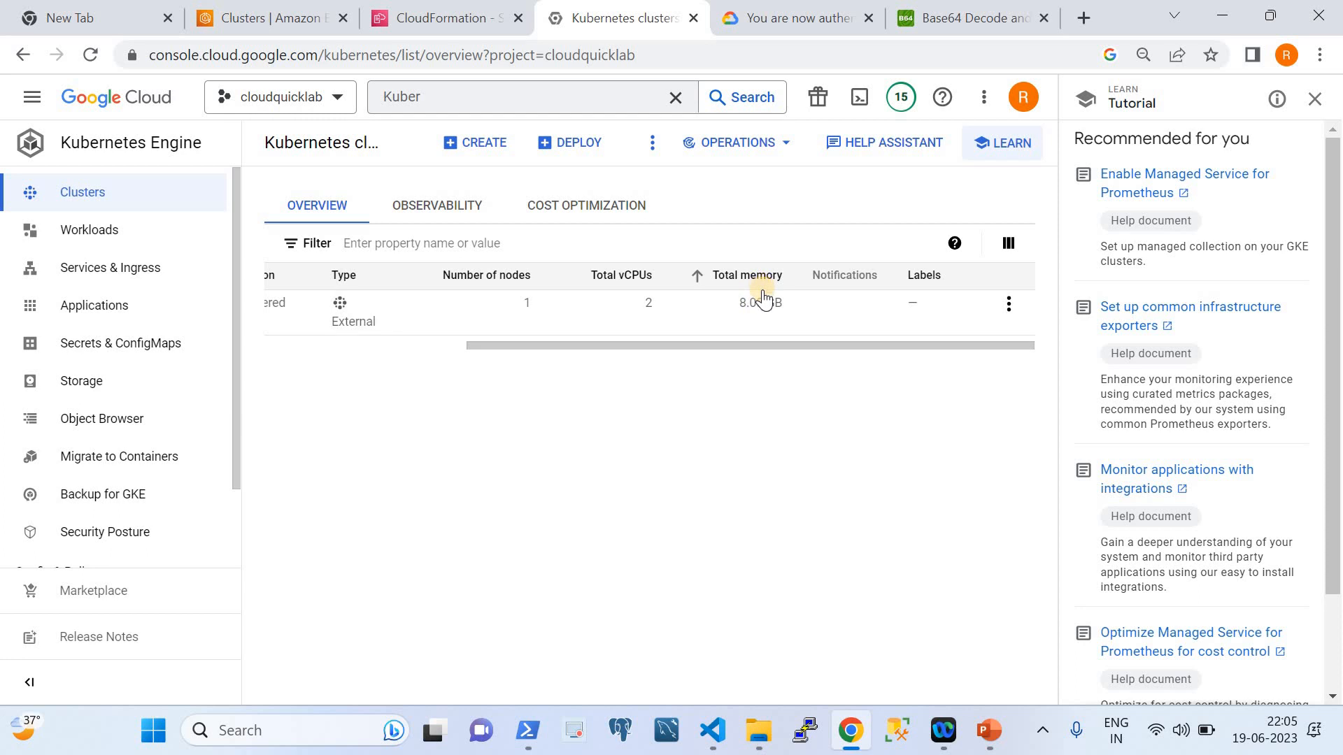
drag(778, 343, 495, 350)
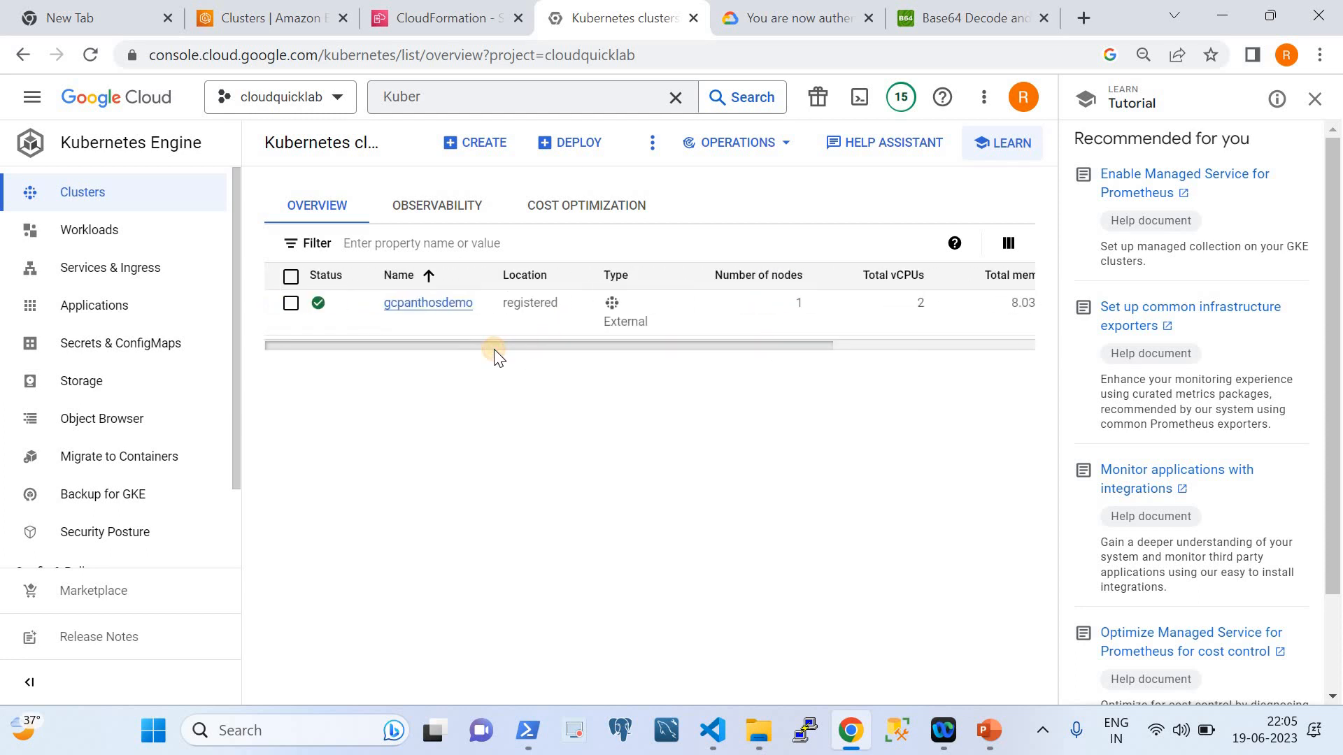
Open the gcpanthosdemodemo cluster in the Amazon EKS console and examine its overview details.
click(282, 9)
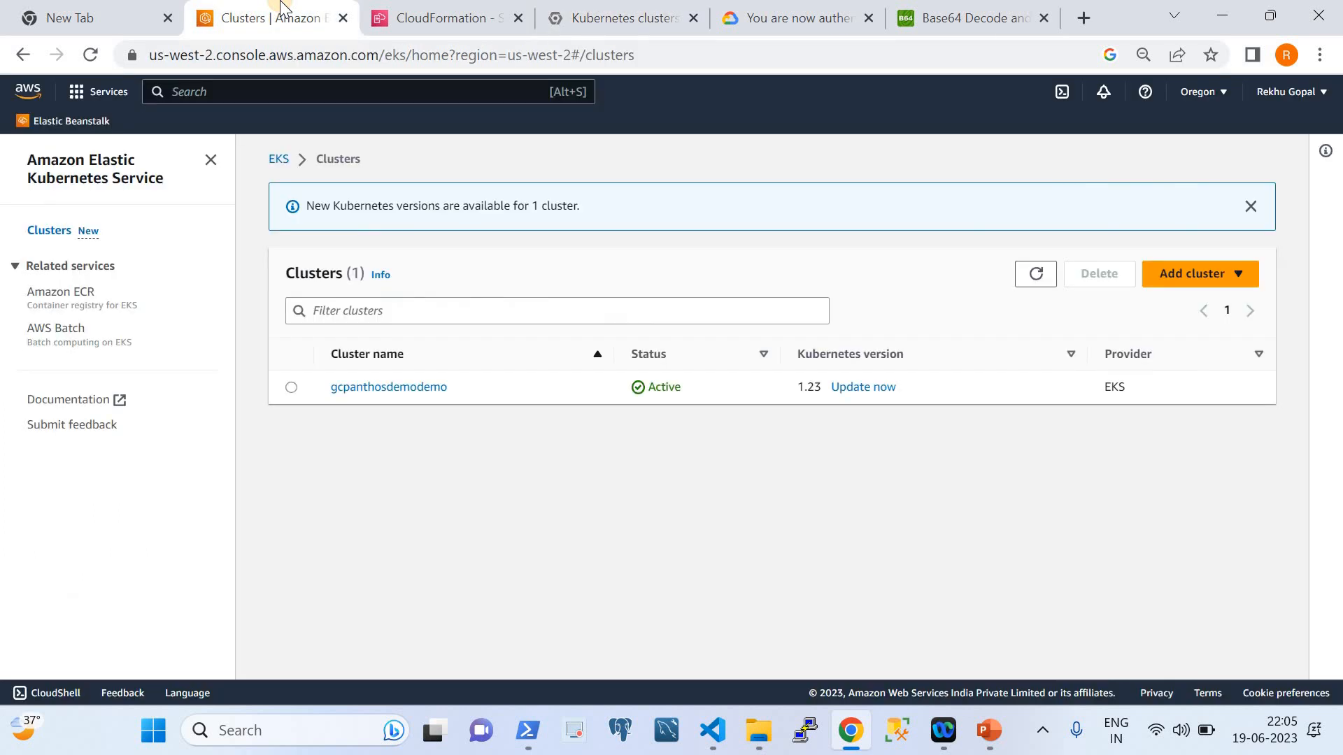
click(428, 387)
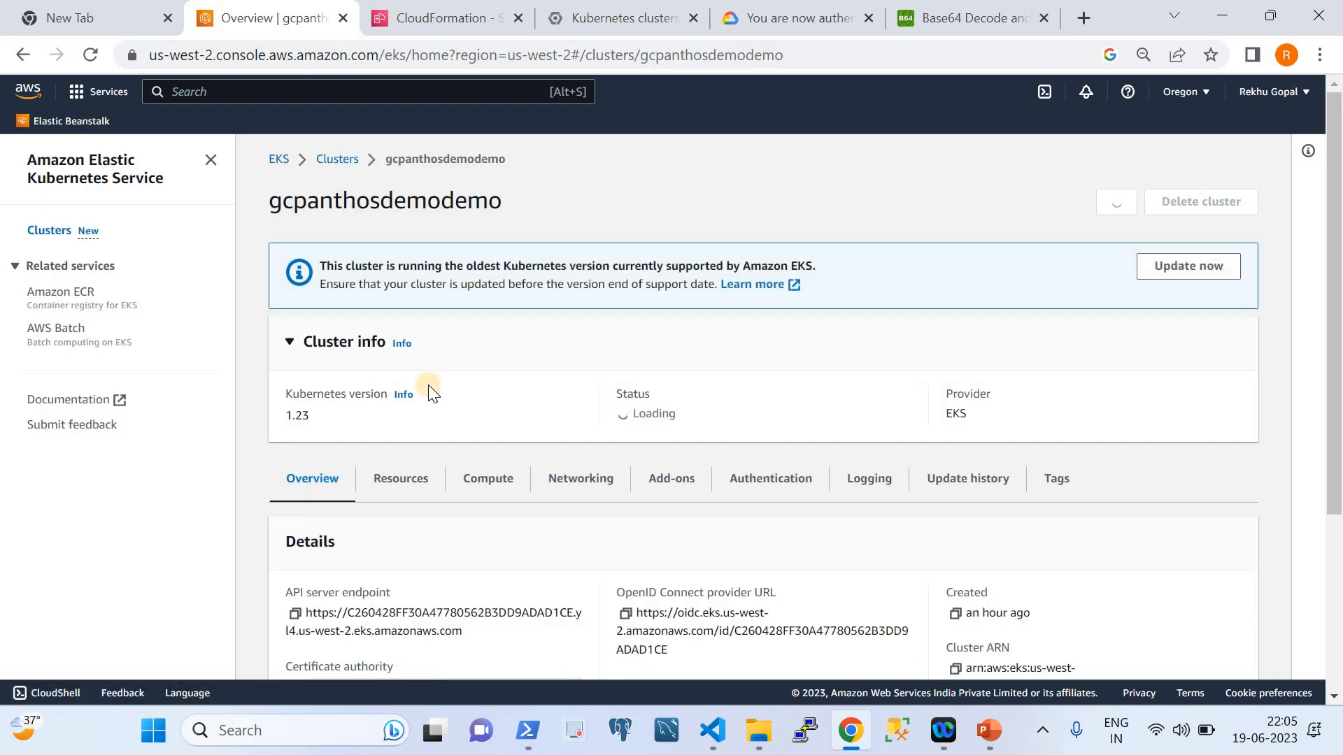
scroll(578, 423, down, 3)
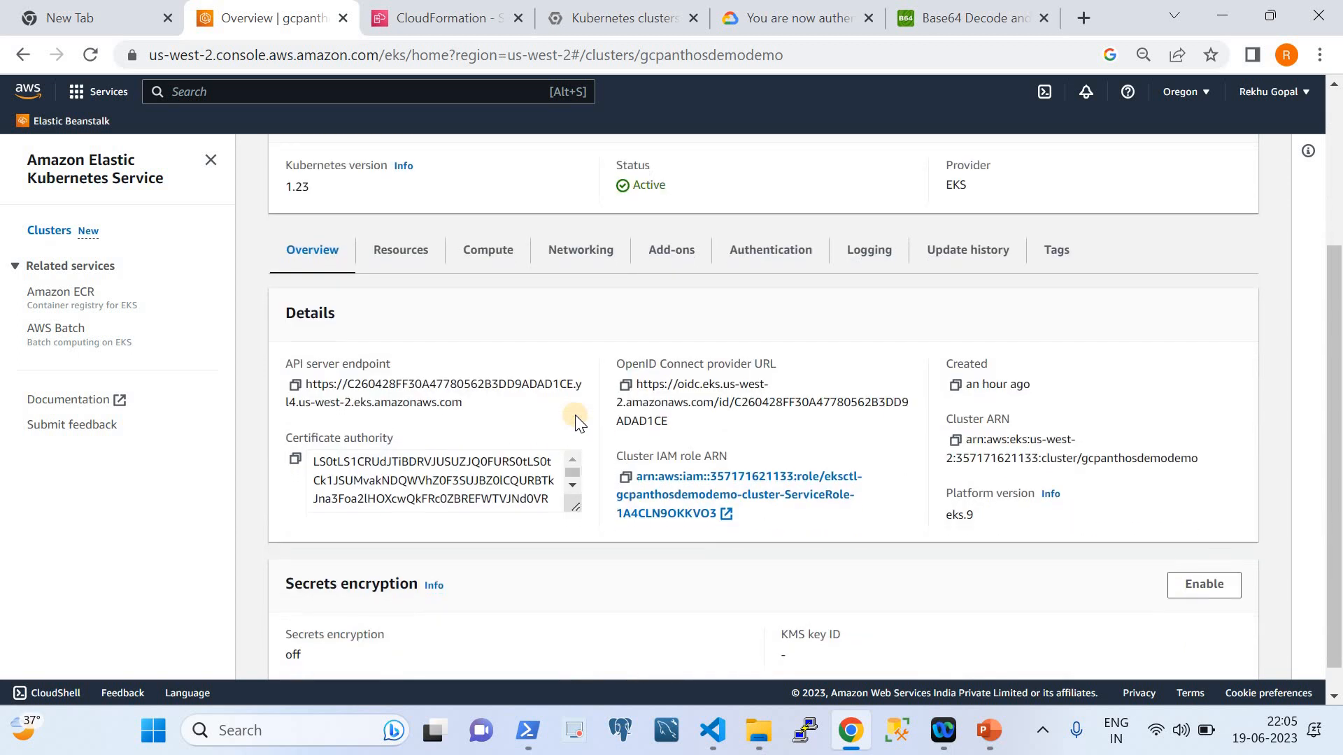
scroll(577, 414, up, 1)
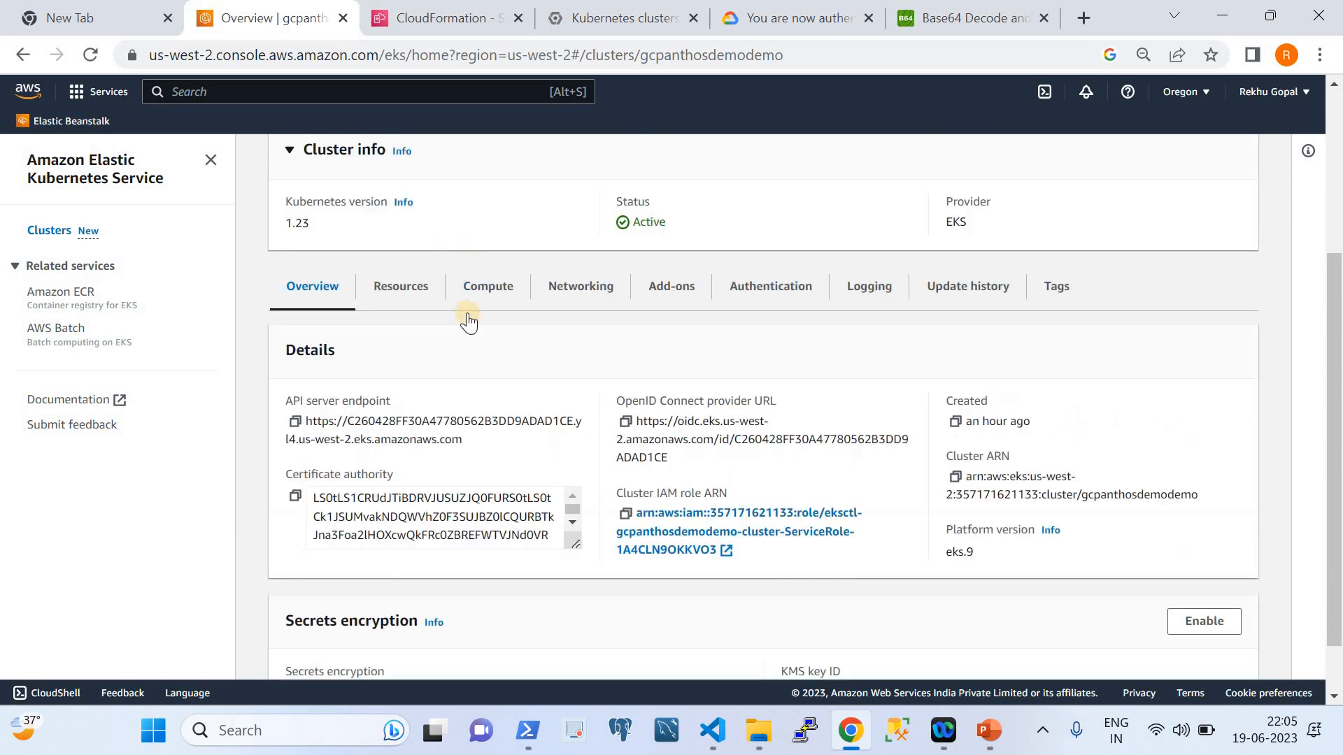
scroll(569, 359, down, 1)
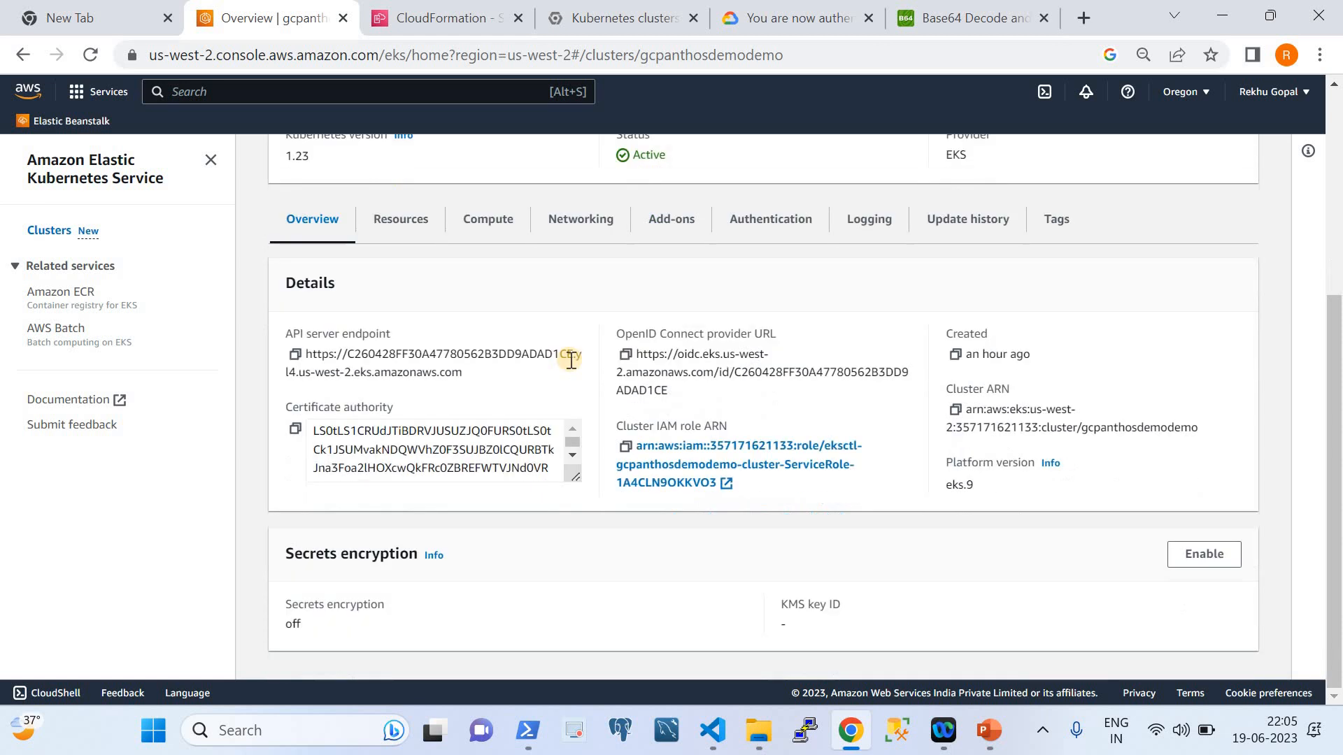
Examine the nodes and node groups in the Compute information of the gcpanthosdemodemo cluster.
click(483, 236)
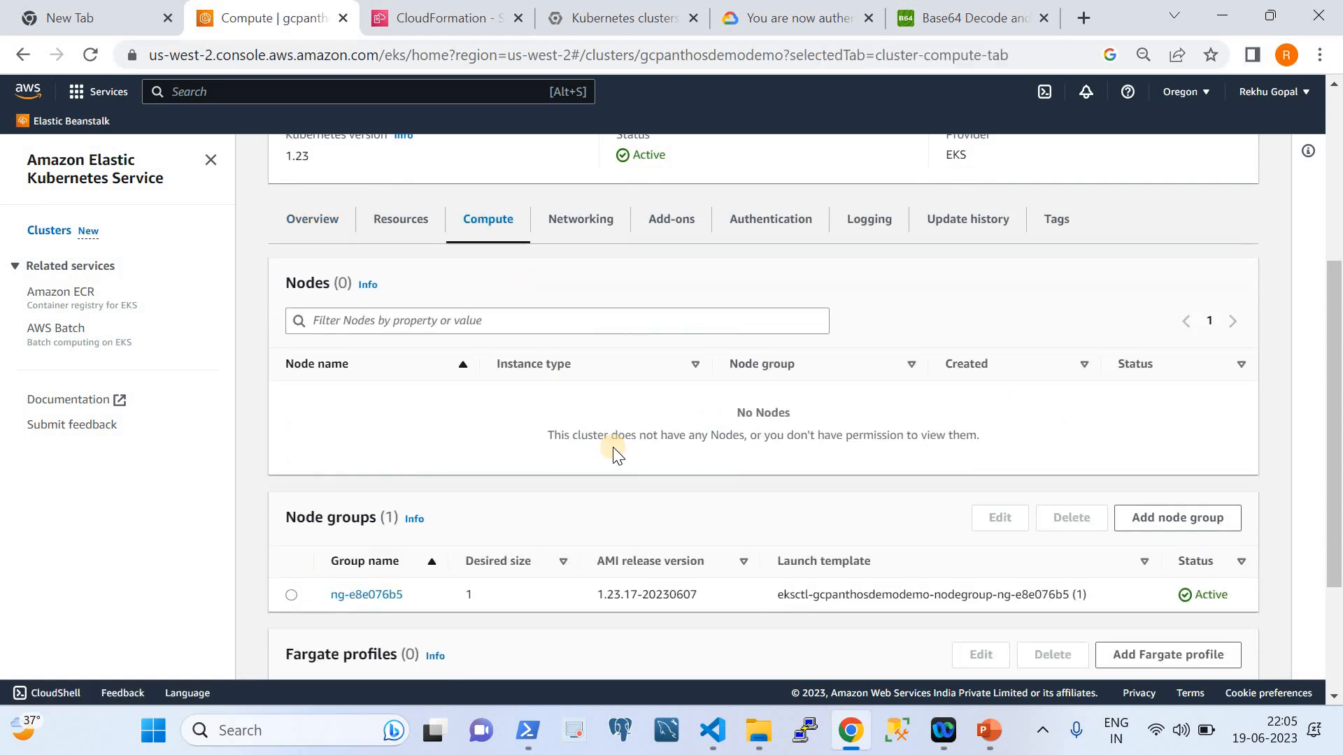
scroll(615, 450, down, 3)
scroll(562, 416, up, 5)
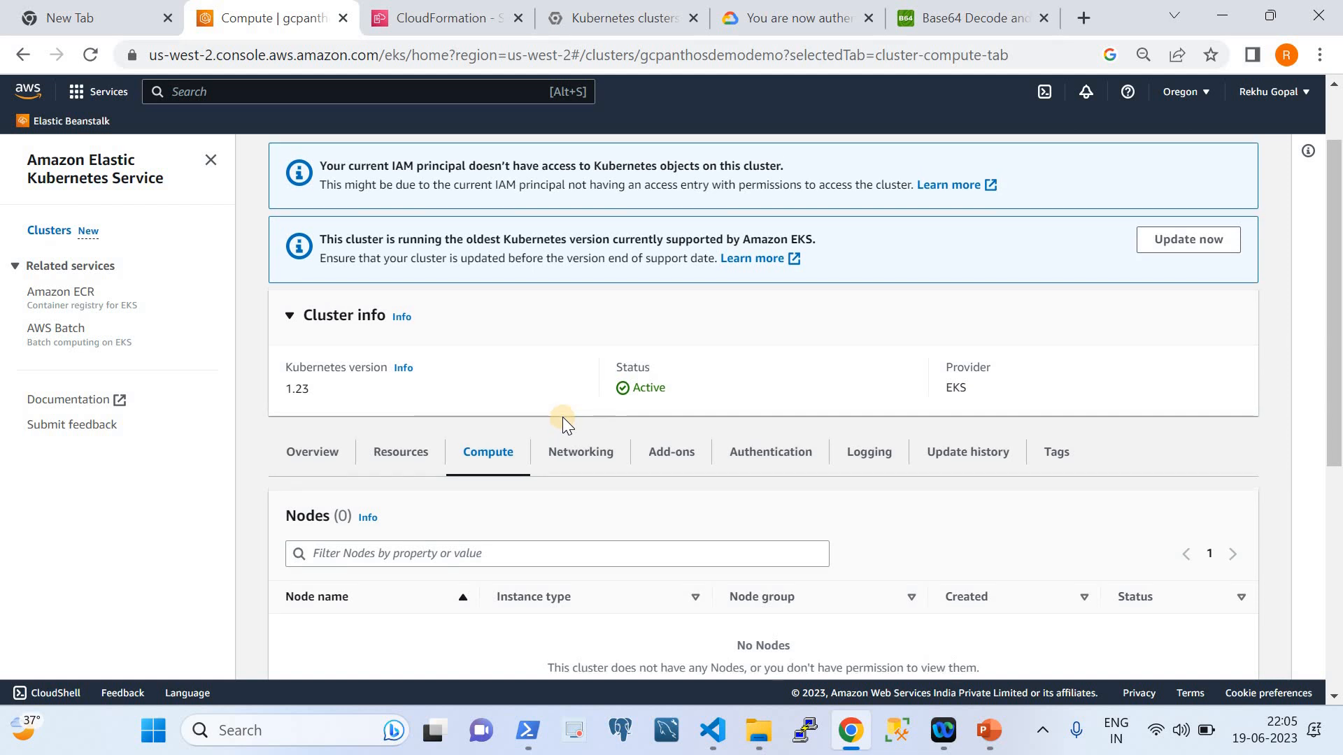
scroll(562, 416, up, 2)
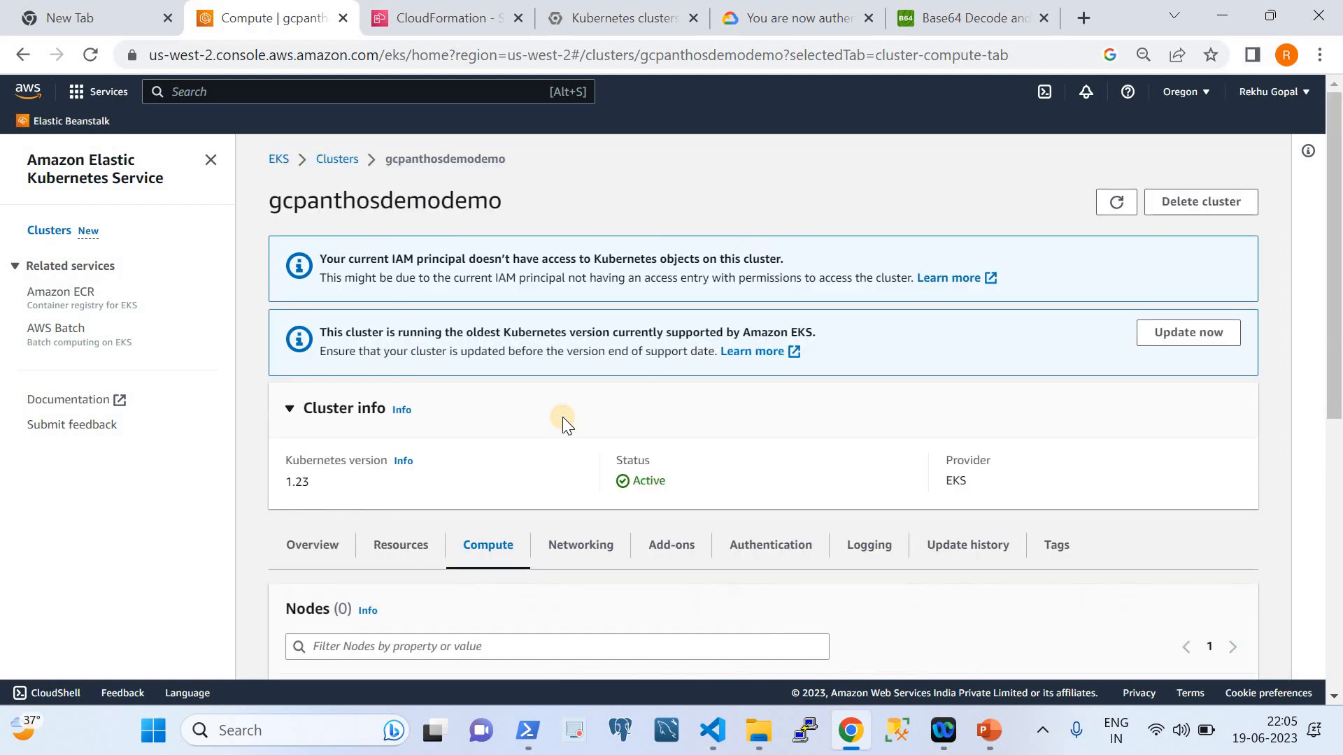
Compare the gcpanthosdemo entry in Google Kubernetes Engine with the clusters list in Amazon EKS.
click(600, 14)
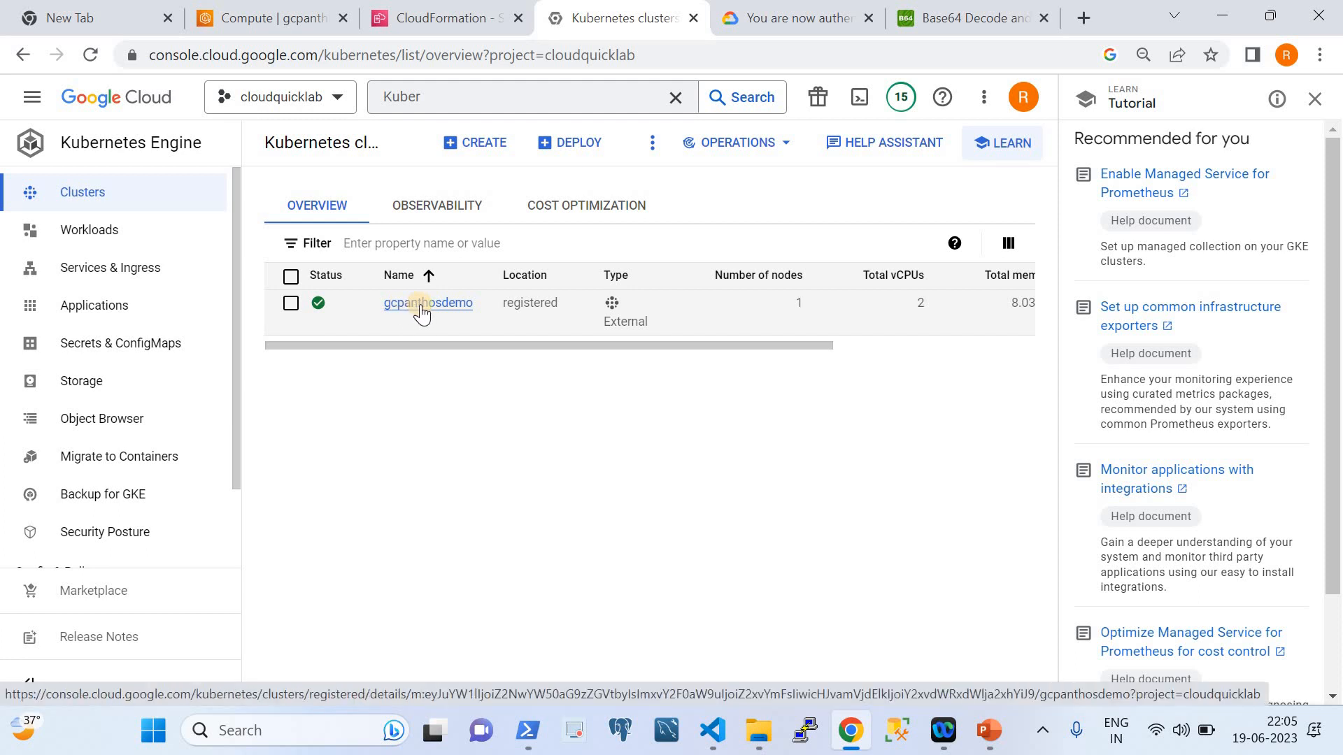
click(290, 16)
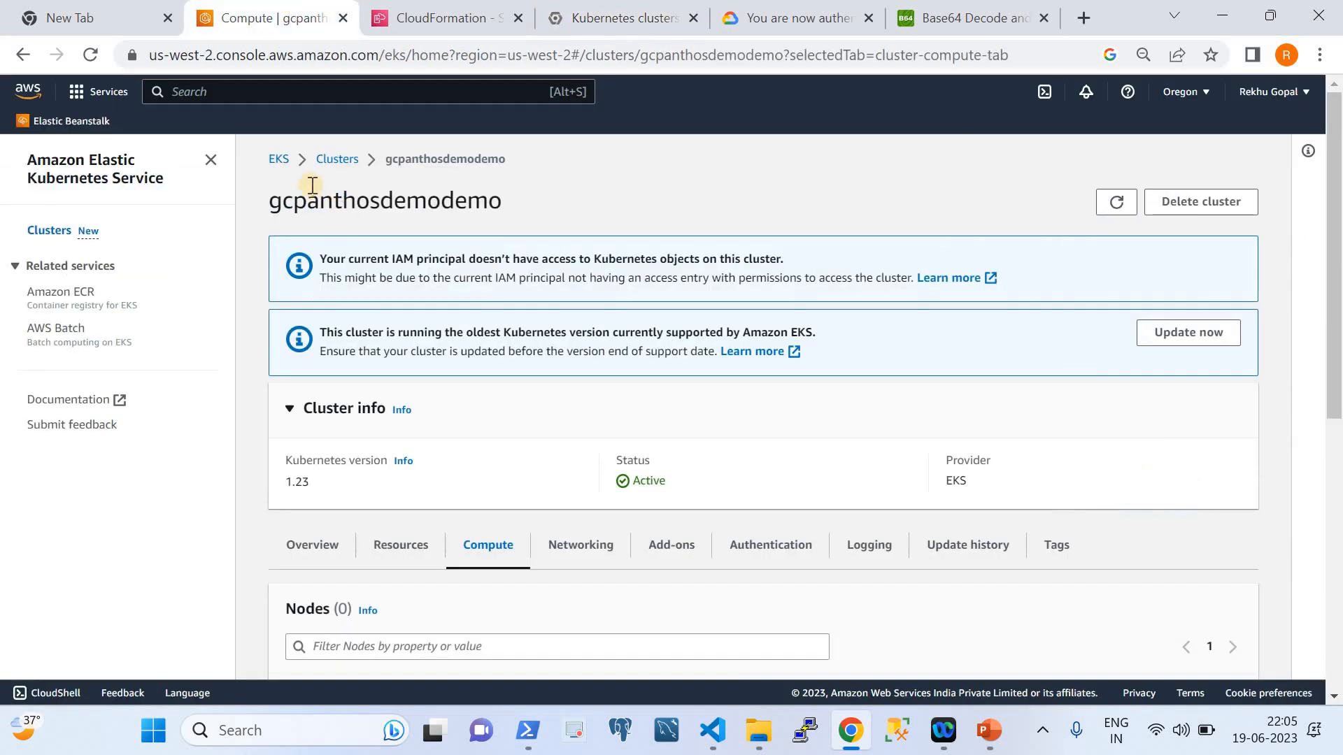
click(327, 162)
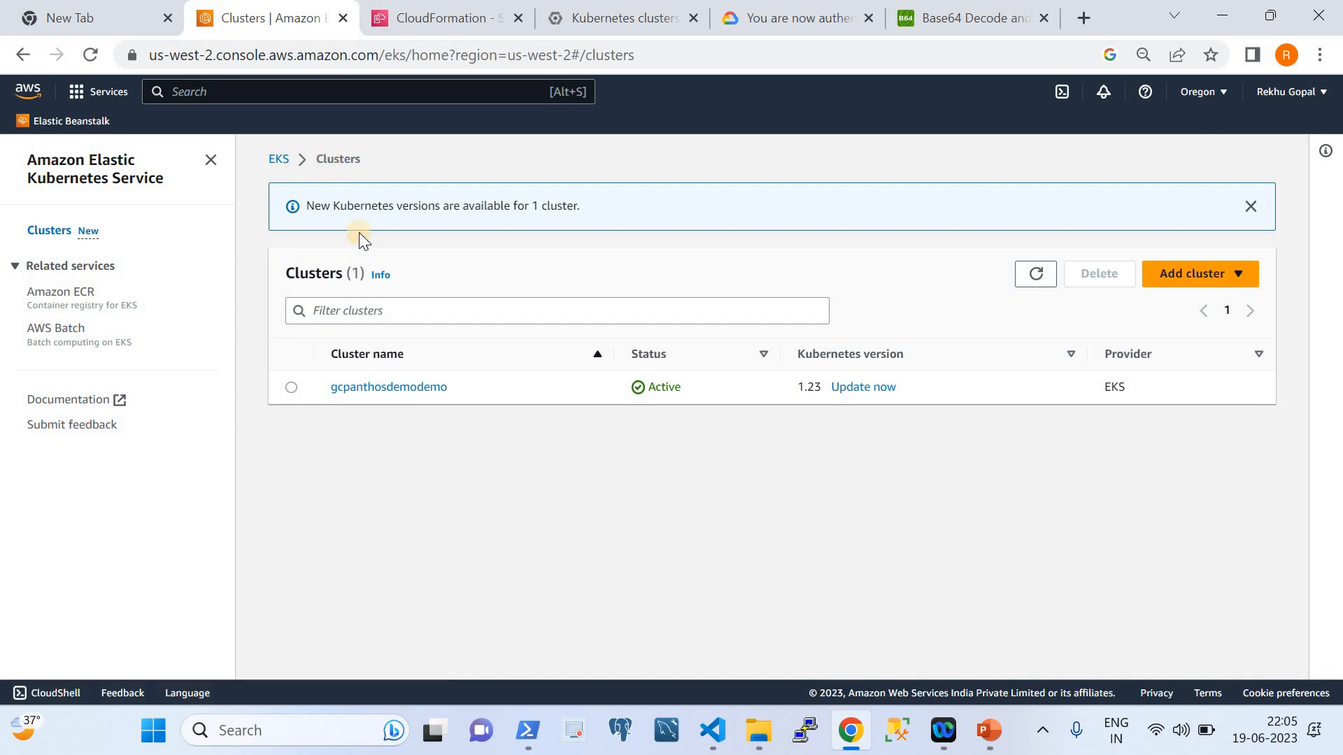
drag(594, 14, 547, 12)
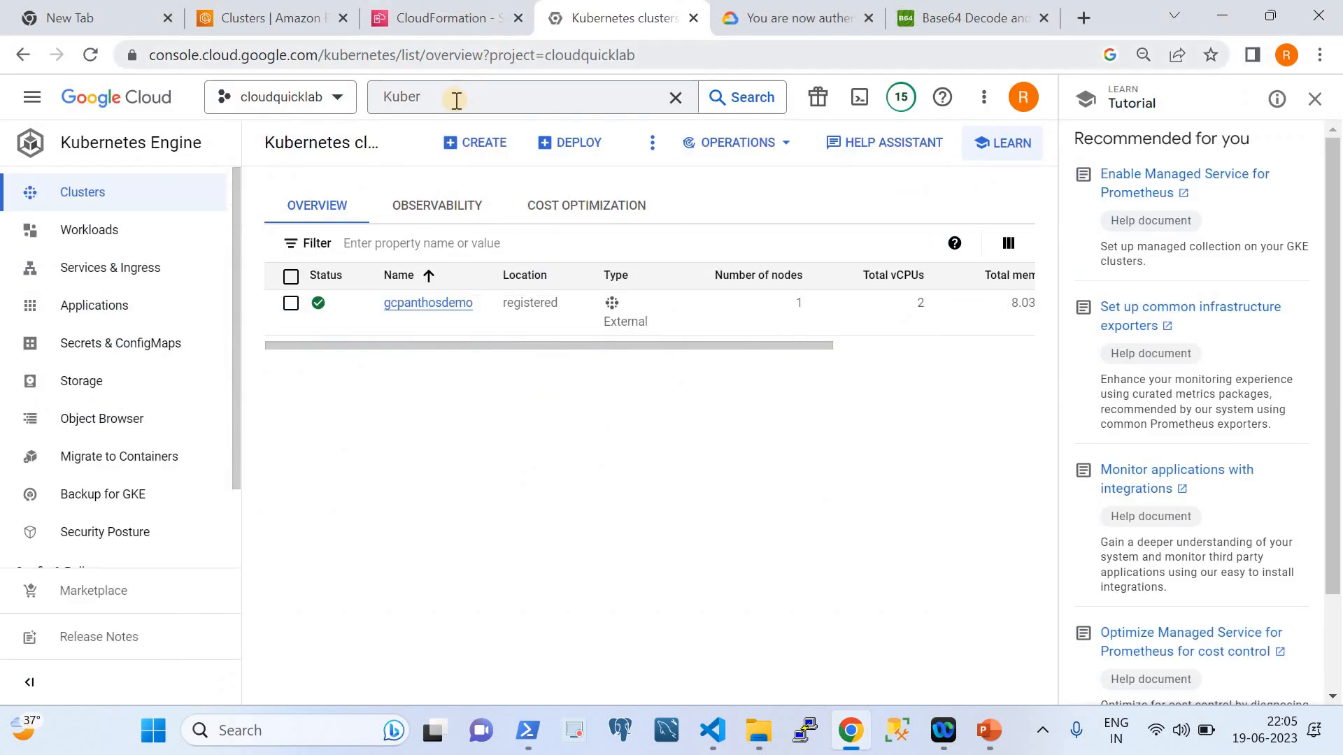
Search the Google Cloud console for Anthos and try to open the Create an Anthos attached cluster page.
click(452, 103)
key(BackSpace)
key(BackSpace)
key(BackSpace)
key(BackSpace)
key(BackSpace)
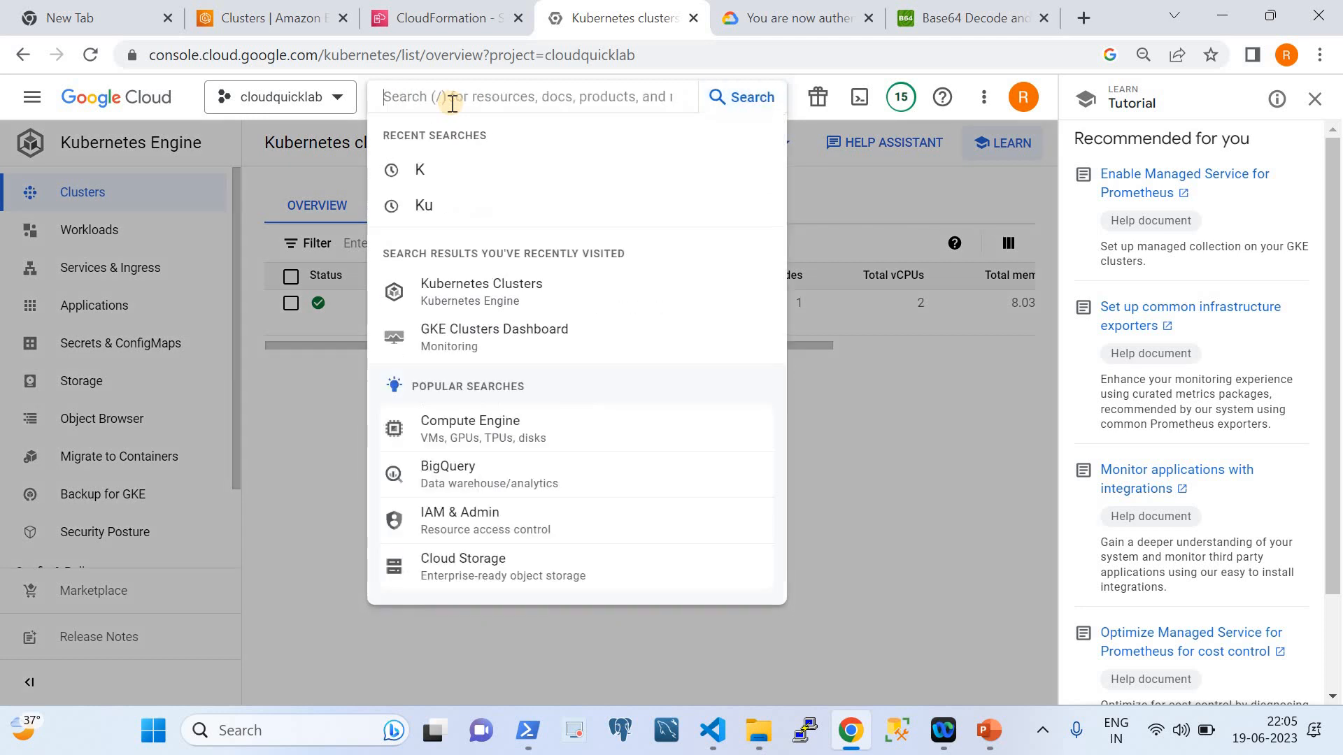
text(Anthos)
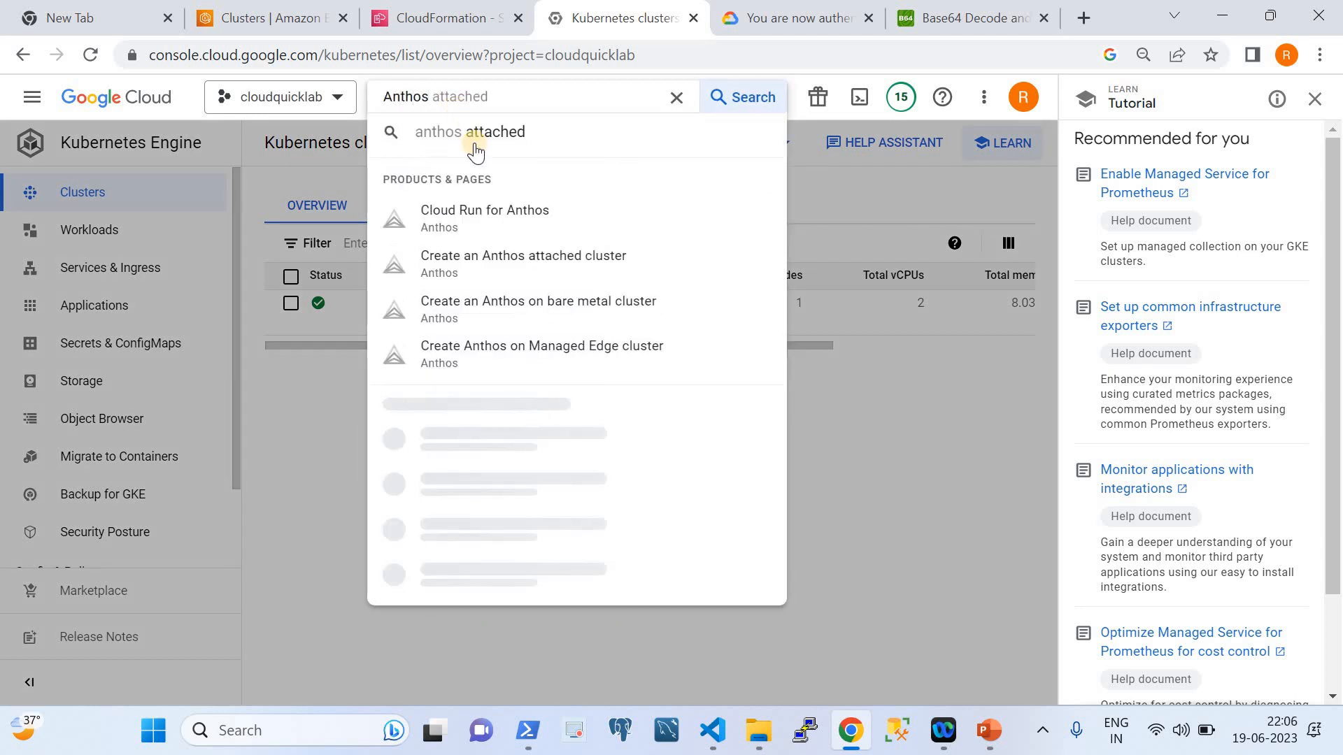
click(527, 265)
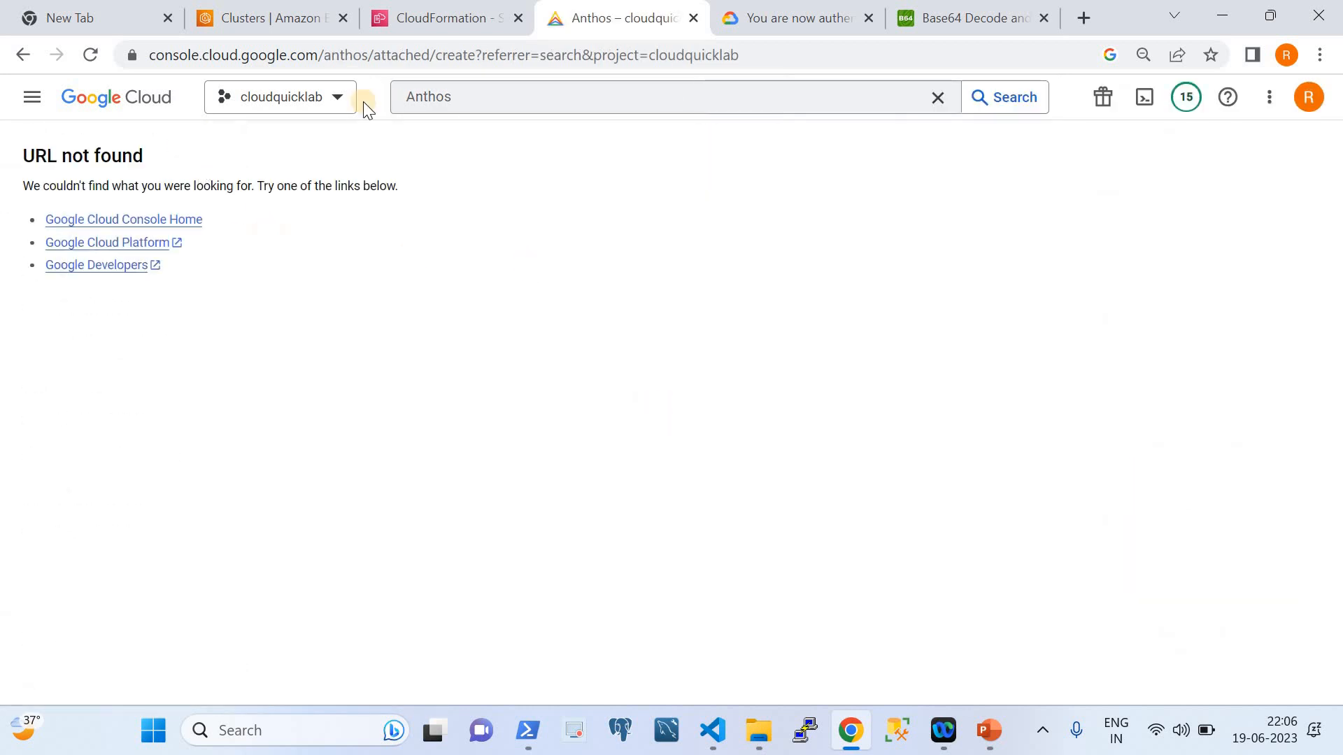
click(500, 104)
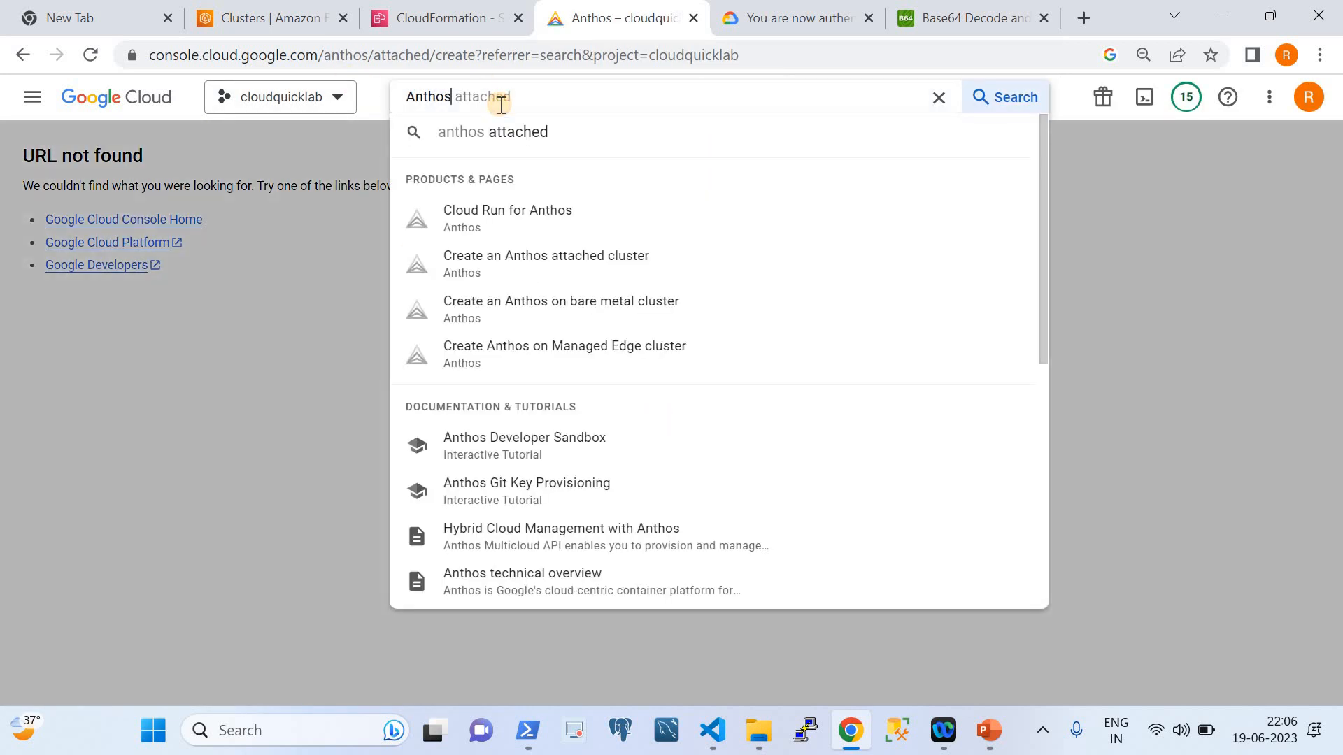
click(575, 261)
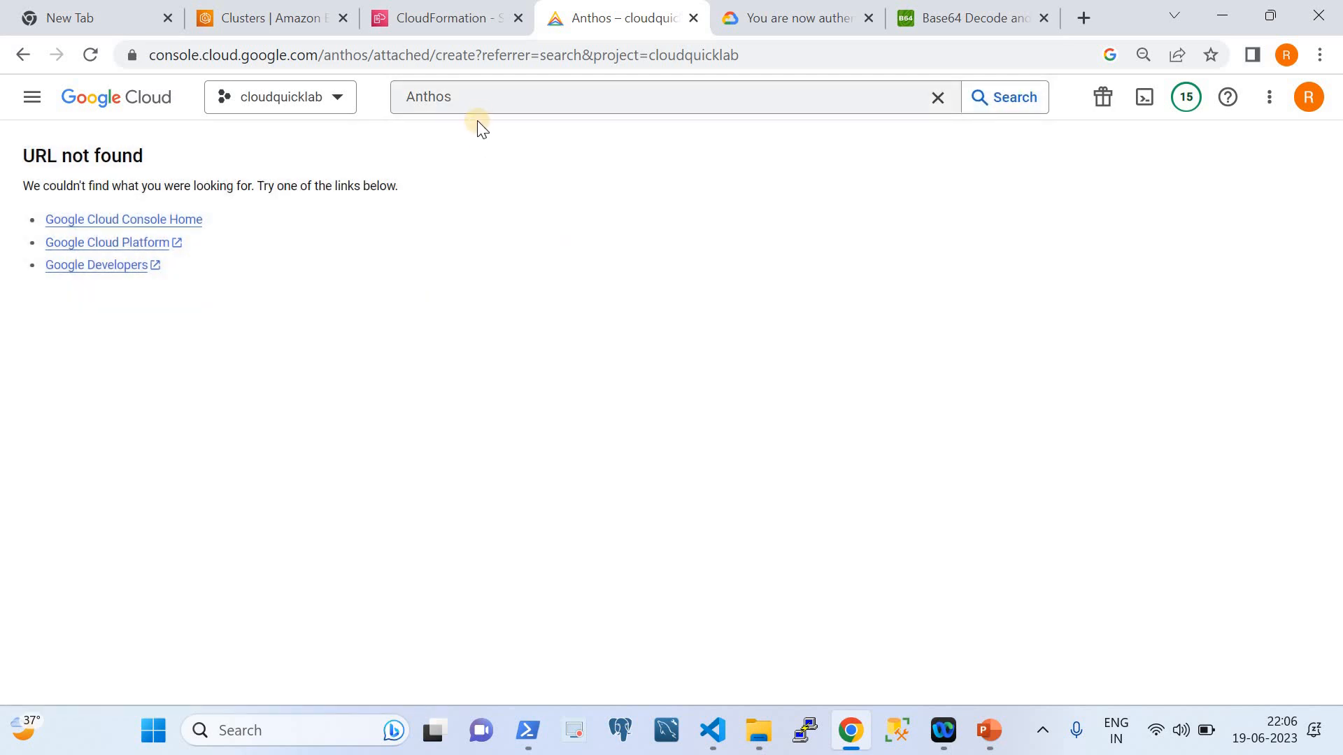
Open Cloud Run for Anthos from the search suggestions and view the fleet's Anthos managed clusters.
click(487, 103)
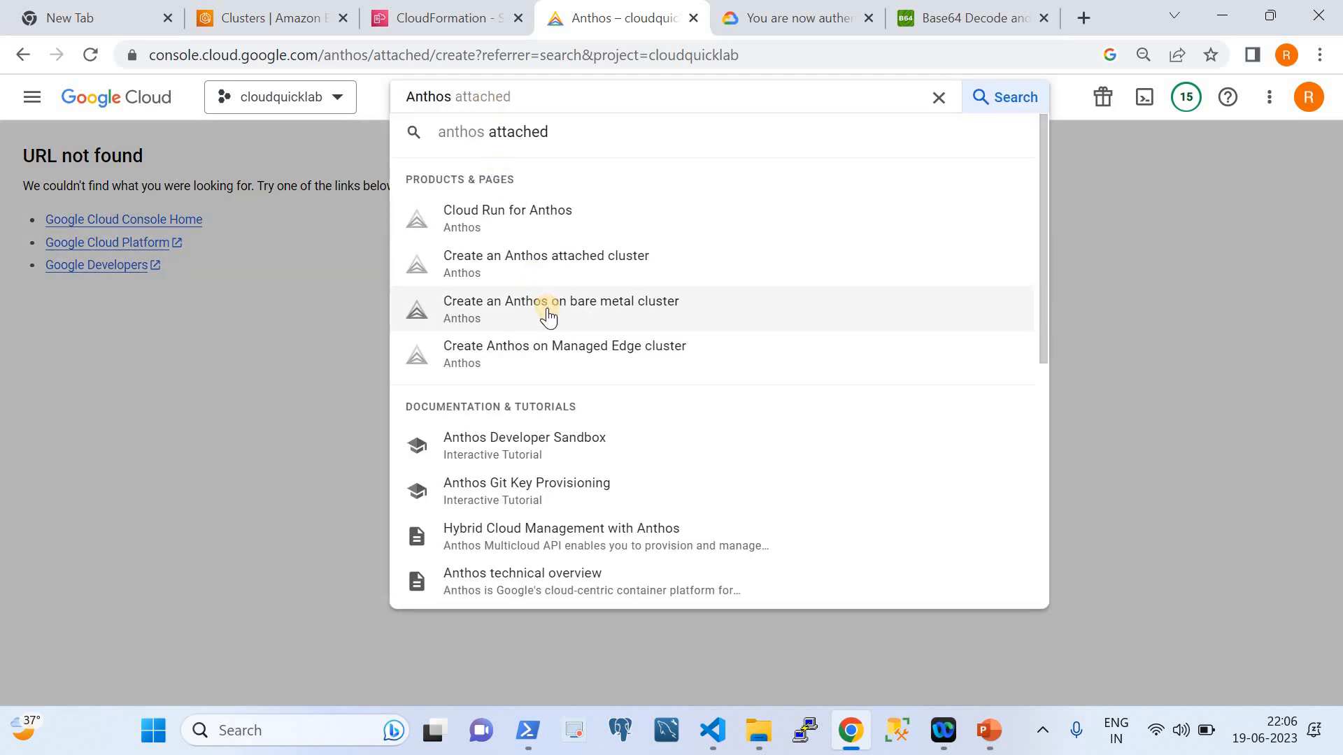
click(531, 213)
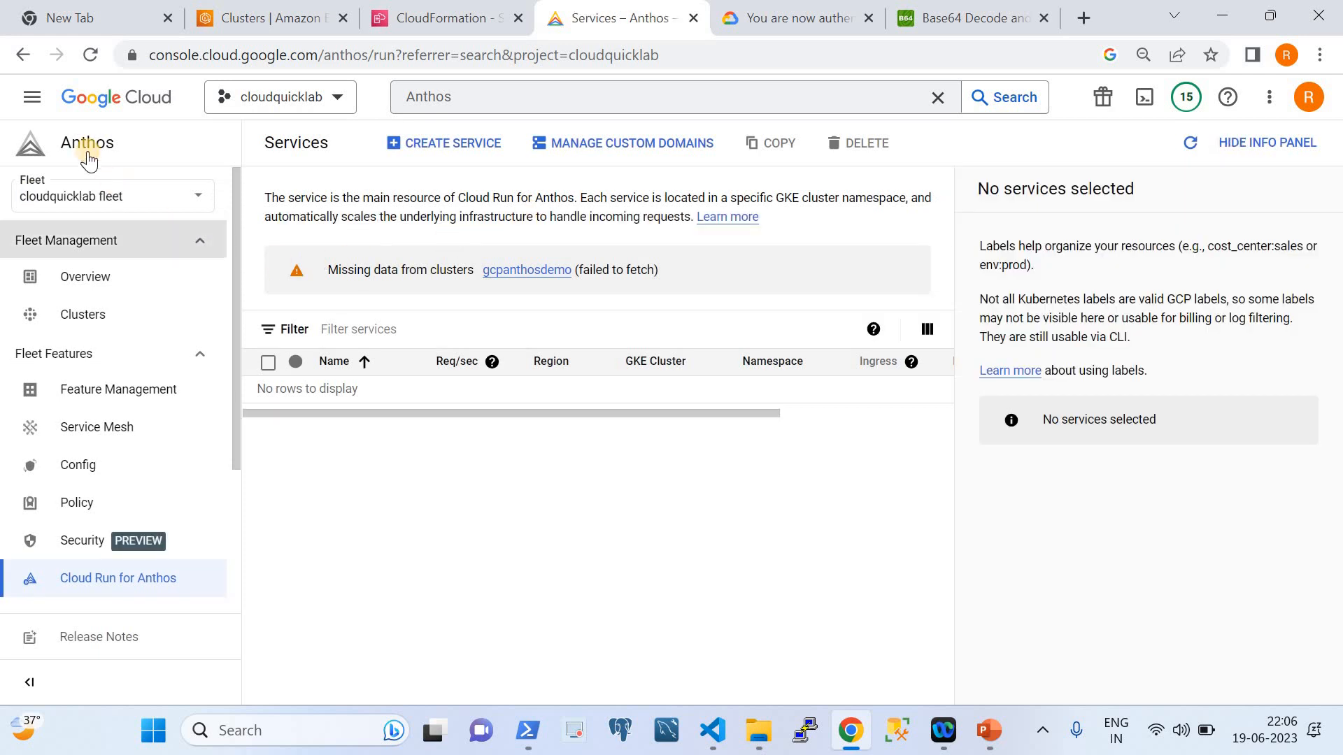
click(112, 316)
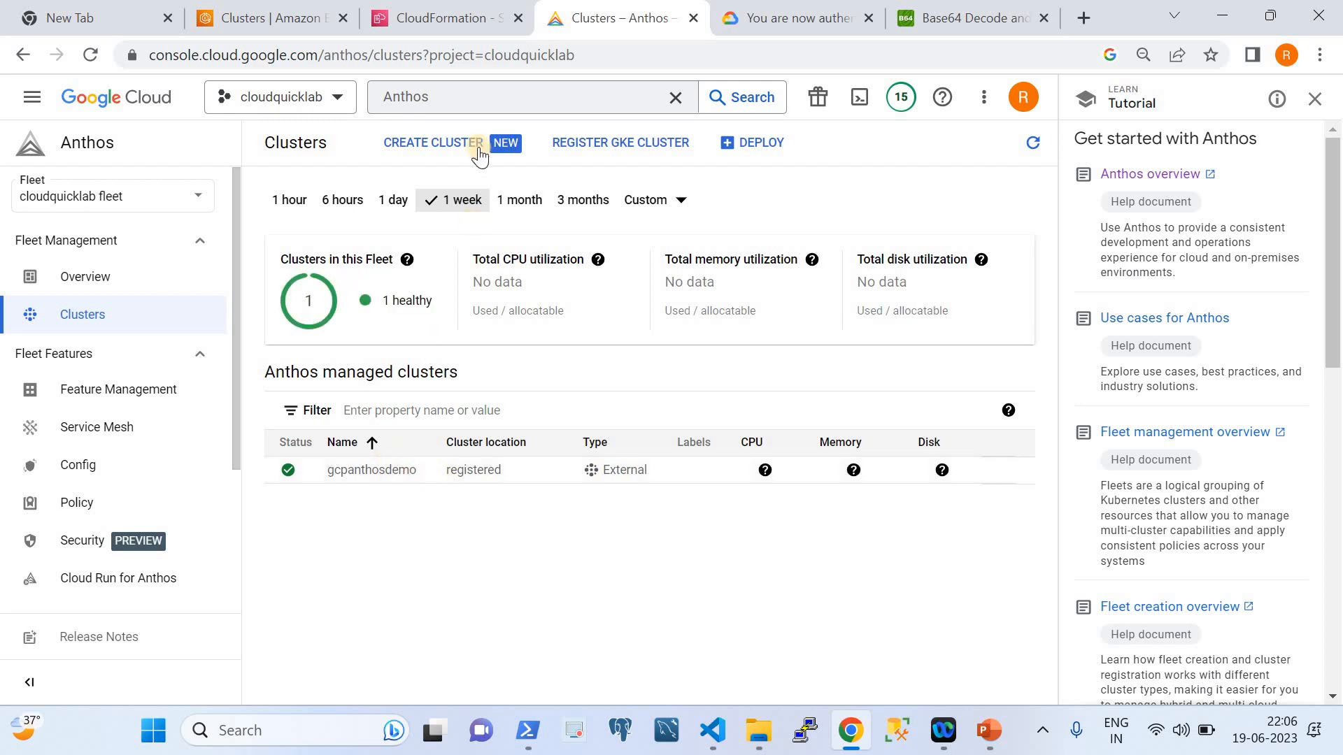
Search the console for gke clusters dashboard and open the GKE Clusters monitoring dashboard.
click(455, 91)
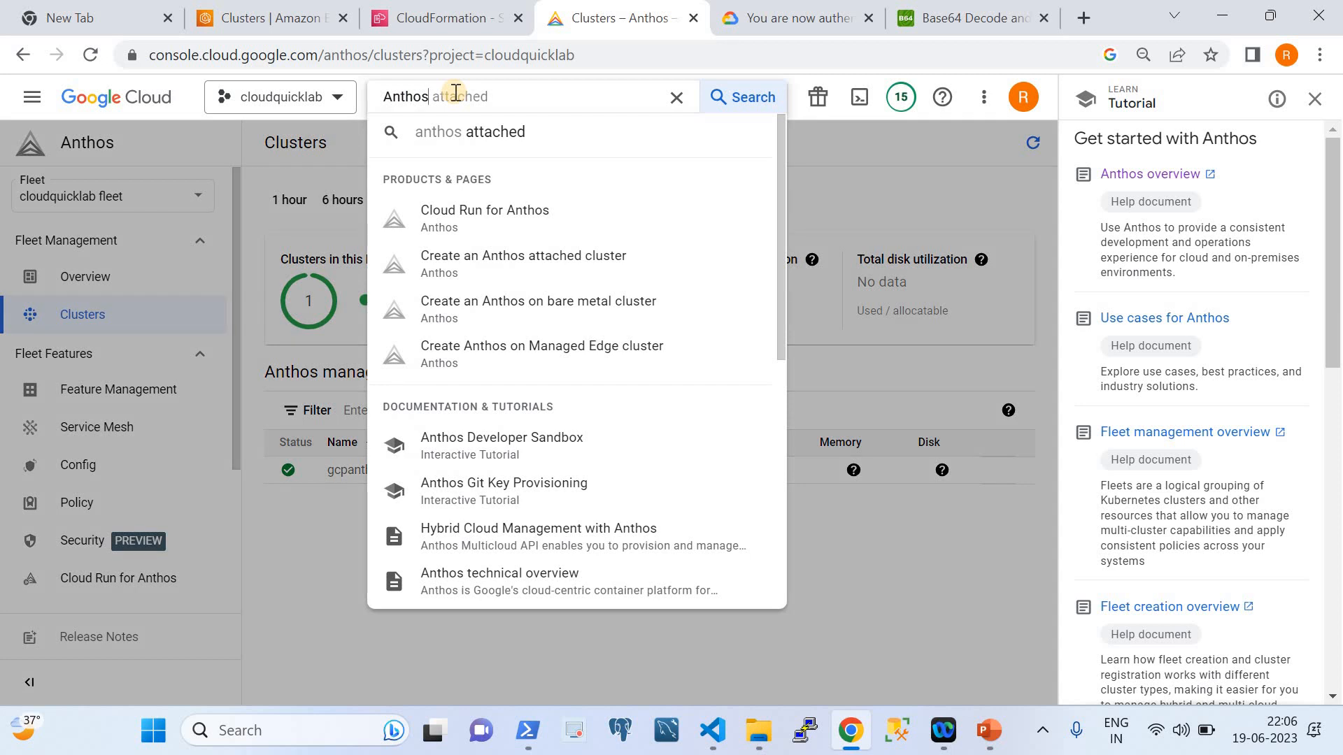
key(BackSpace)
key(BackSpace)
key(BackSpace)
key(BackSpace)
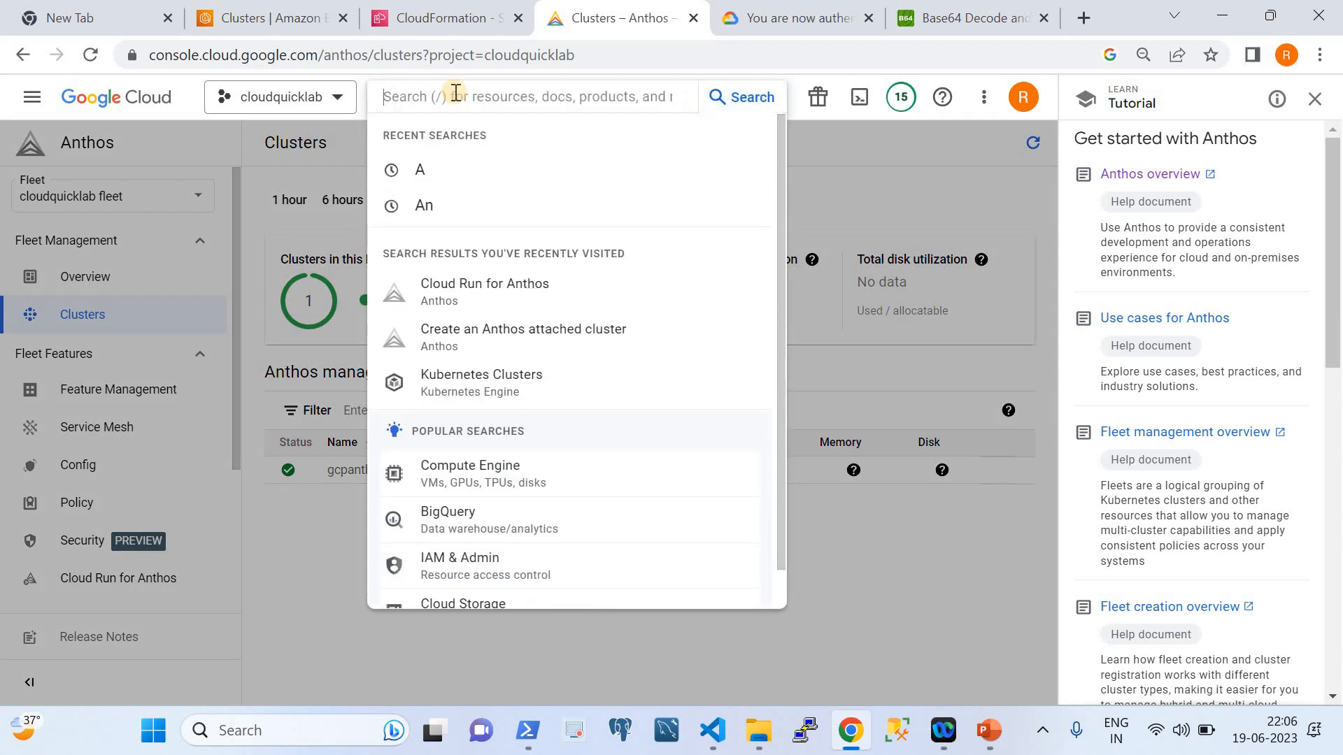
text(GKe)
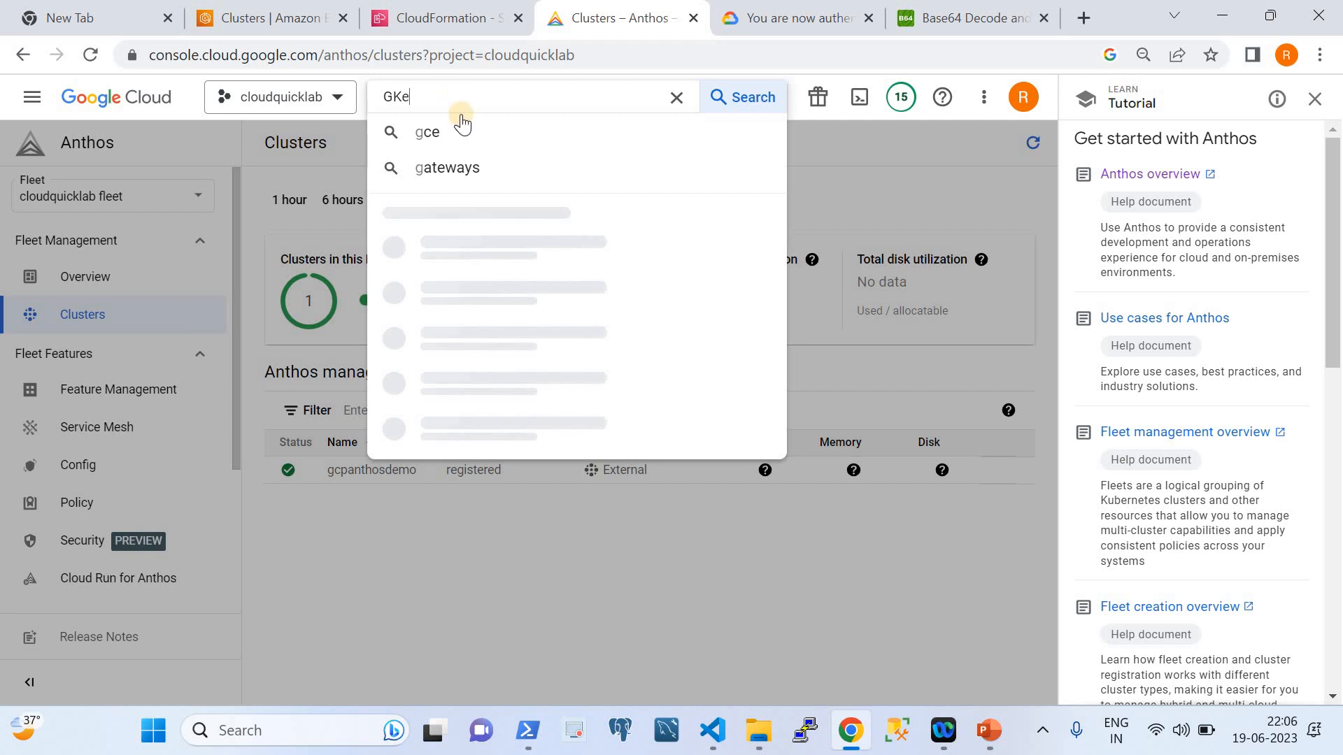
click(507, 139)
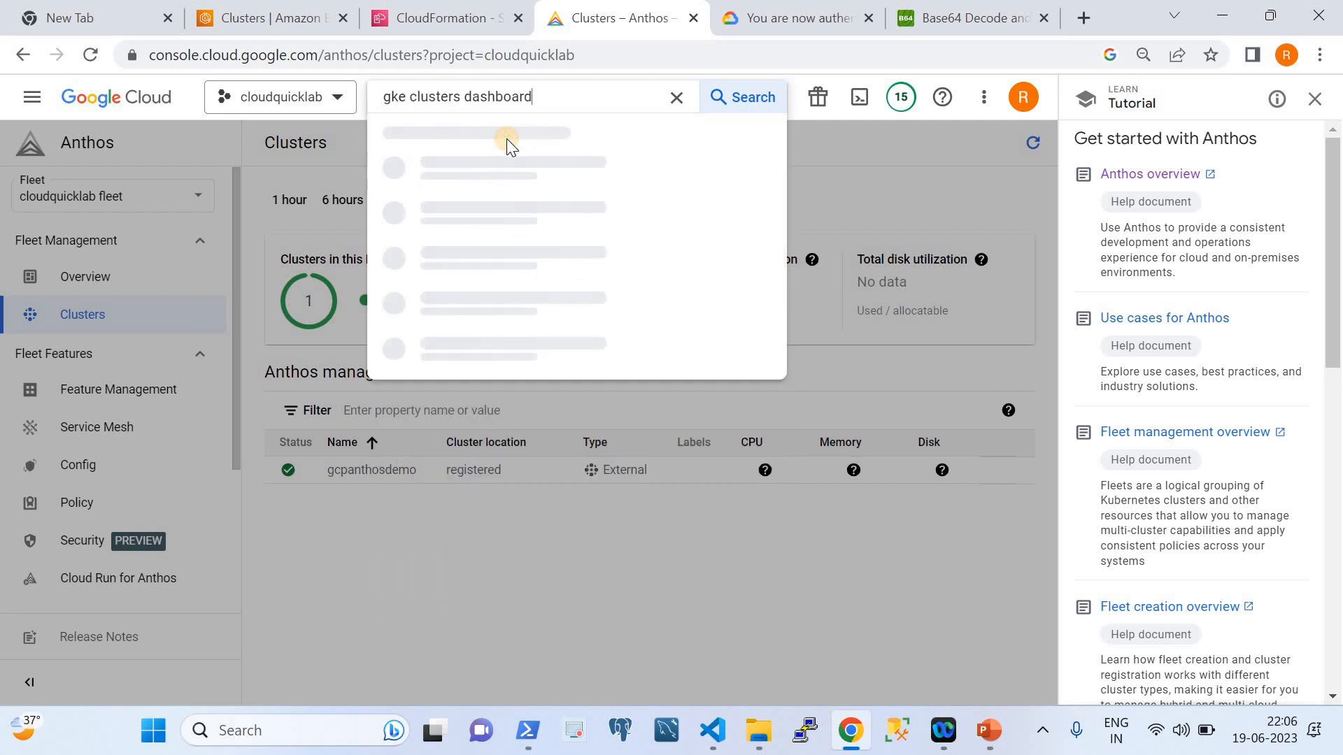
click(499, 172)
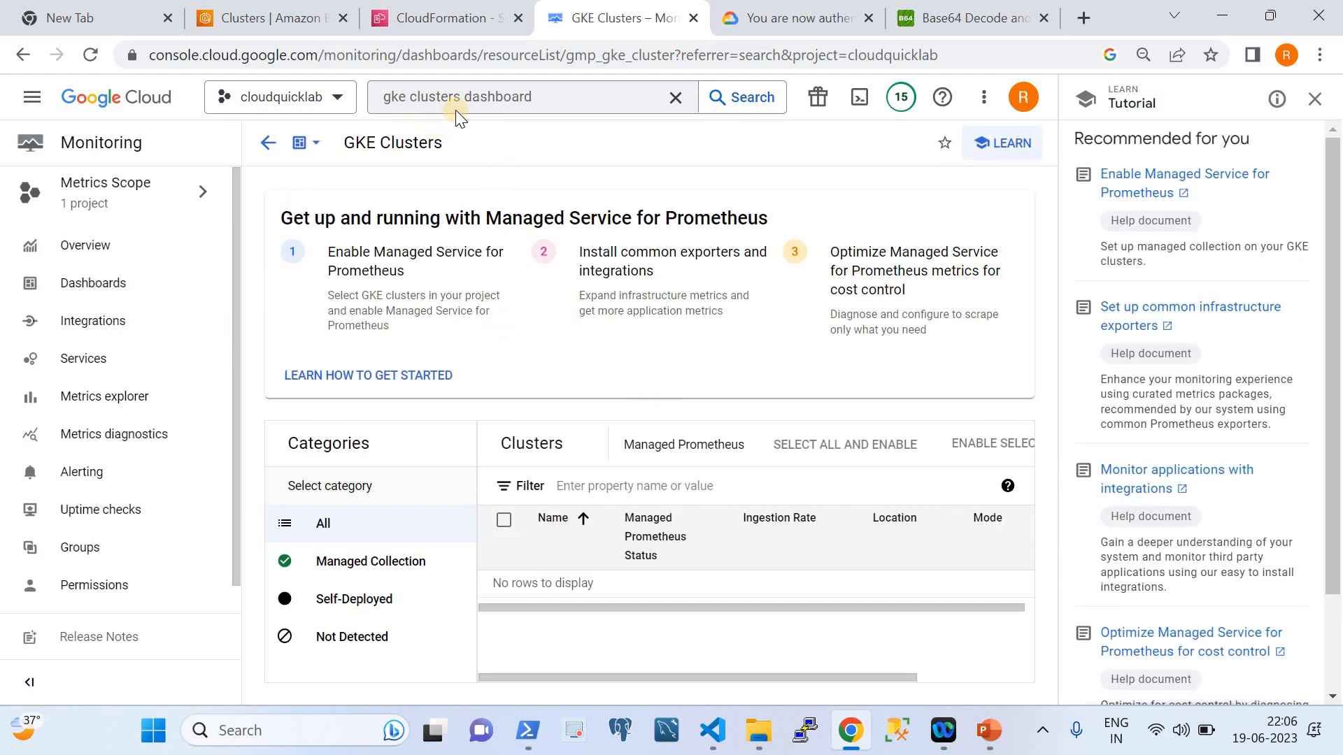
Shorten the console search to gke and open the Kubernetes Engine clusters list.
click(556, 97)
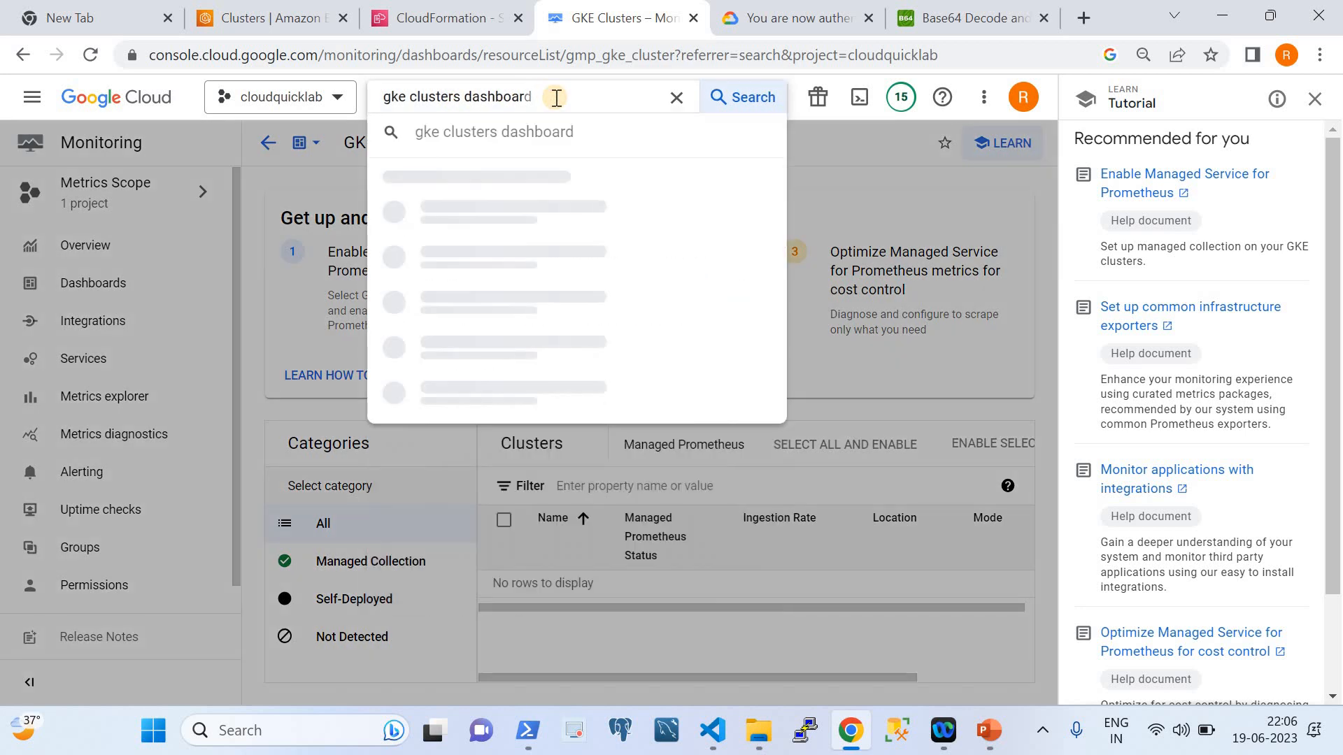
key(BackSpace)
key(BackSpace)
key(BackSpace)
key(BackSpace)
key(BackSpace)
key(BackSpace)
key(BackSpace)
key(BackSpace)
key(BackSpace)
key(BackSpace)
key(BackSpace)
key(BackSpace)
key(BackSpace)
key(BackSpace)
key(BackSpace)
key(BackSpace)
key(BackSpace)
key(BackSpace)
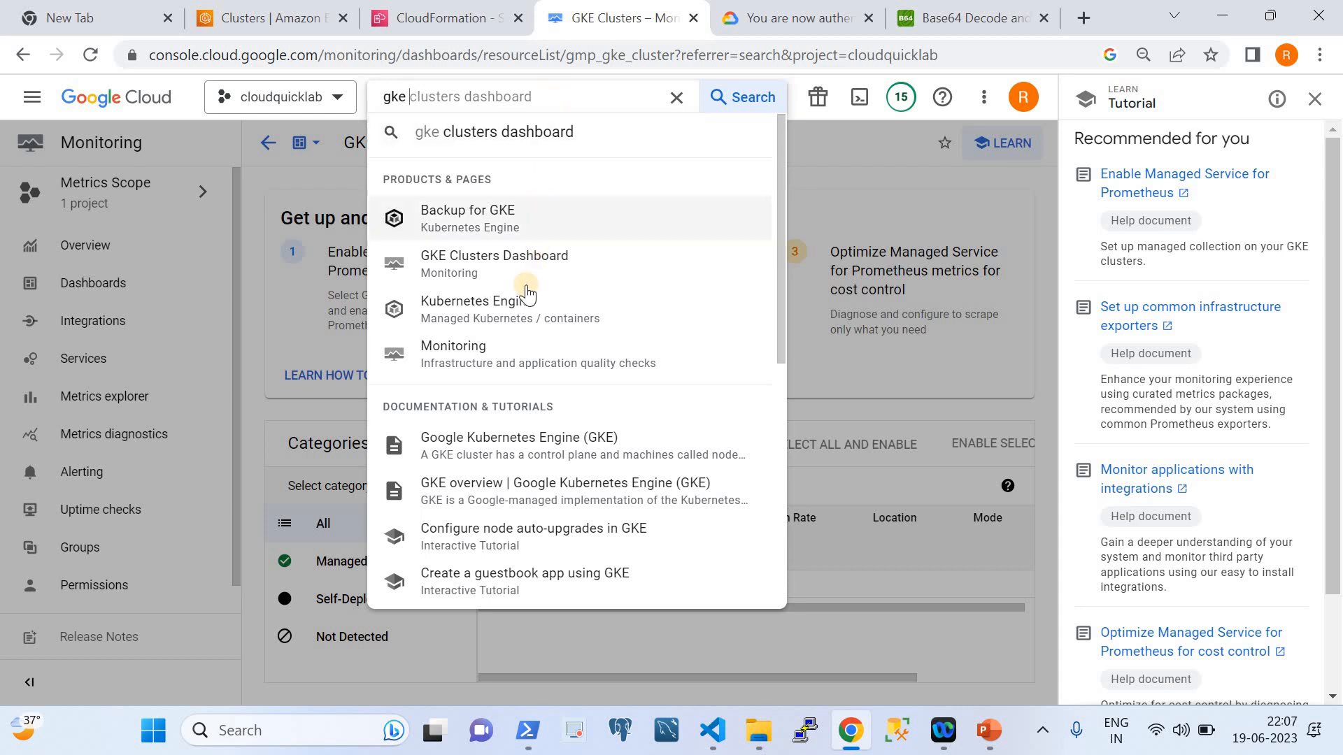
click(522, 308)
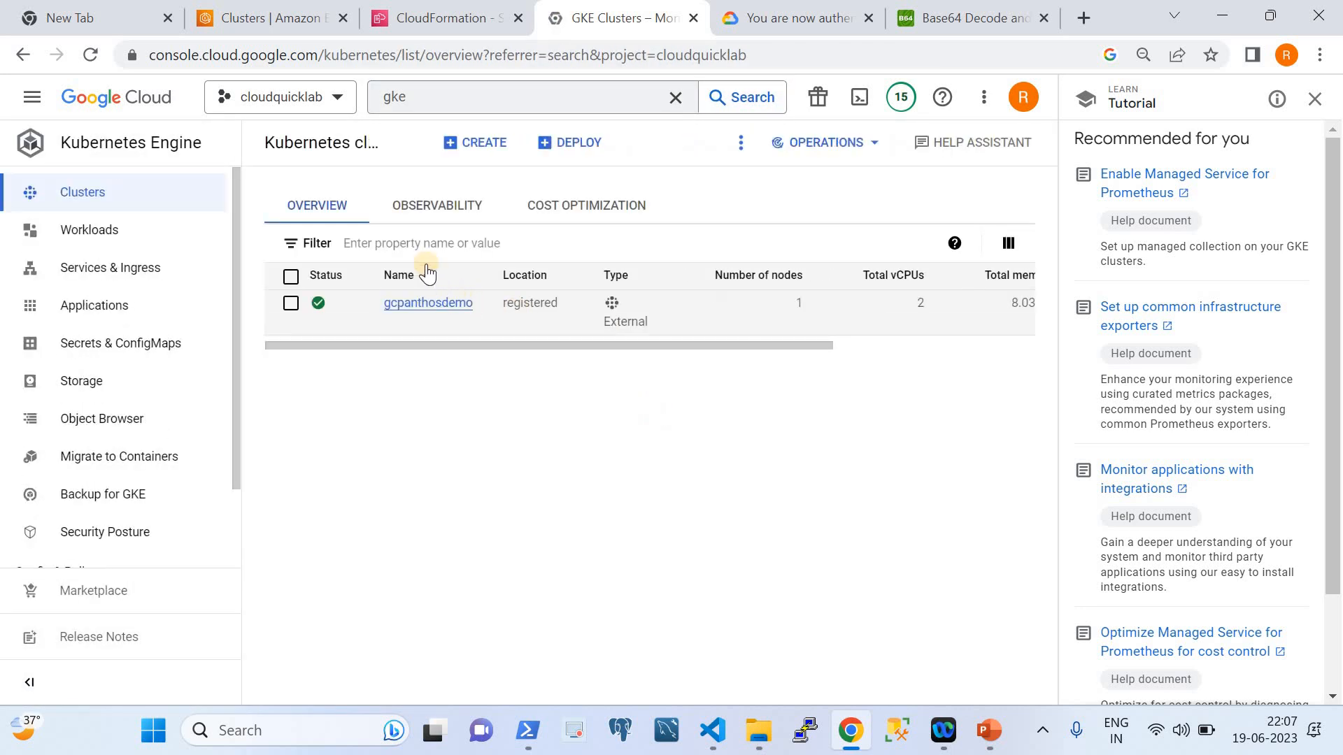
Replace the console search with An and try to open the Create an Anthos attached cluster page.
click(426, 100)
key(BackSpace)
key(BackSpace)
key(BackSpace)
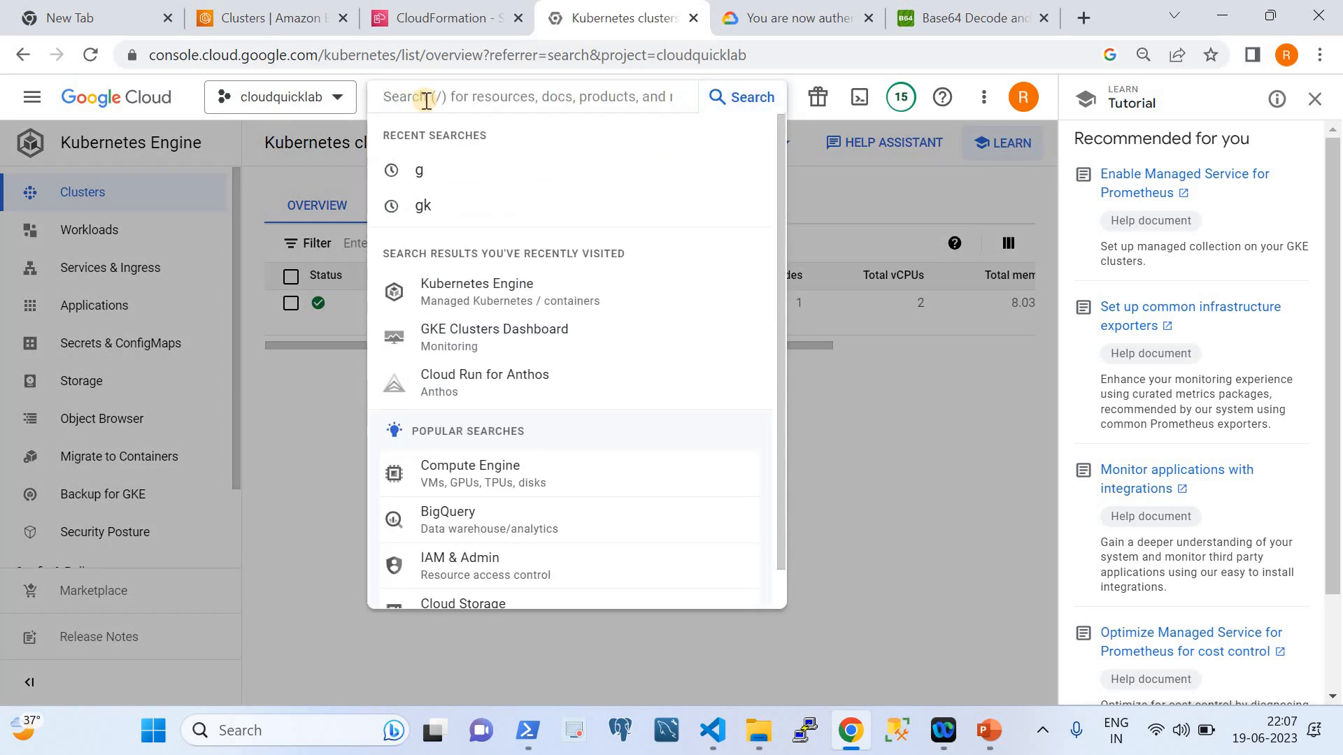
text(An)
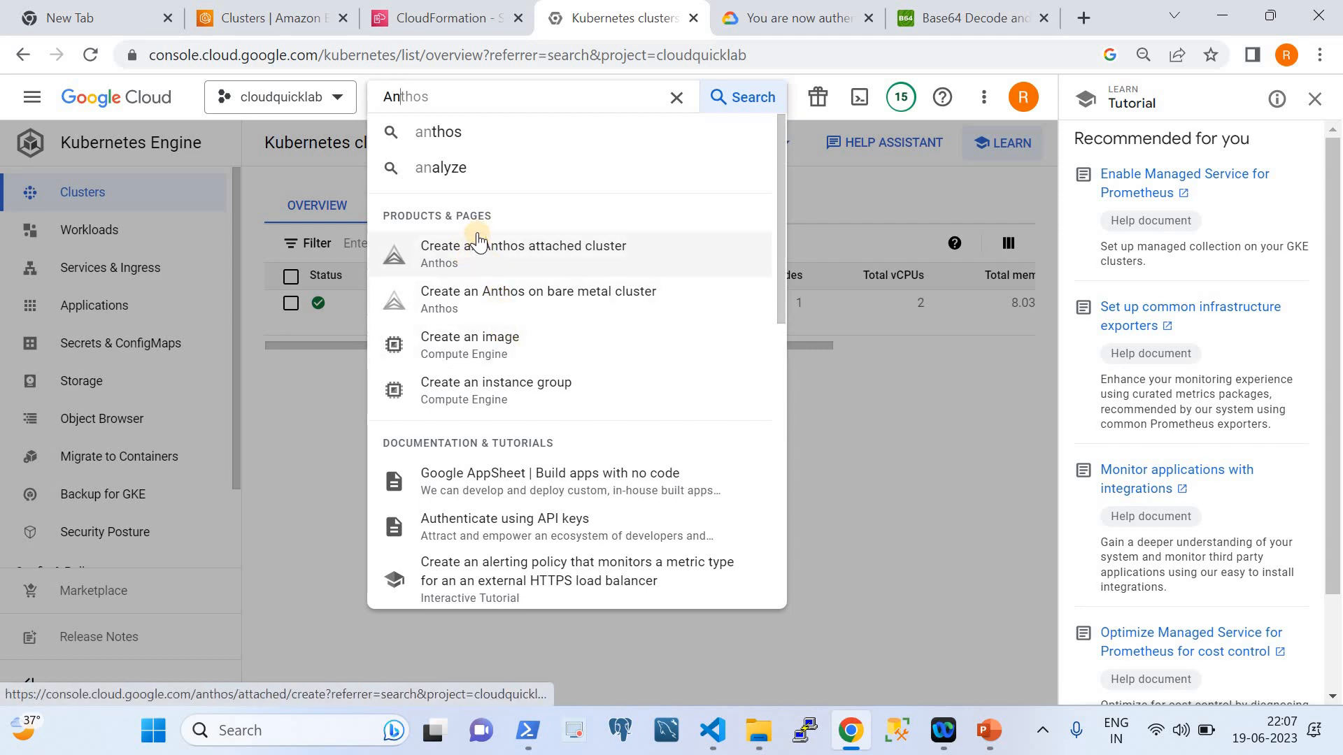
click(482, 256)
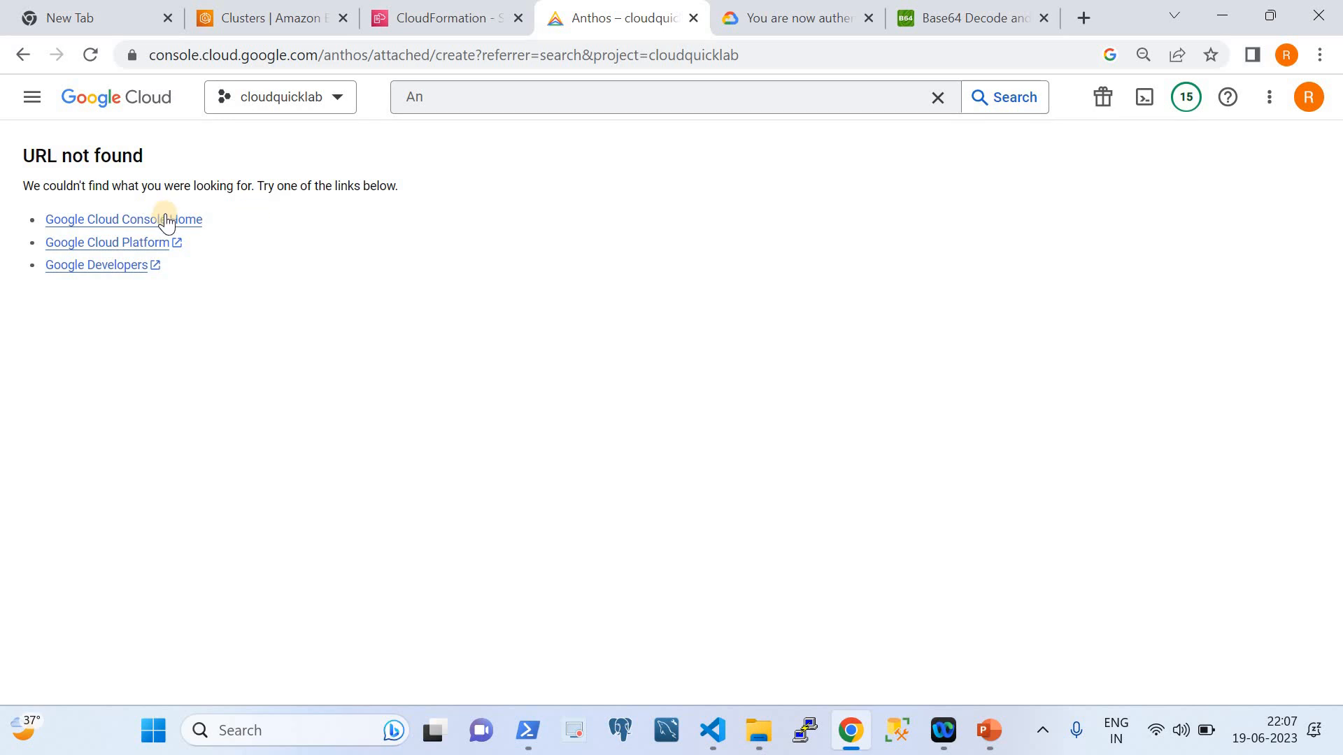
Search the console for Anthos and open Cloud Run for Anthos from the suggestions.
click(497, 99)
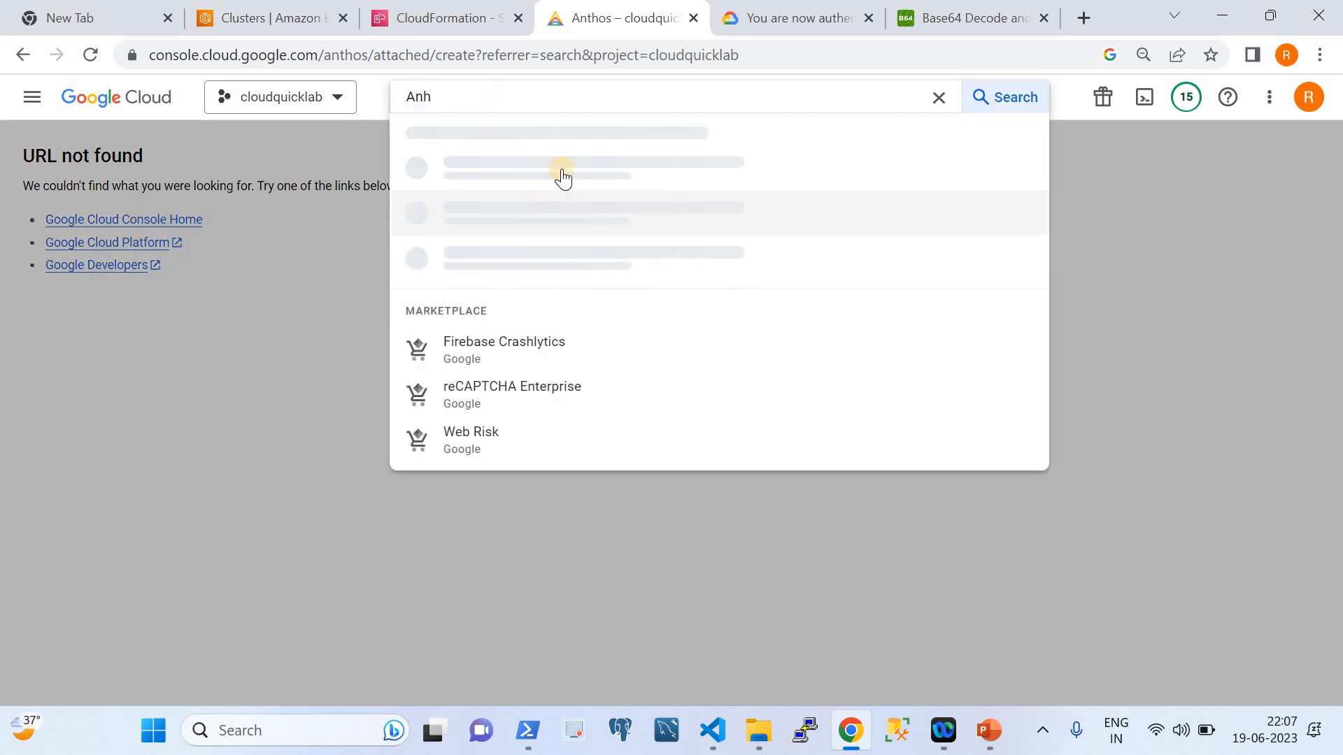
text(thos)
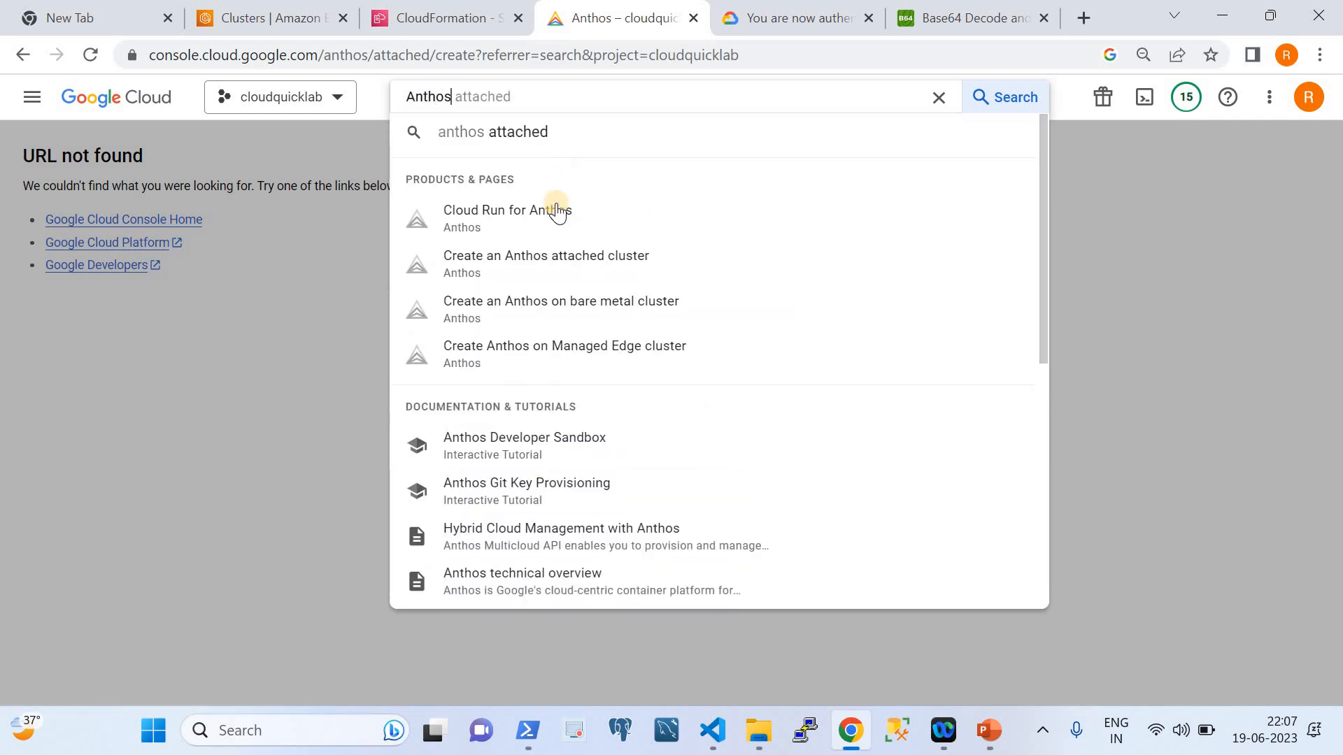
click(558, 225)
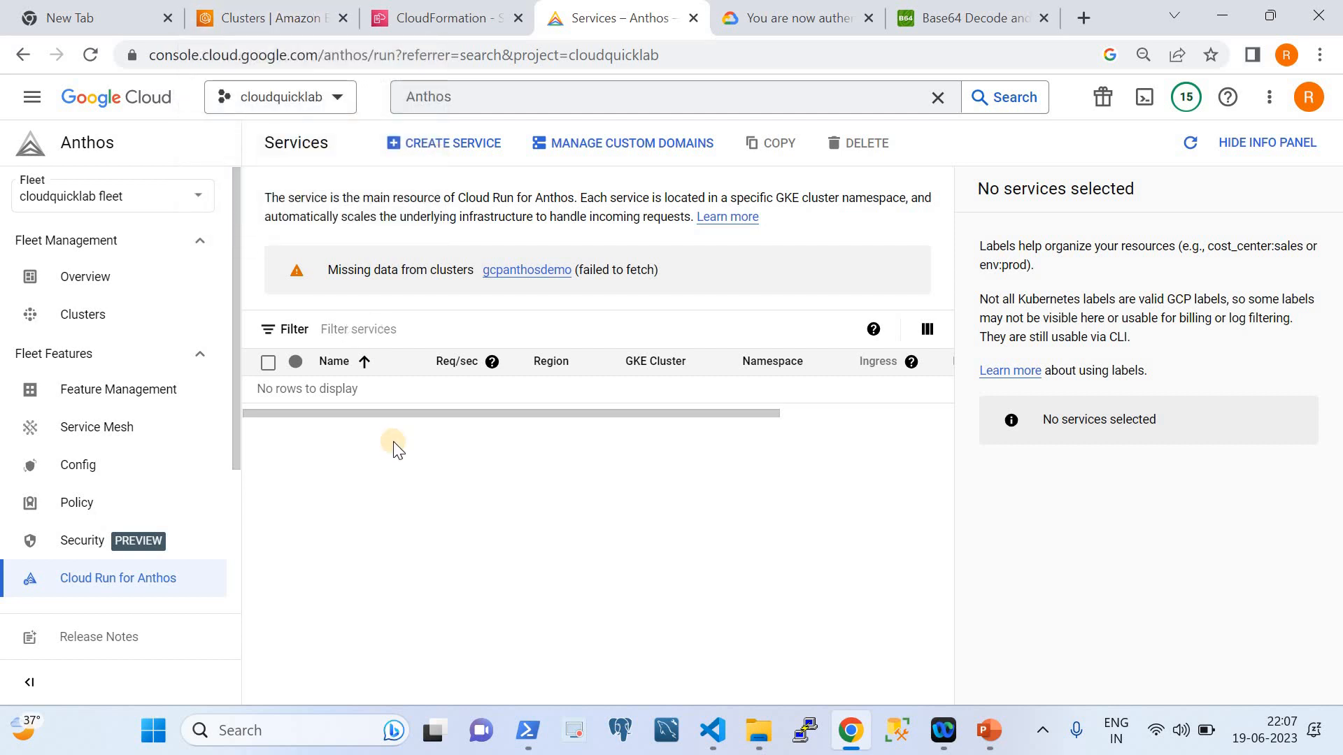
View gcpanthosdemo's details in the fleet's Anthos managed clusters and open the deployment creation form.
click(94, 313)
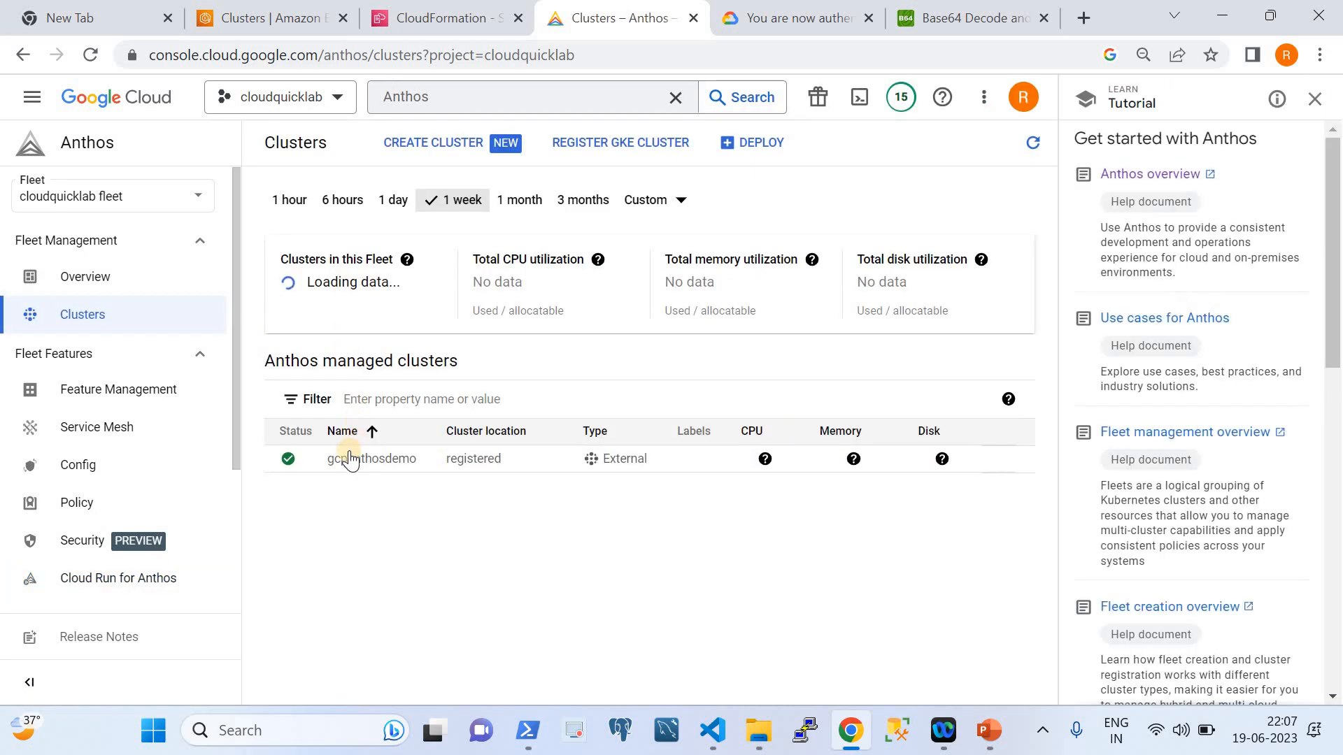
click(349, 459)
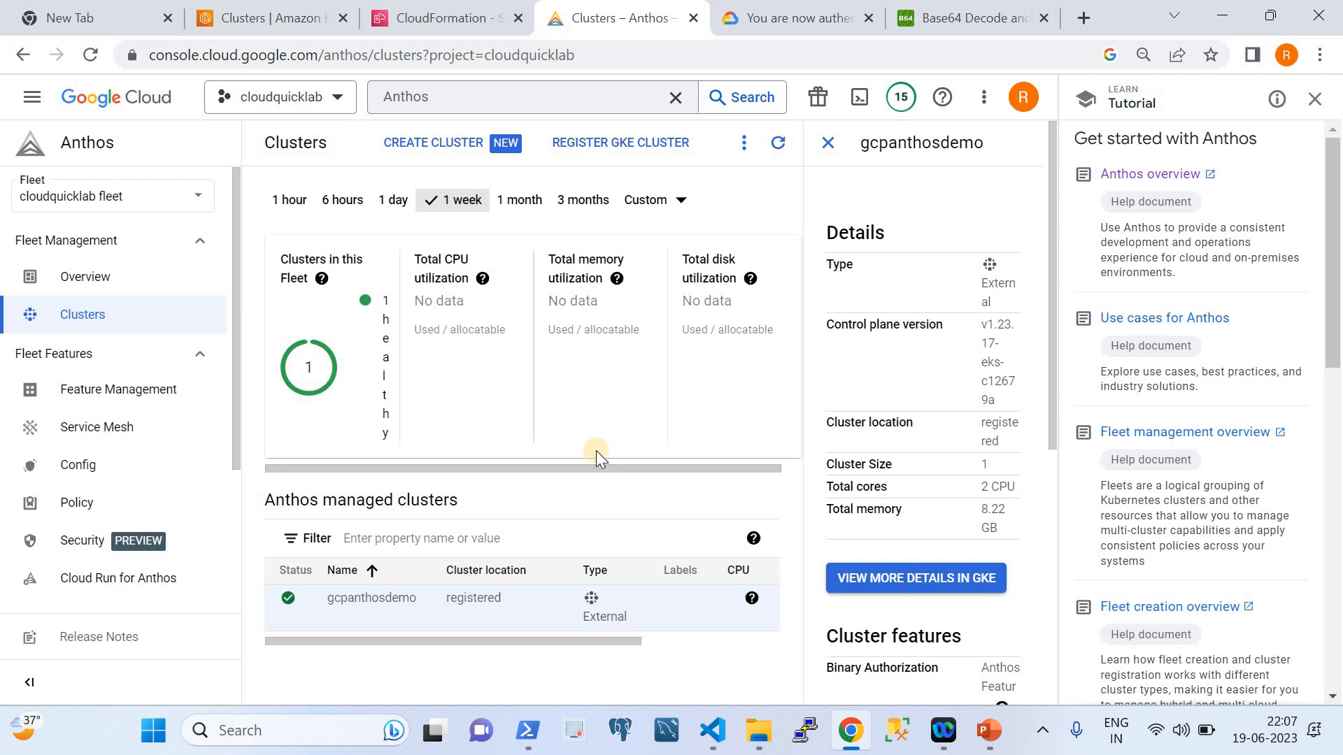
click(745, 143)
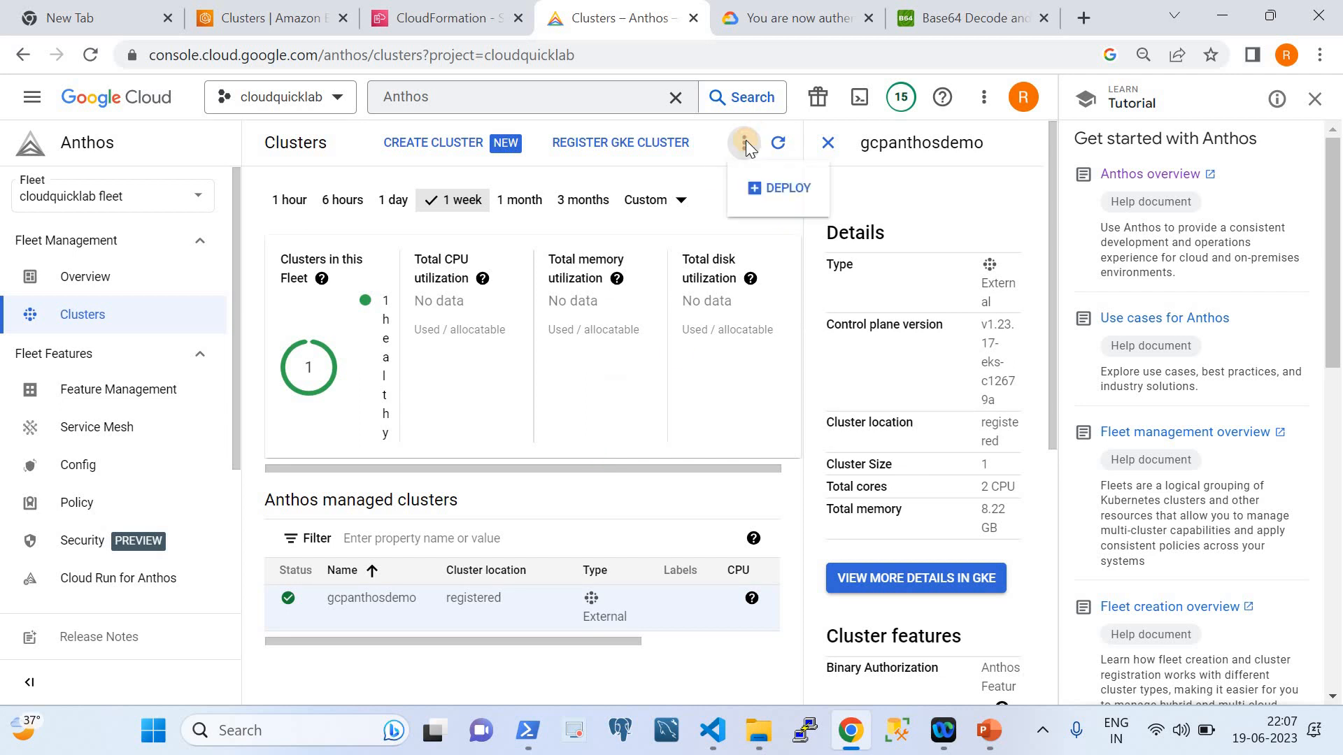
click(777, 198)
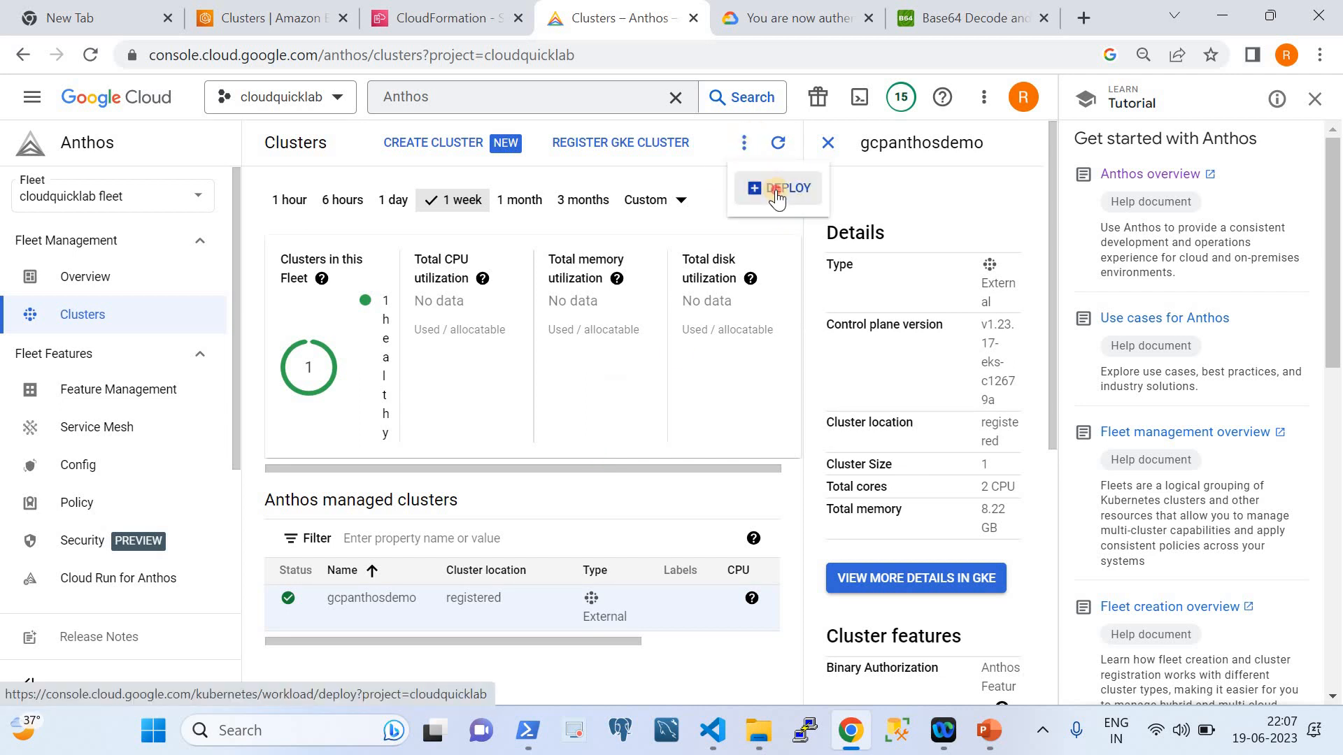
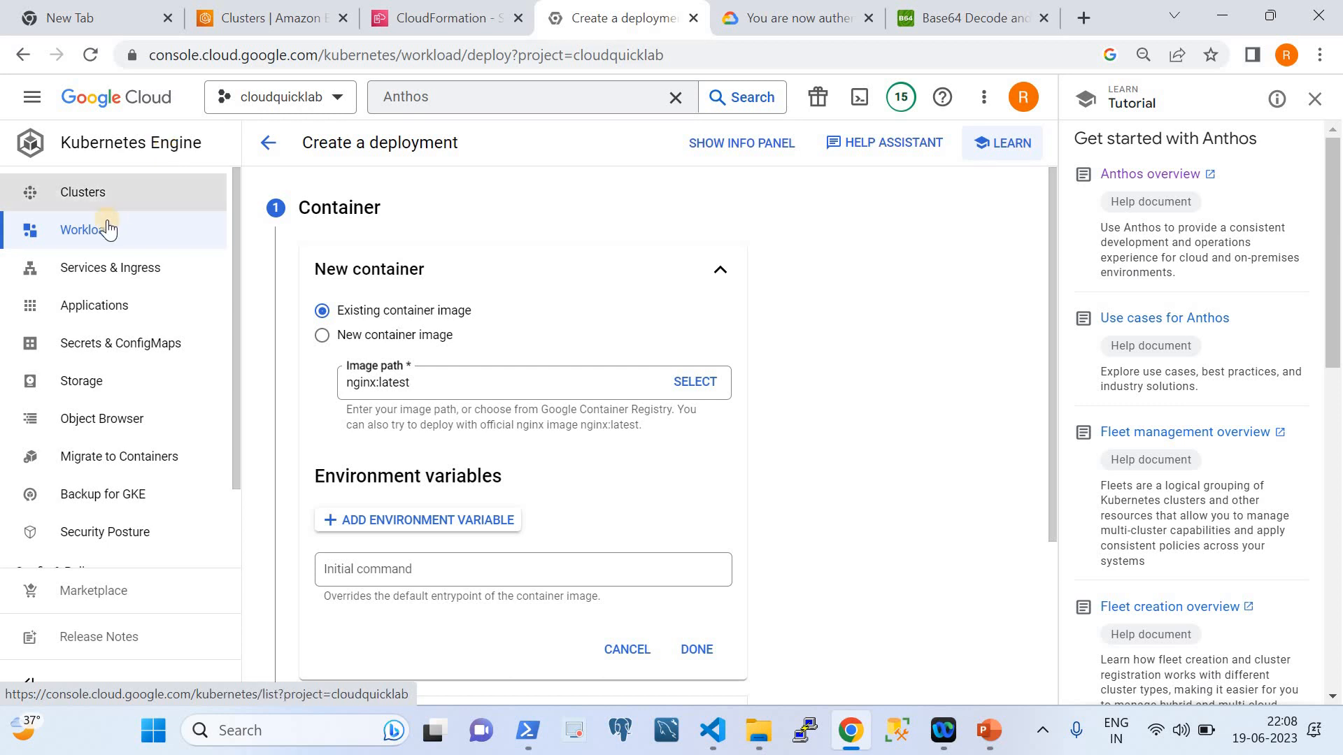
View gcpanthosdemo's details from the Kubernetes Engine clusters list, then return to the list and briefly select all its clusters.
click(86, 202)
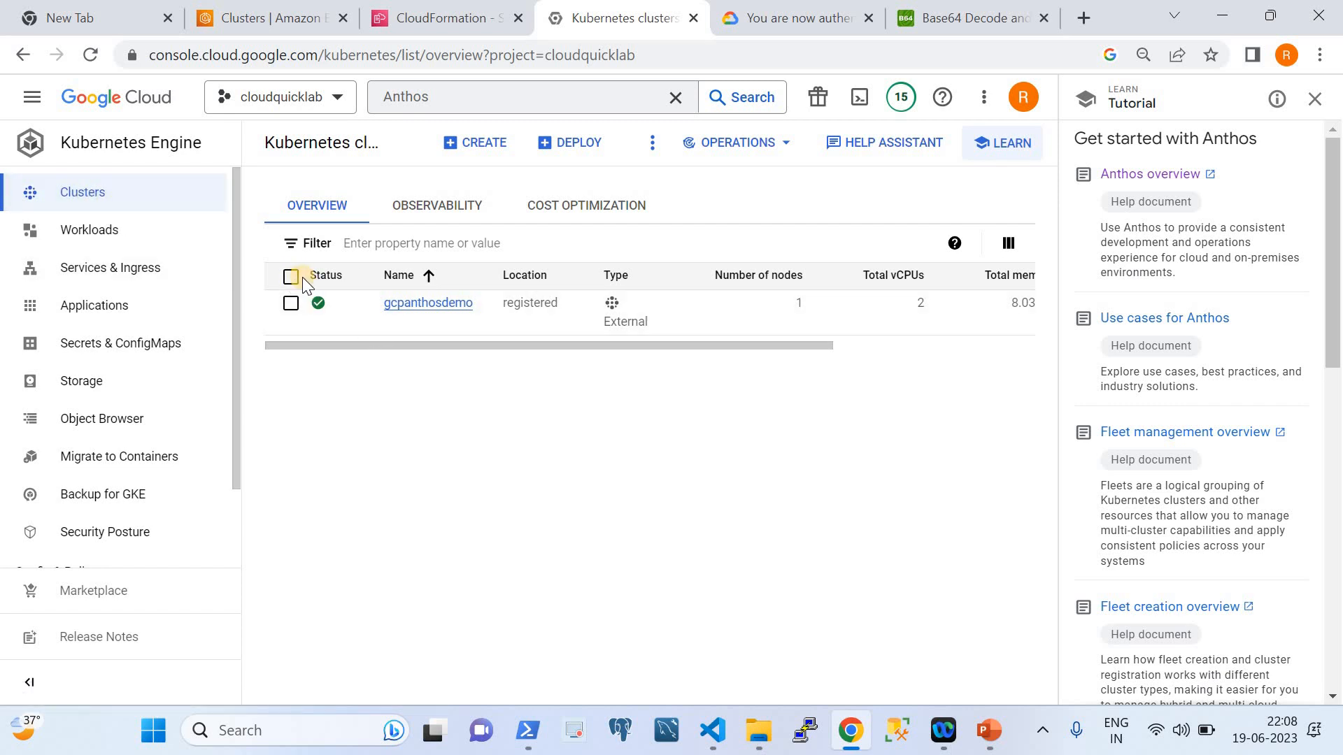
click(416, 307)
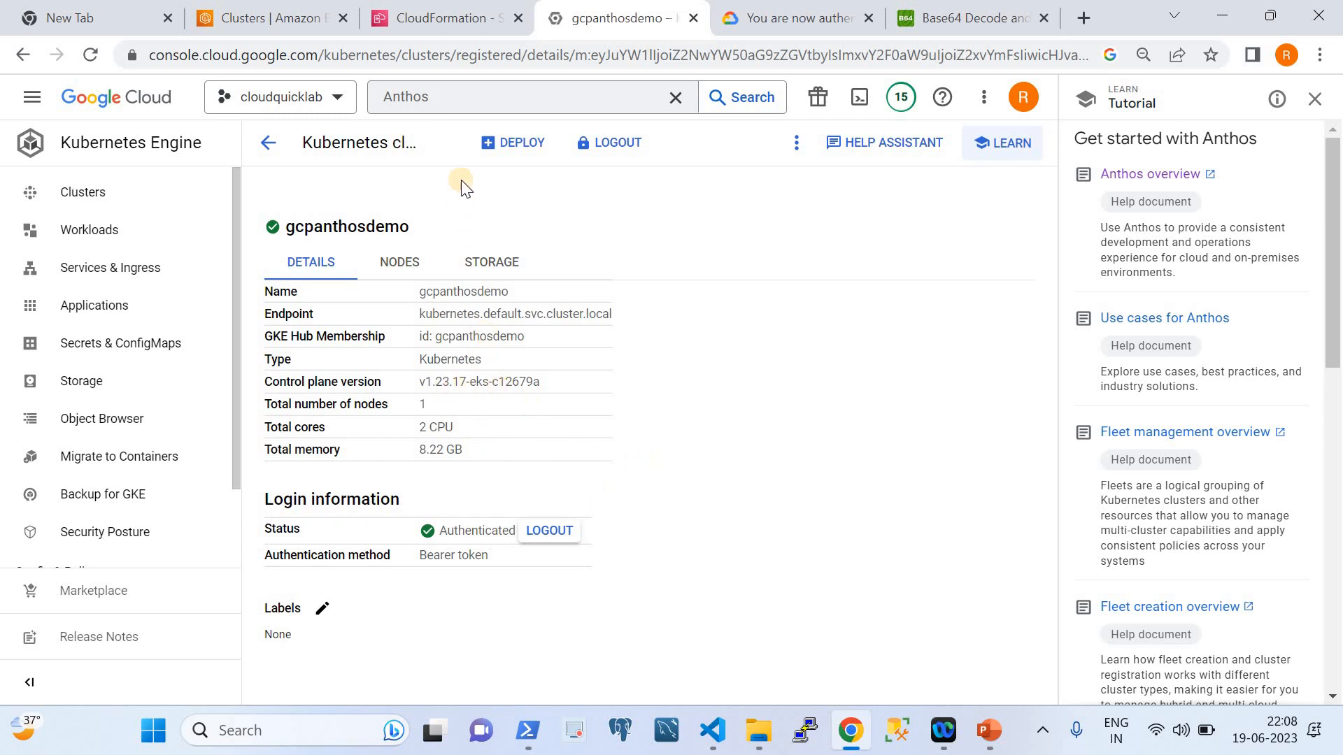
click(84, 199)
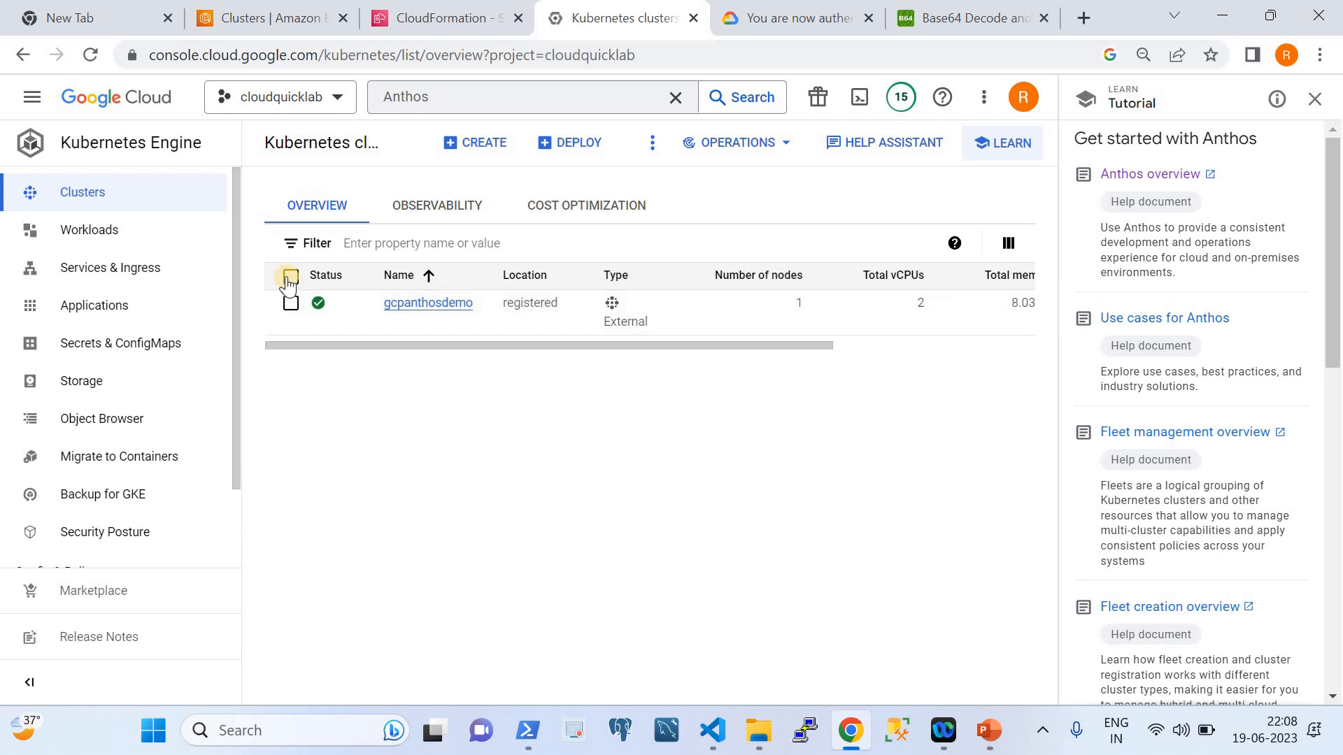
click(290, 277)
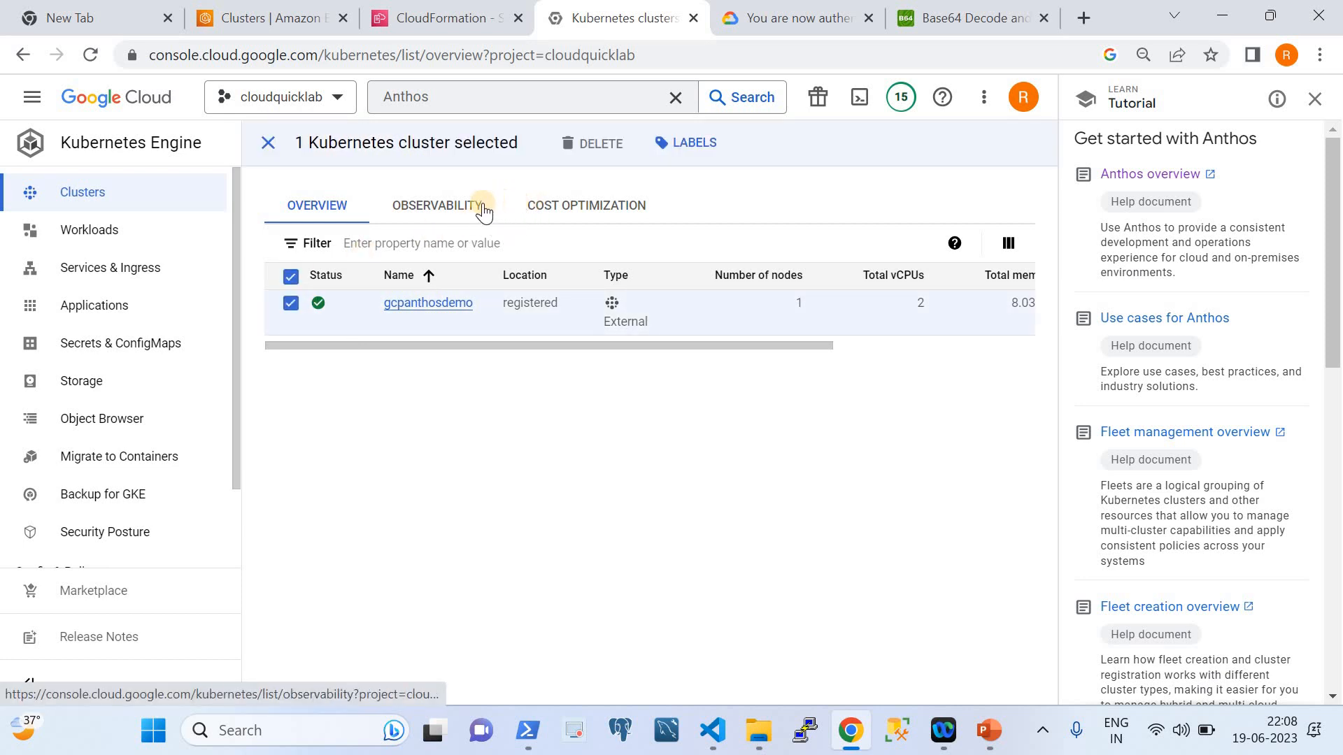
click(267, 143)
Examine the clusters' observability views for CPU, memory, network, Kubernetes events and control plane, and the cost optimization view.
click(443, 210)
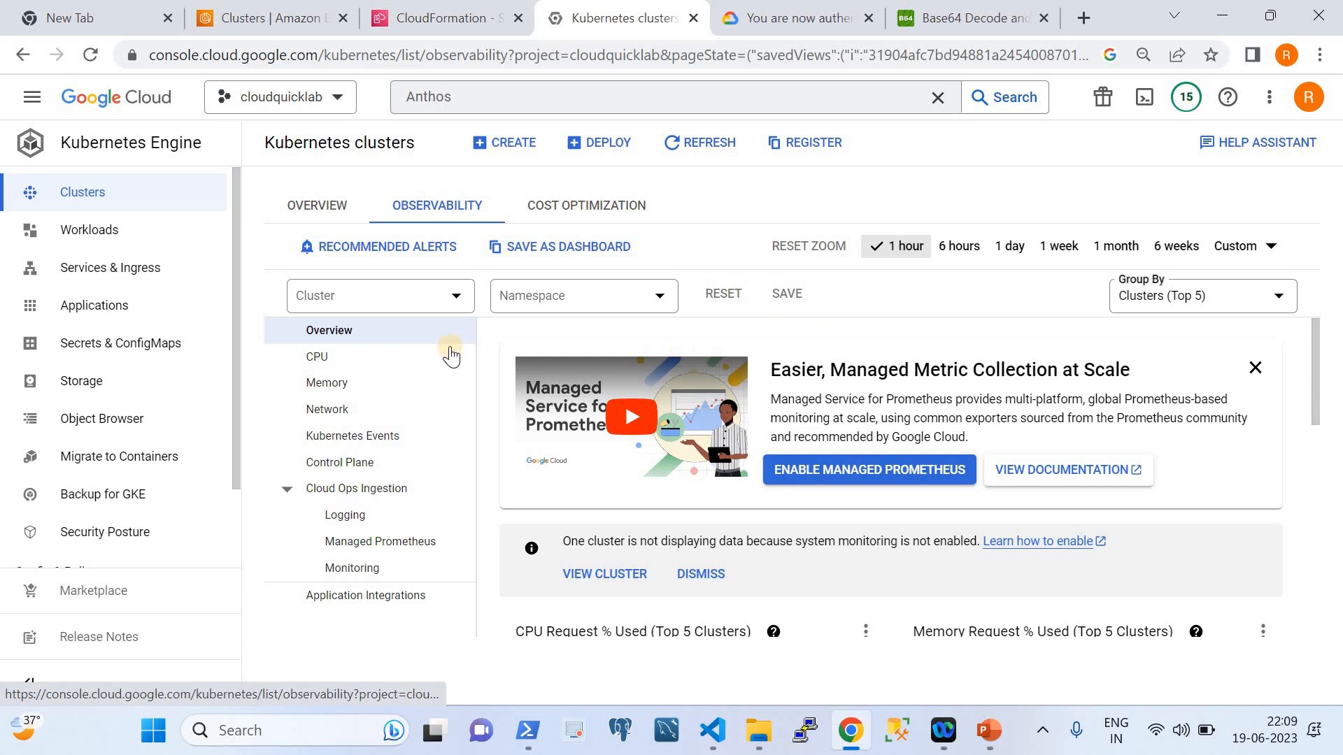
click(378, 360)
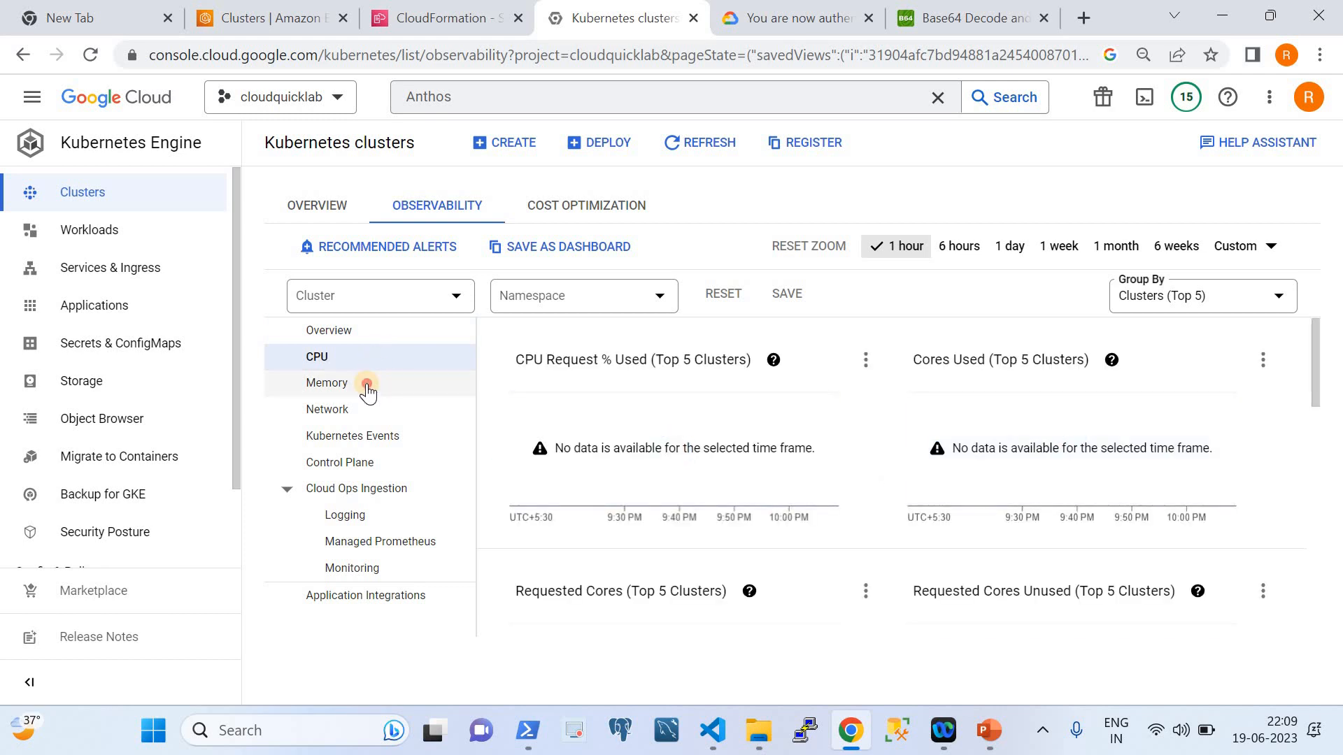
click(369, 389)
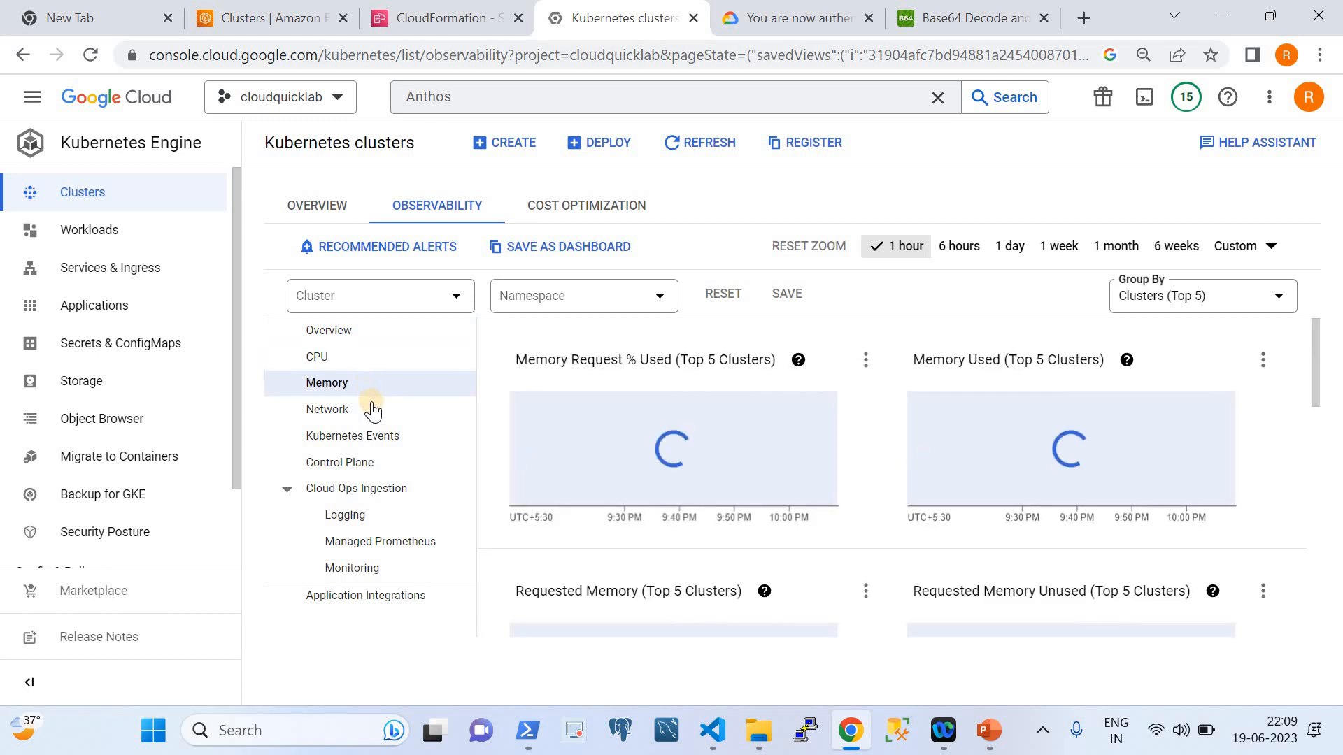
click(374, 414)
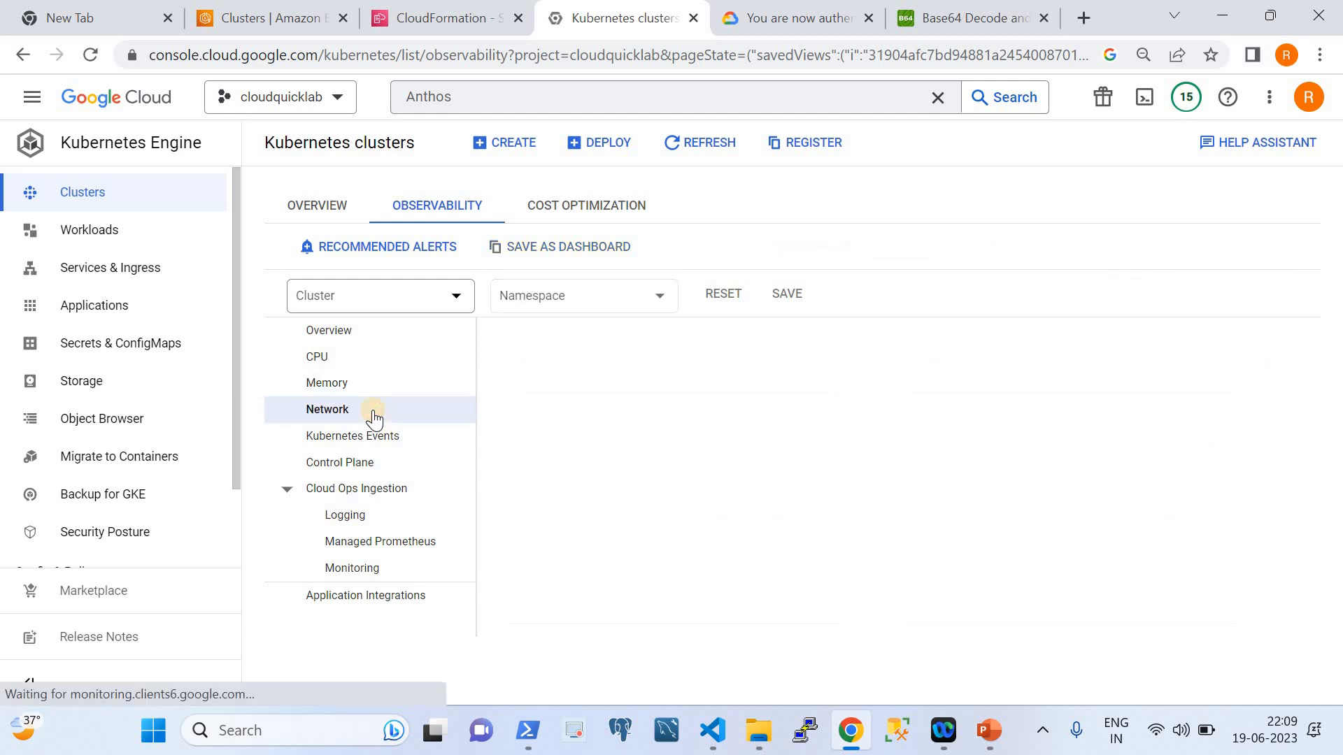
click(391, 448)
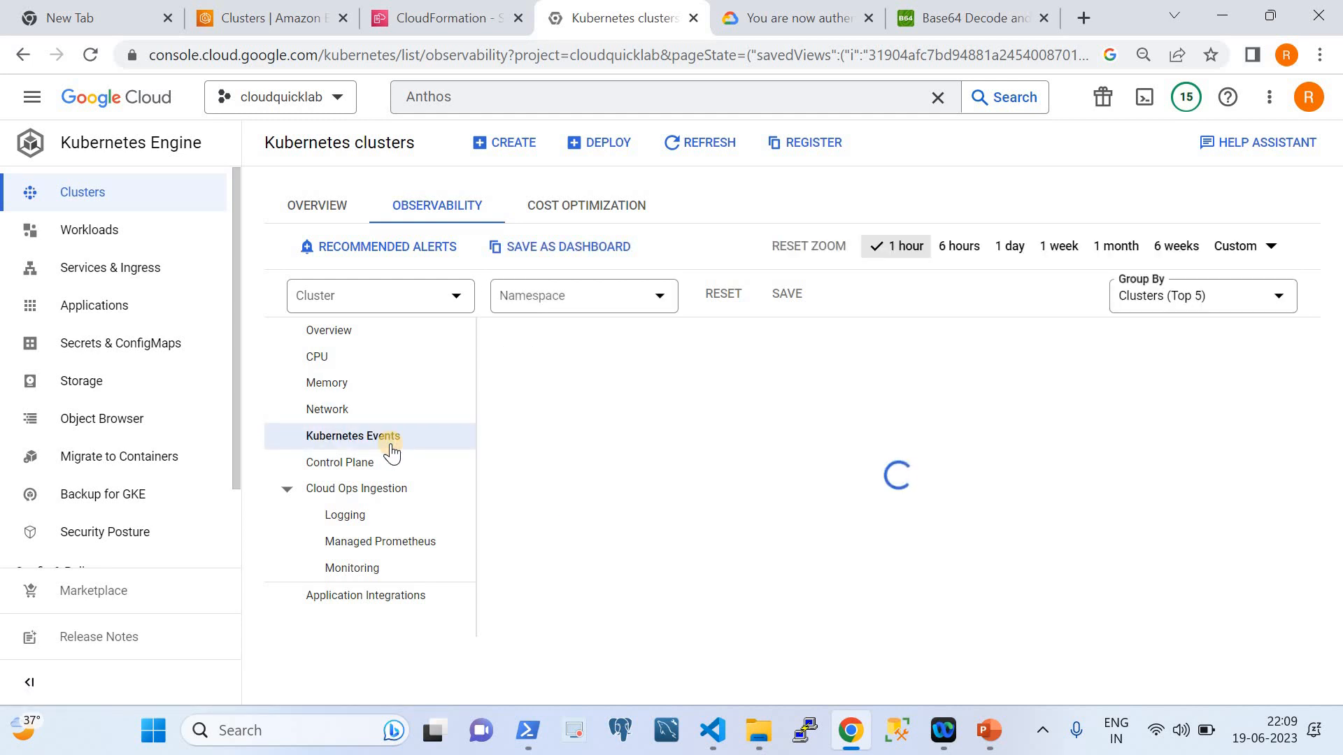
scroll(743, 442, down, 5)
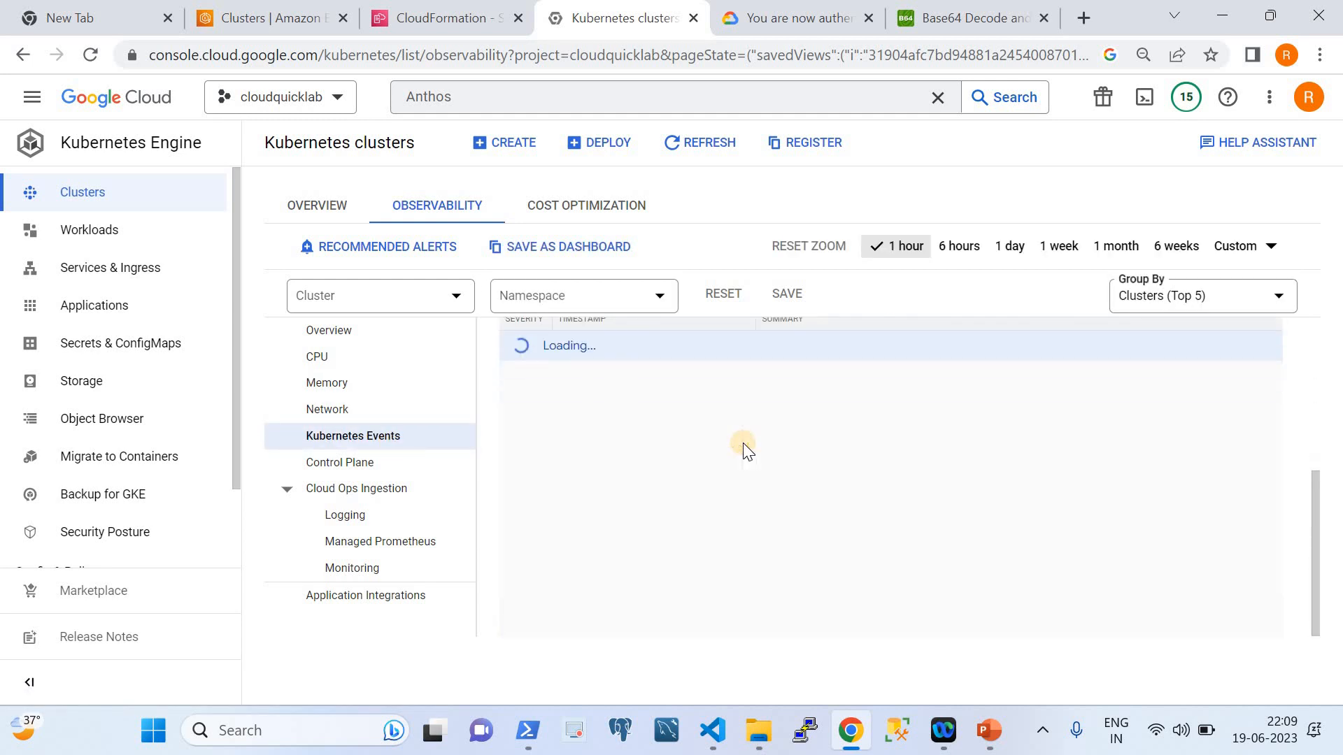
click(371, 464)
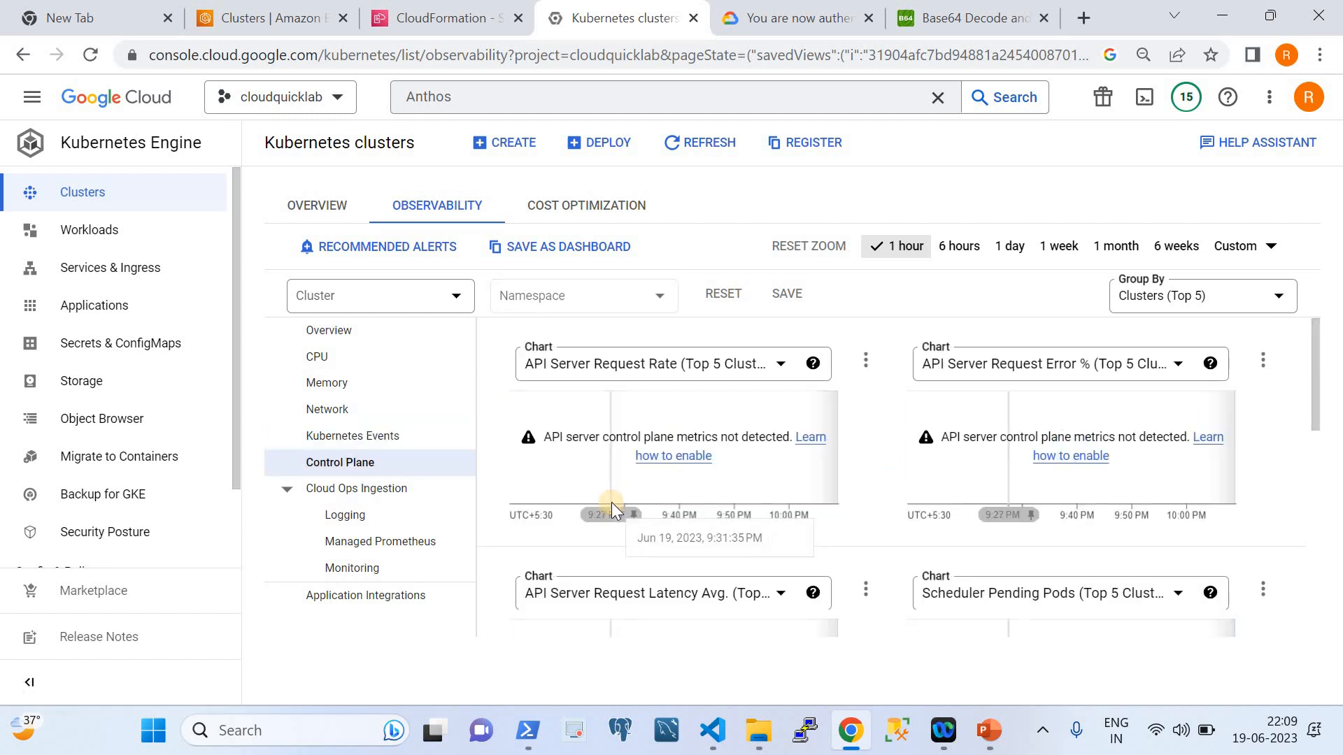
scroll(611, 503, down, 5)
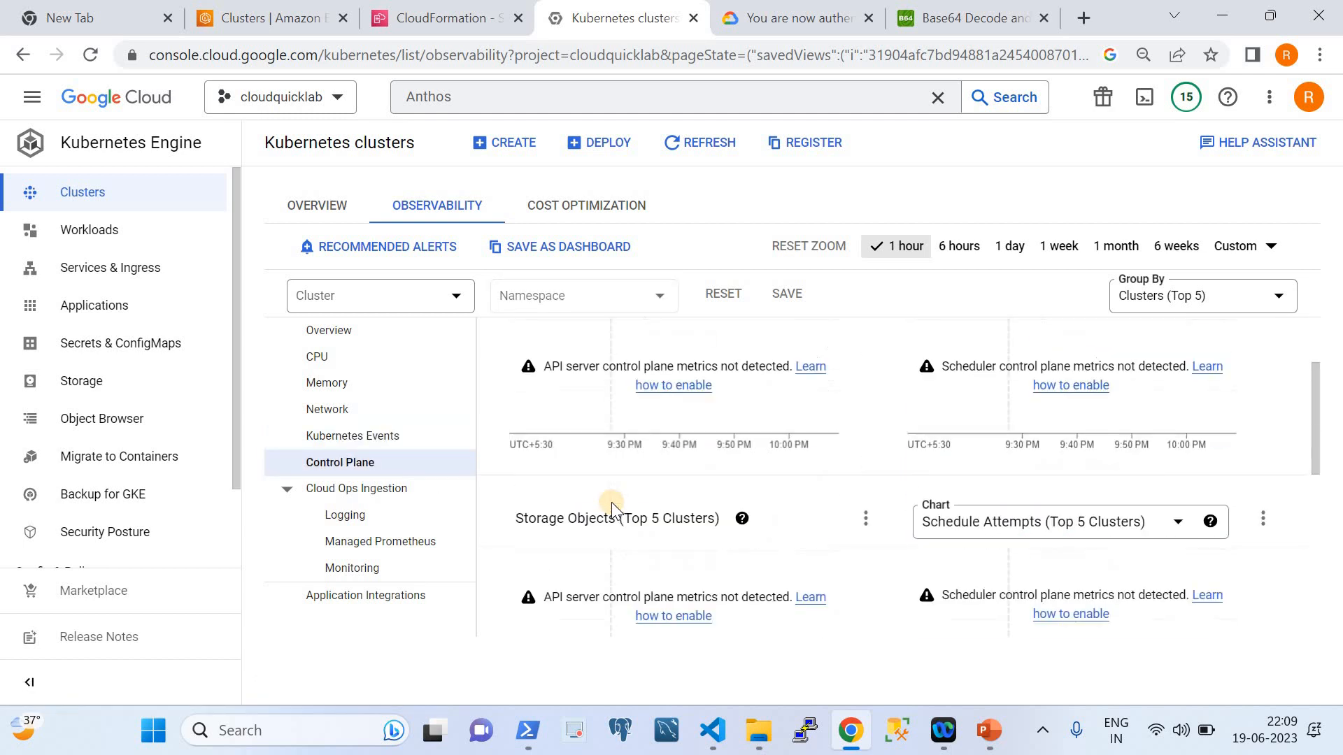
click(537, 208)
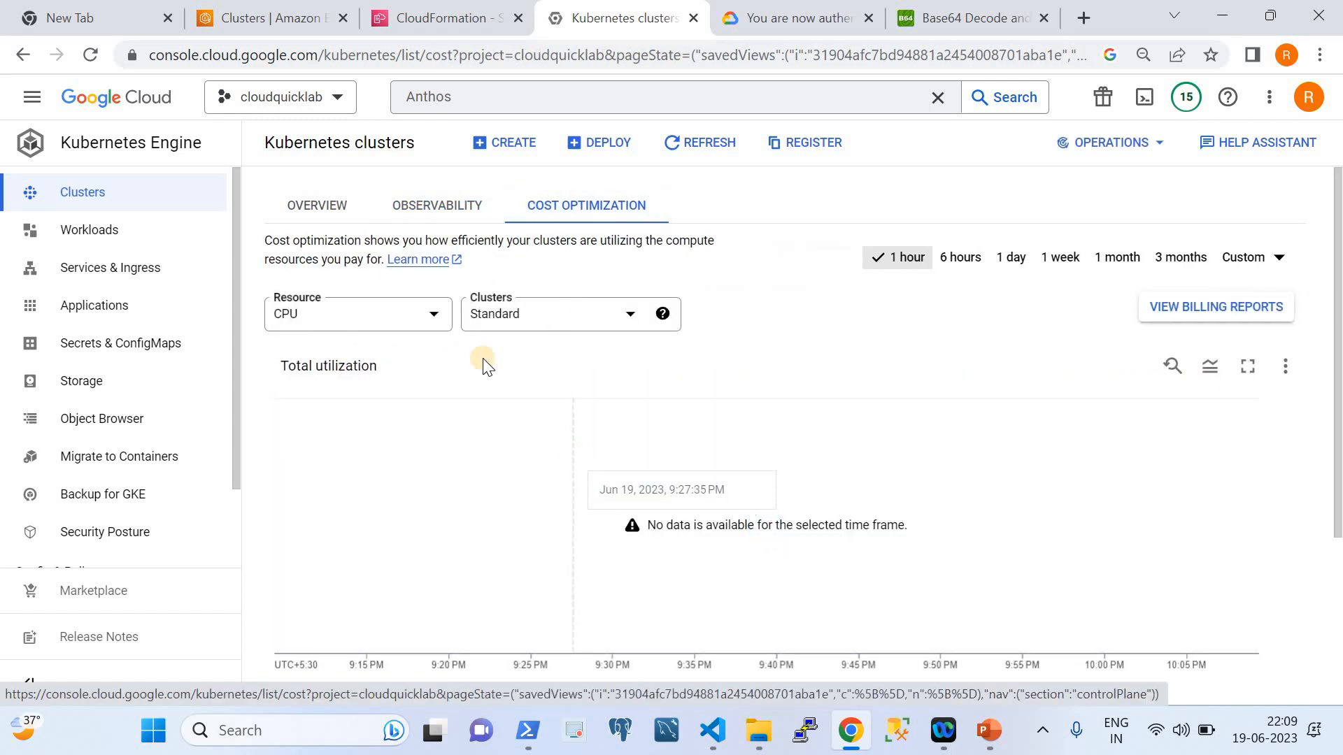
Start a new deployment from the clusters overview and accept the existing container image nginx:latest.
click(306, 218)
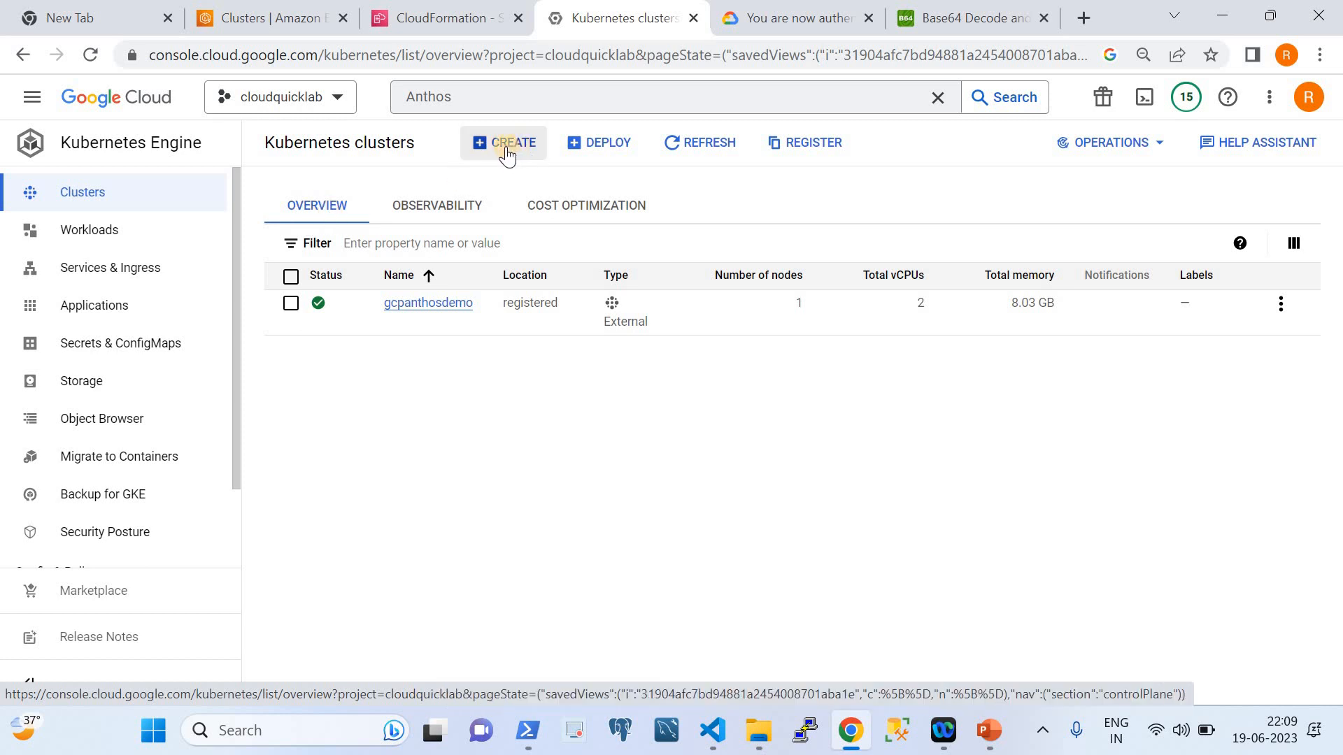
click(613, 153)
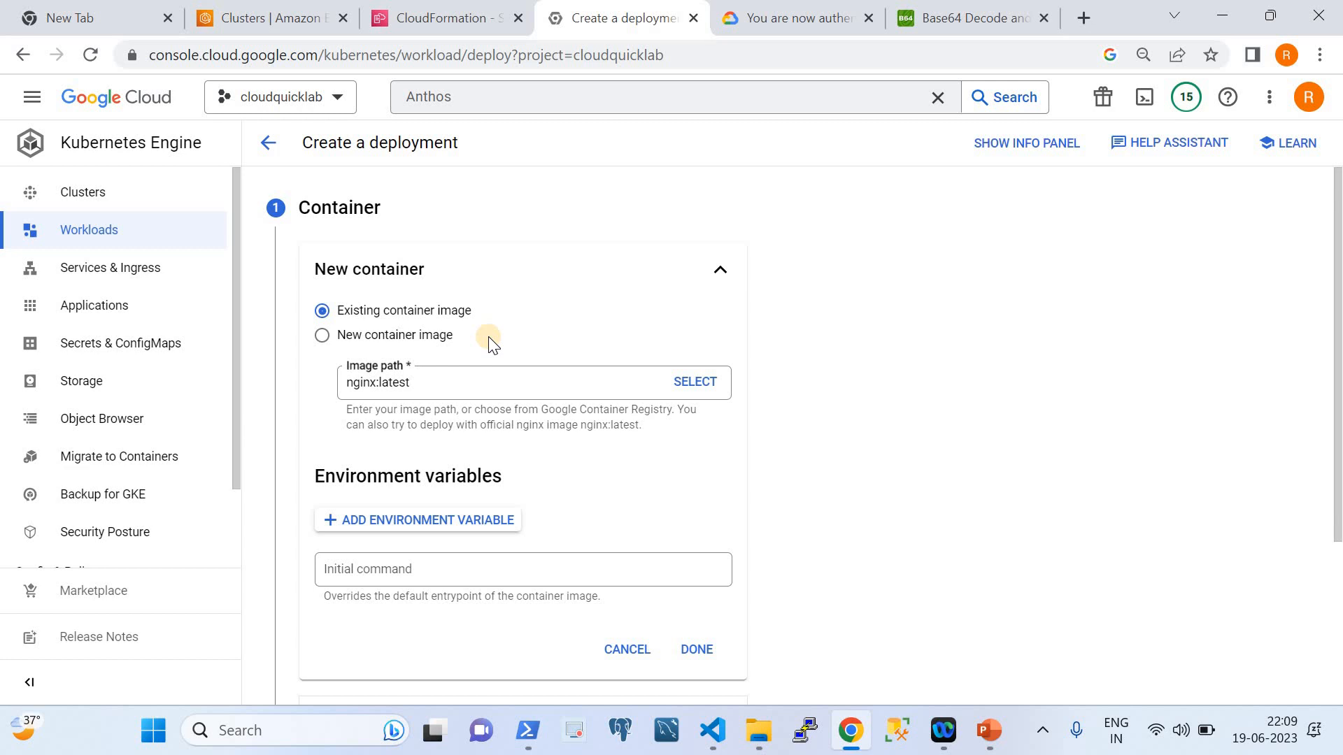
scroll(489, 339, down, 2)
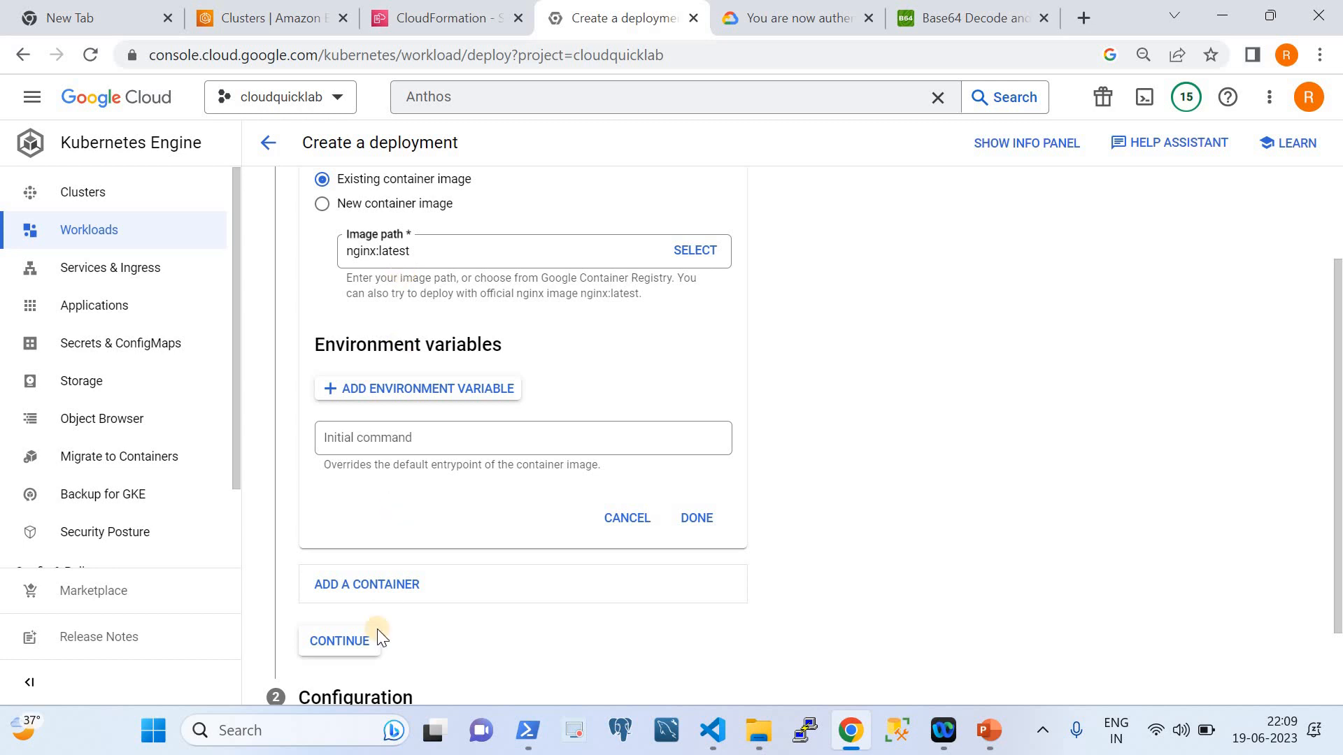
click(353, 645)
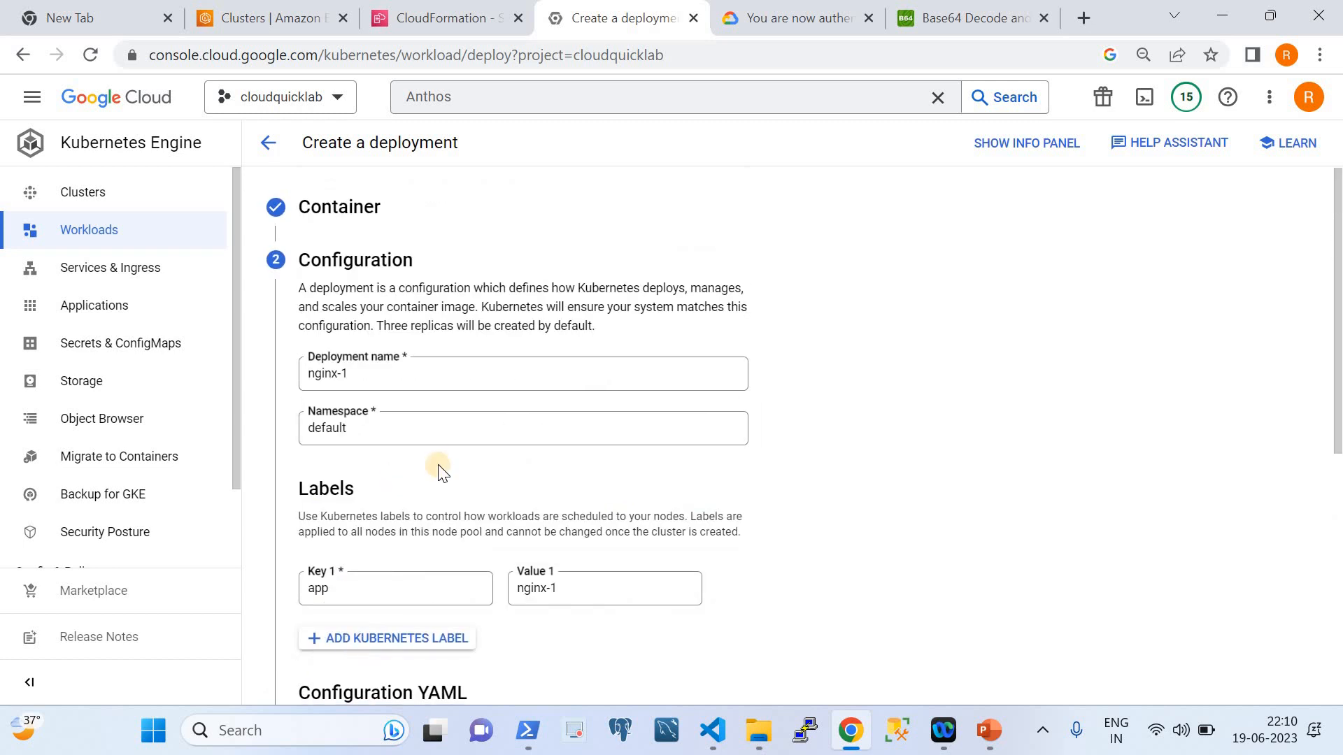
Accept the deployment configuration with name nginx-1, namespace default, label app nginx-1 and the external cluster gcpanthosdemo.
scroll(452, 430, down, 2)
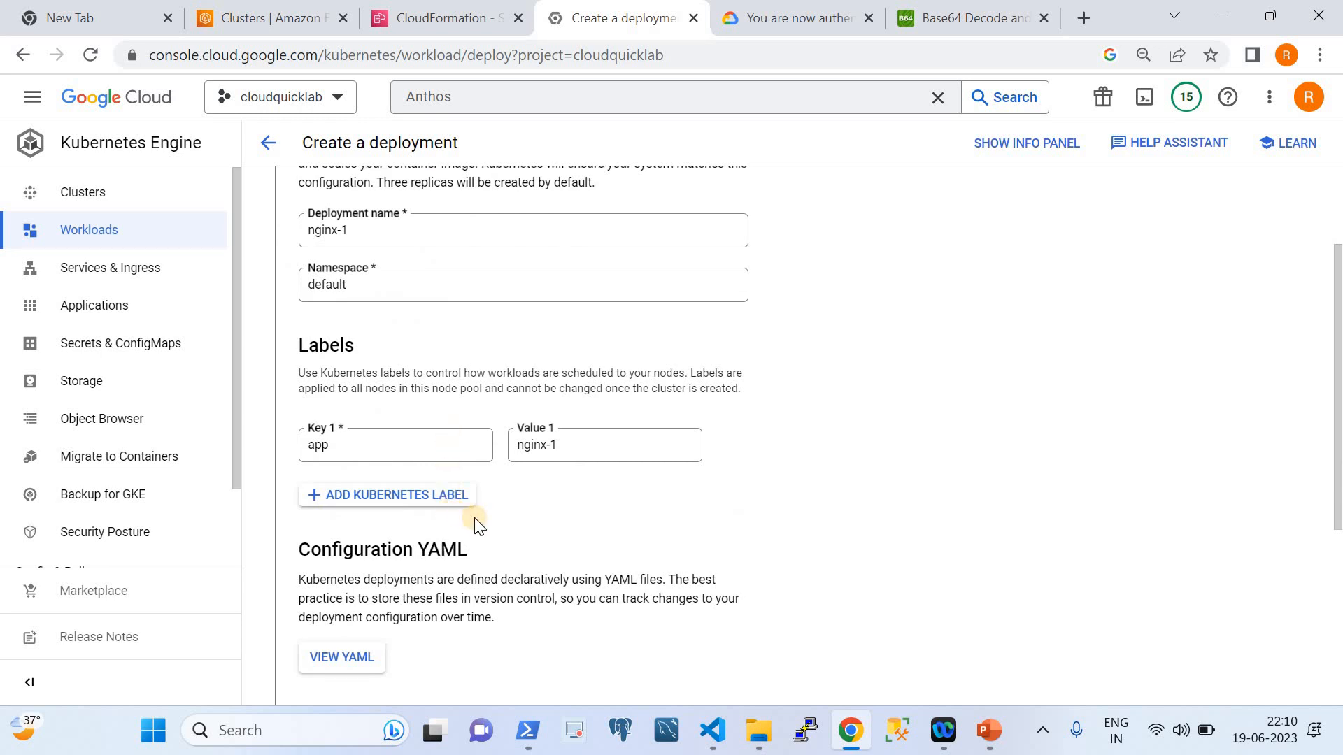
scroll(489, 517, up, 1)
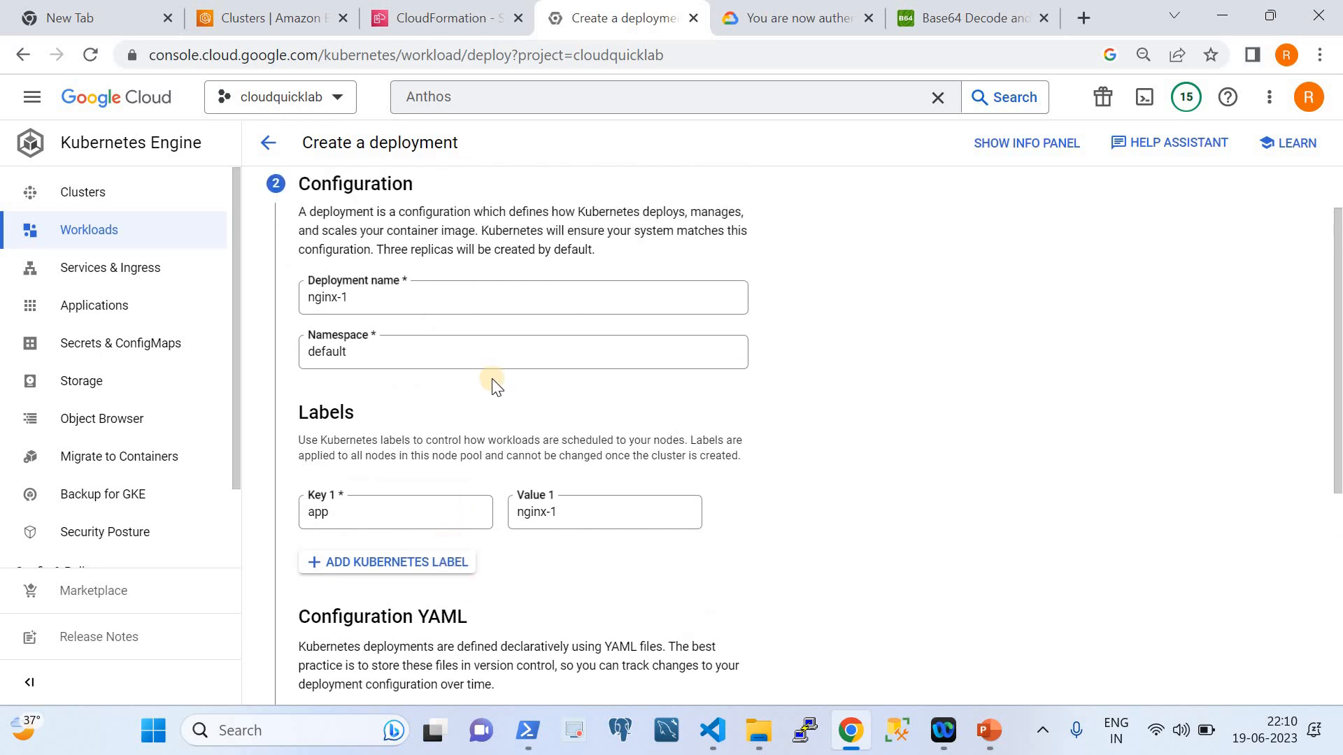
scroll(572, 377, down, 6)
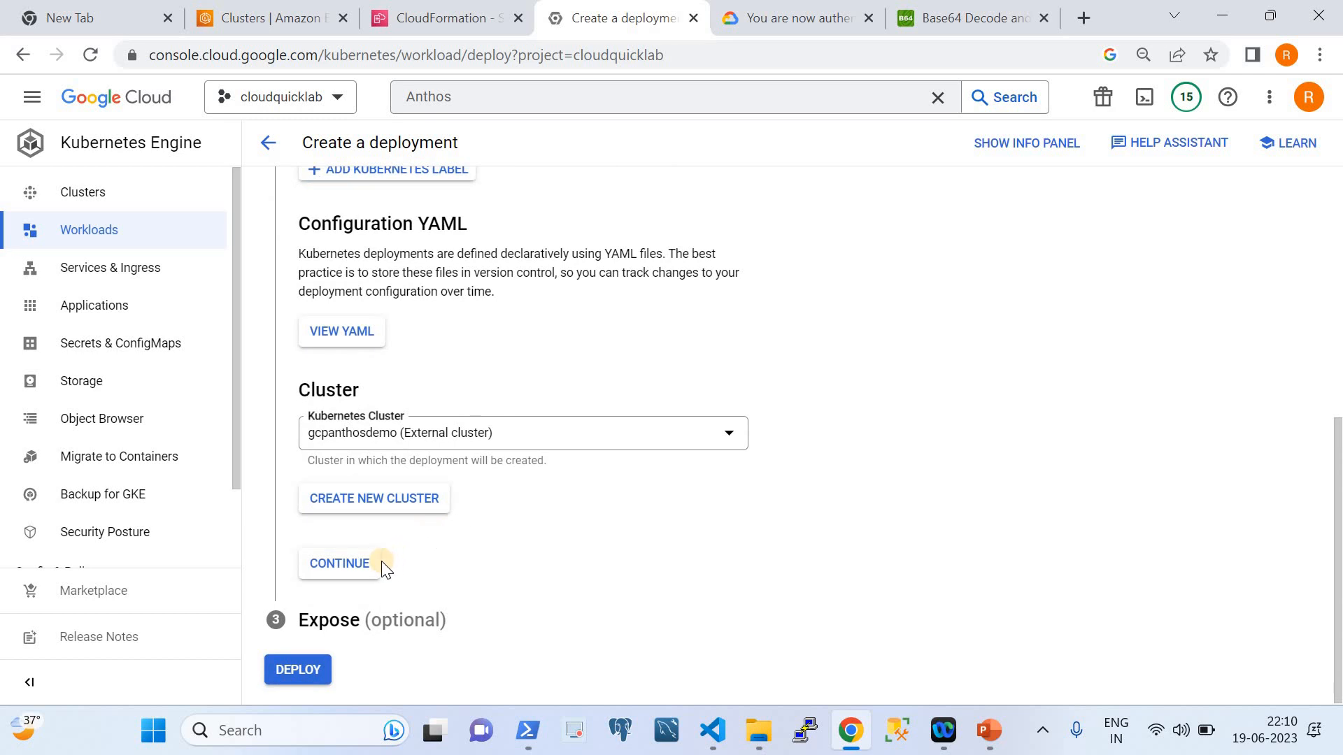
click(358, 575)
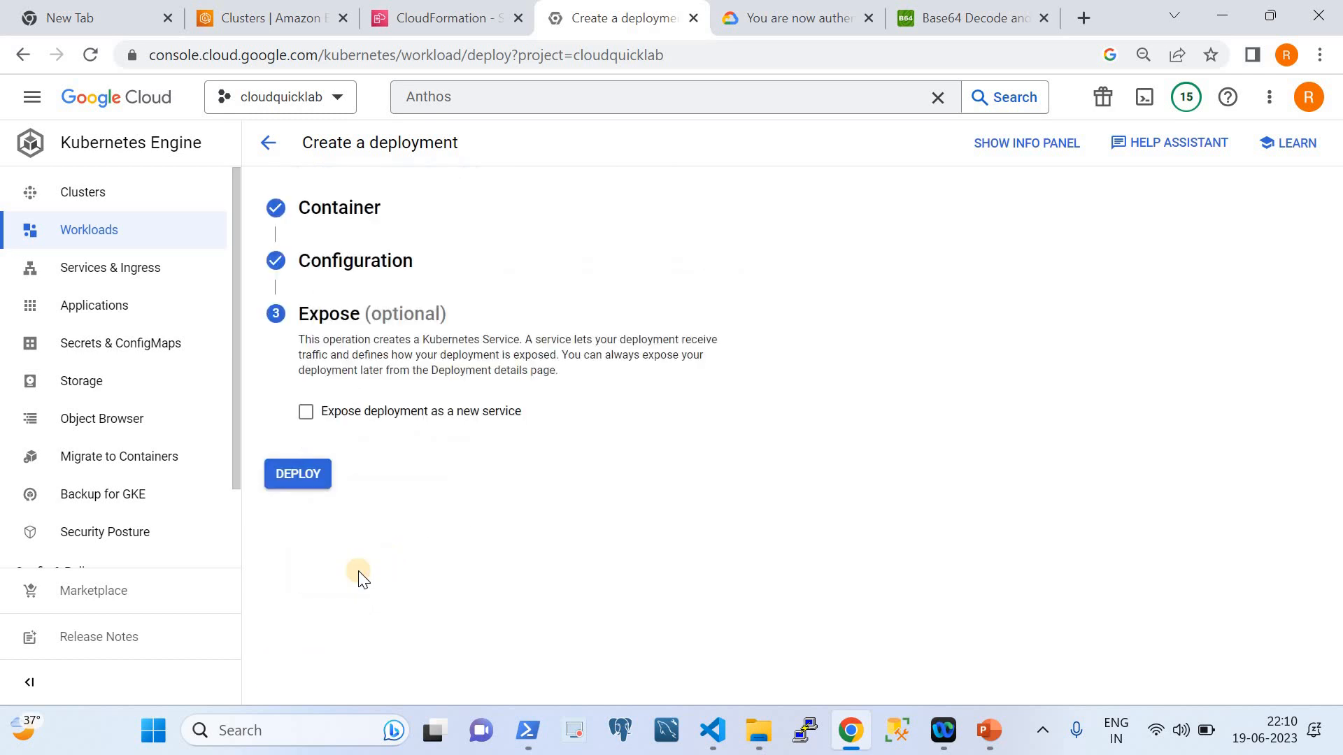
Expose the deployment as a new load balancer service on TCP port 80 and deploy it.
click(307, 413)
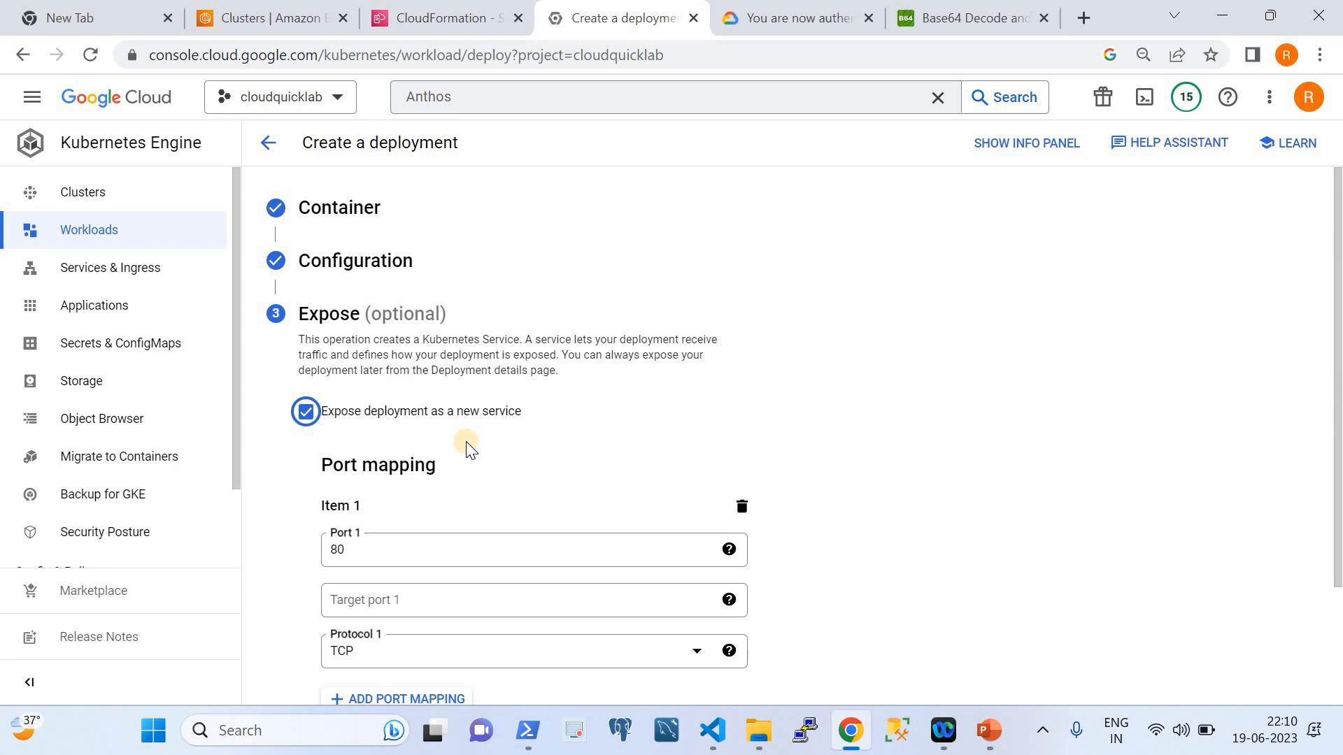
scroll(469, 447, down, 2)
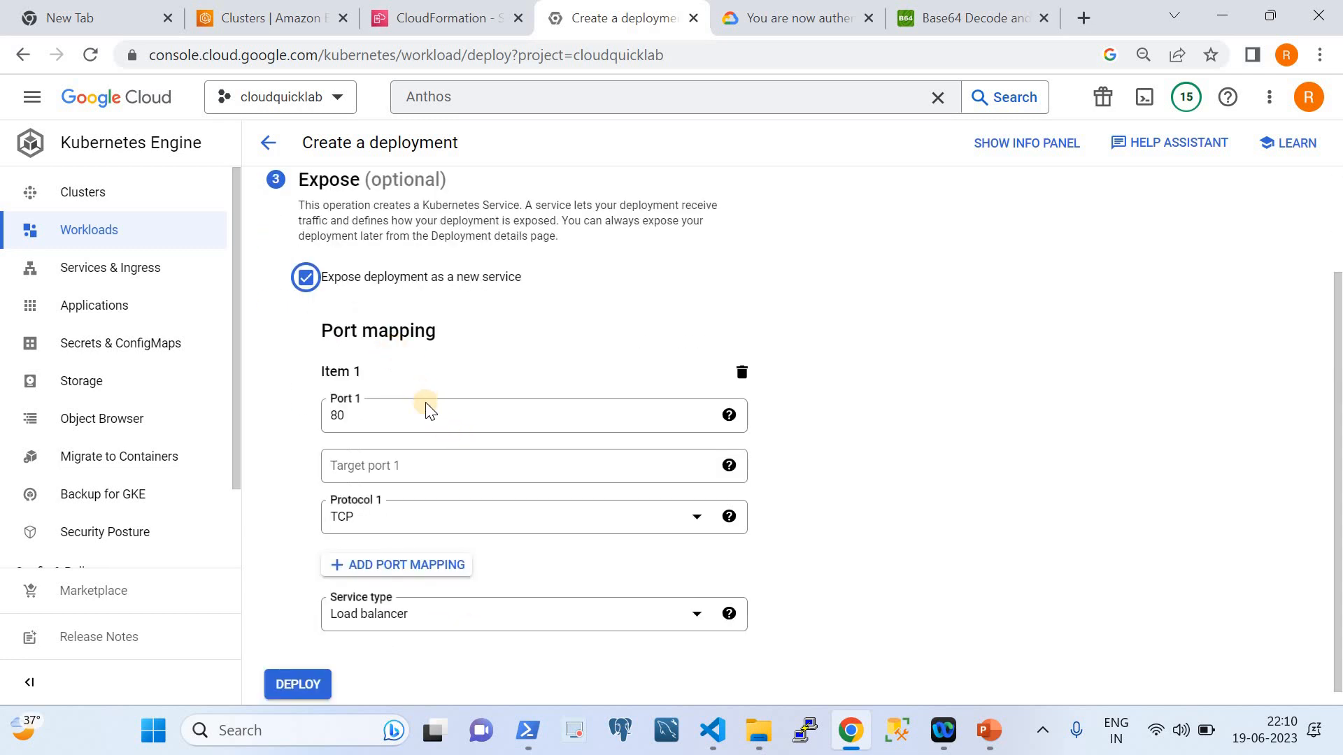
scroll(426, 405, down, 1)
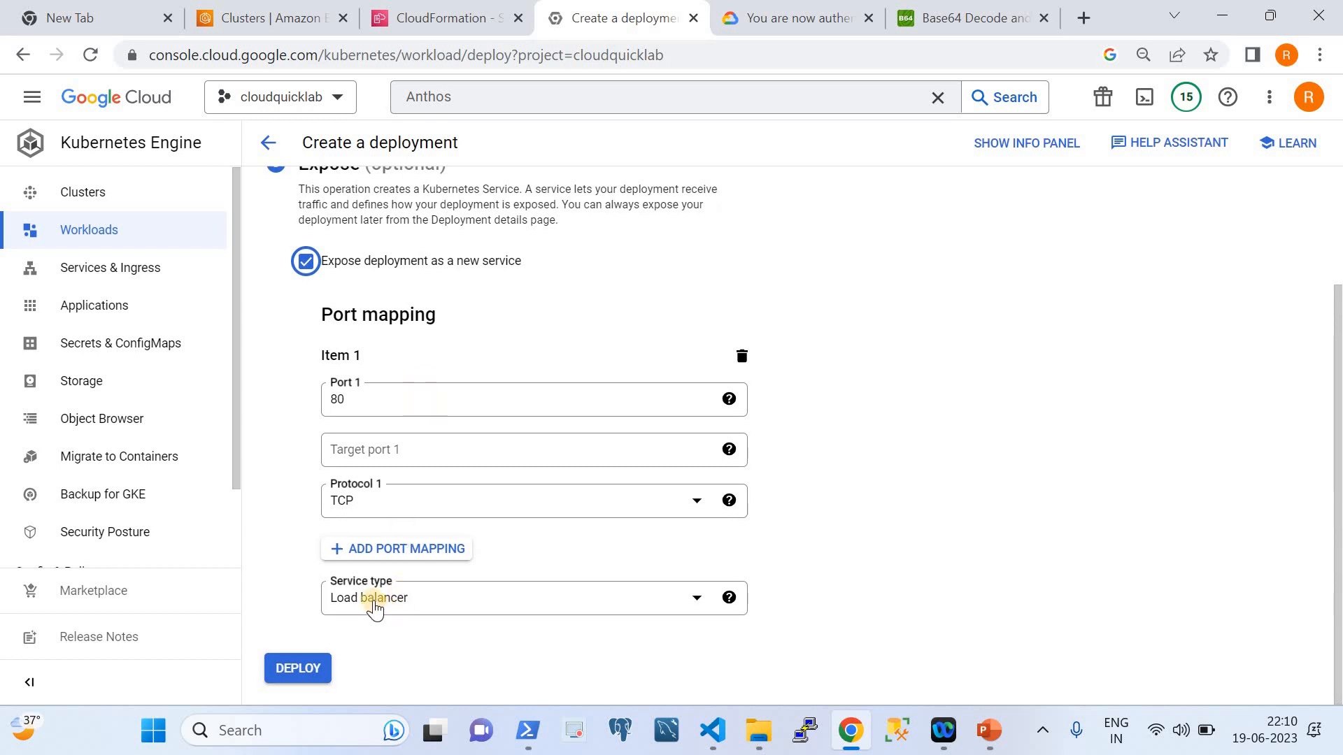
click(305, 666)
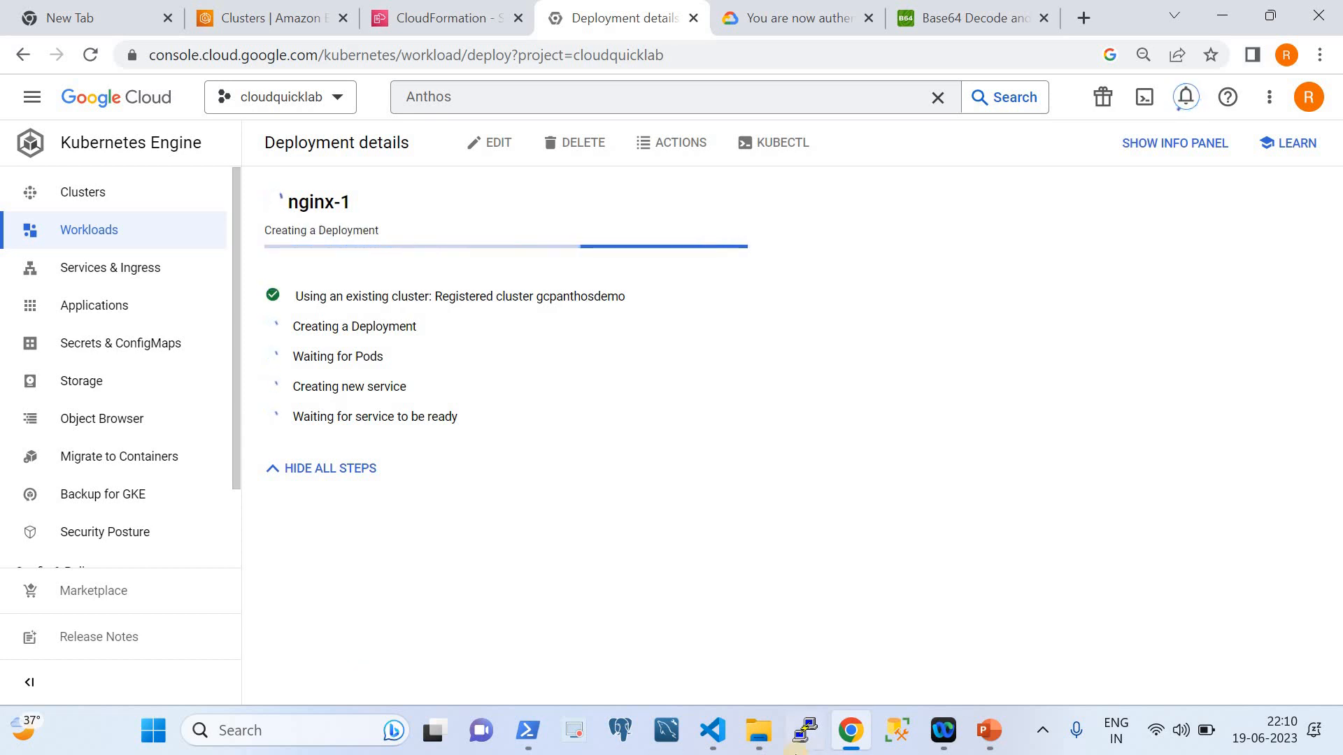
Switch to PowerShell and list the pods in the gke-connect namespace with kubectl get pods -n gke-connect.
click(528, 730)
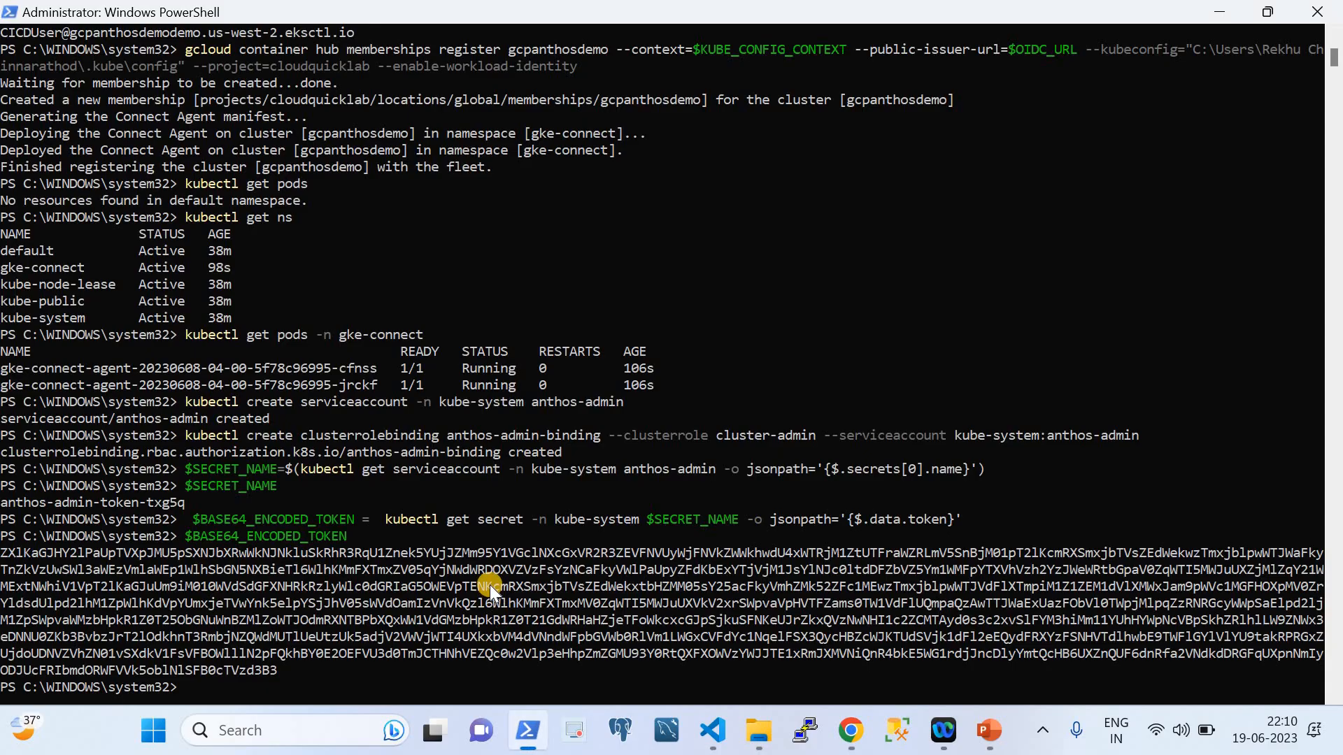
scroll(489, 585, down, 6)
key(Up)
key(Up)
key(Up)
key(Up)
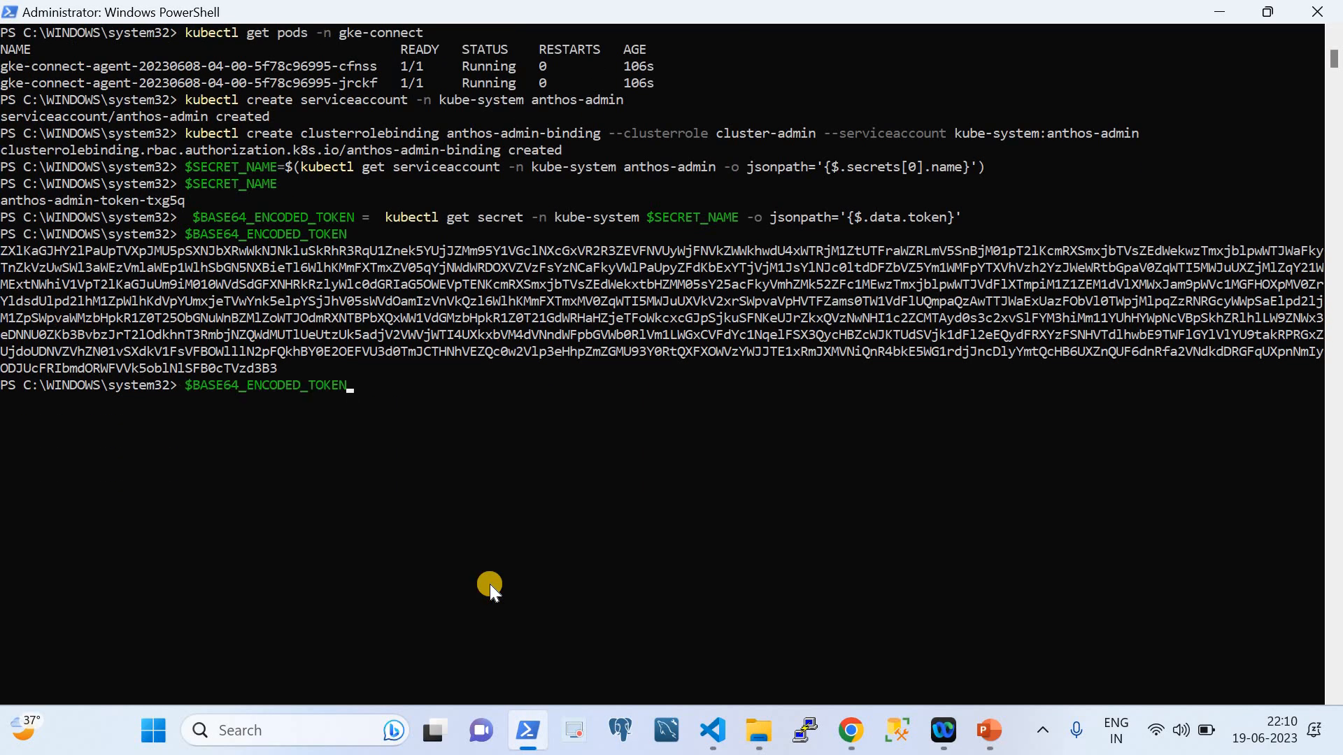
key(Up)
key(Up)
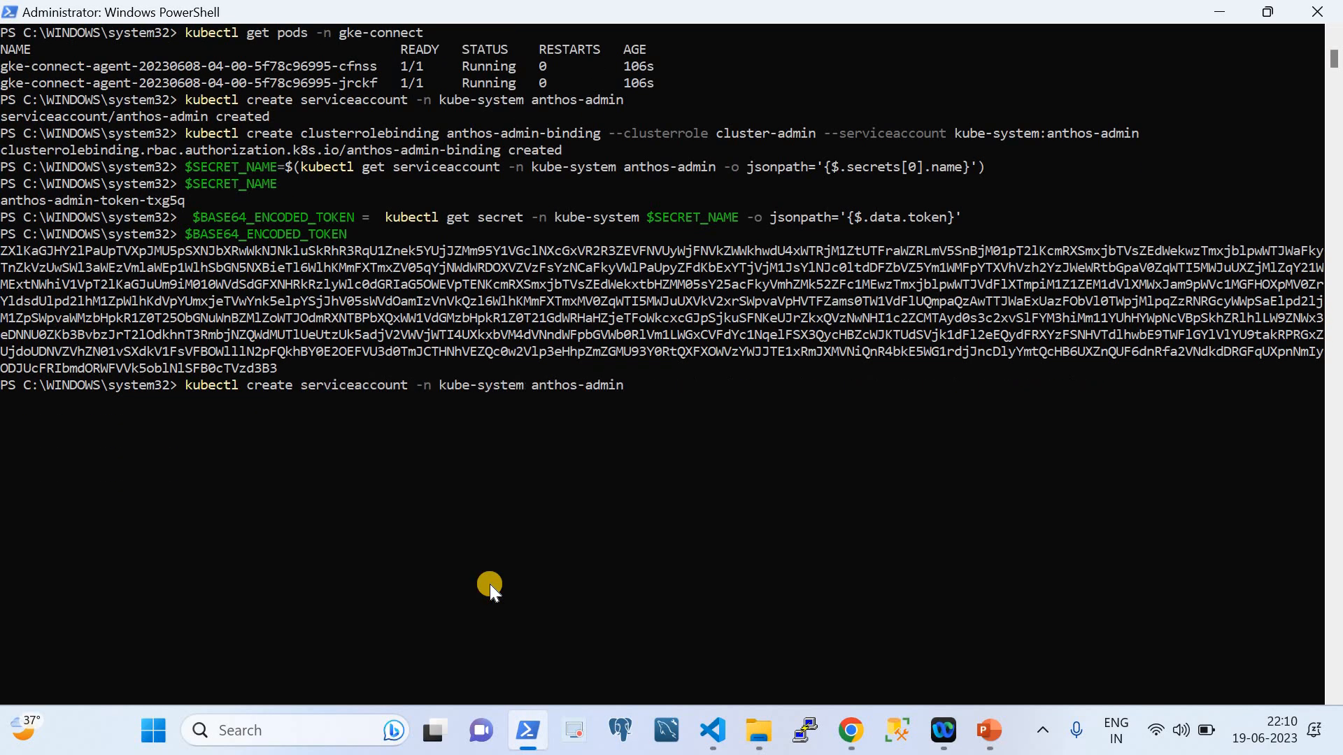
key(Up)
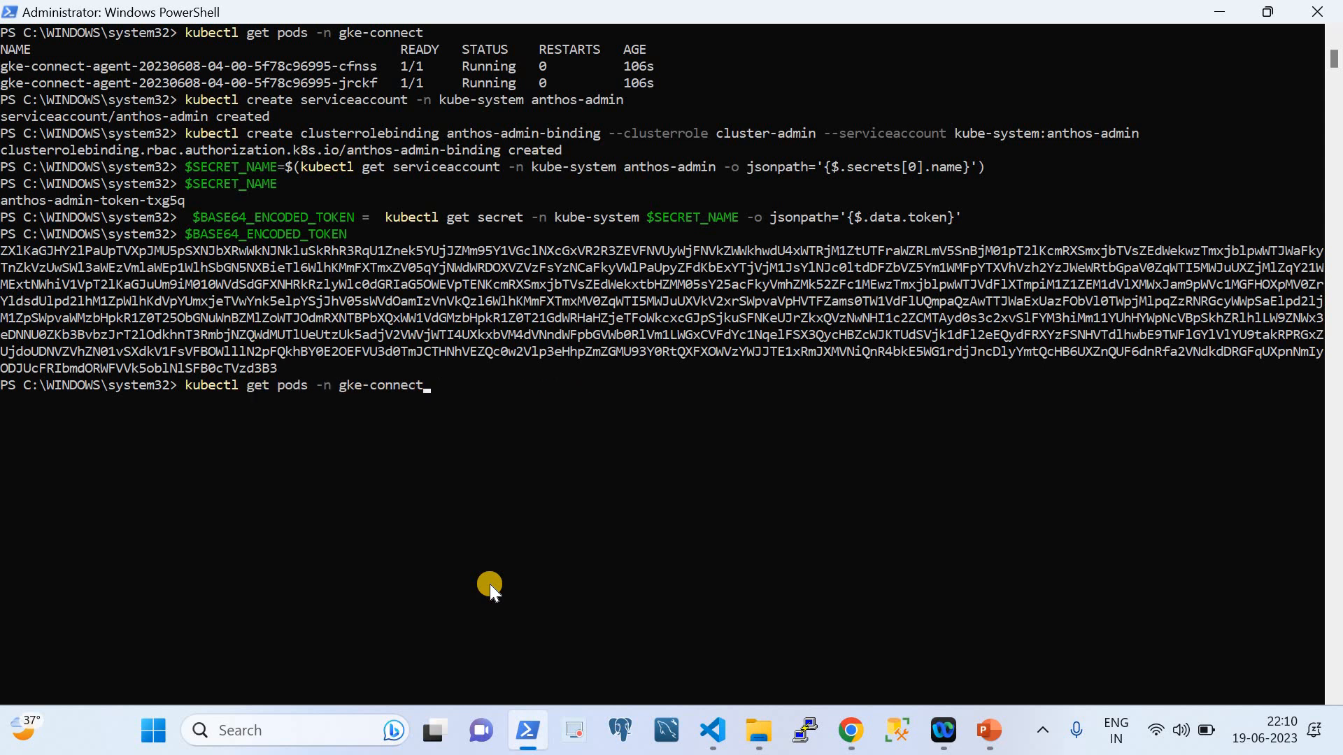
key(Return)
List the cluster's namespaces with kubectl get ns.
key(Up)
key(Up)
key(Up)
key(Up)
key(Up)
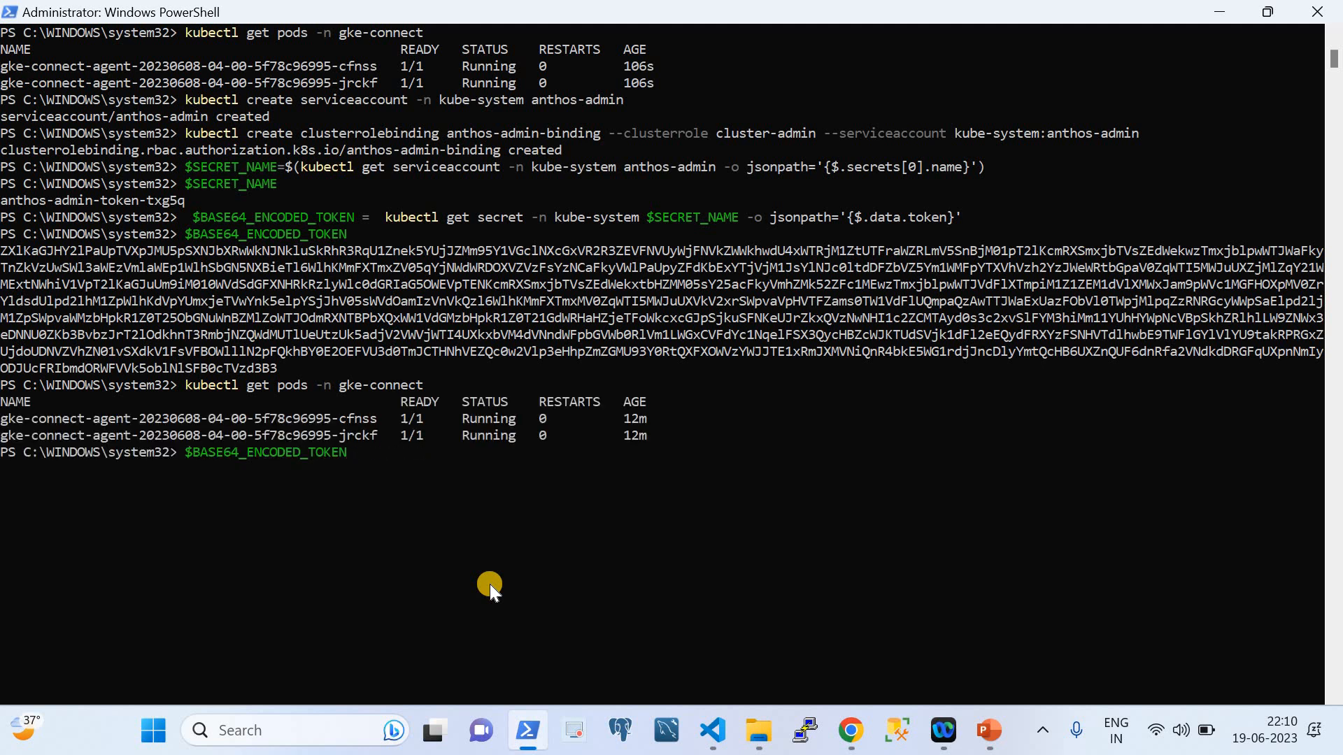
key(Up)
key(Up)
key(Up)
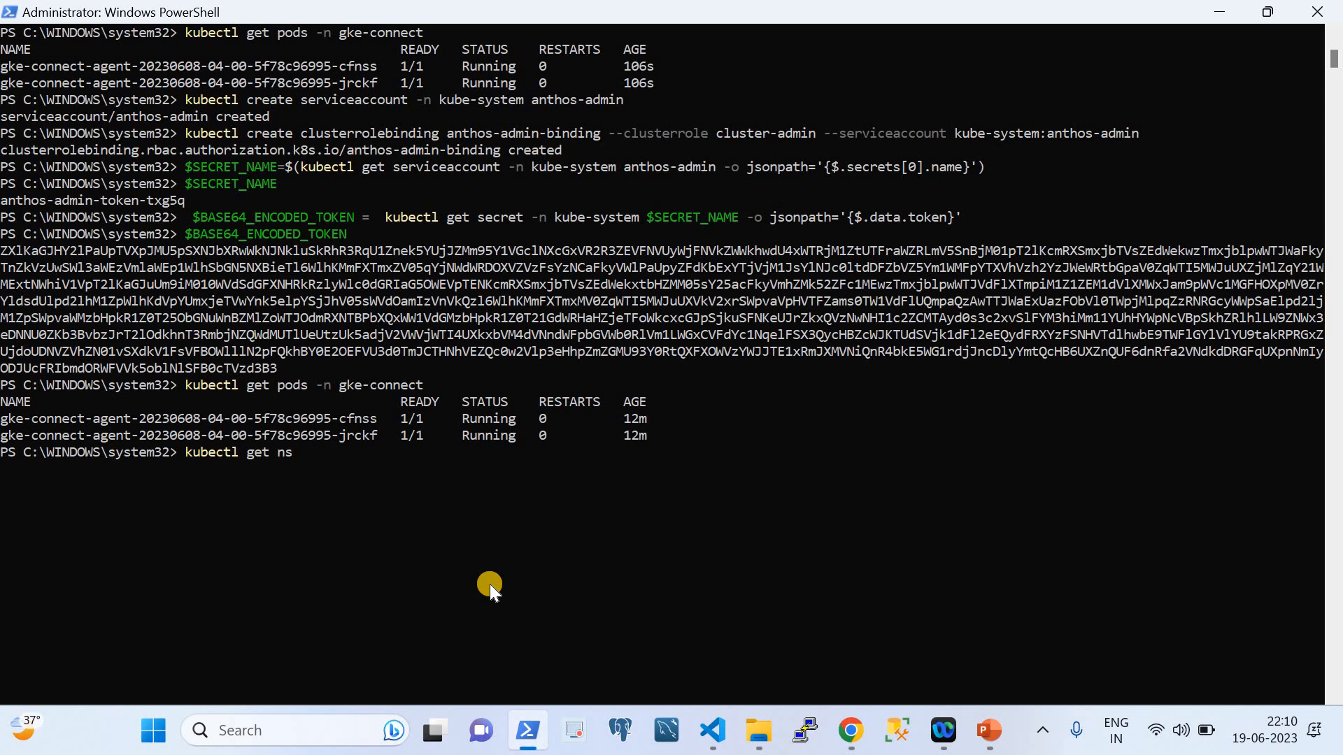
key(Return)
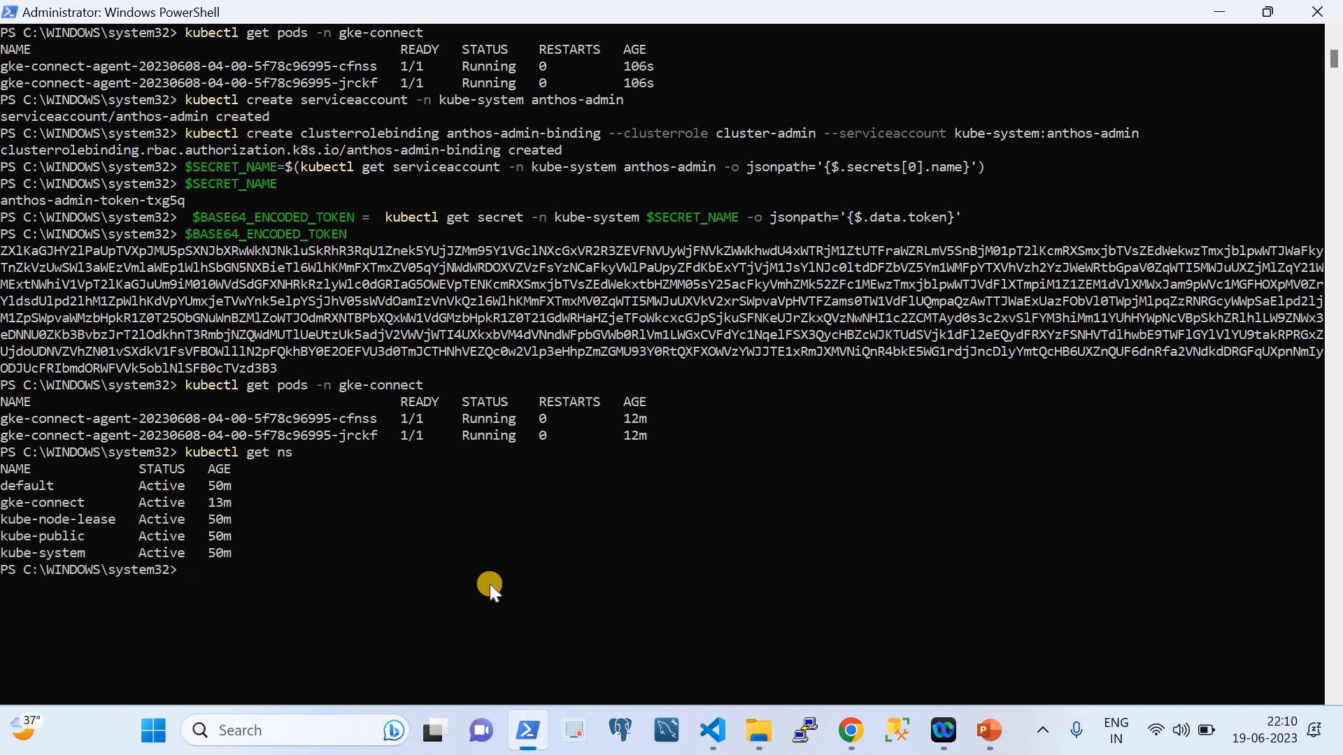
Switch to Chrome and examine the nginx-1 deployment's overview with its revisions, managed pods and exposing services, and open its details.
click(850, 730)
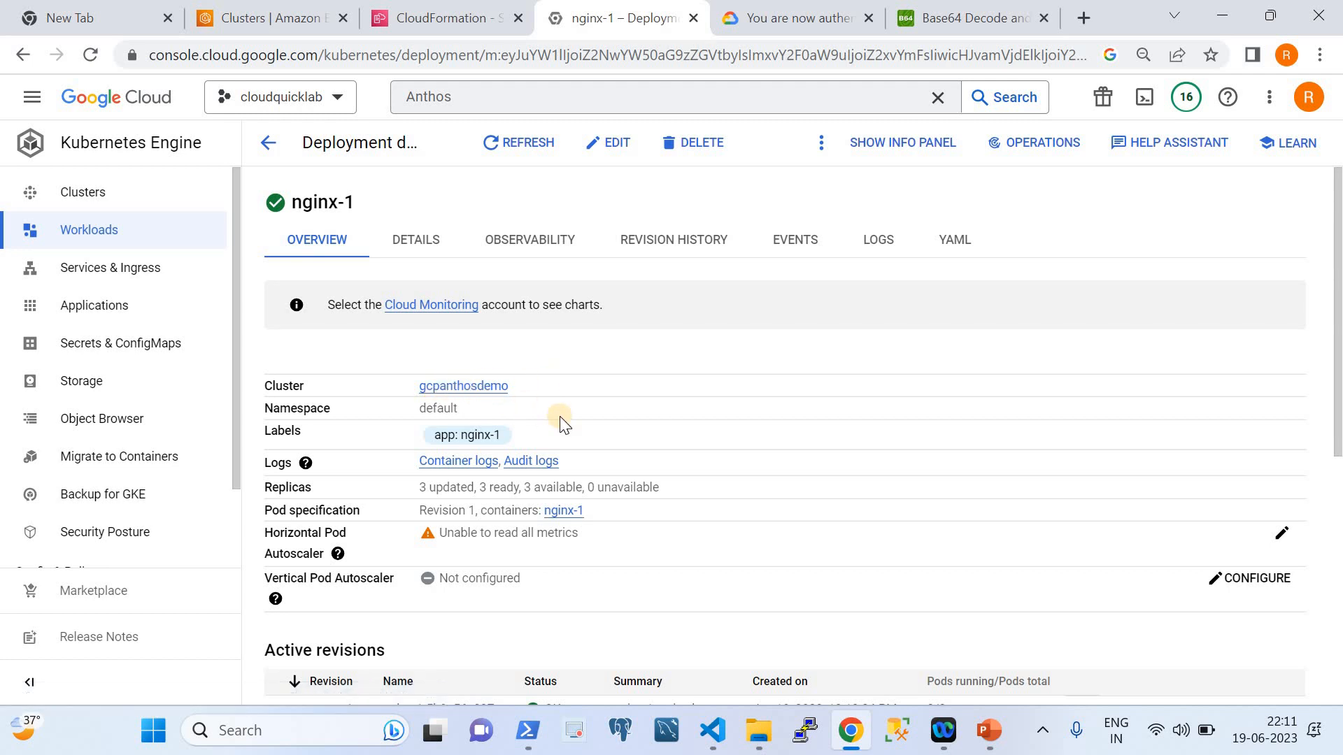
scroll(559, 417, down, 1)
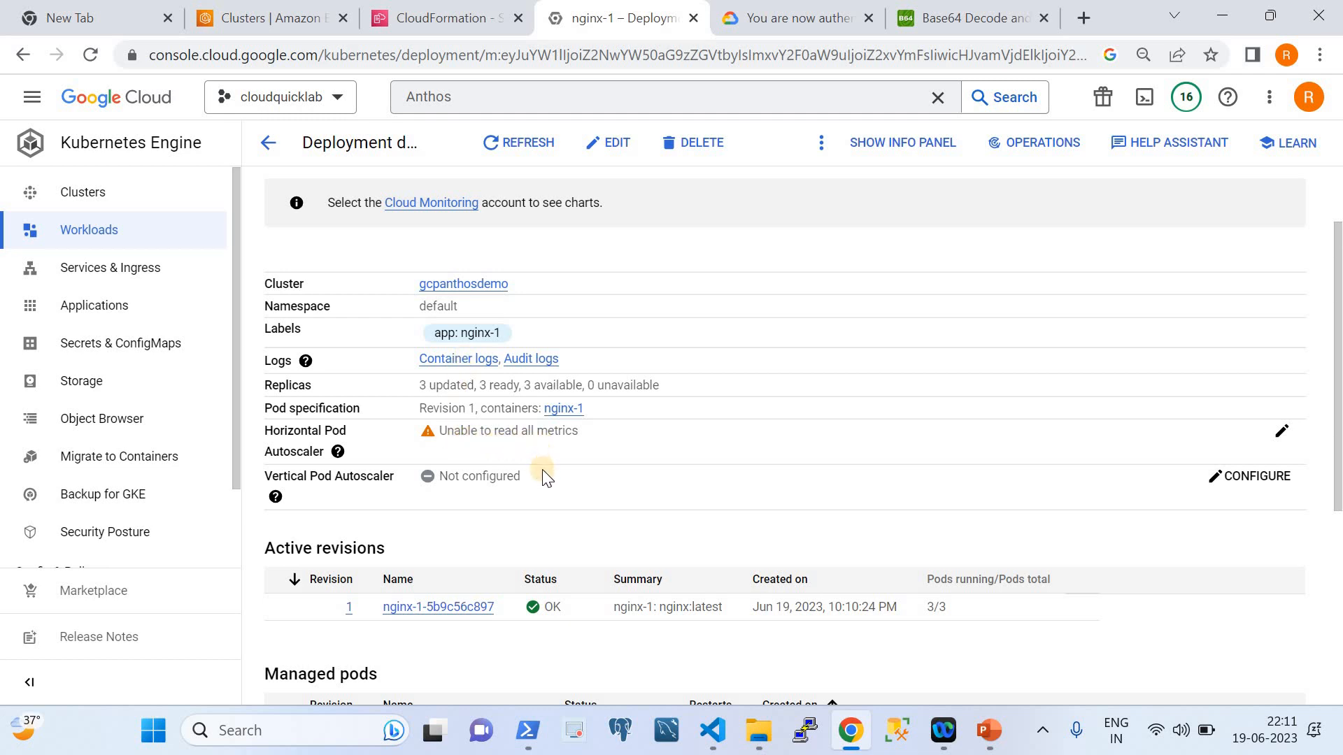
scroll(546, 478, down, 1)
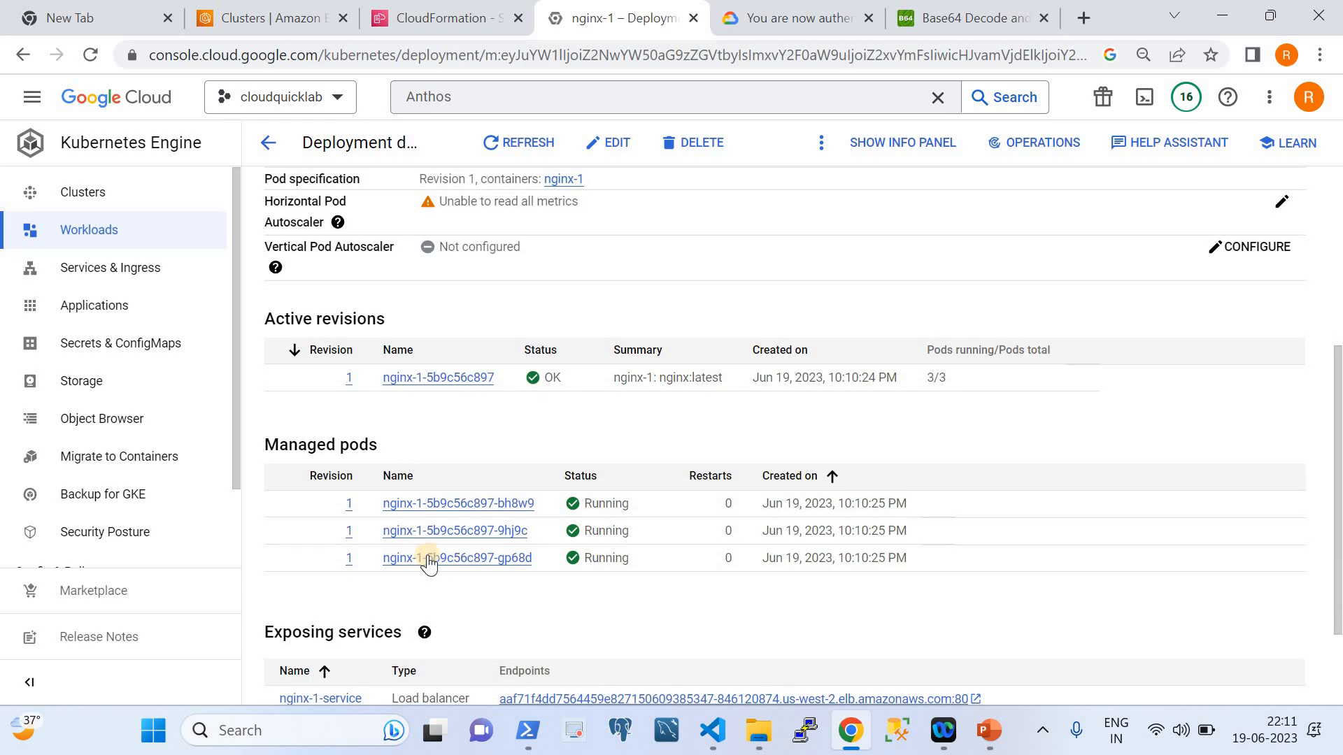
scroll(430, 573, down, 2)
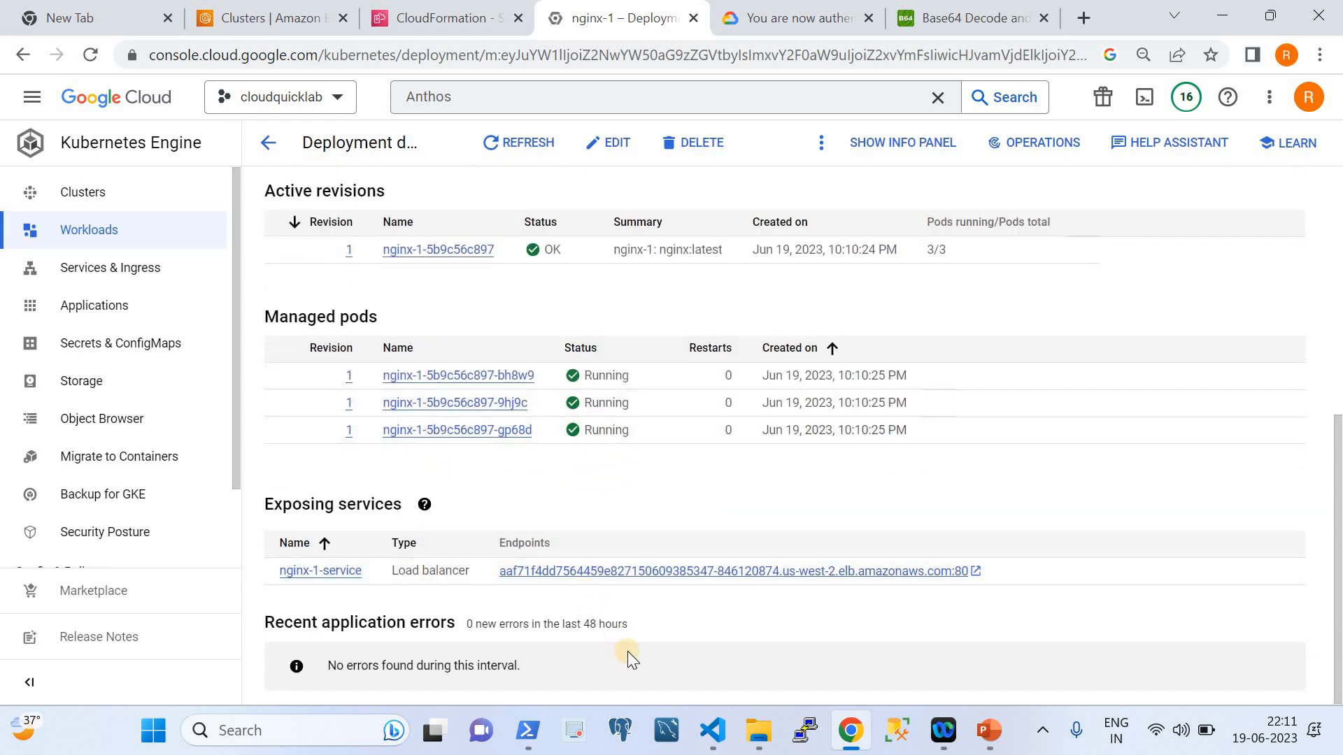
scroll(710, 448, up, 4)
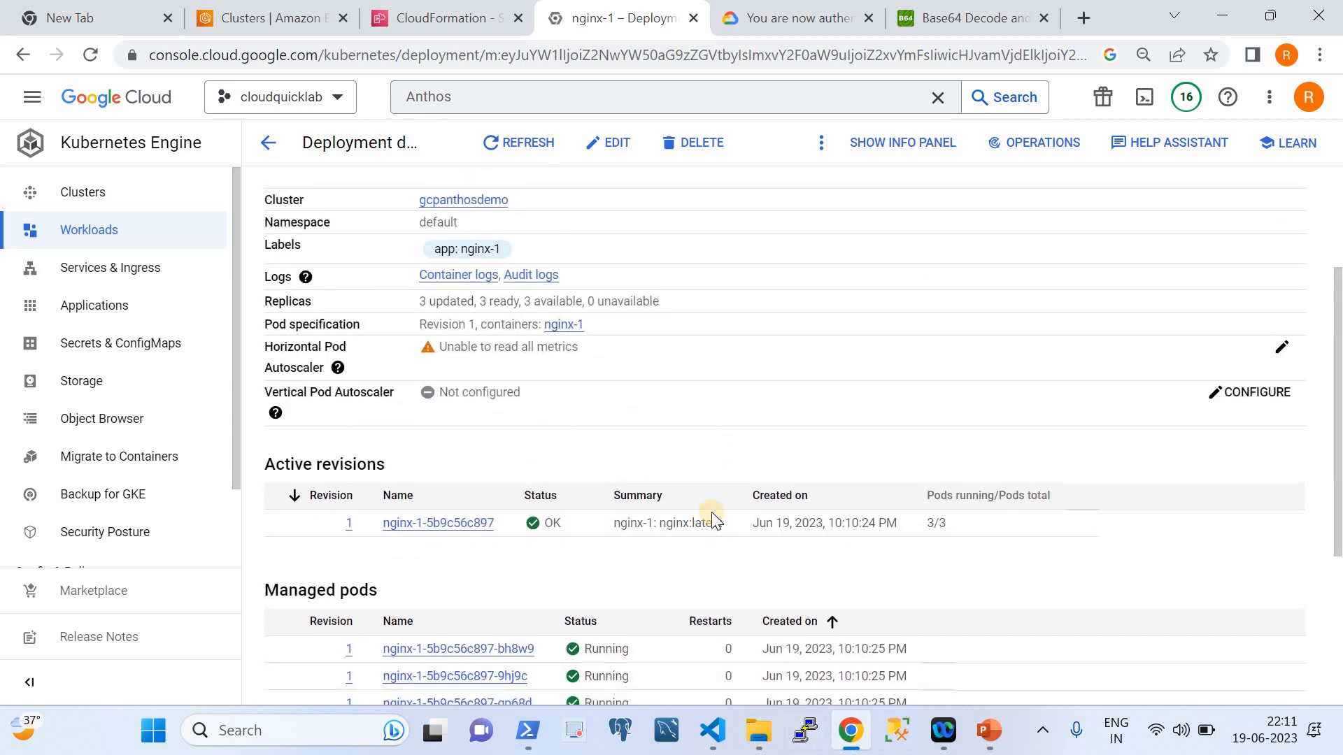
scroll(712, 512, up, 3)
click(418, 237)
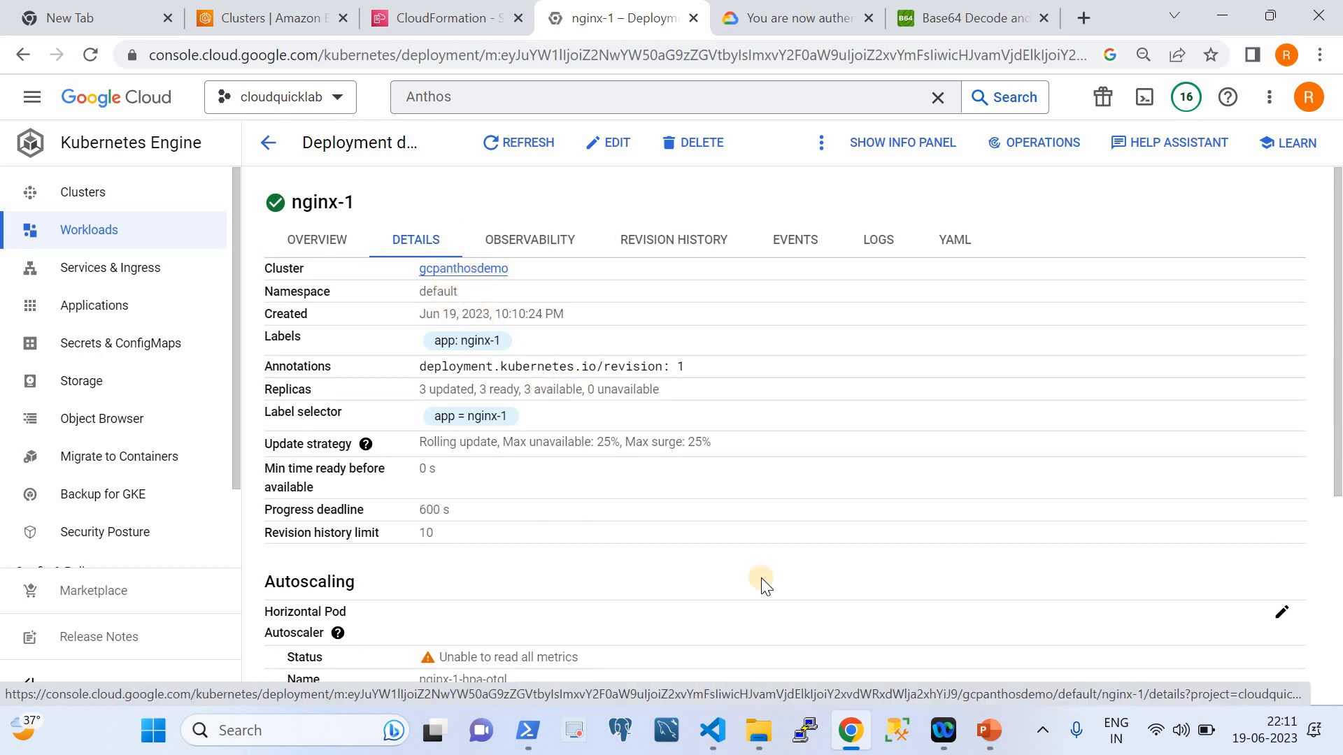
Switch to PowerShell and list the pods in the default namespace with kubectl get pods.
click(708, 746)
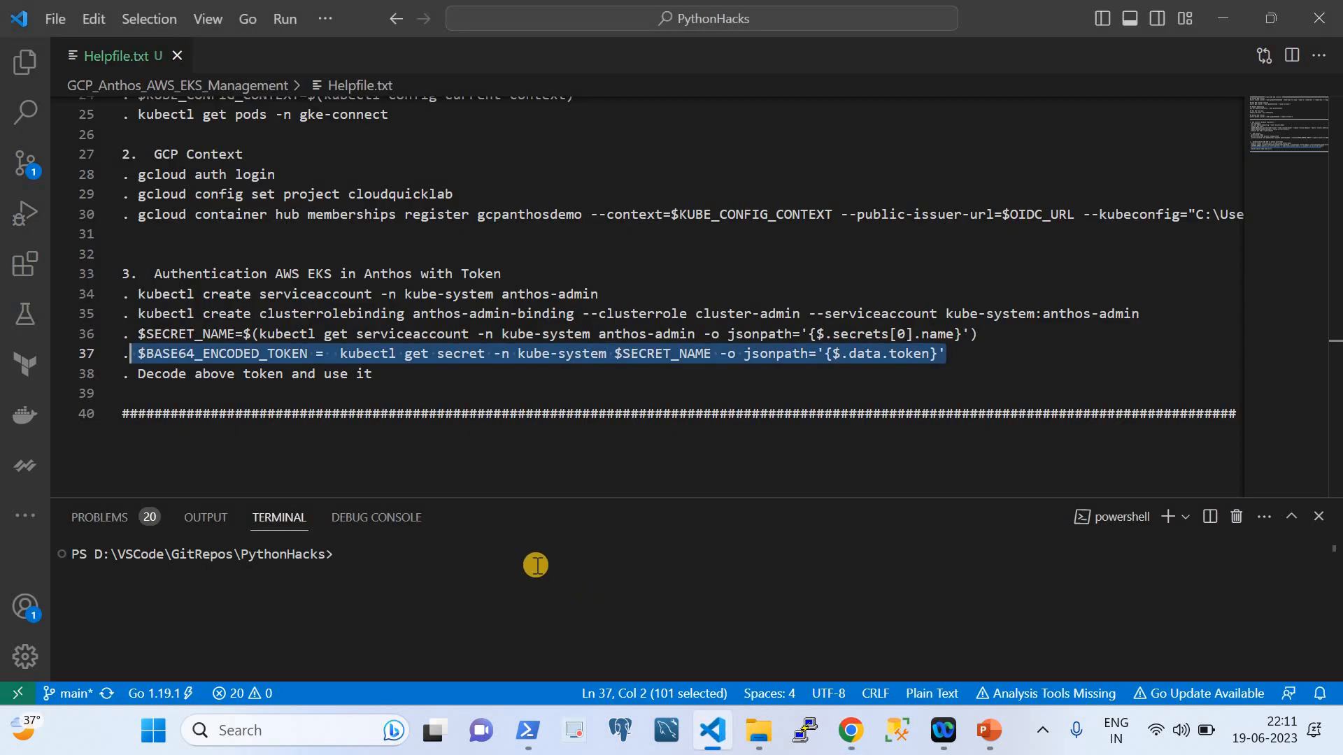
click(528, 730)
key(Up)
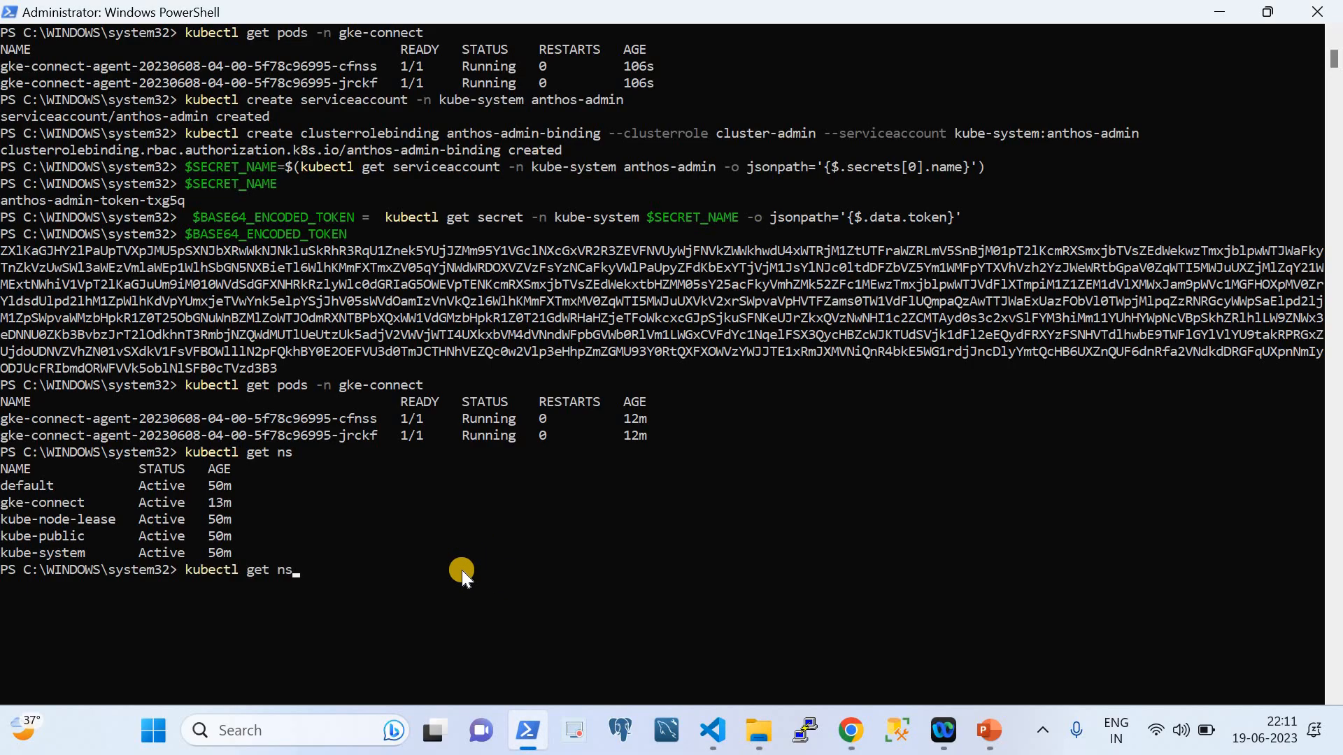
key(BackSpace)
key(BackSpace)
text(pods)
key(Return)
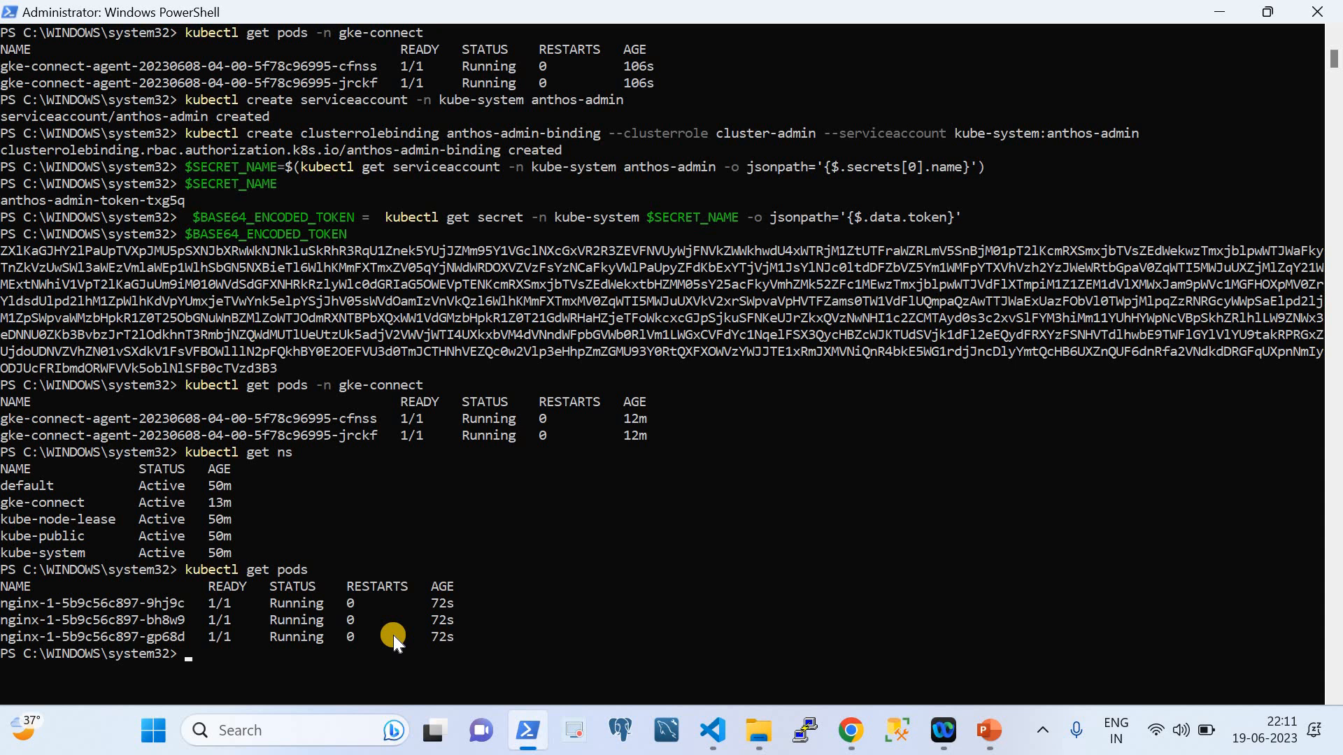
List the services in the default namespace with kubectl get svc.
key(Up)
key(BackSpace)
key(BackSpace)
text(v)
key(Left)
key(Left)
key(Left)
key(BackSpace)
key(Right)
key(Right)
key(Right)
key(Return)
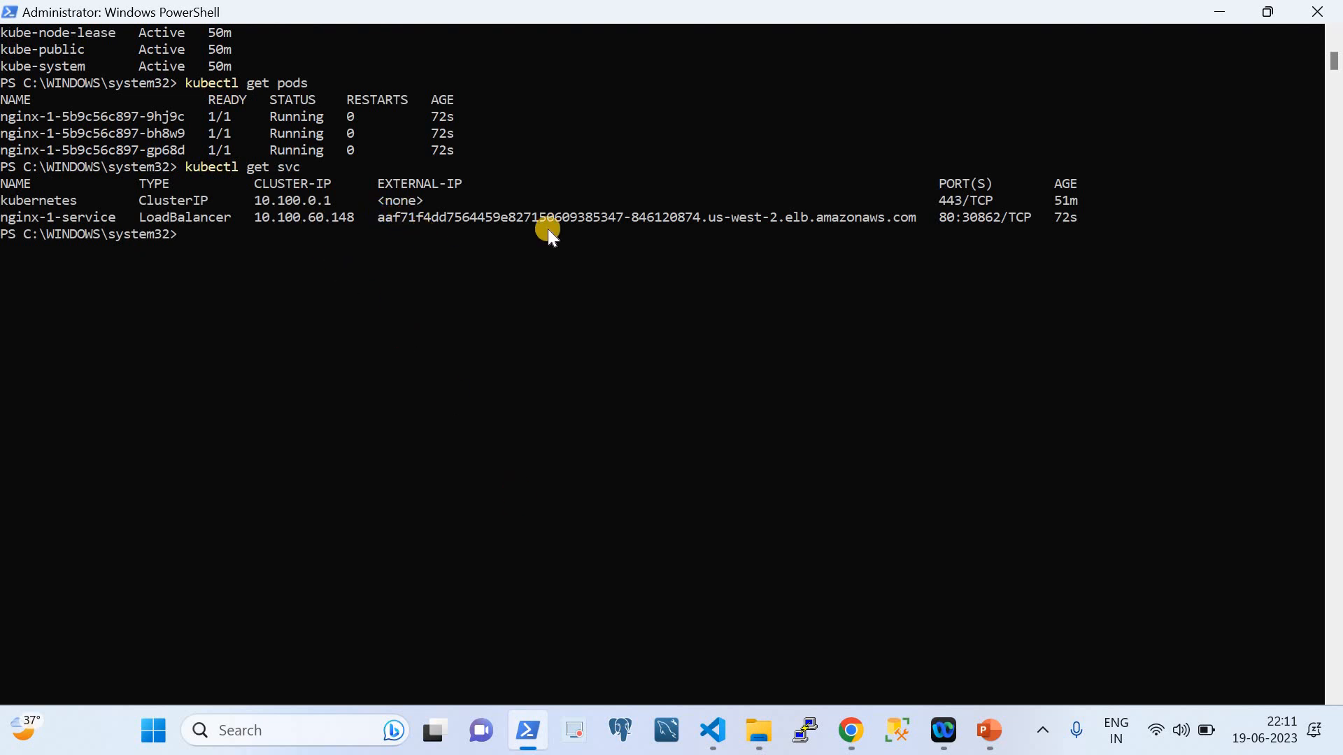
Copy the external address of nginx-1-service and open it in a new Chrome tab.
drag(913, 217, 379, 220)
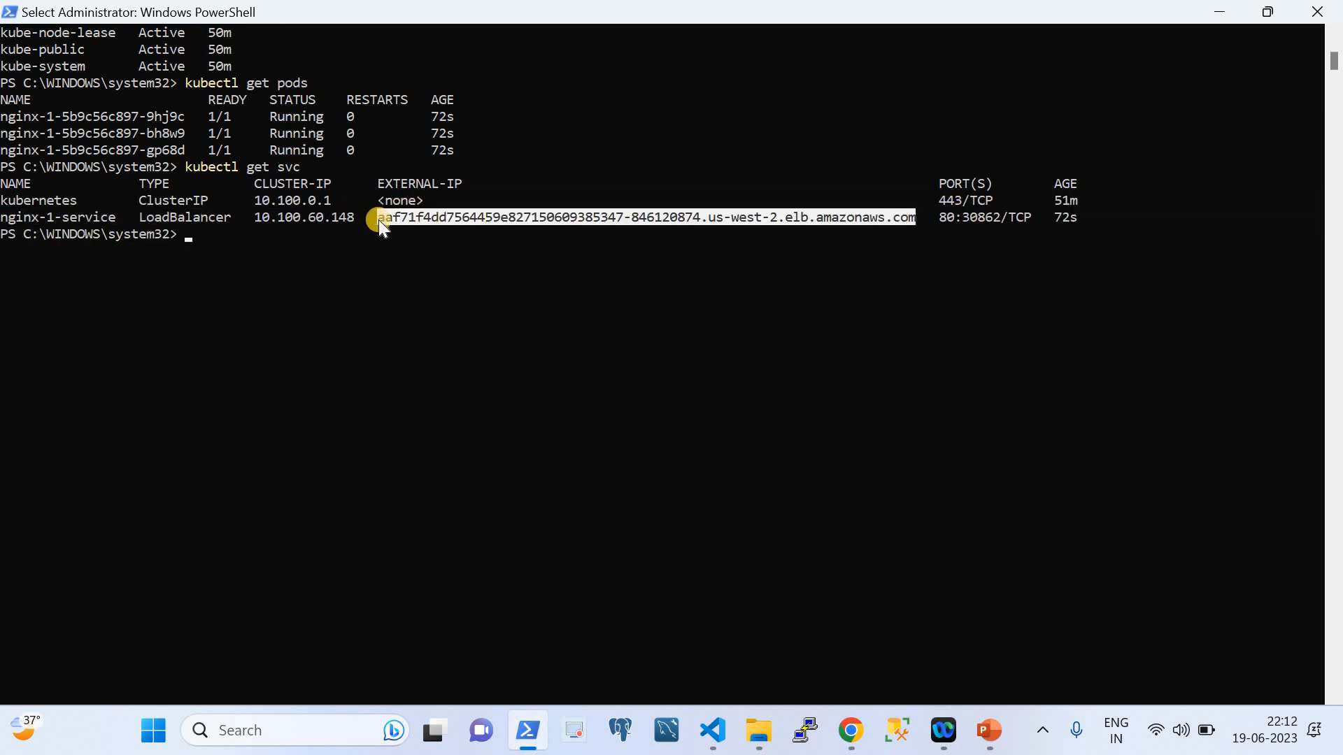
key(ctrl+c)
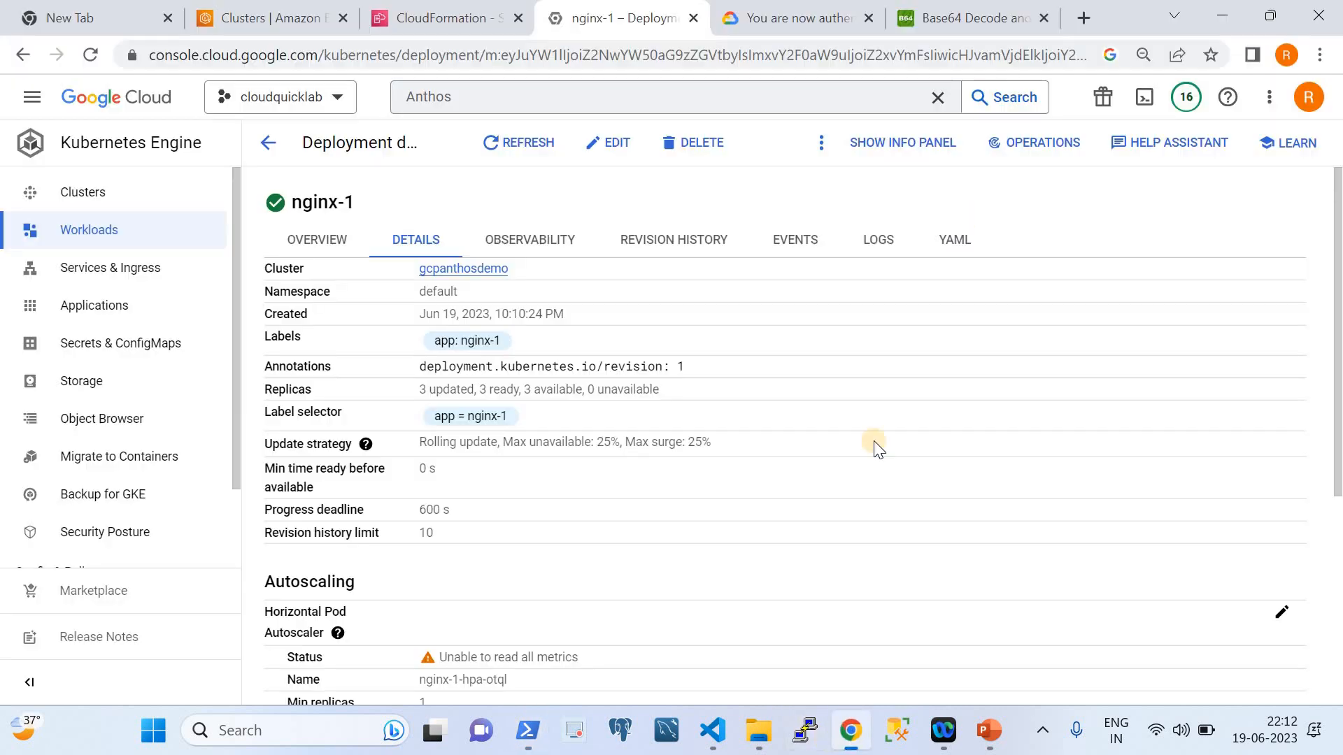
click(850, 730)
click(1077, 18)
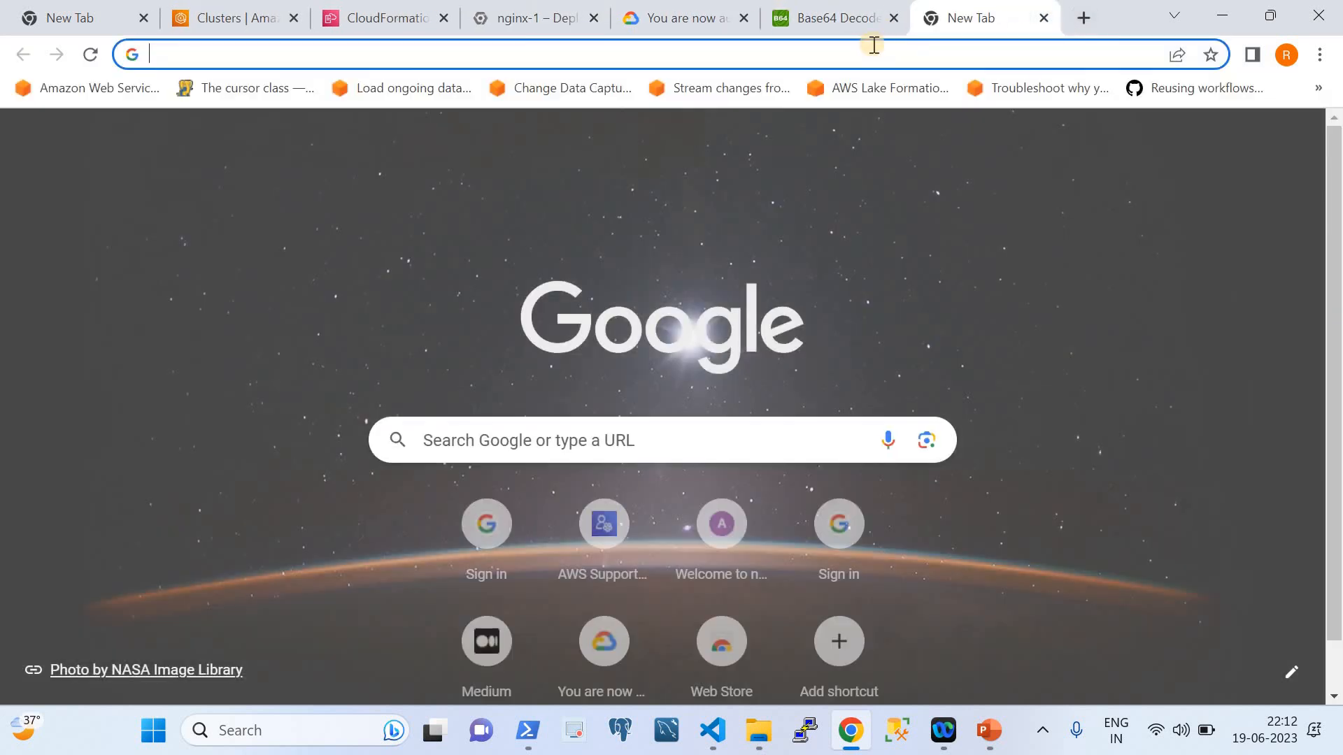
key(ctrl+v)
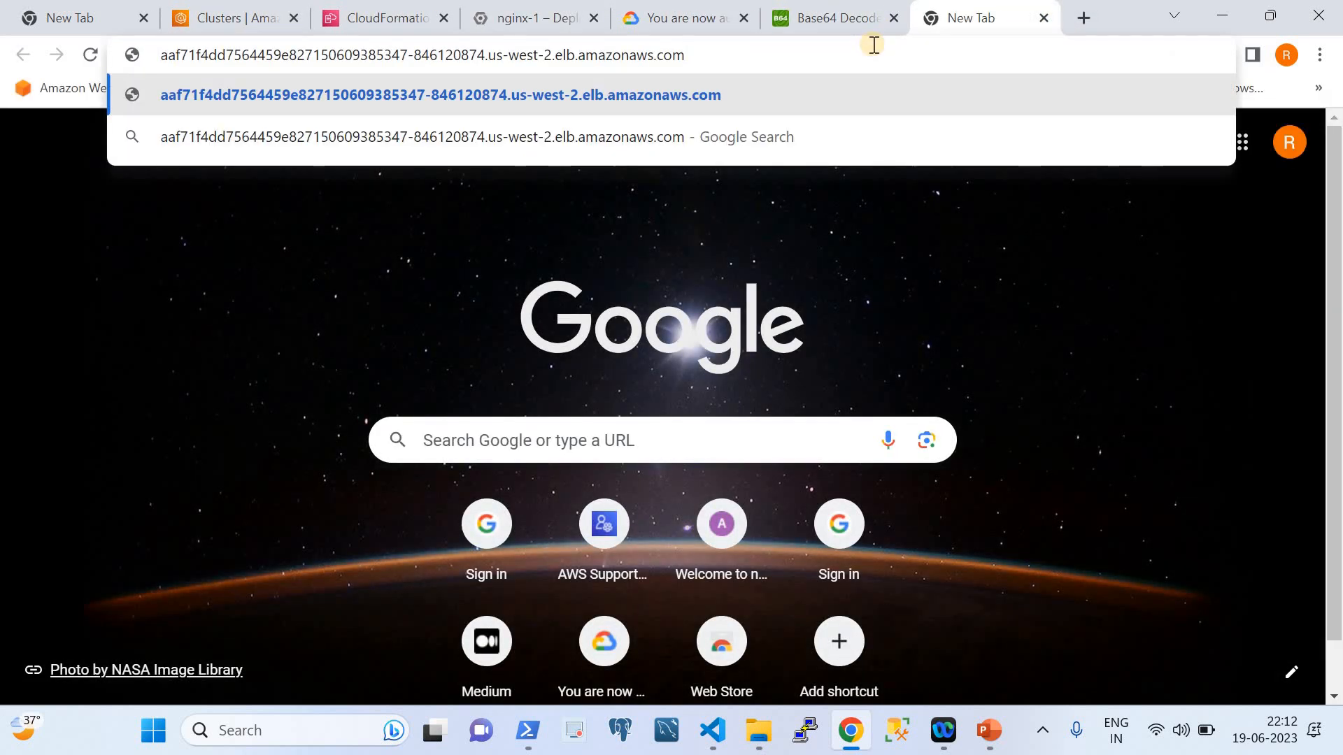
key(Return)
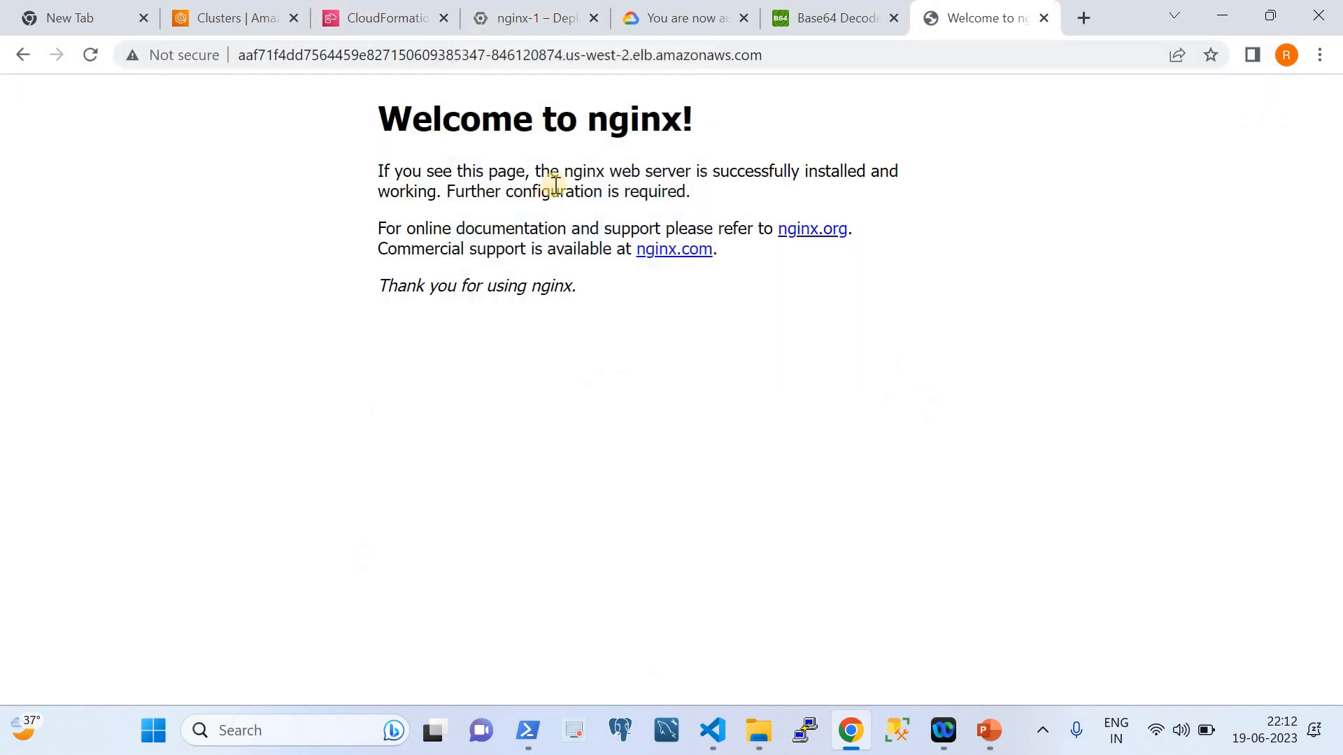
Check the observability view of the nginx-1 deployment in the Google Cloud console and return to the clusters overview.
click(535, 18)
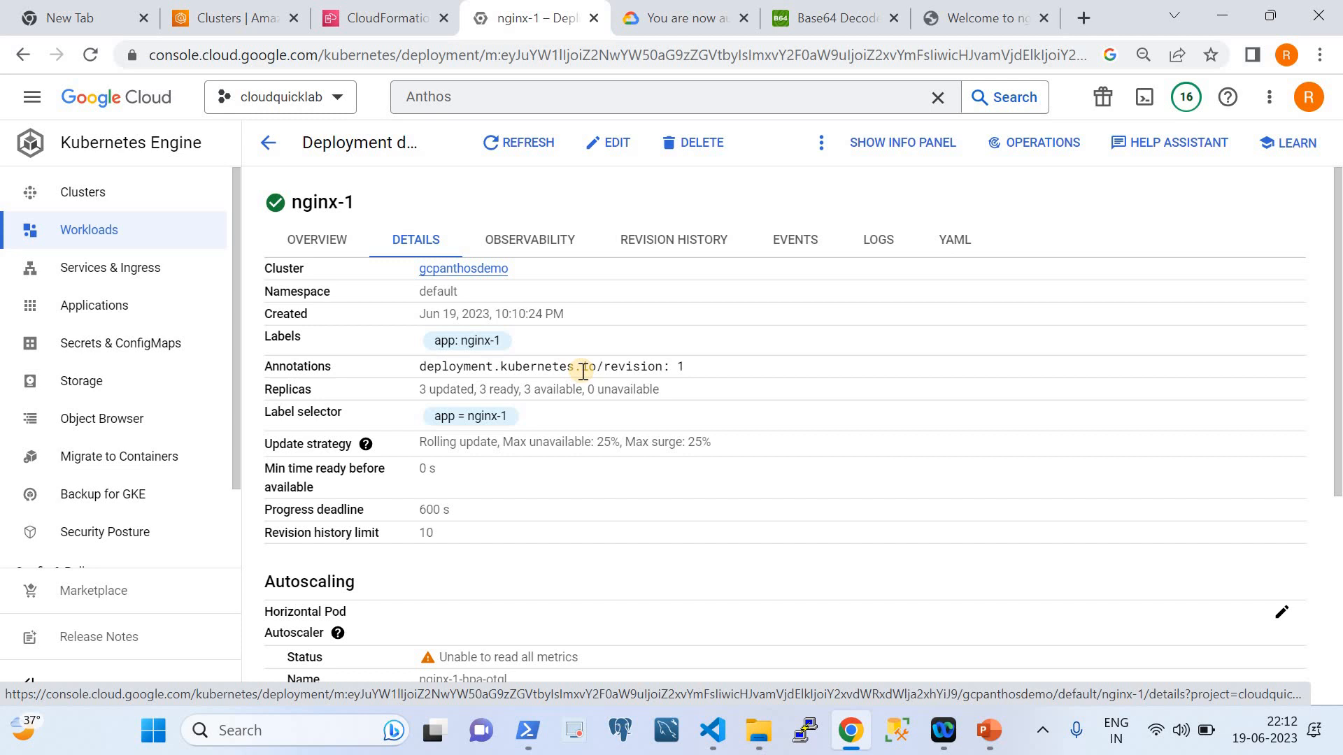
click(523, 251)
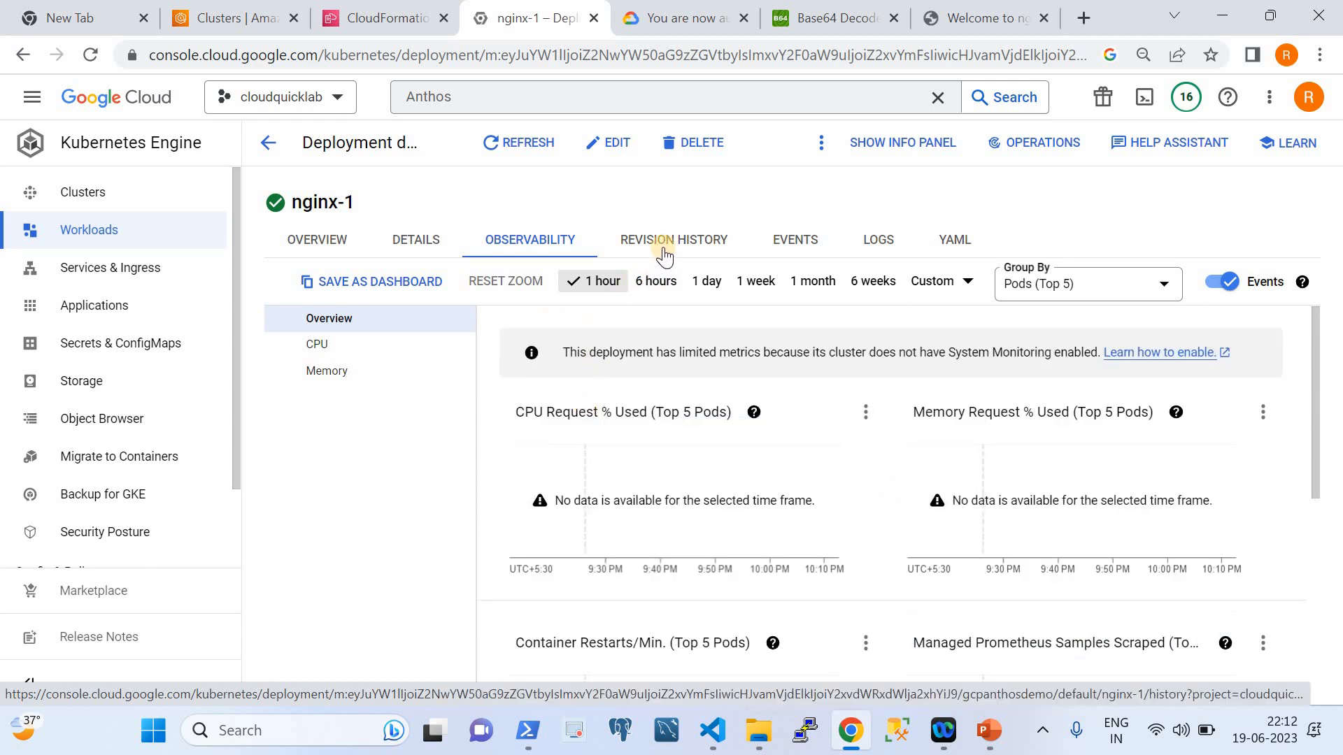
click(89, 199)
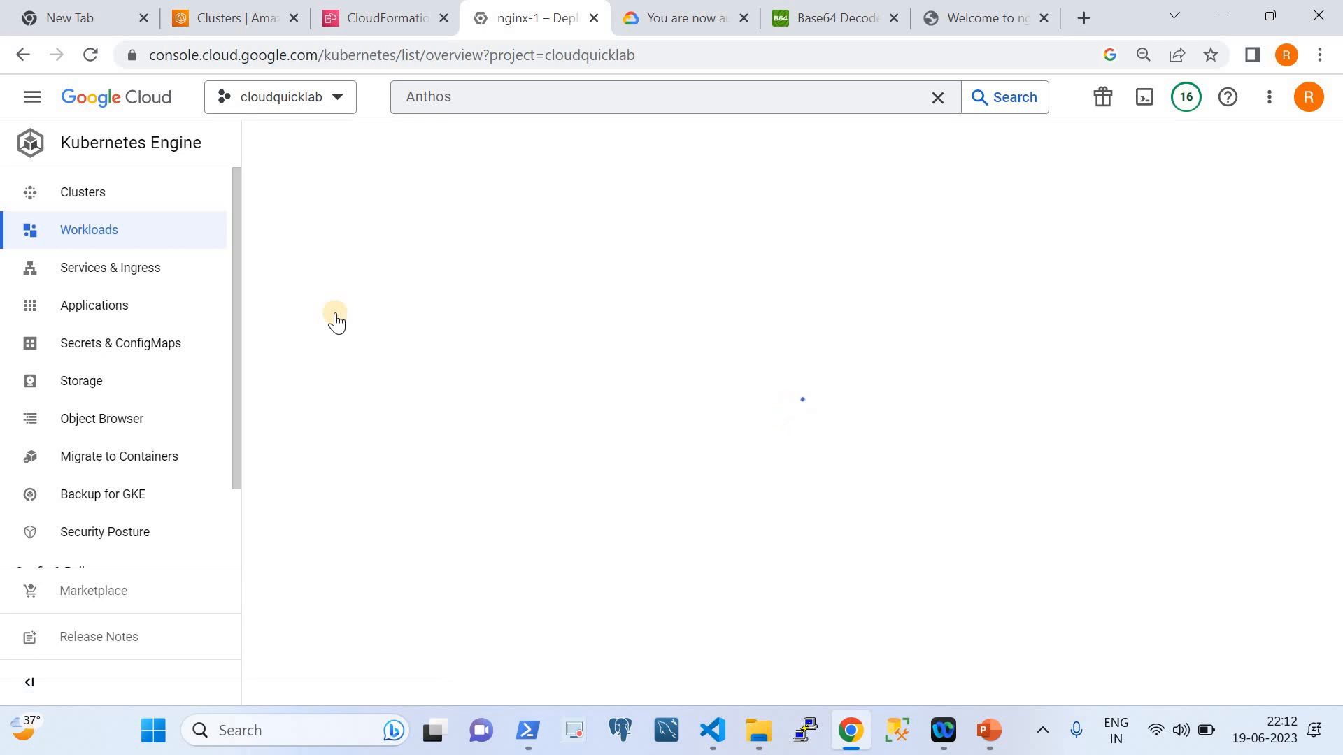
View the Anthos and Amazon EKS architecture slide in PowerPoint, and return to Chrome to examine the Kubernetes Engine Policy dashboard.
click(993, 745)
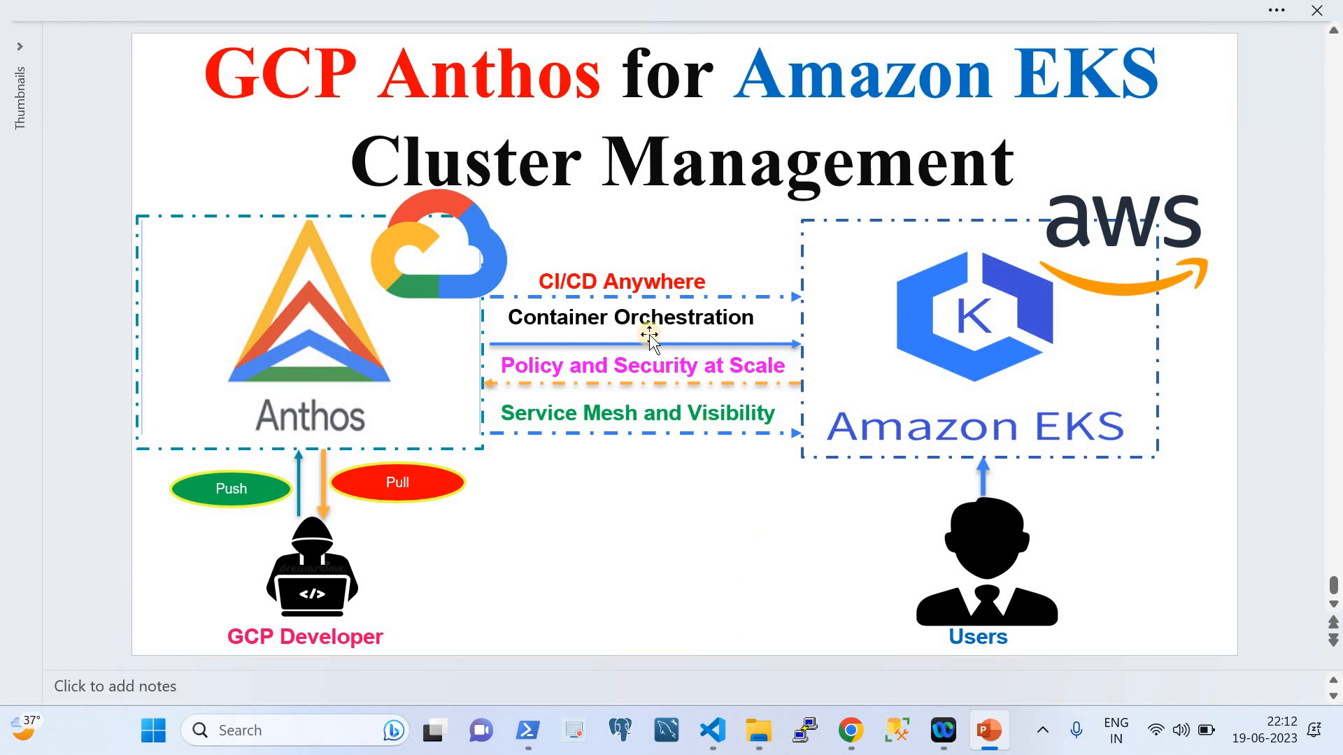
click(850, 743)
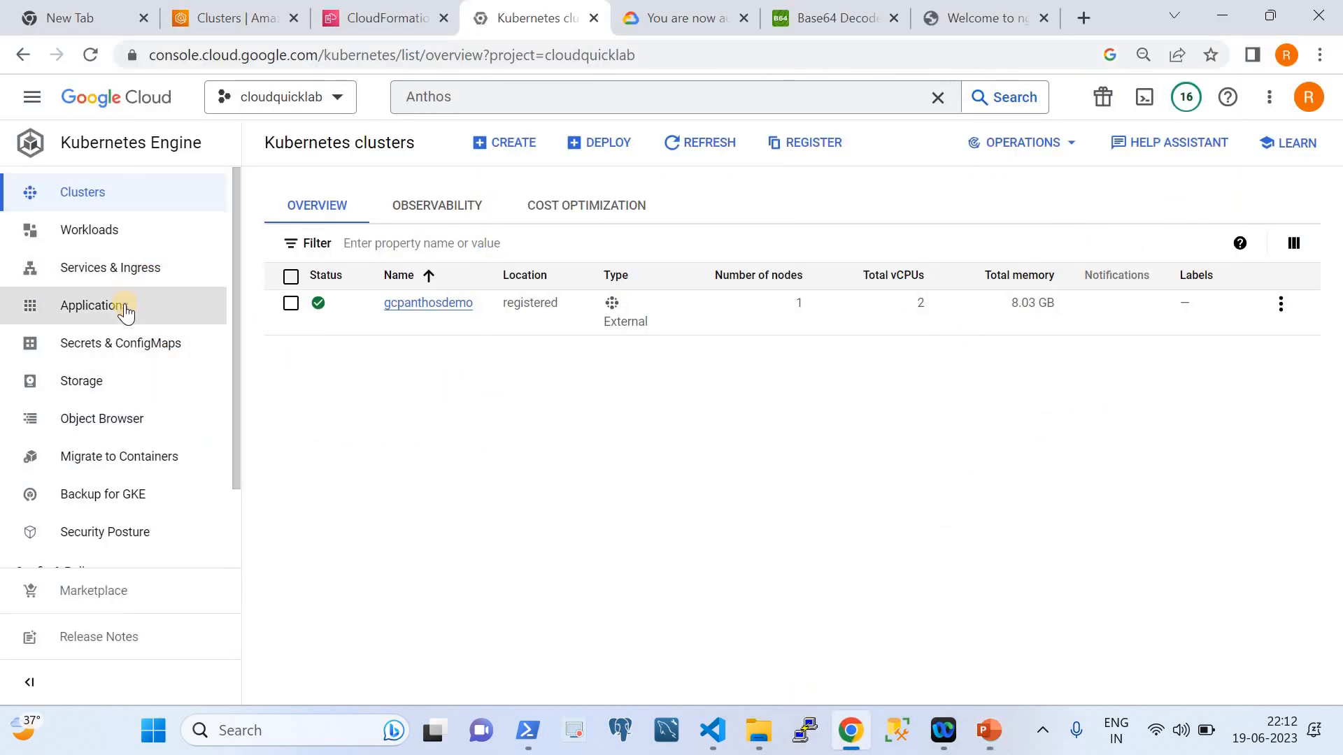
scroll(155, 375, down, 1)
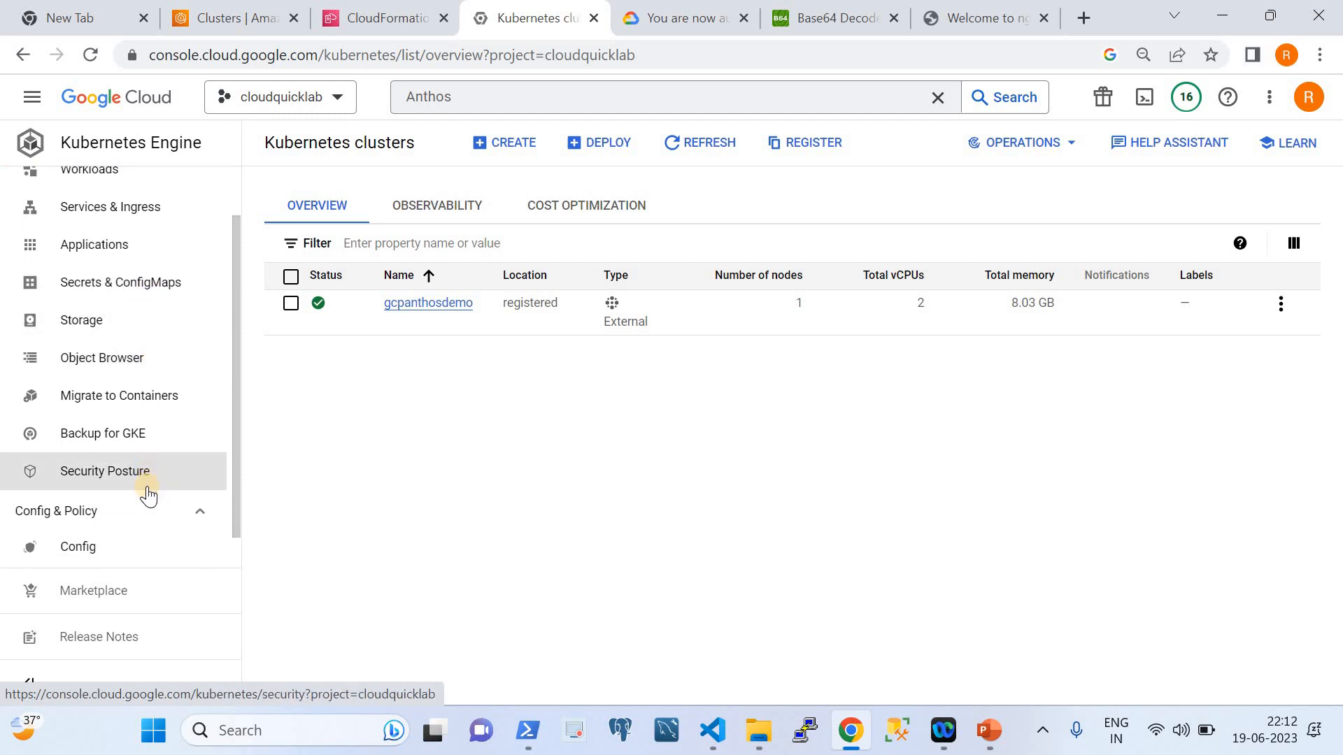
scroll(147, 489, down, 1)
click(113, 564)
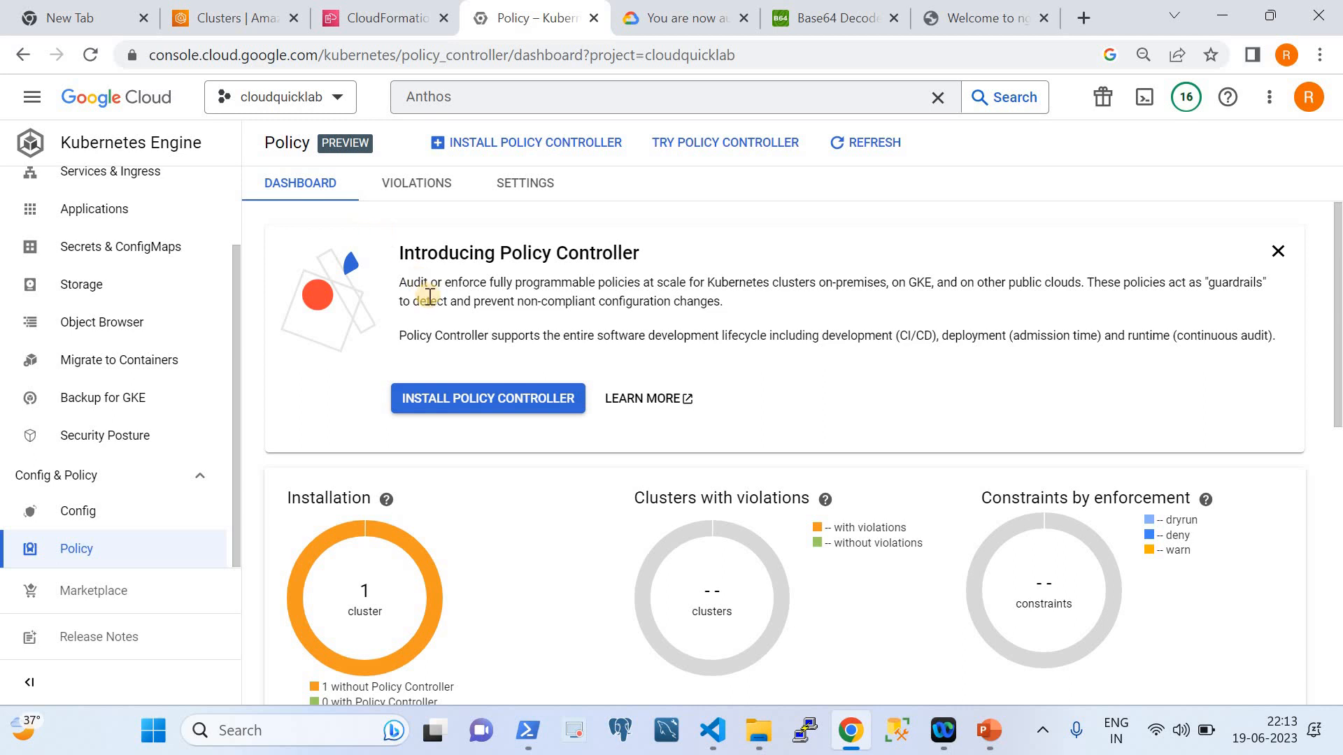
scroll(428, 296, down, 10)
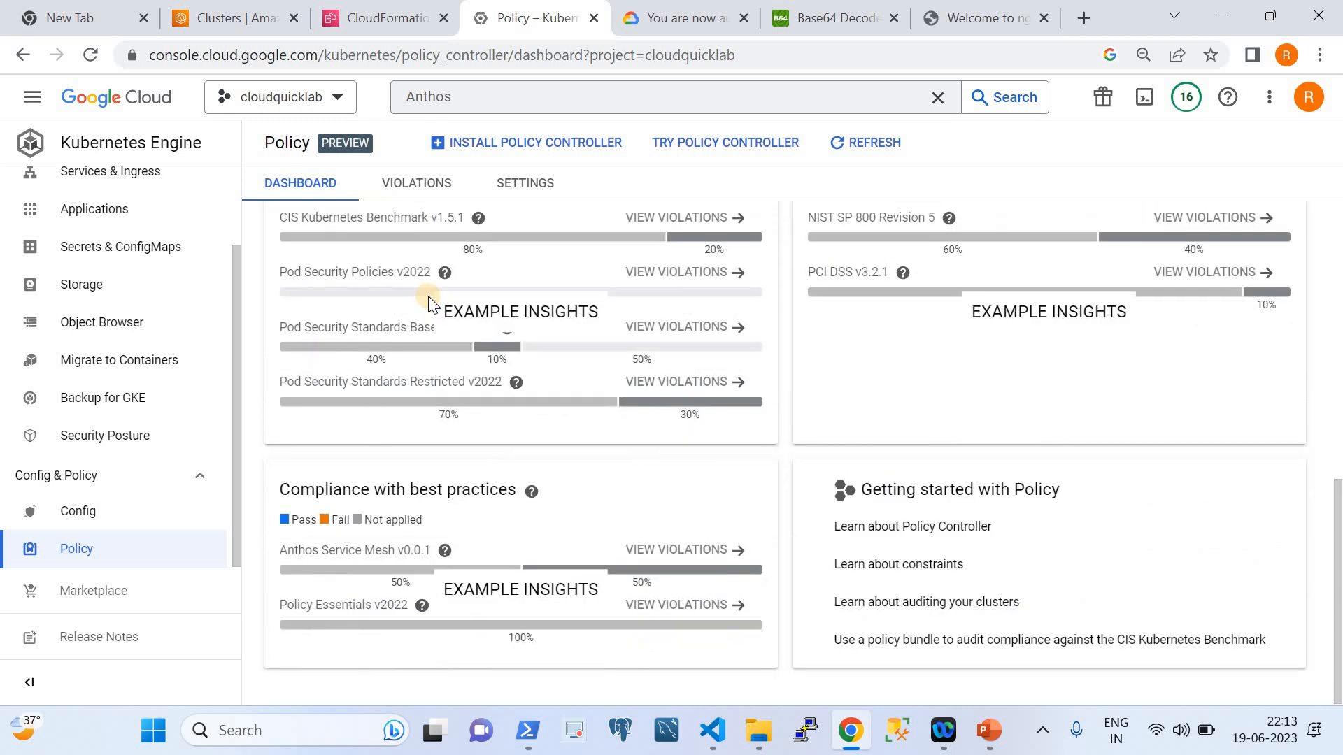
View the cluster selection for installing Policy Controller without setting it up, and go back to the clusters overview and the PowerPoint architecture slide.
click(484, 147)
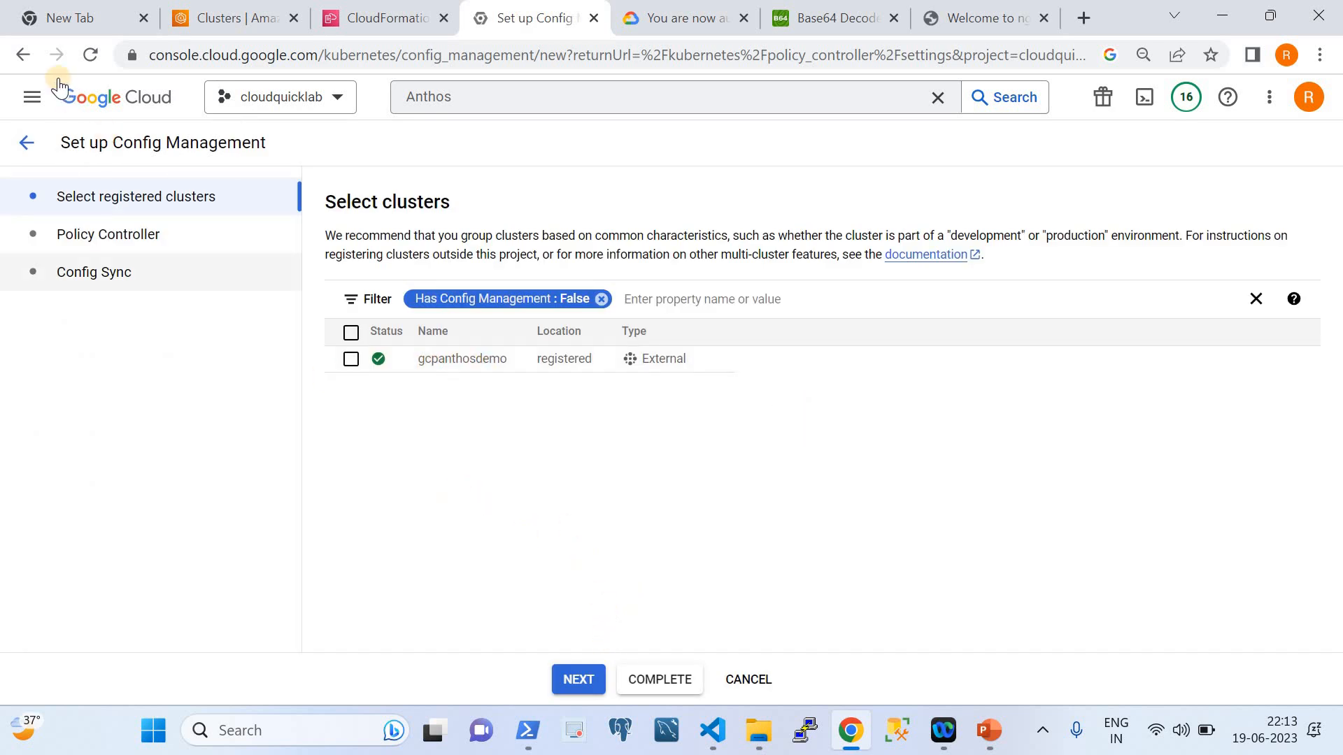
click(23, 55)
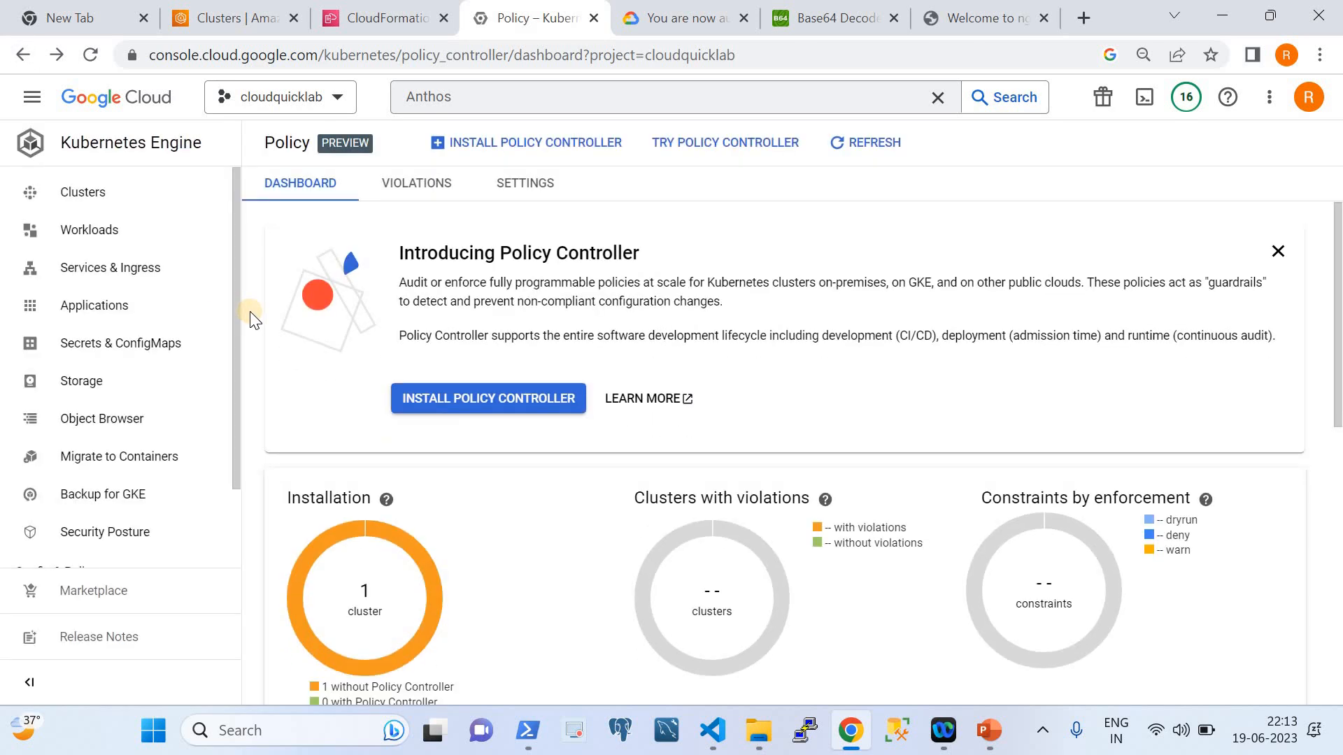
click(75, 198)
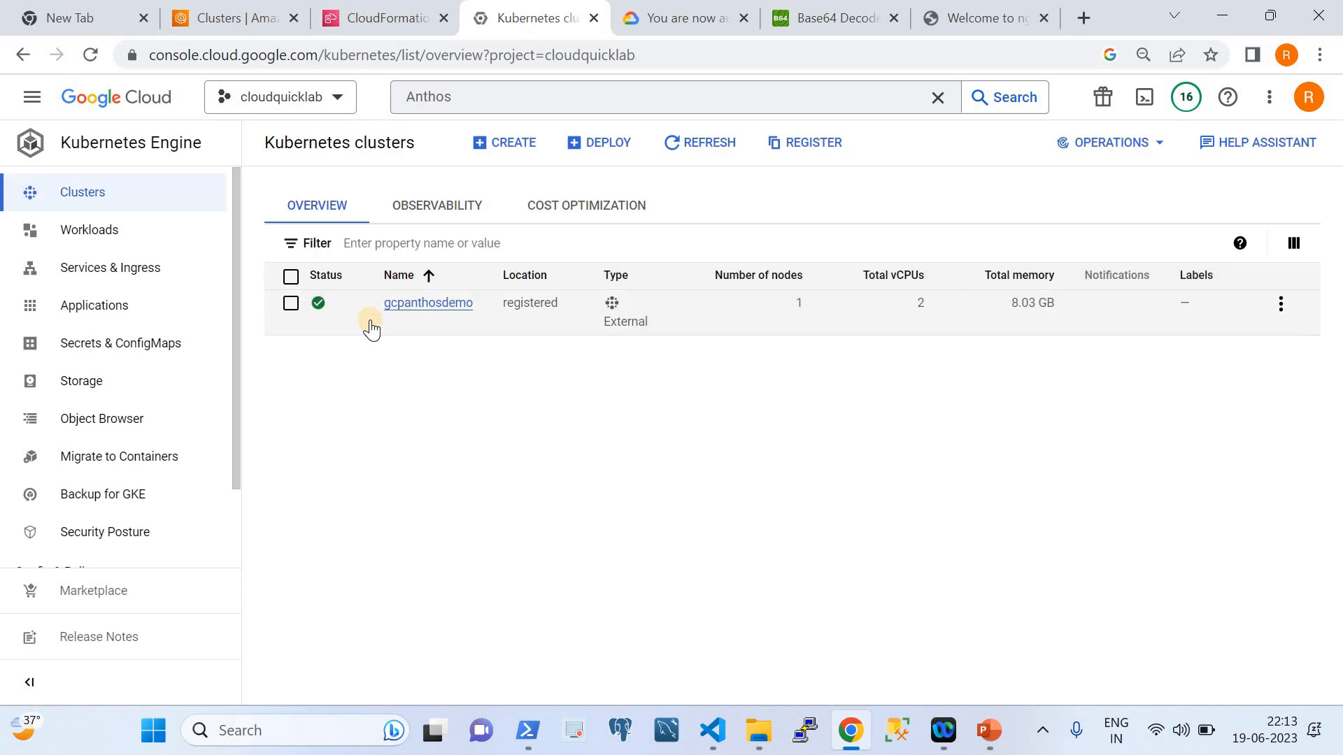
click(988, 730)
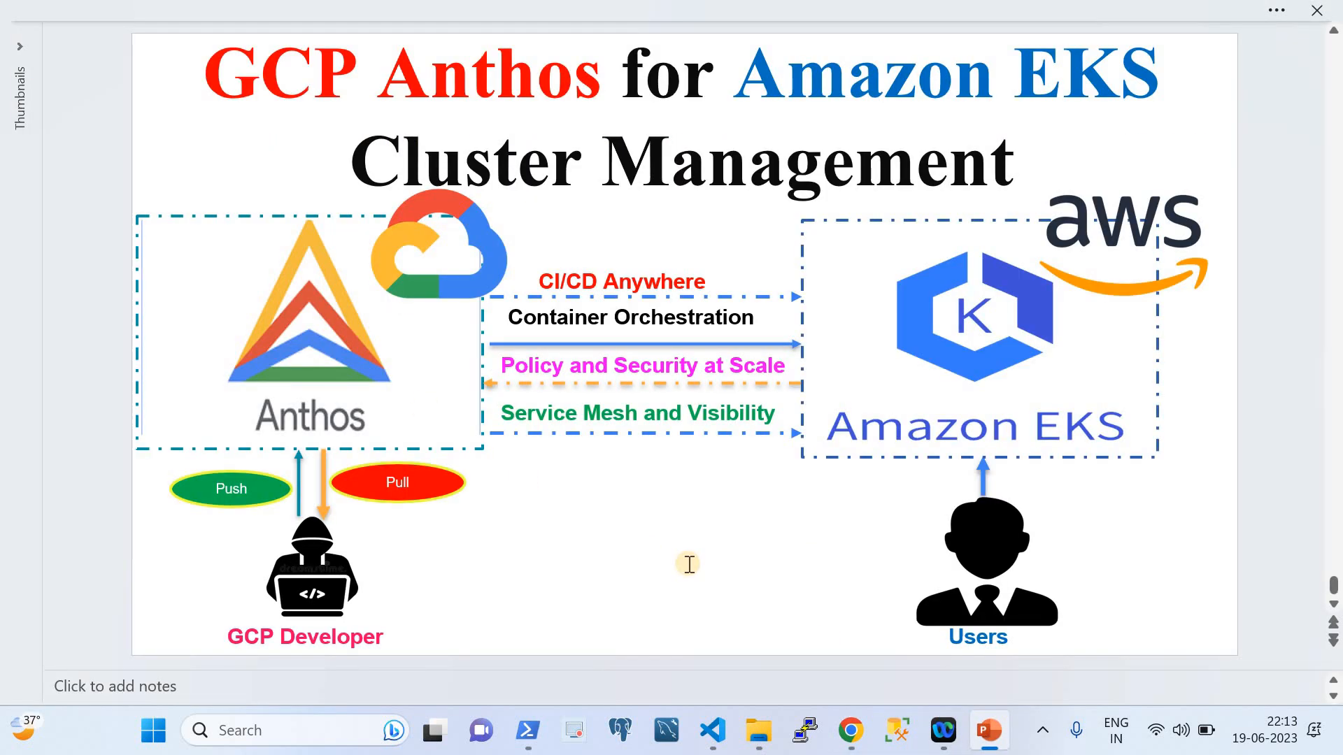